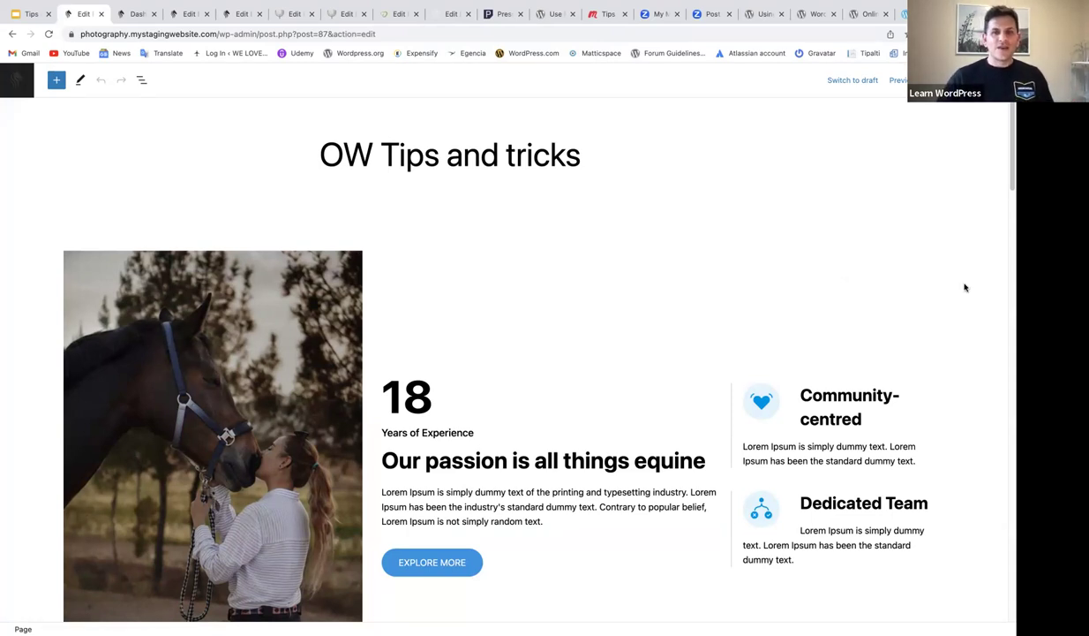
Examine the Explore More button in the page's opening section and the Book a Lesson button in the Our story section
scroll(856, 326, down, 2)
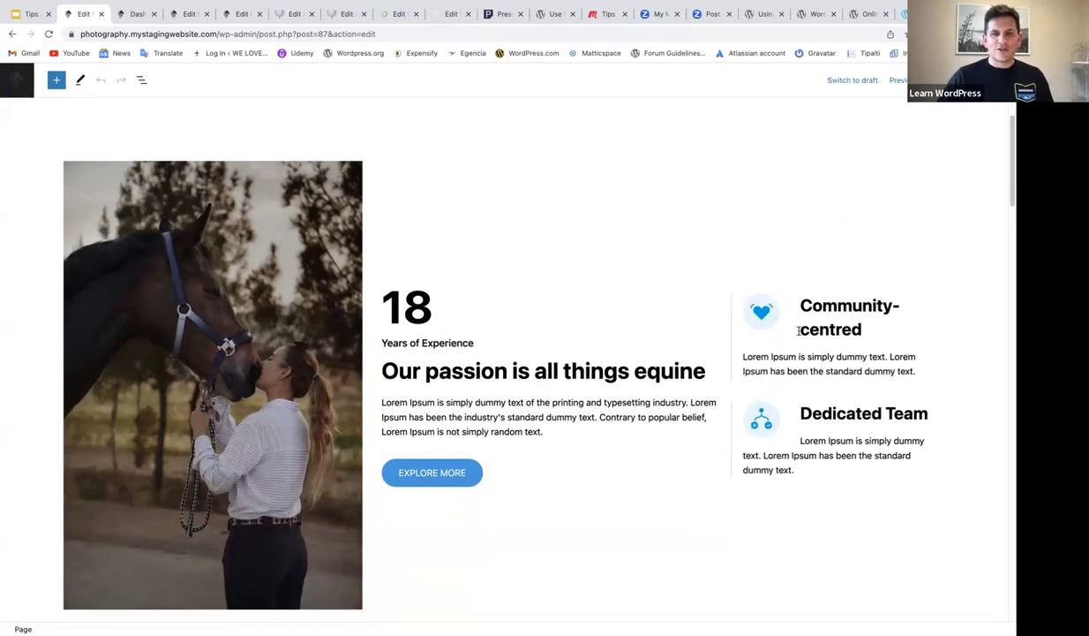
scroll(764, 318, down, 1)
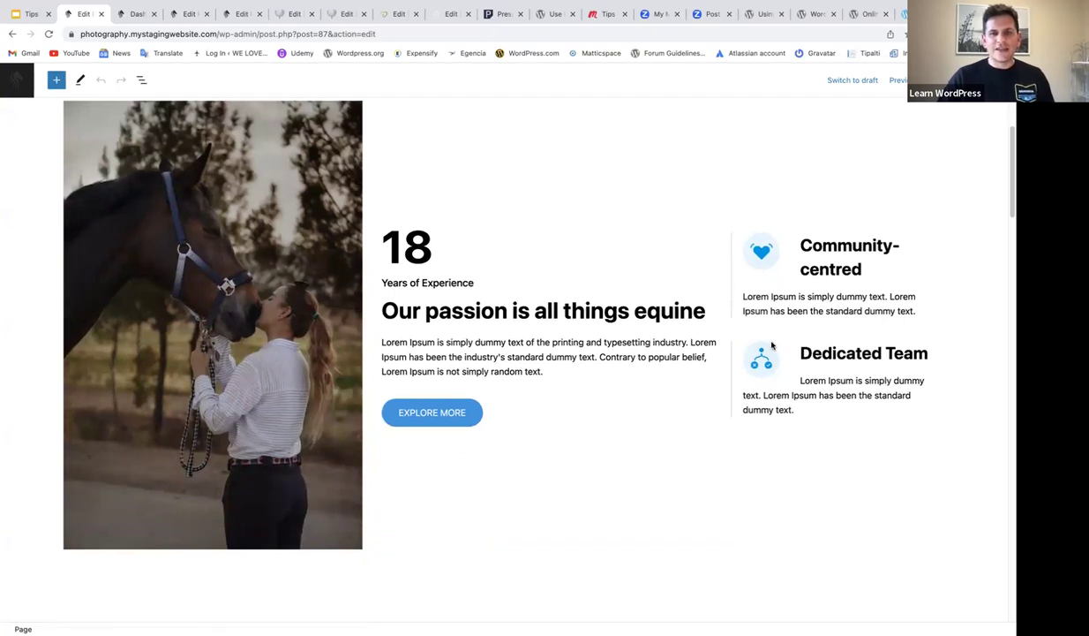
scroll(746, 329, up, 1)
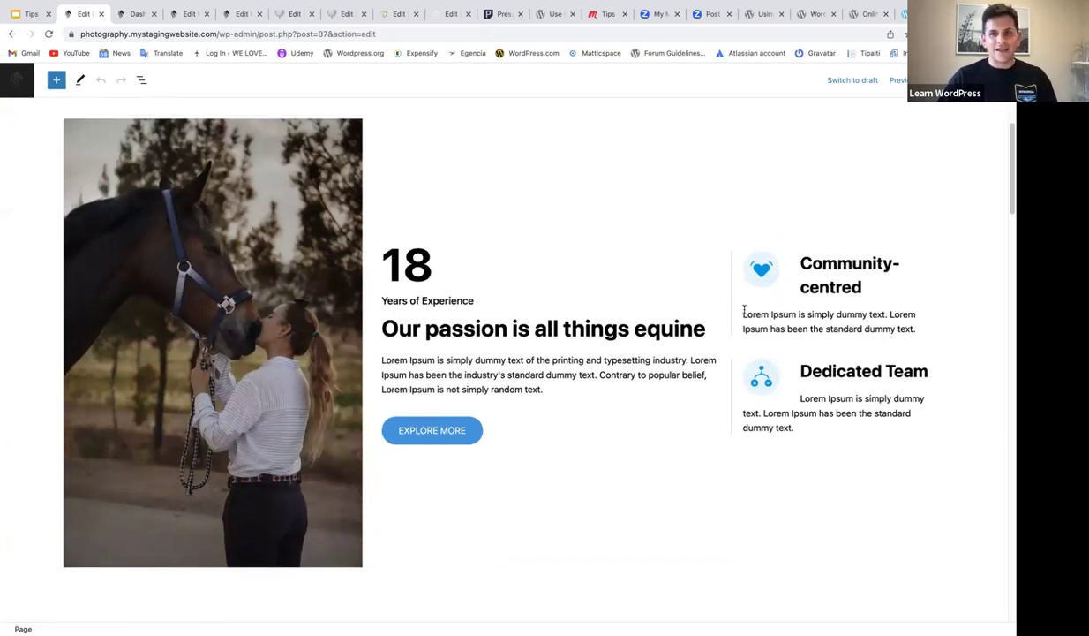
scroll(739, 323, down, 3)
scroll(736, 329, down, 6)
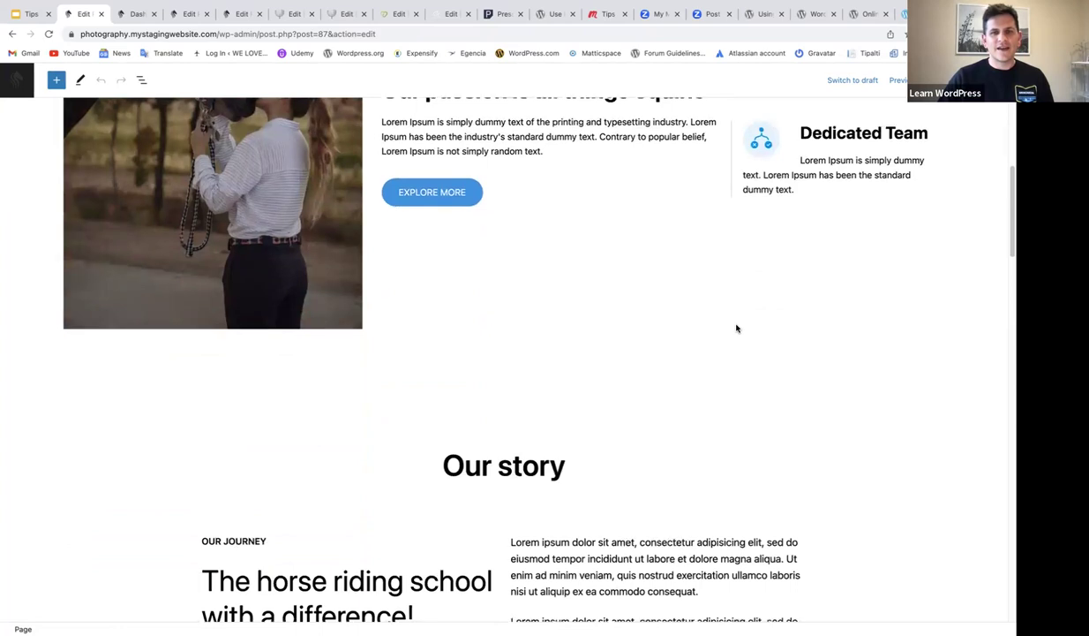
scroll(735, 325, down, 1)
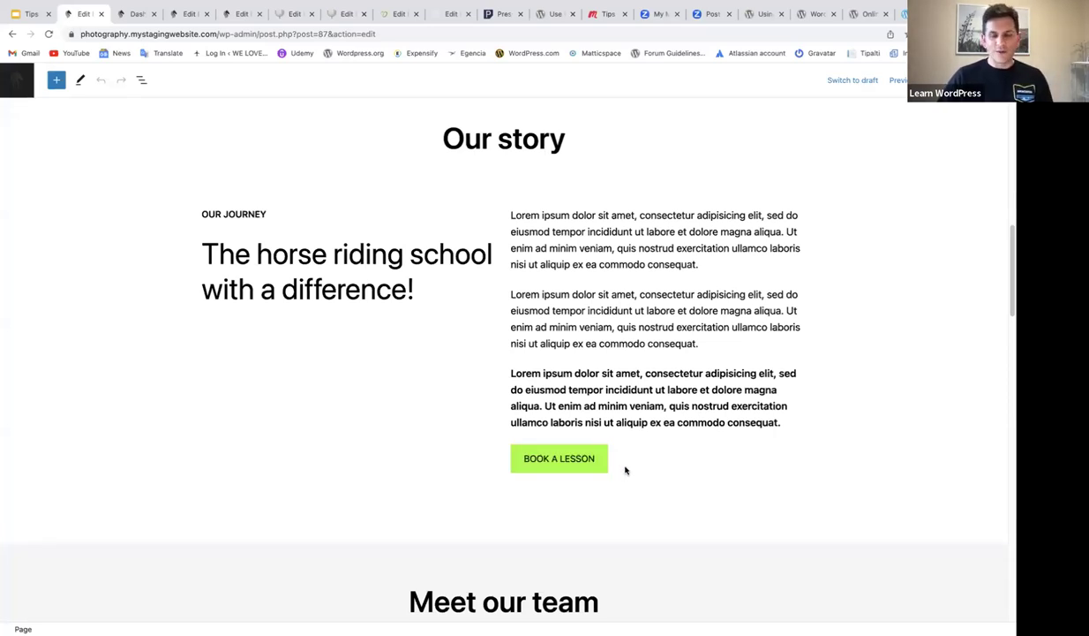
scroll(639, 462, up, 2)
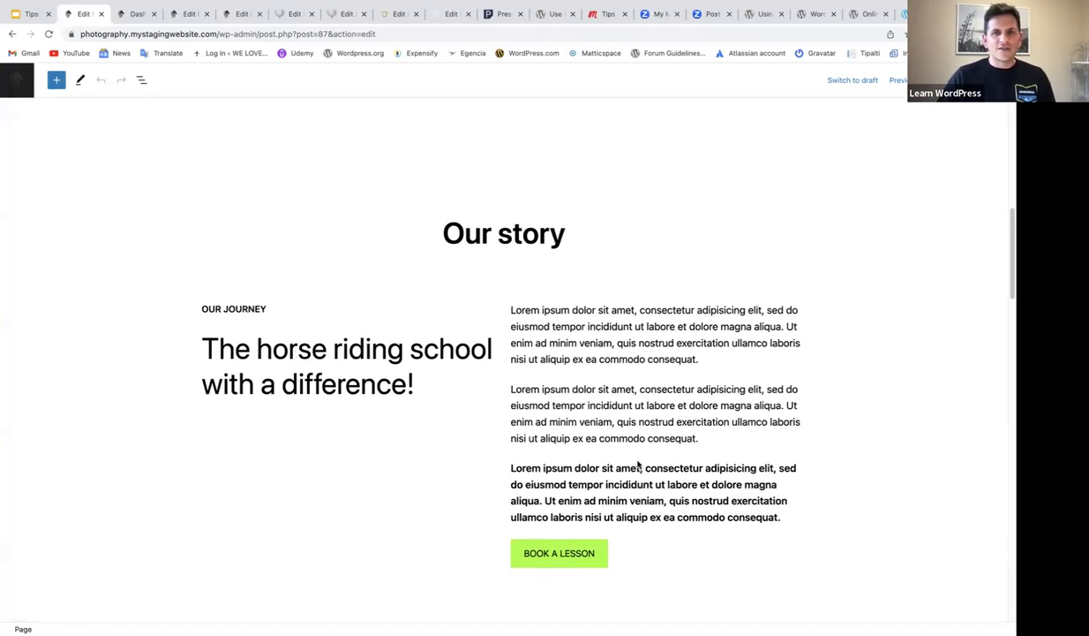
scroll(639, 466, up, 8)
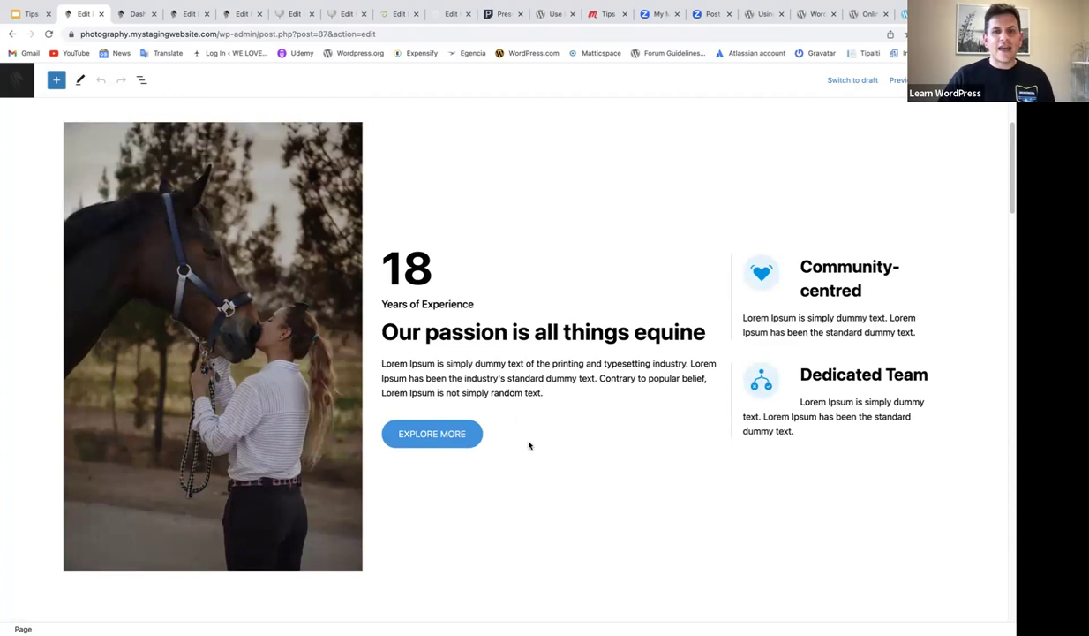
scroll(523, 444, down, 1)
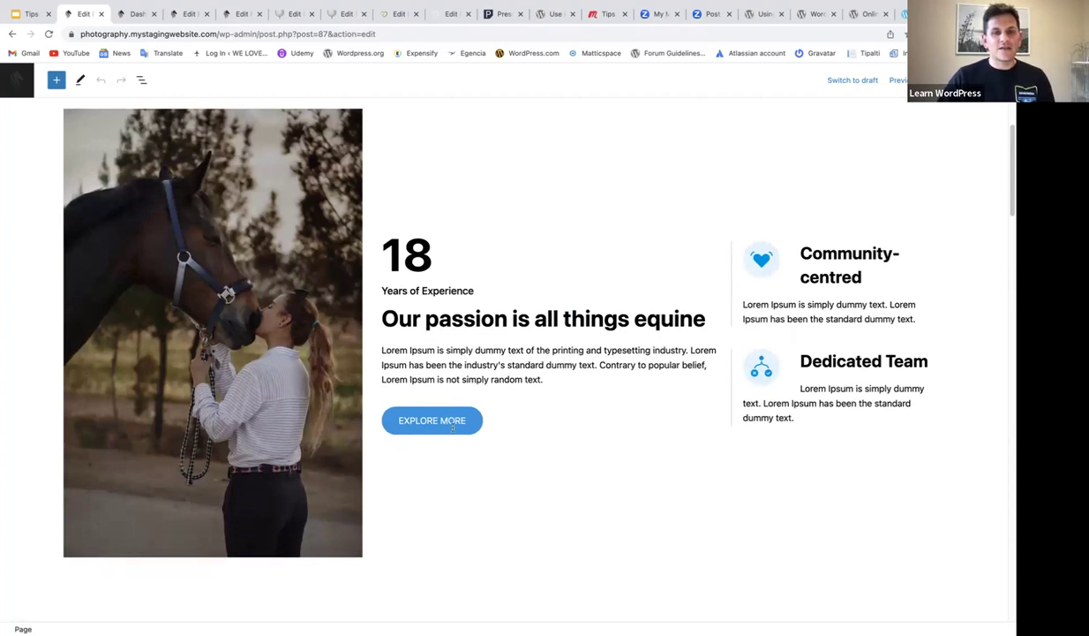
scroll(544, 466, down, 10)
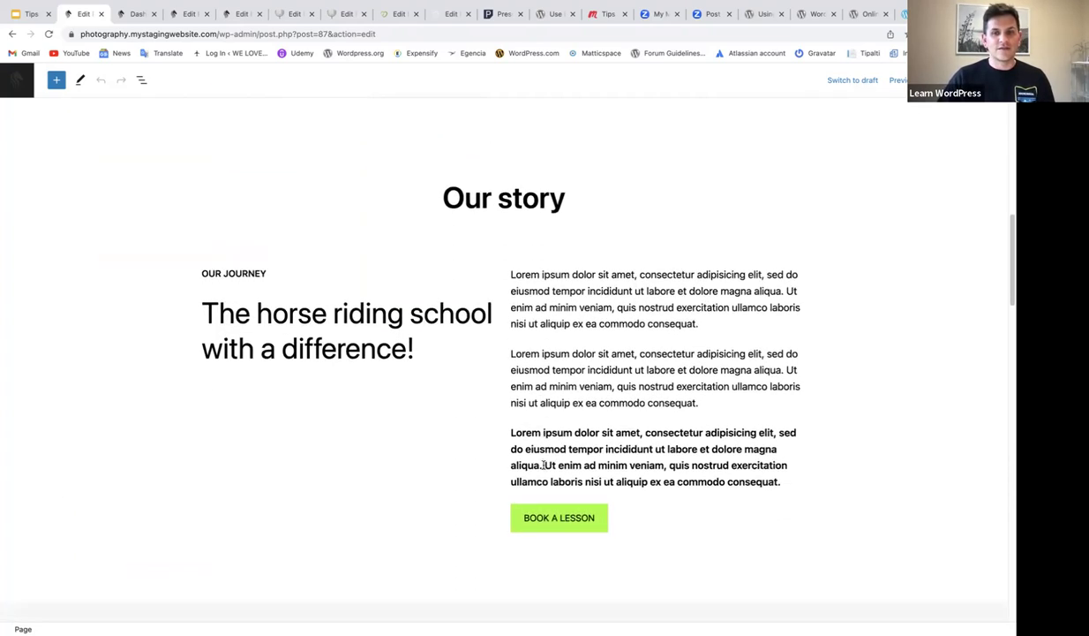
scroll(559, 460, up, 5)
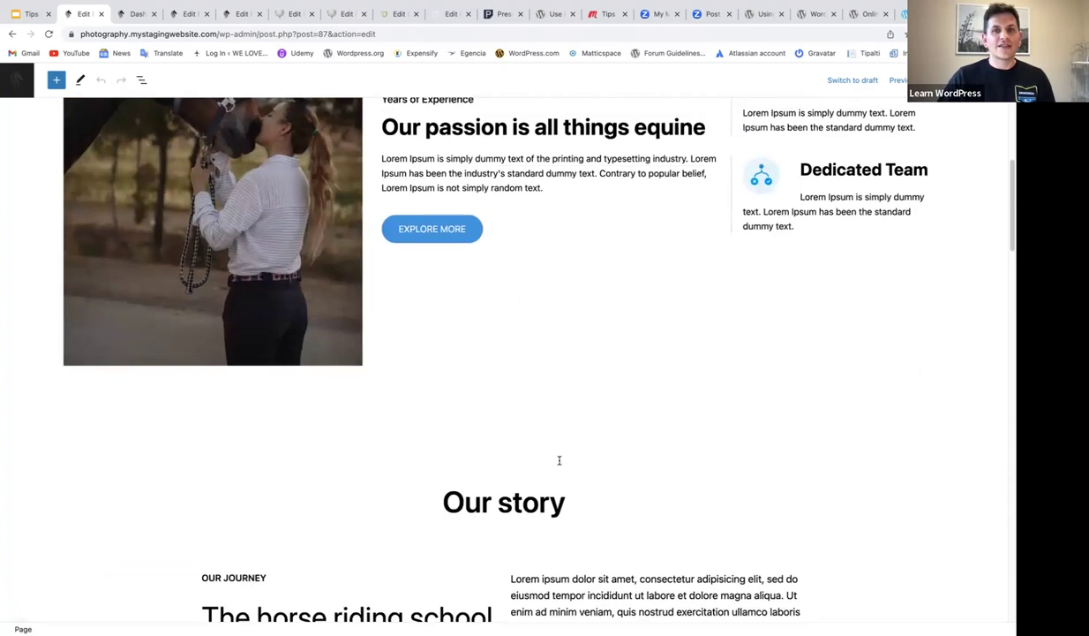
scroll(559, 460, up, 3)
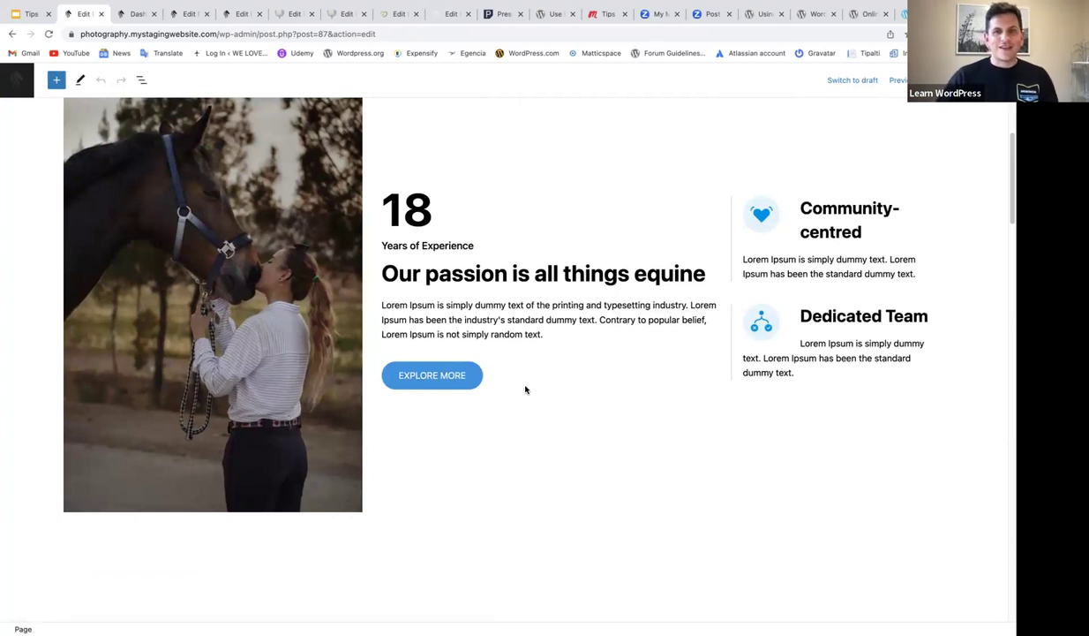
Copy the styles of the Explore More button in the page's opening section
click(445, 376)
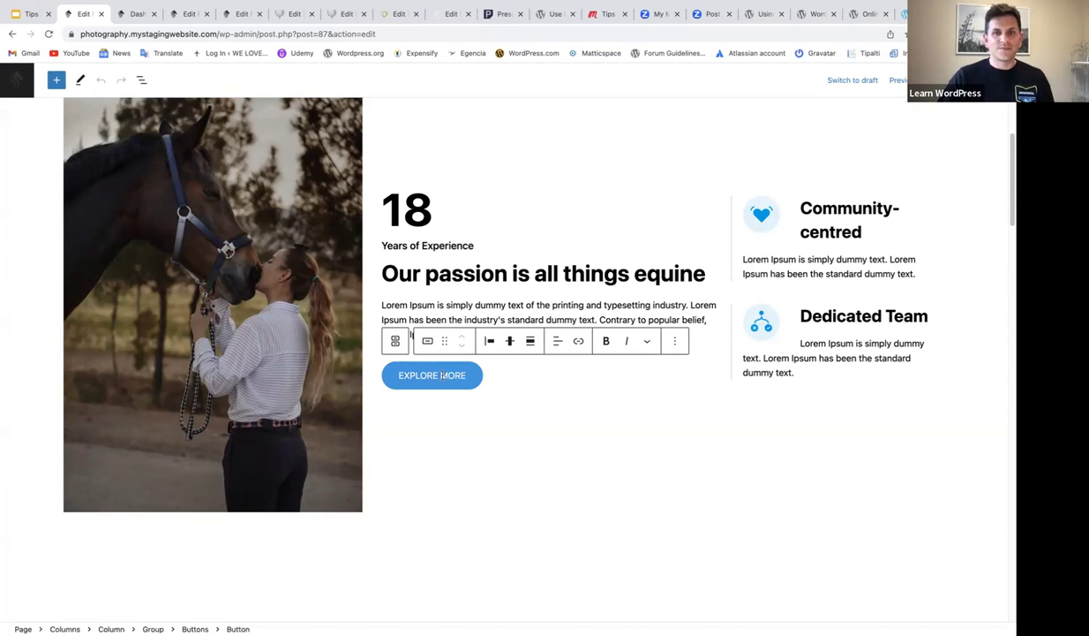
click(676, 343)
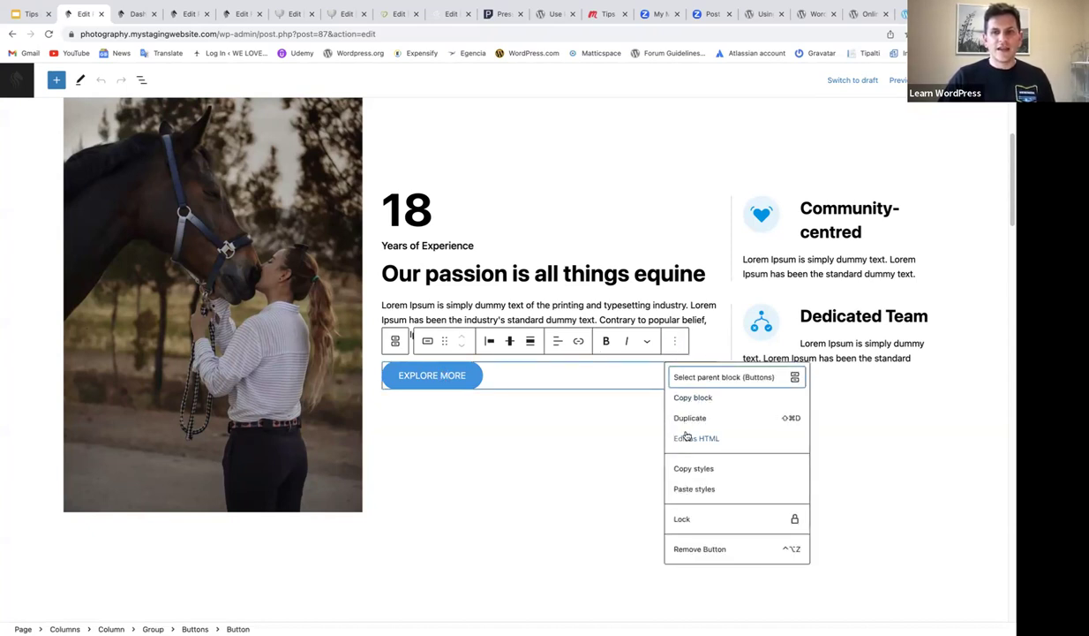
click(695, 471)
Paste the copied styles onto the Book a Lesson button in the Our story section
scroll(573, 410, down, 2)
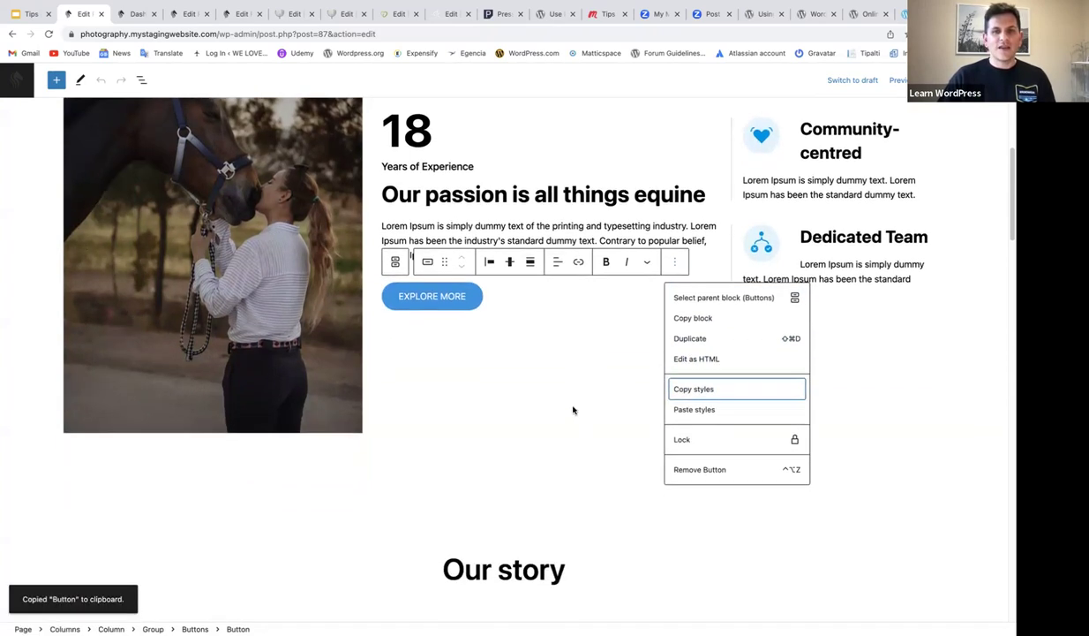
scroll(573, 410, down, 6)
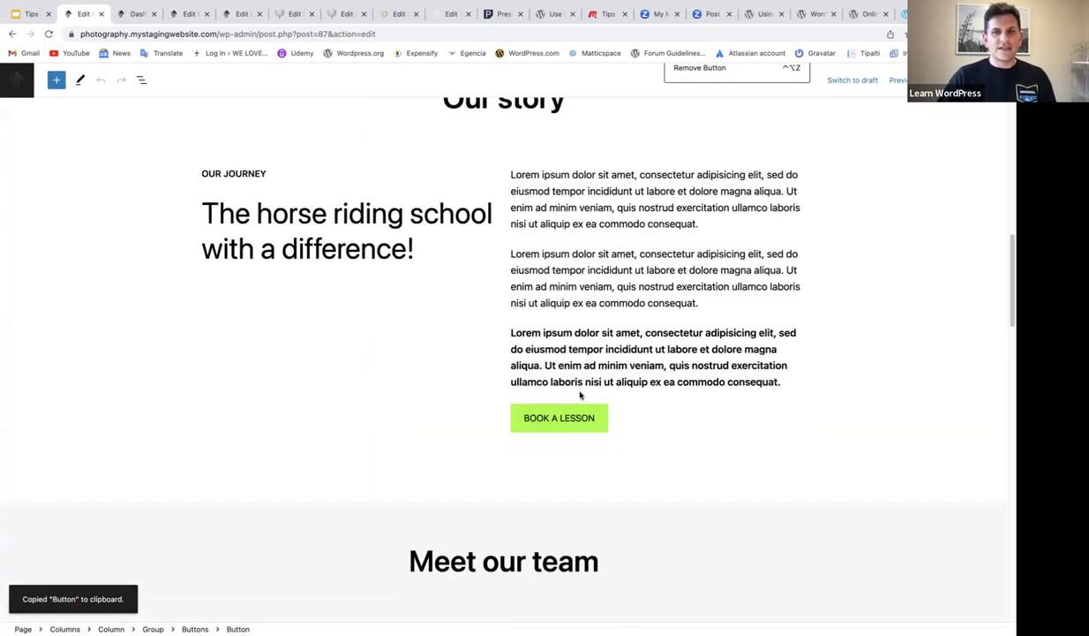
scroll(580, 395, down, 1)
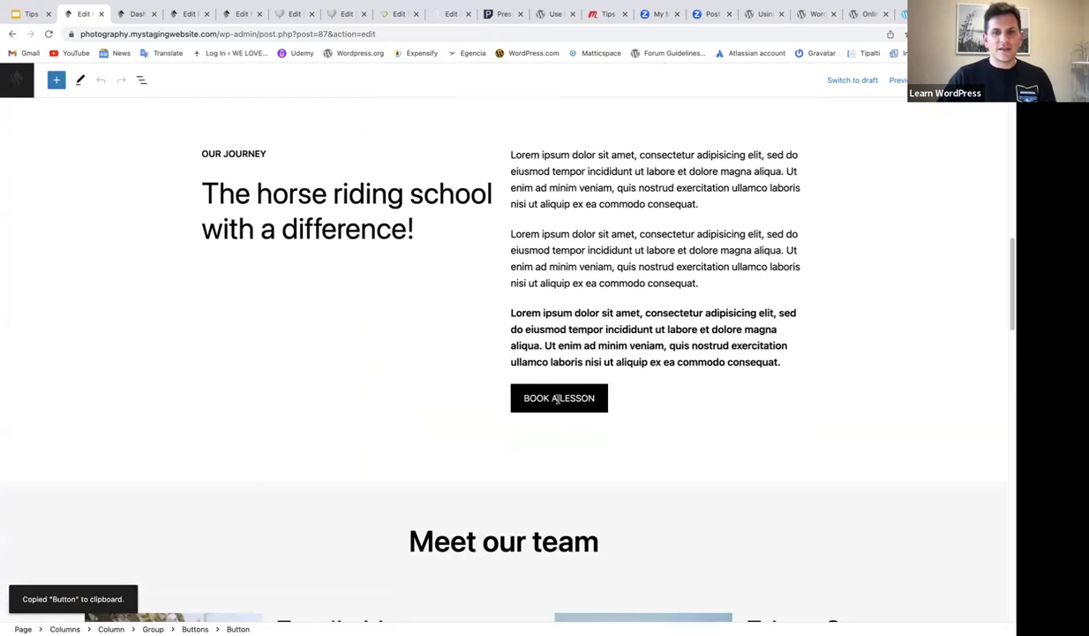
click(558, 398)
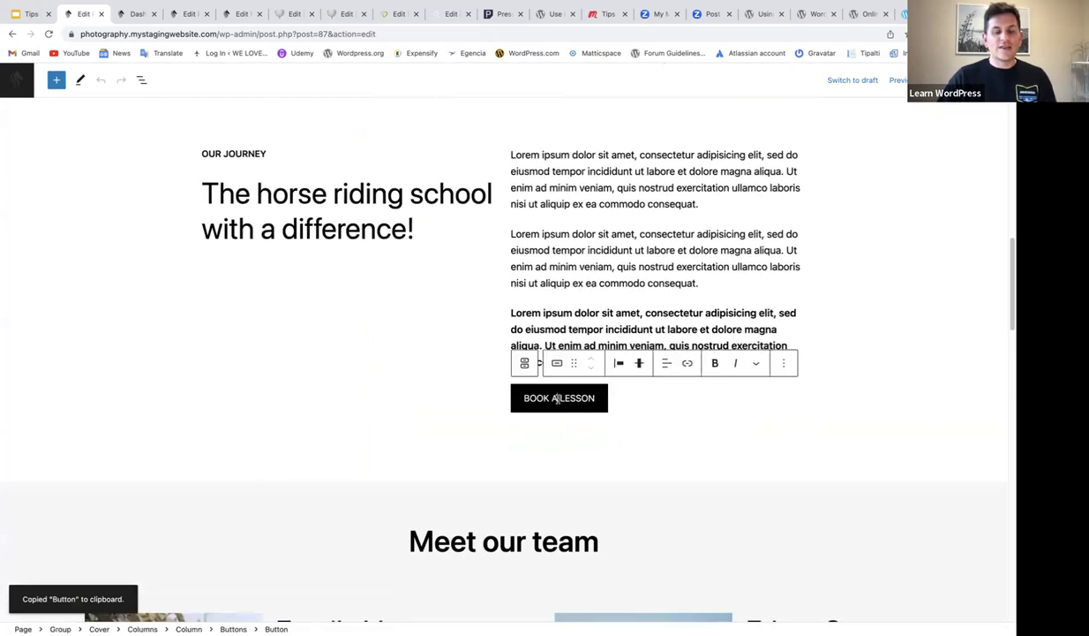
click(784, 363)
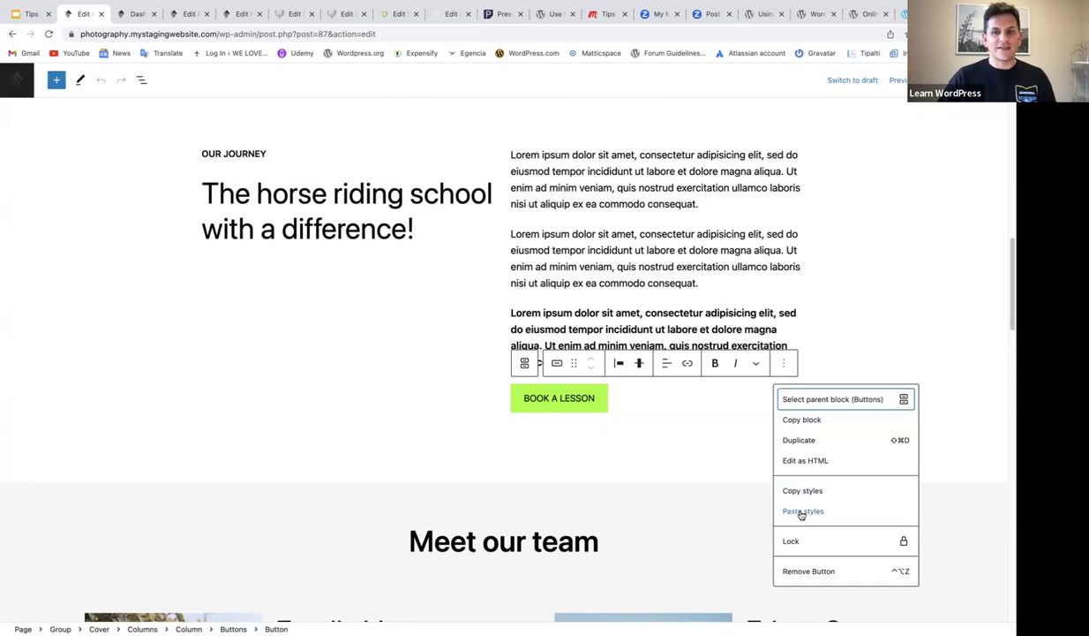
click(802, 512)
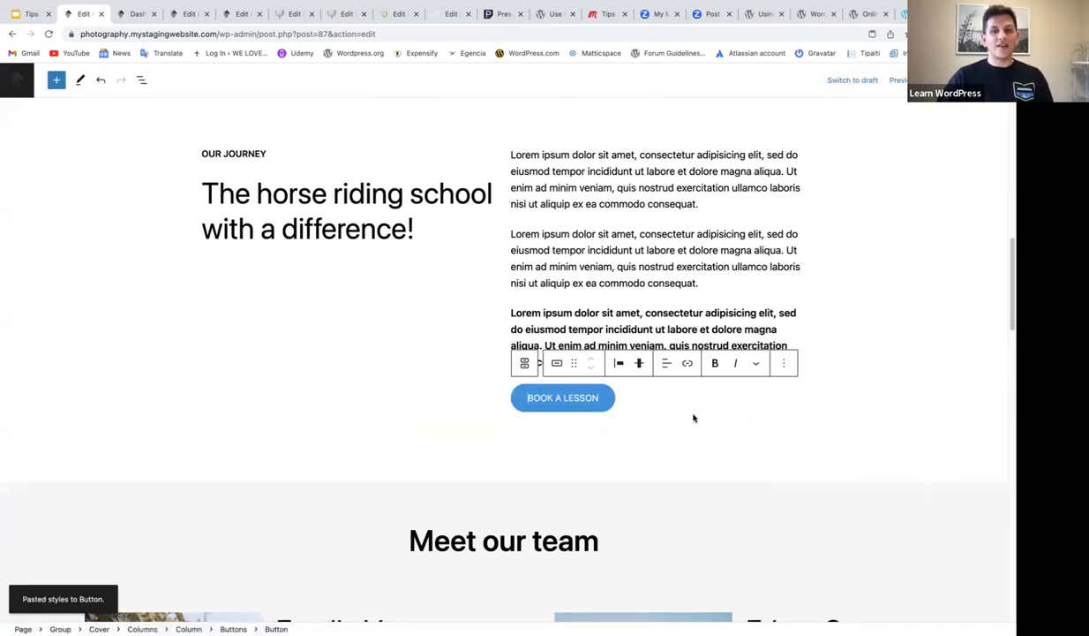
Compare the styling of the Explore More and Book a Lesson buttons, and examine the images in the Meet our team section
scroll(694, 418, up, 3)
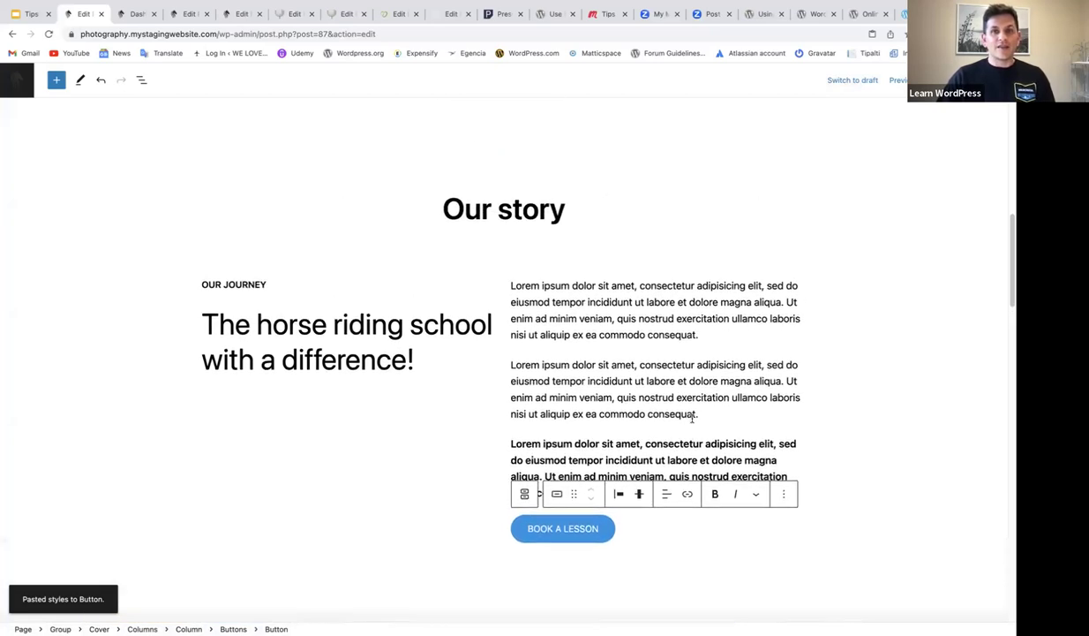
scroll(629, 379, up, 9)
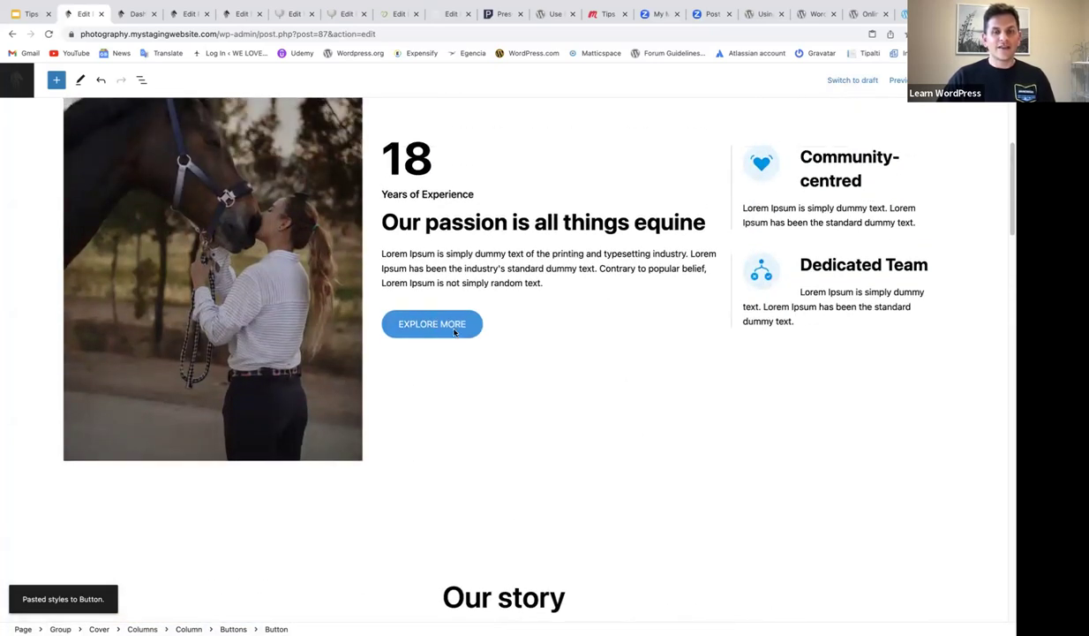
scroll(606, 380, down, 12)
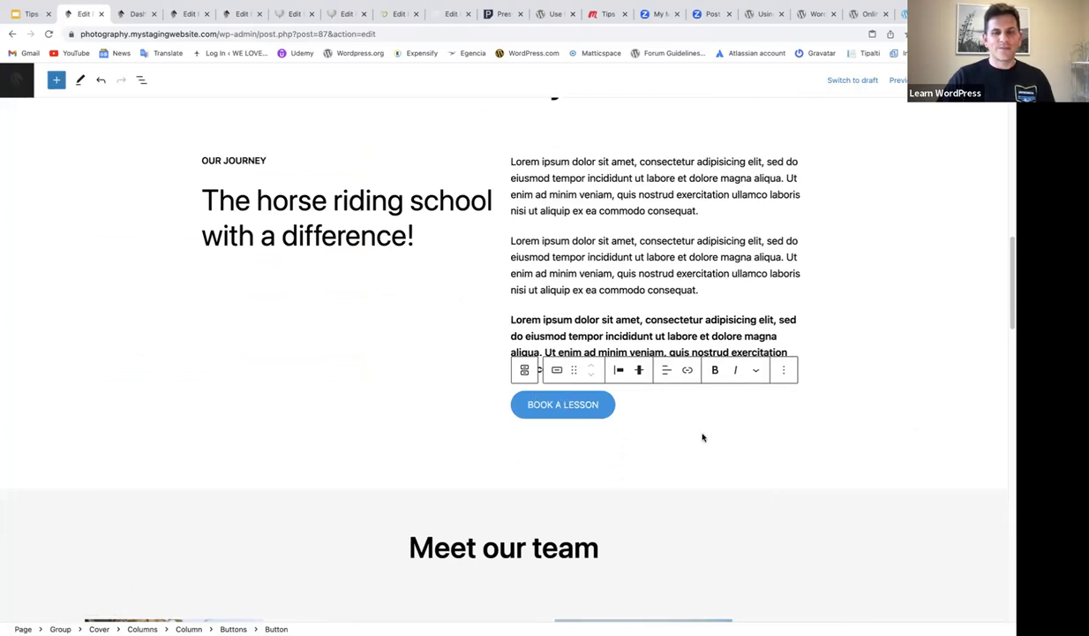
scroll(698, 429, down, 4)
scroll(695, 424, down, 1)
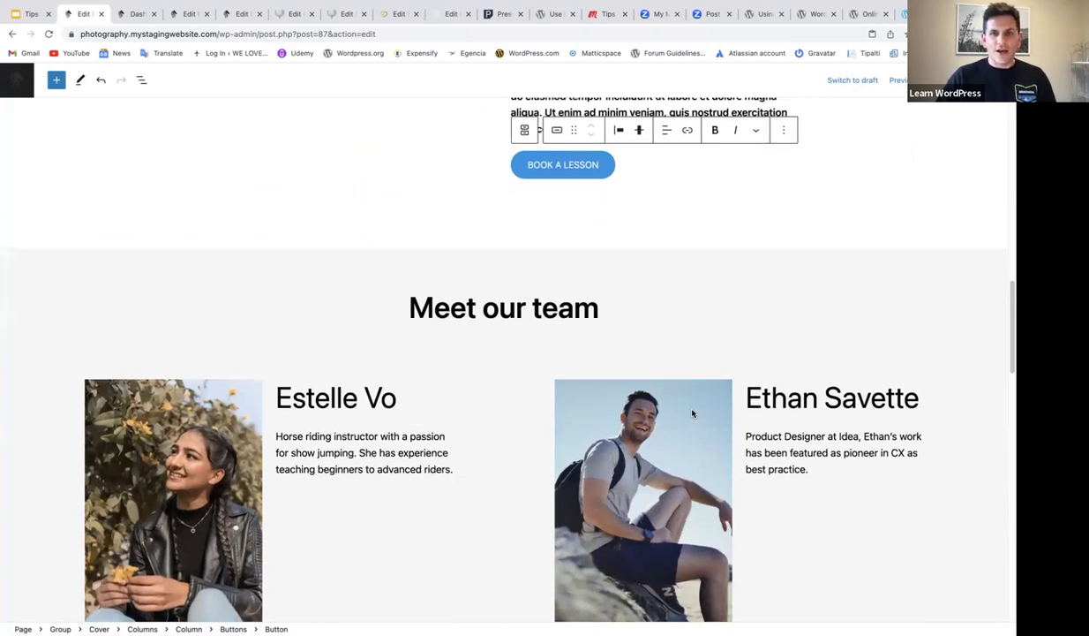
scroll(693, 414, up, 2)
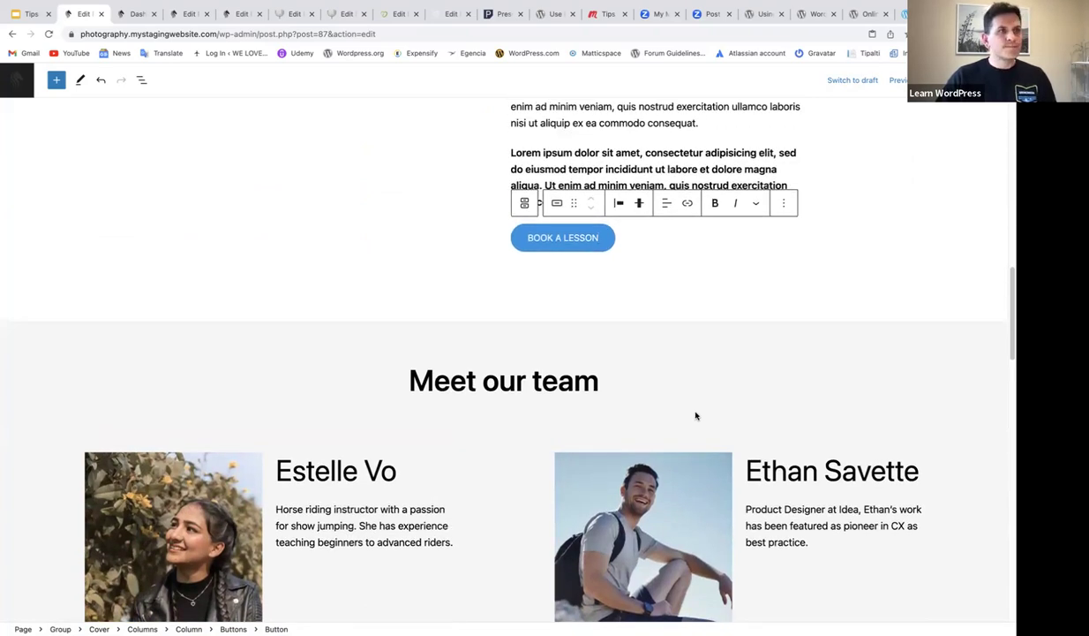
scroll(696, 415, down, 3)
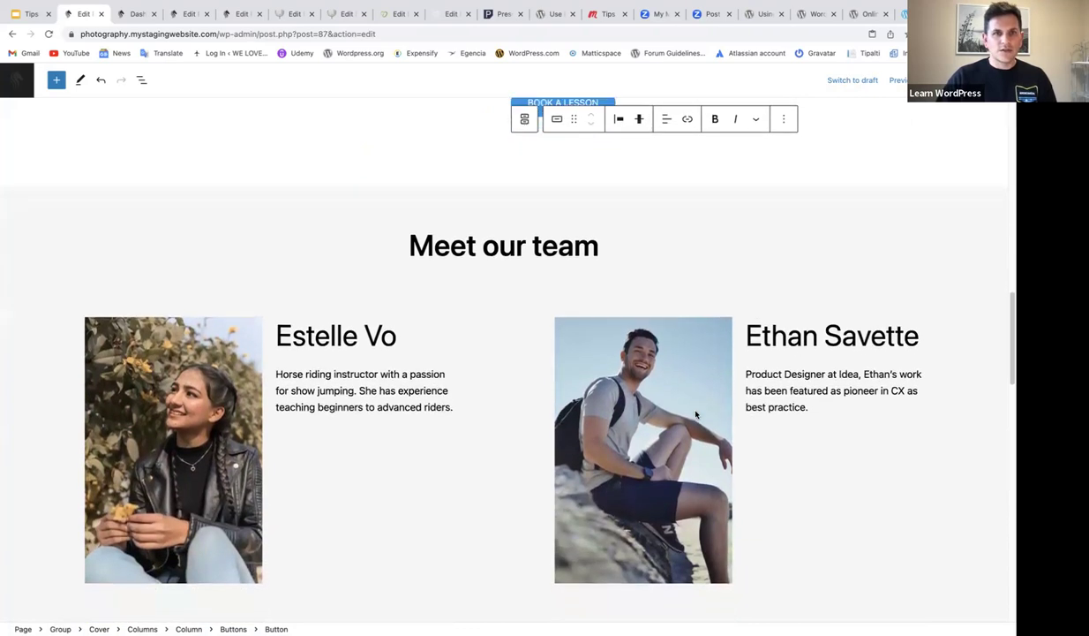
scroll(696, 414, down, 2)
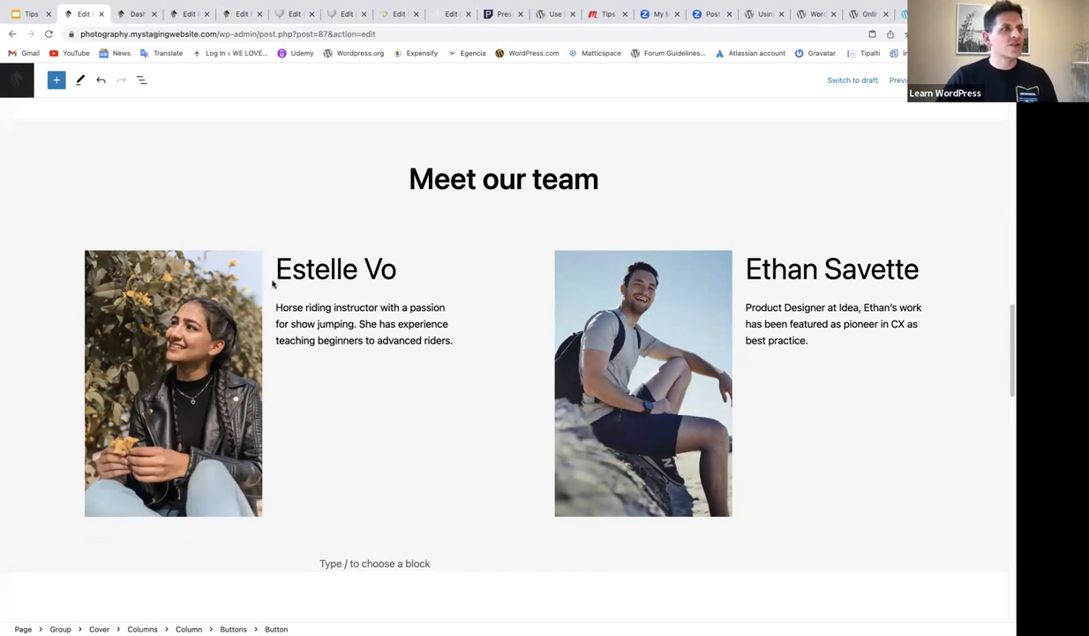
mouse_move(504, 202)
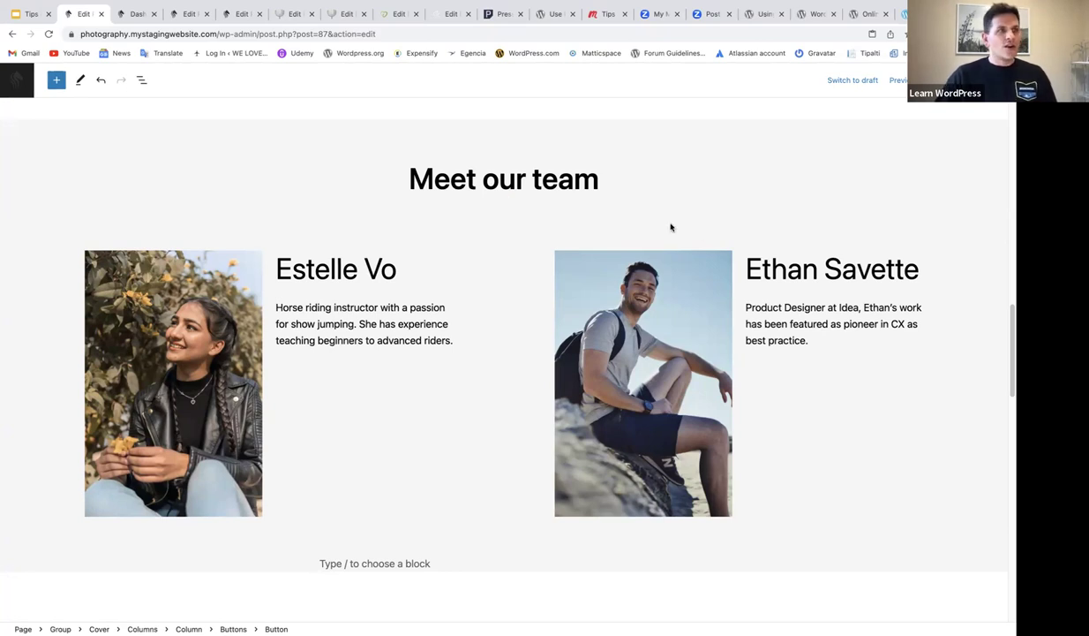
scroll(670, 227, down, 1)
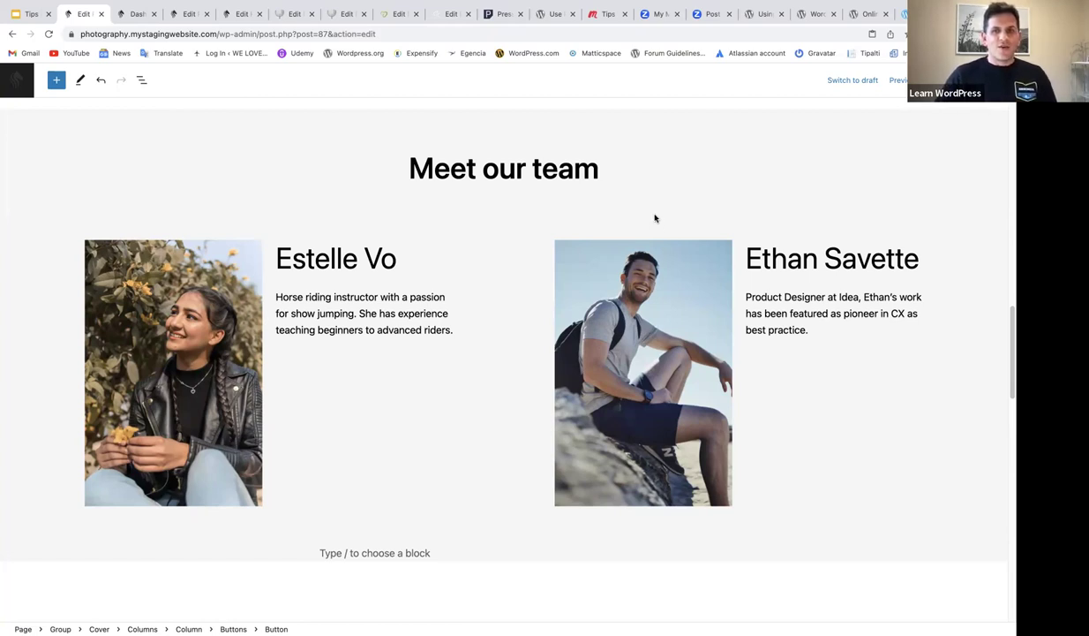
scroll(650, 214, down, 1)
scroll(645, 216, down, 1)
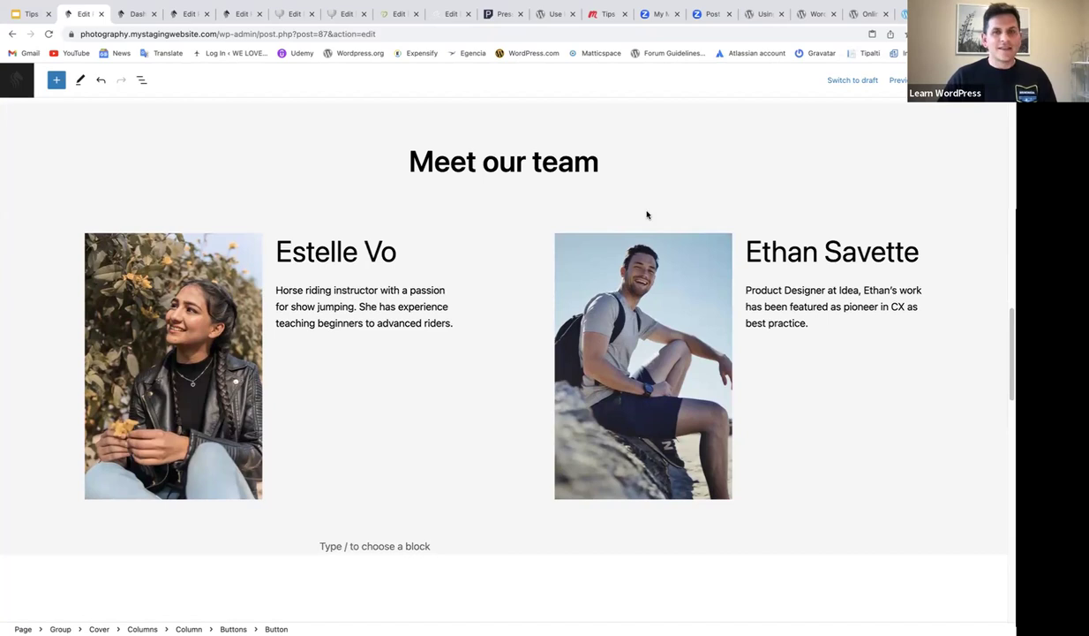
scroll(647, 214, down, 1)
scroll(633, 215, down, 1)
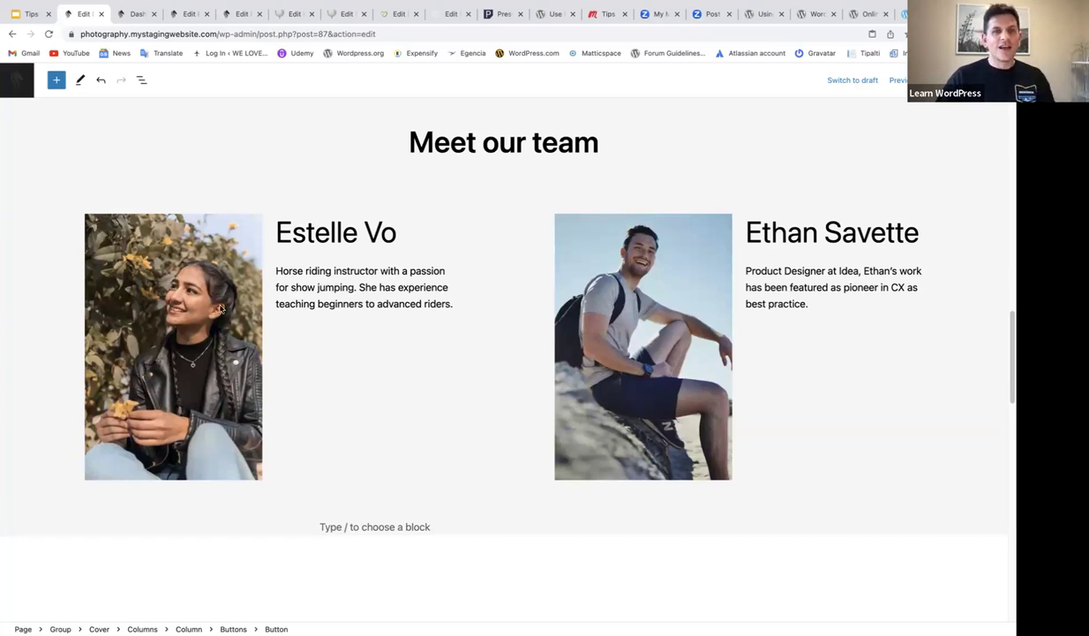
Unlink the corner radii of the first team member's image and set its top-left and bottom-right radius to 100 px
click(179, 280)
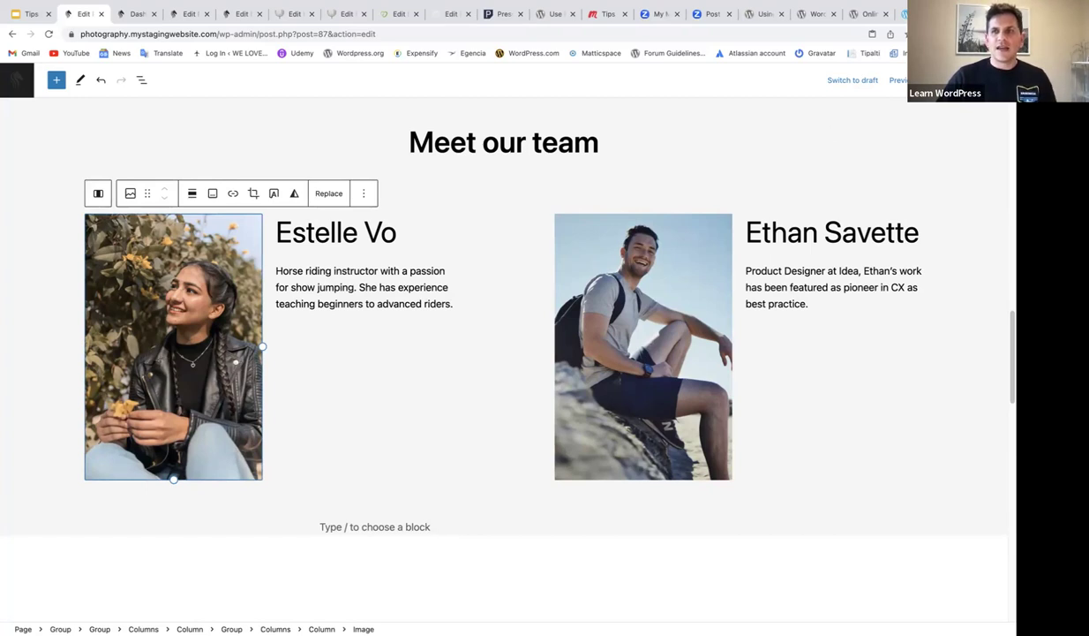
click(991, 80)
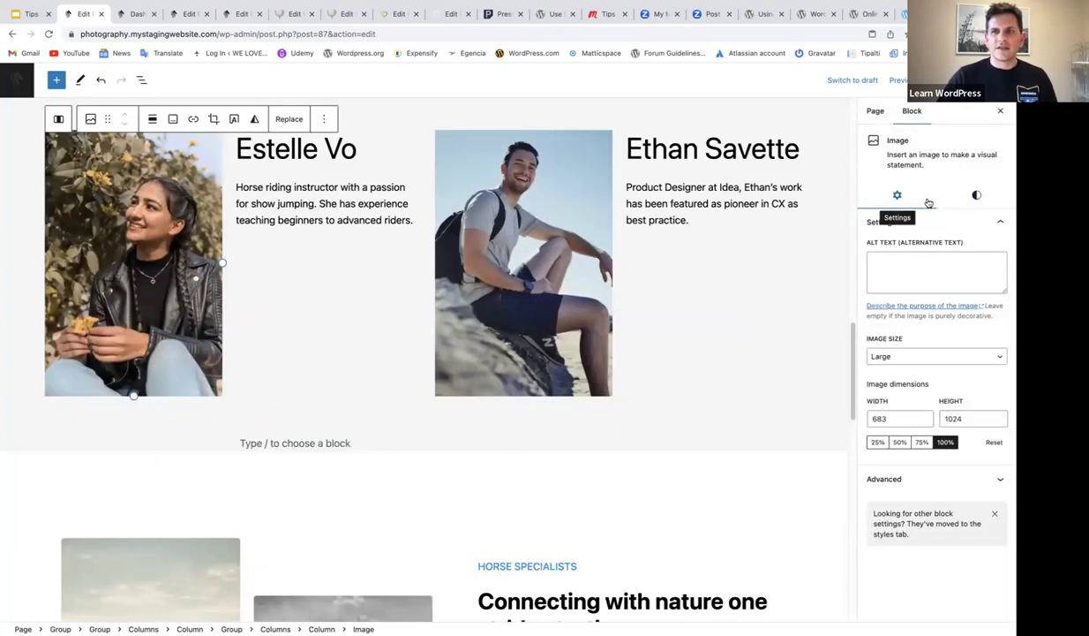
click(976, 196)
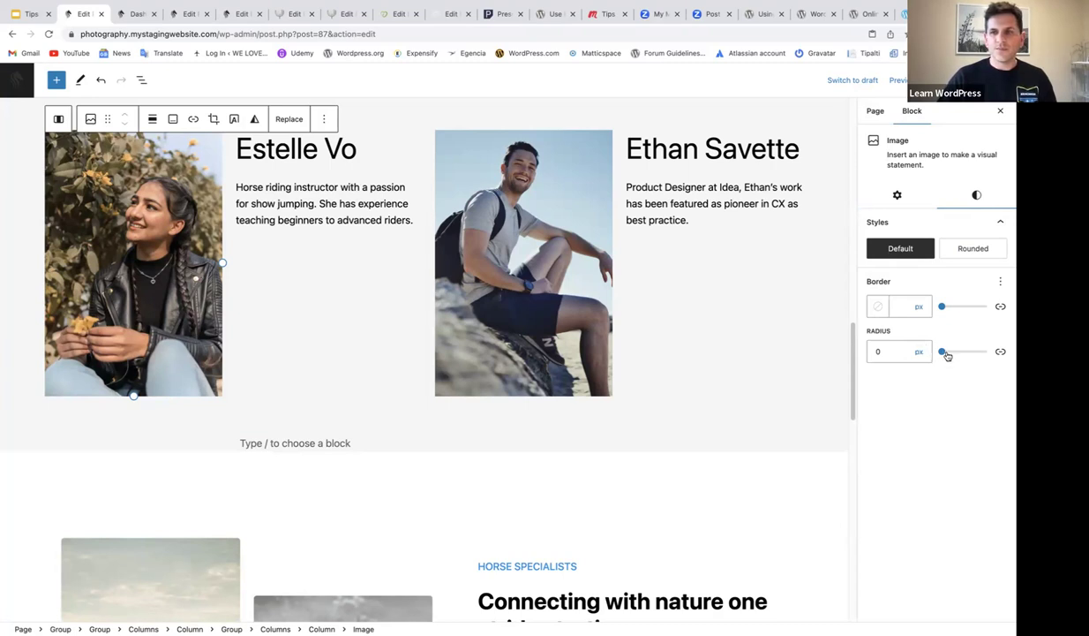
click(1002, 354)
click(869, 352)
text(100)
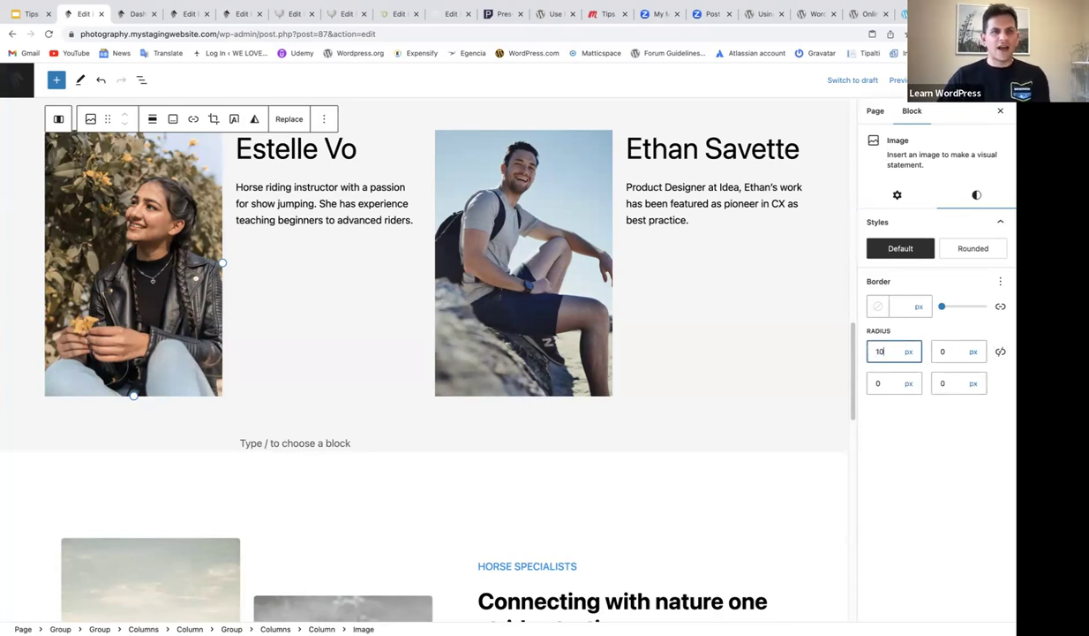
click(954, 383)
text(100)
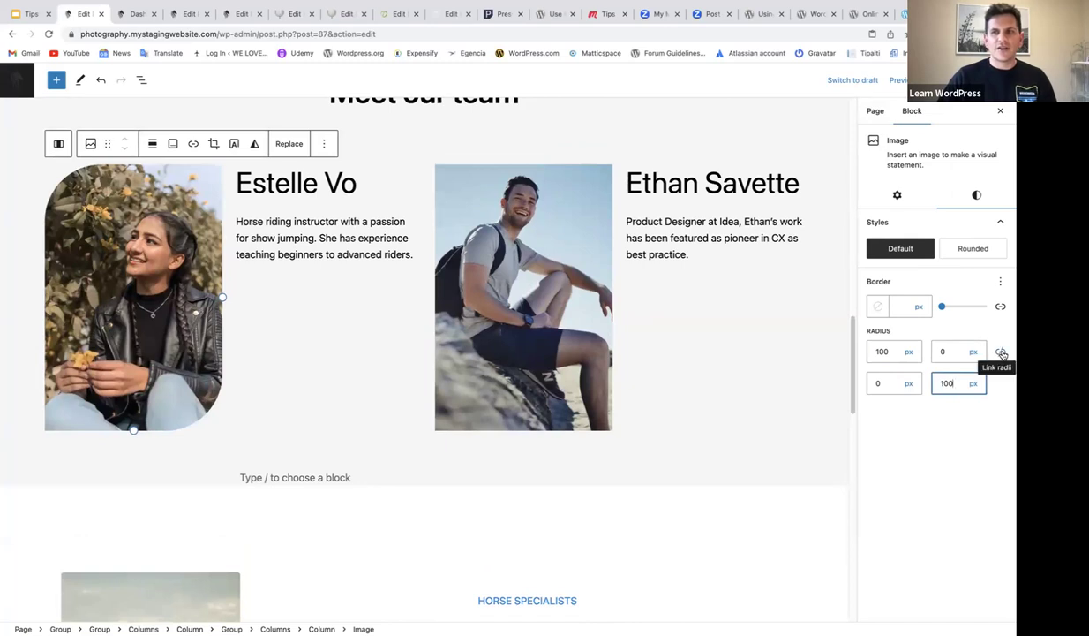
Link the corner radii of the first team member's image and set the radius of all corners to 100 px
click(1002, 352)
click(894, 352)
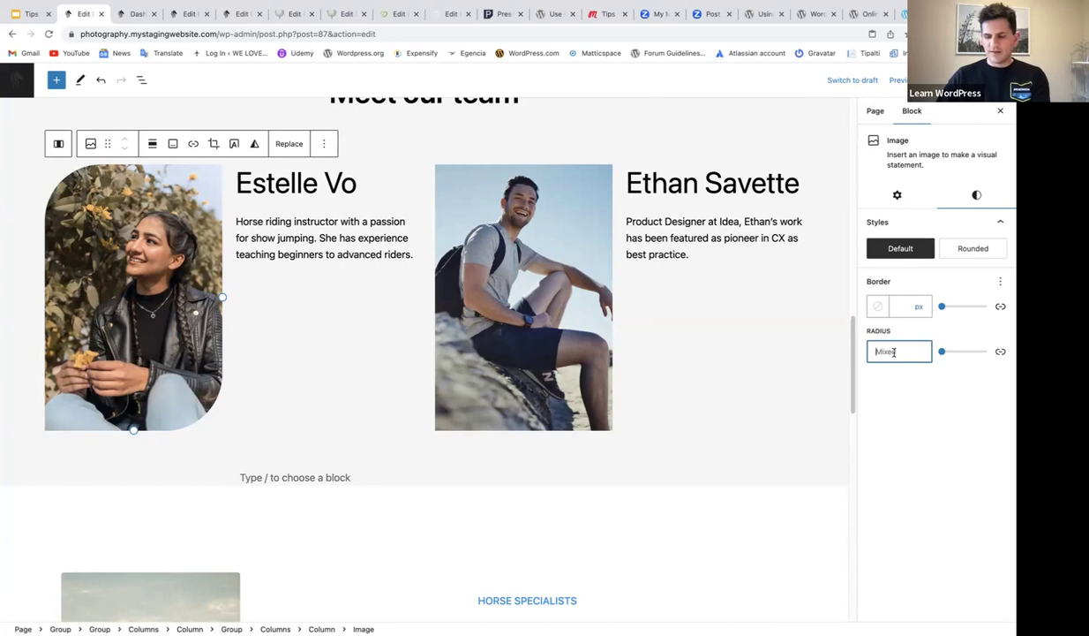
text(100)
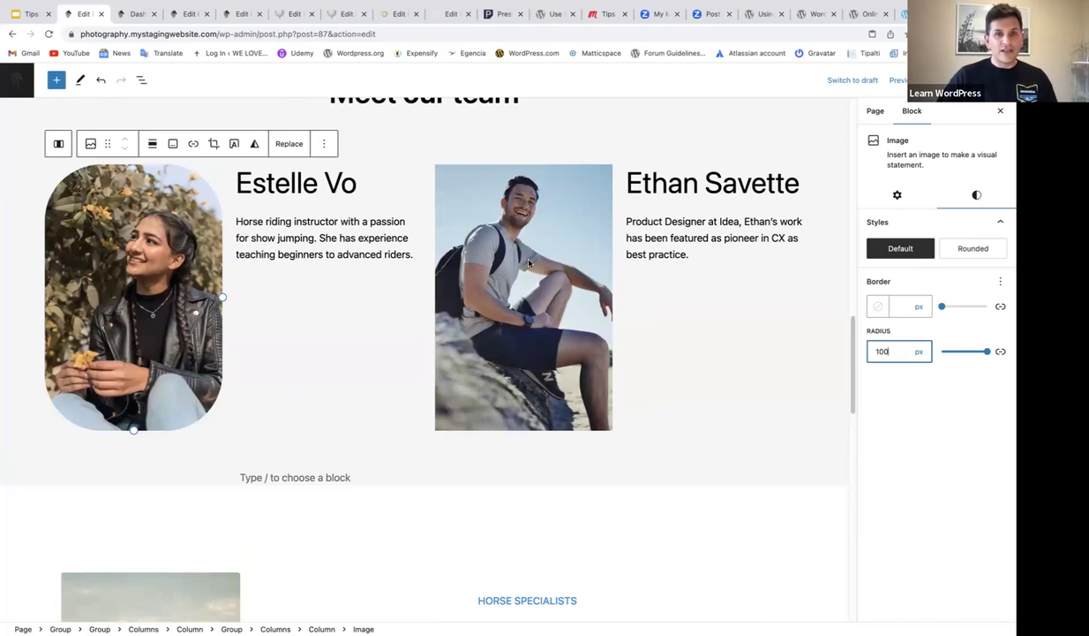
Copy the styles of the first team member's image
click(162, 225)
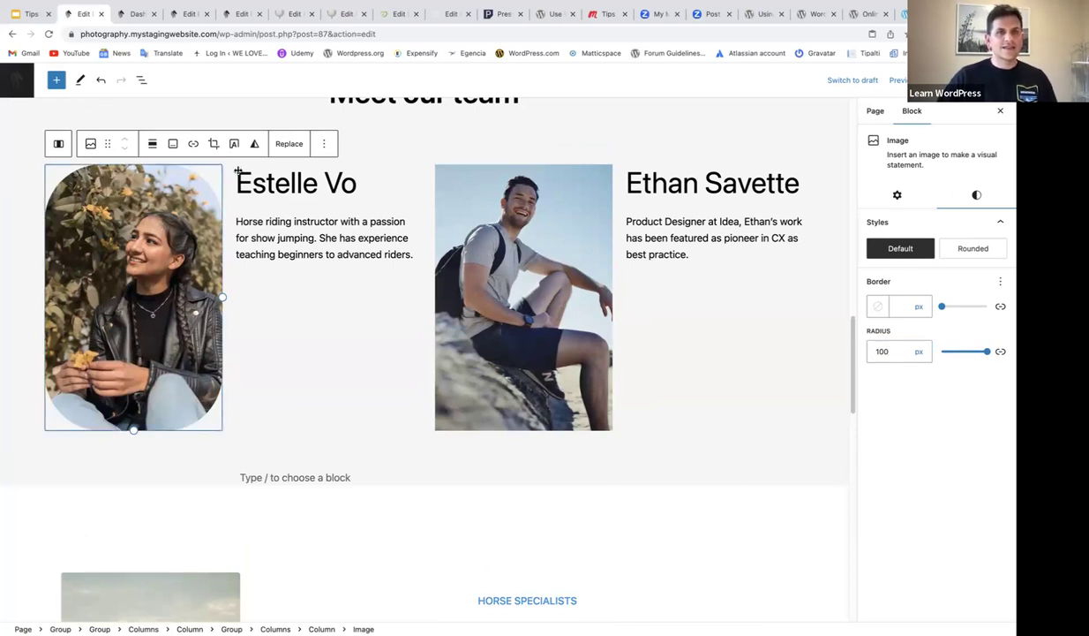
click(323, 143)
click(336, 311)
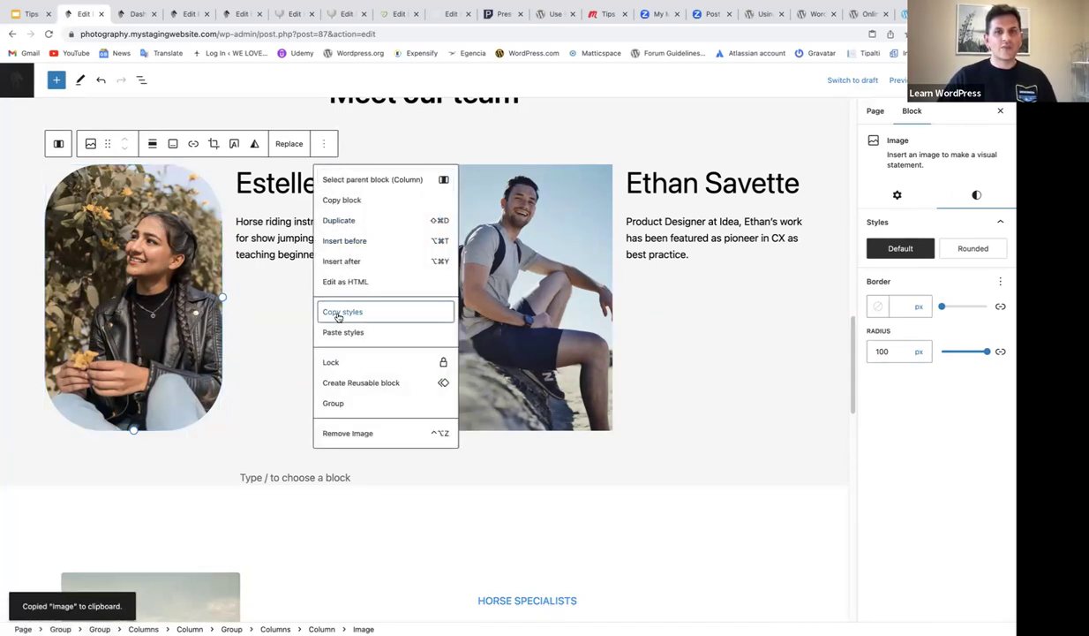
Paste the copied image styles onto the second team member's image and deselect it
click(527, 221)
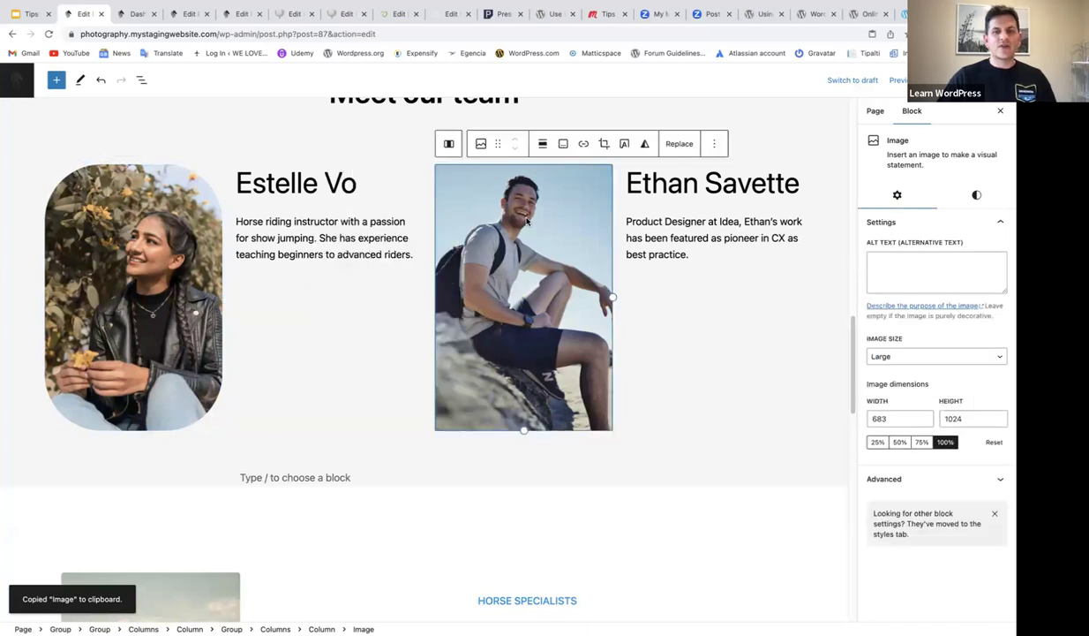
click(715, 144)
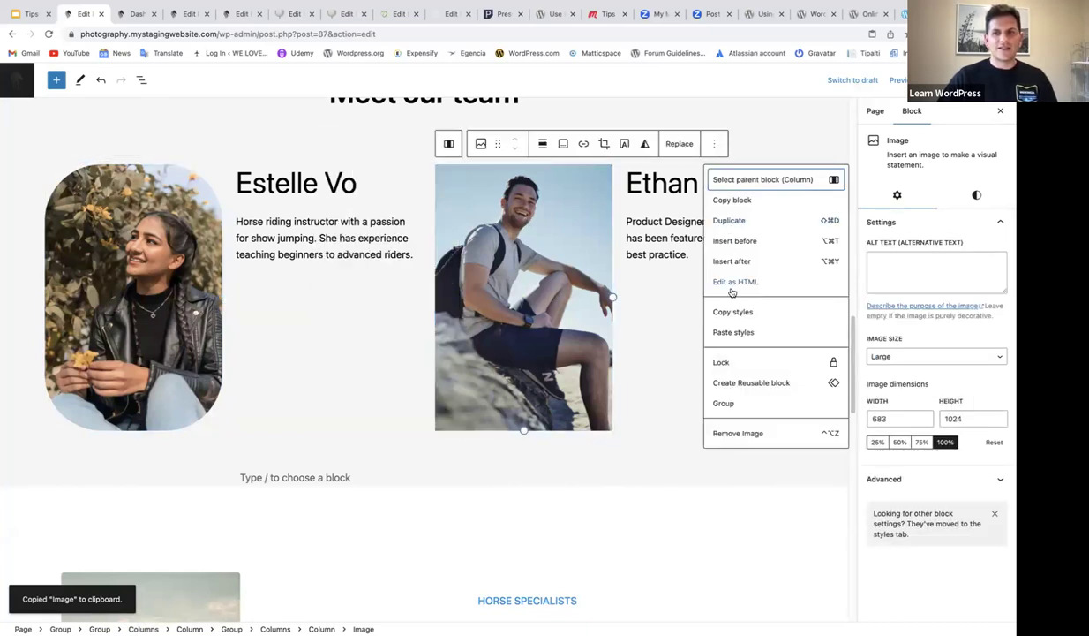
click(733, 332)
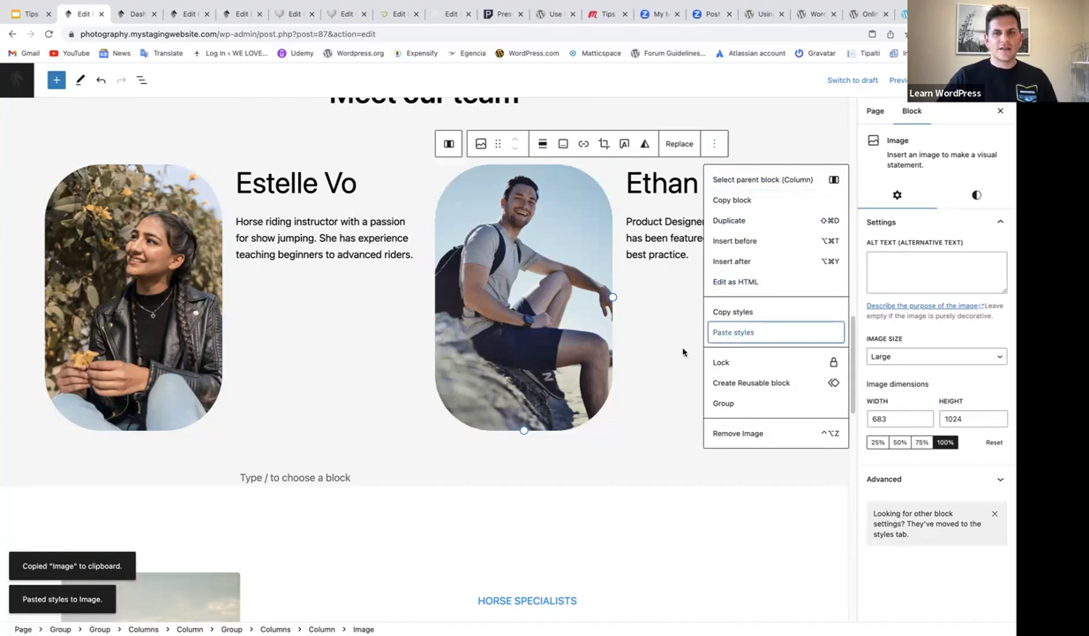
click(651, 380)
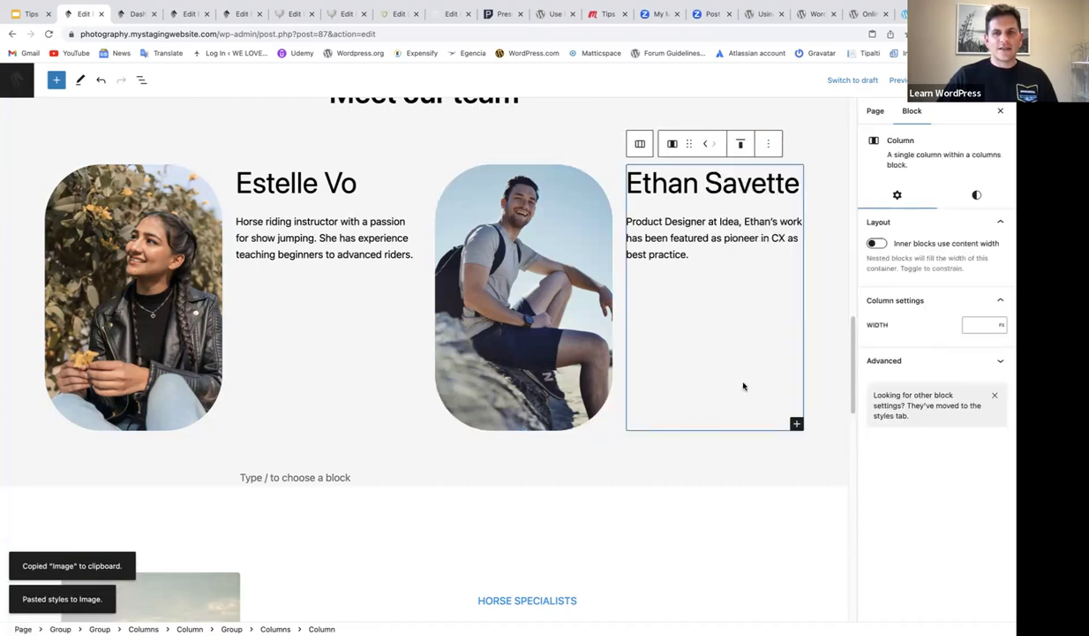
click(829, 364)
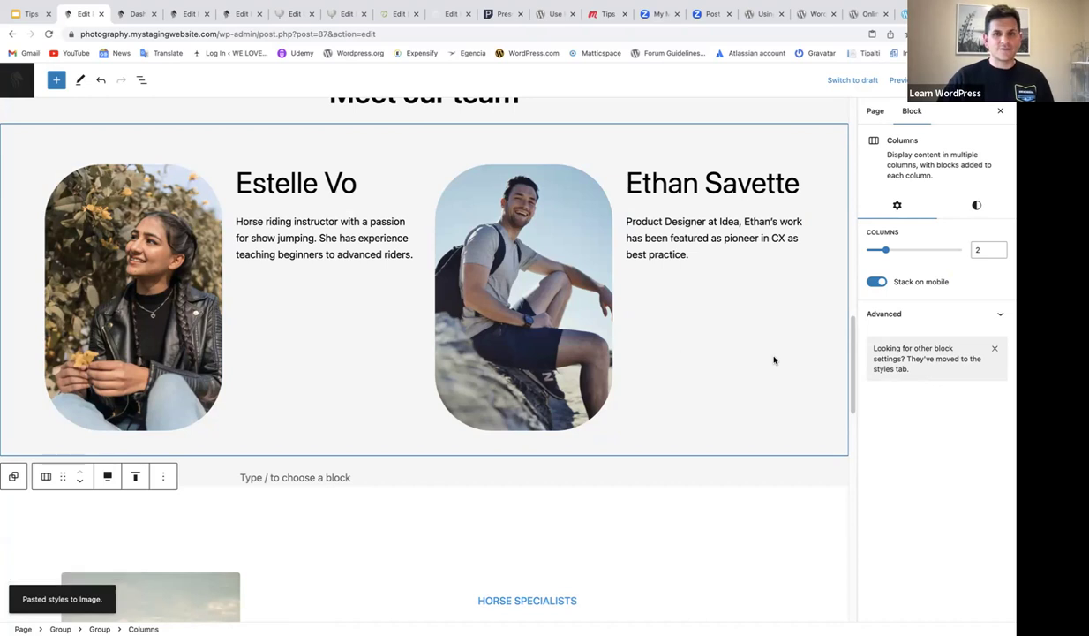
Examine the Horse Specialists and We Love Horses sections below the team section, with the block settings sidebar hidden to compare their layouts
scroll(773, 359, down, 3)
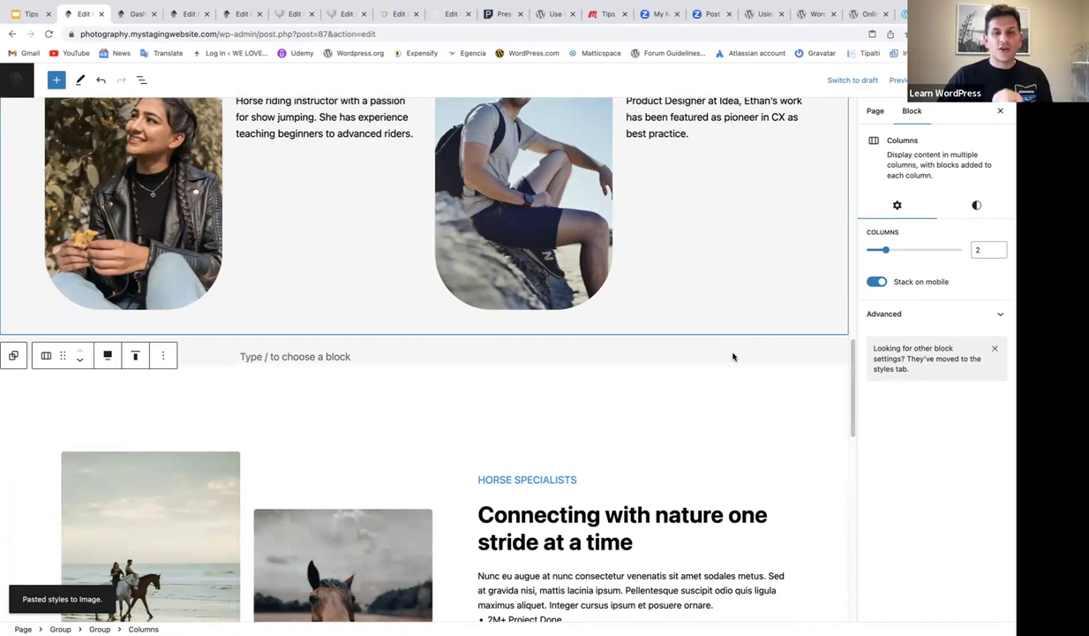
scroll(732, 356, down, 1)
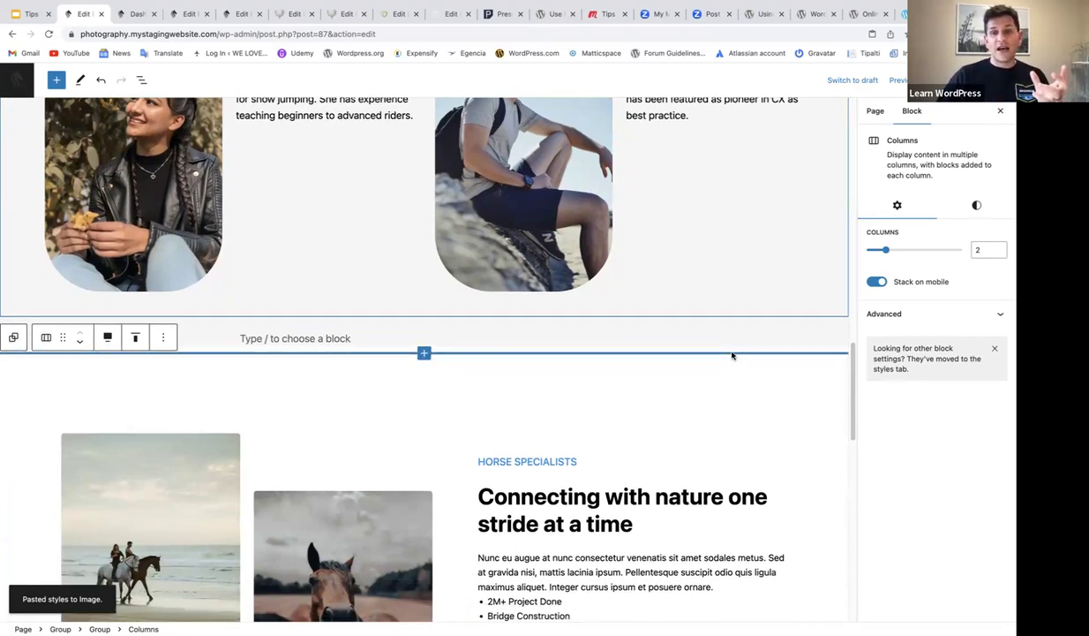
scroll(732, 356, down, 5)
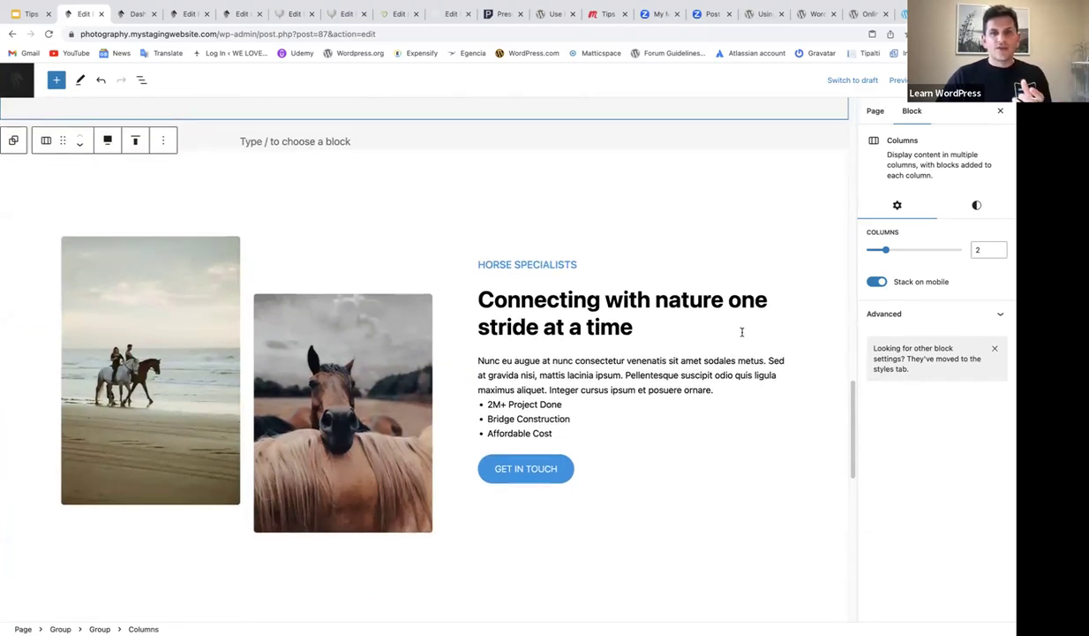
scroll(741, 339, down, 1)
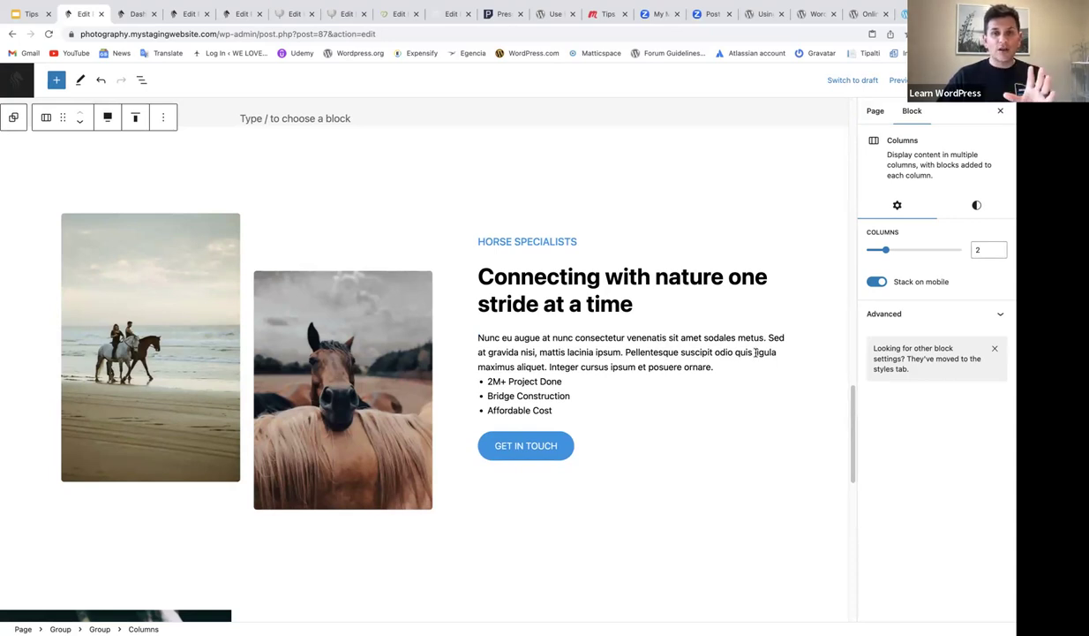
scroll(766, 345, down, 5)
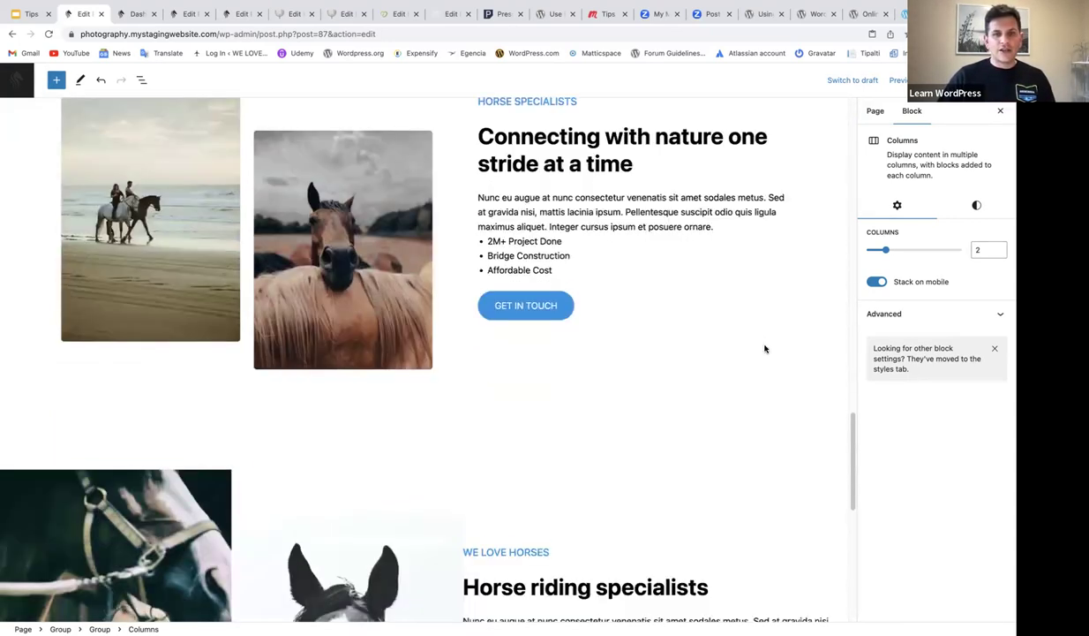
scroll(777, 327, down, 3)
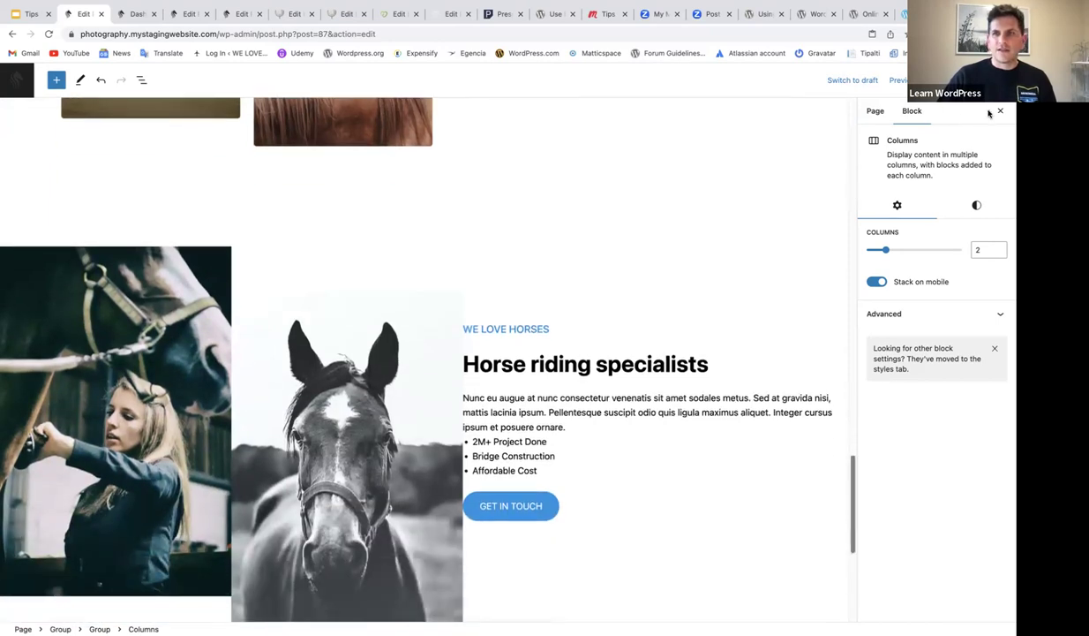
click(1002, 113)
scroll(877, 321, down, 2)
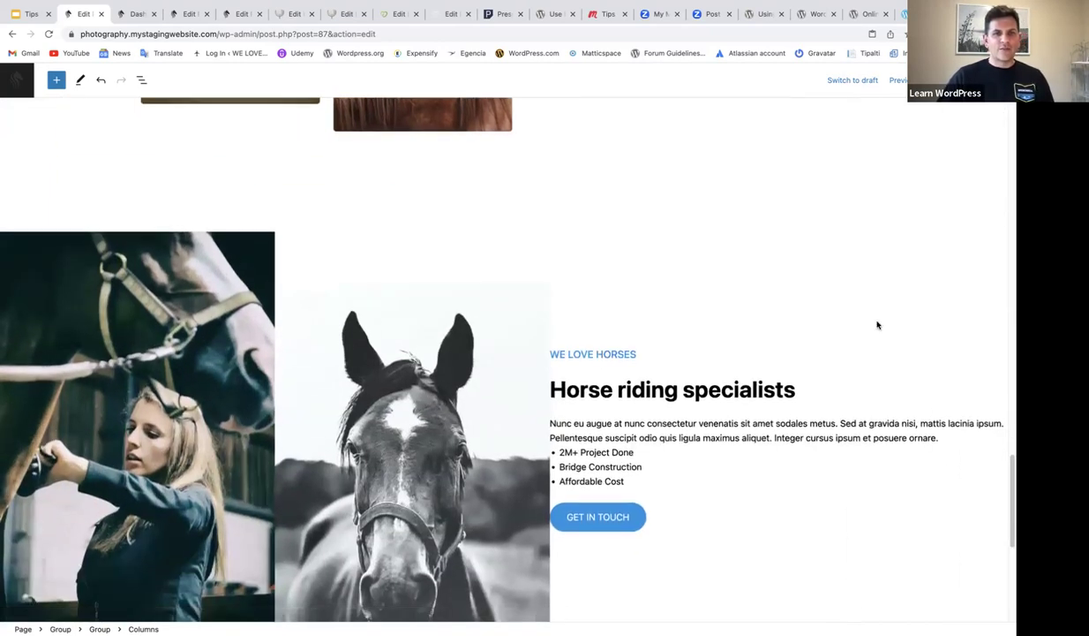
scroll(885, 340, down, 2)
scroll(883, 336, up, 1)
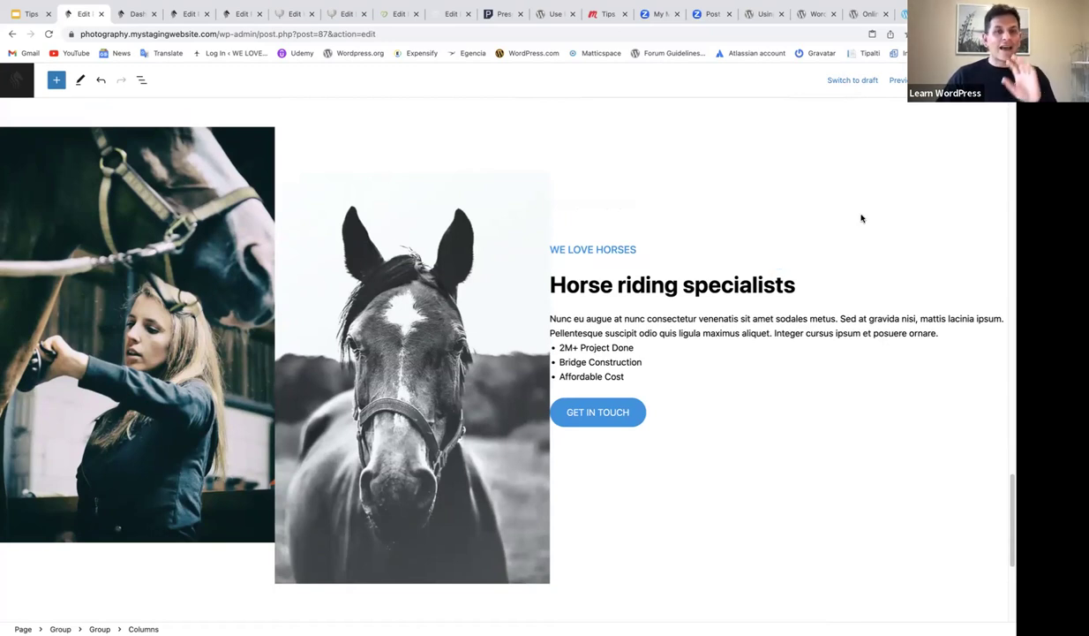
Show the page's block structure, select the Group holding the Horse Specialists section and copy its styles
click(142, 81)
click(39, 304)
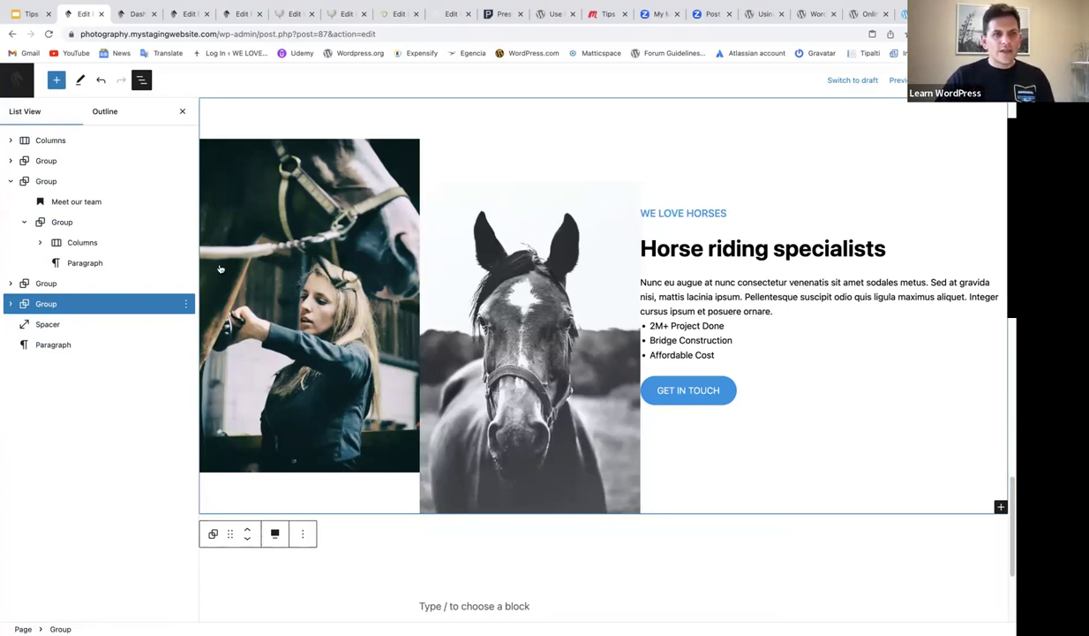
click(47, 283)
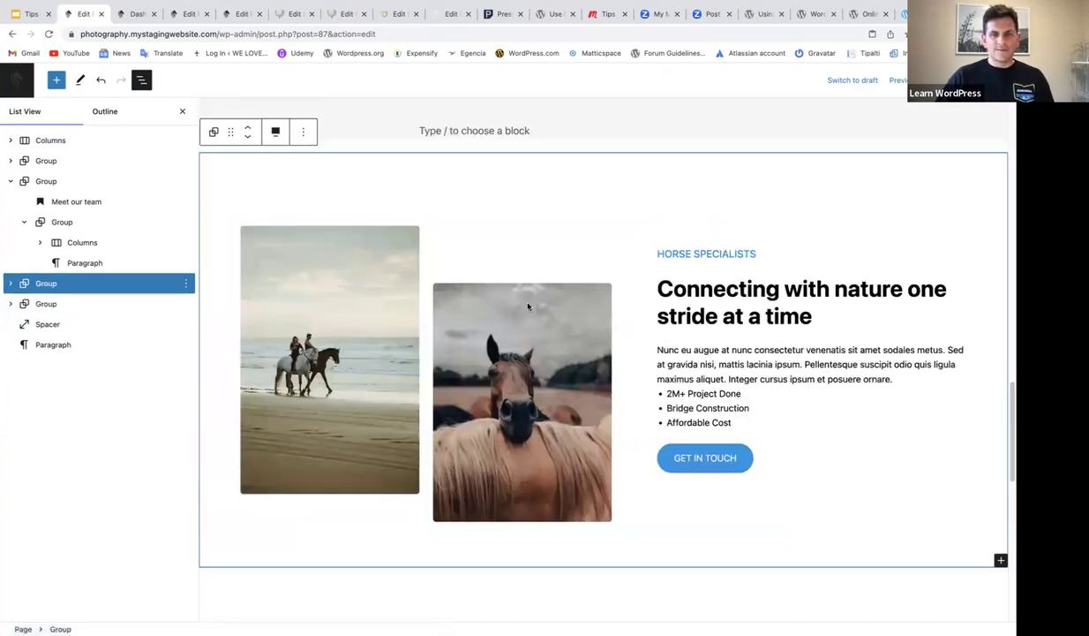
click(304, 133)
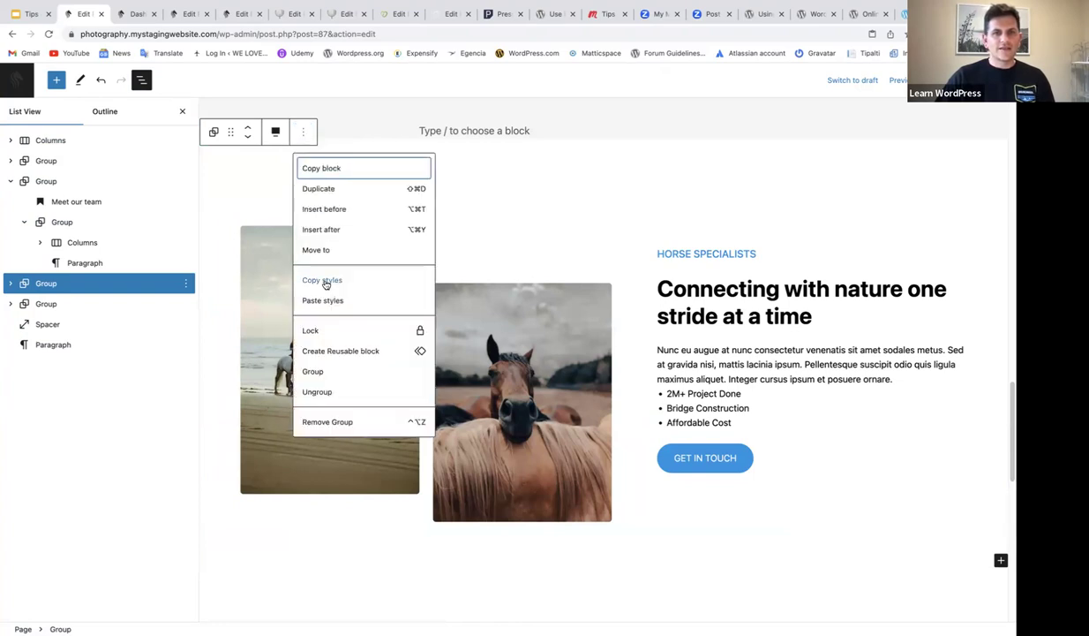
click(326, 280)
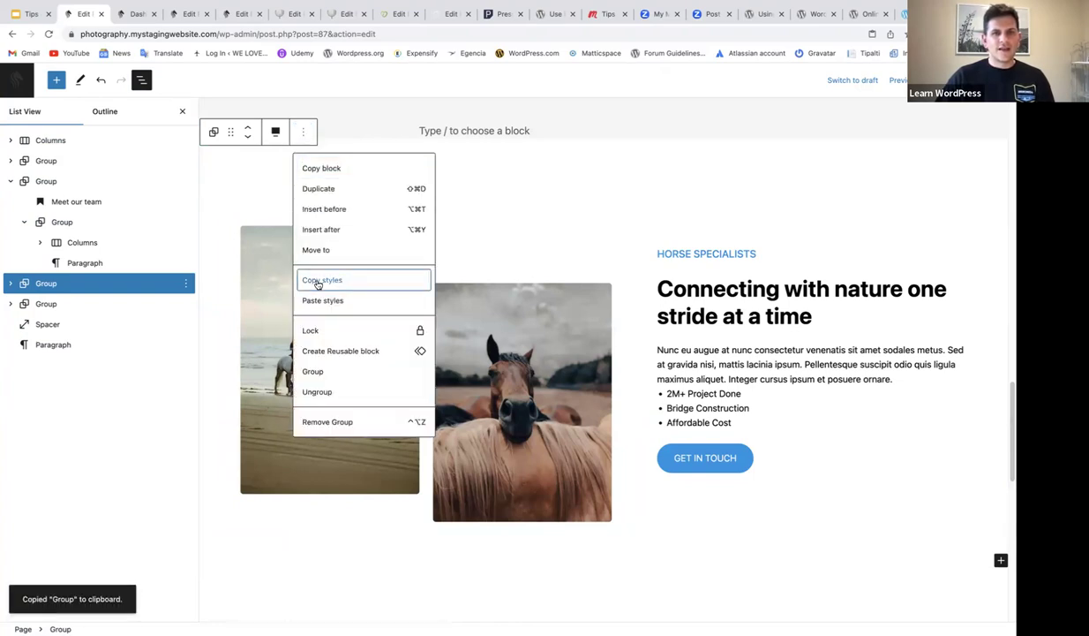
Paste the copied group styles onto the Group holding the We Love Horses section, and hide the block structure to view the section
click(48, 304)
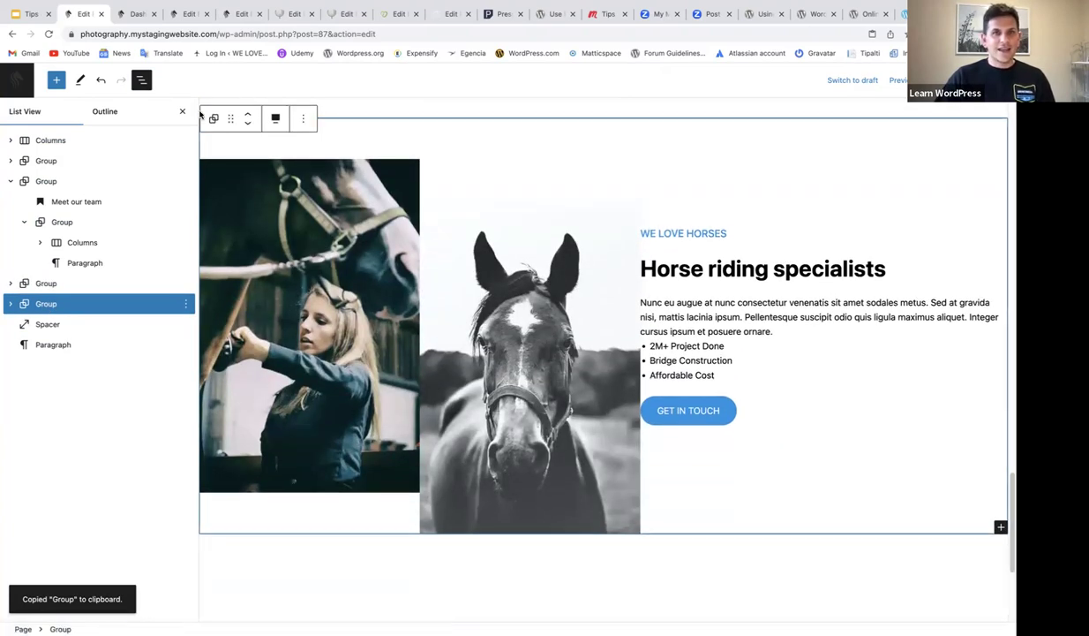
click(182, 111)
scroll(892, 420, up, 3)
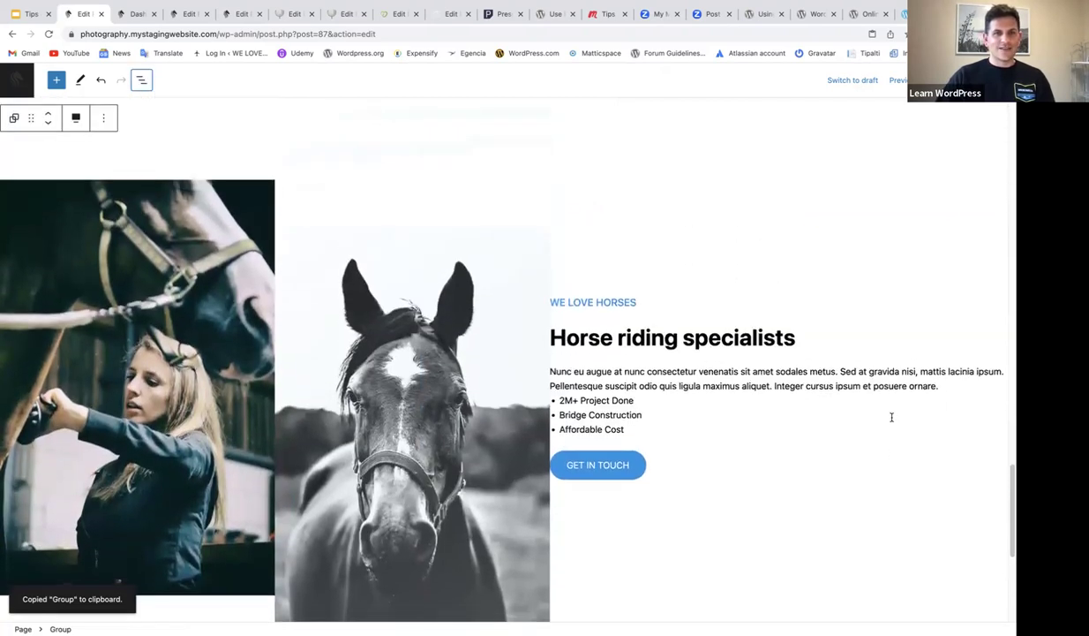
click(141, 80)
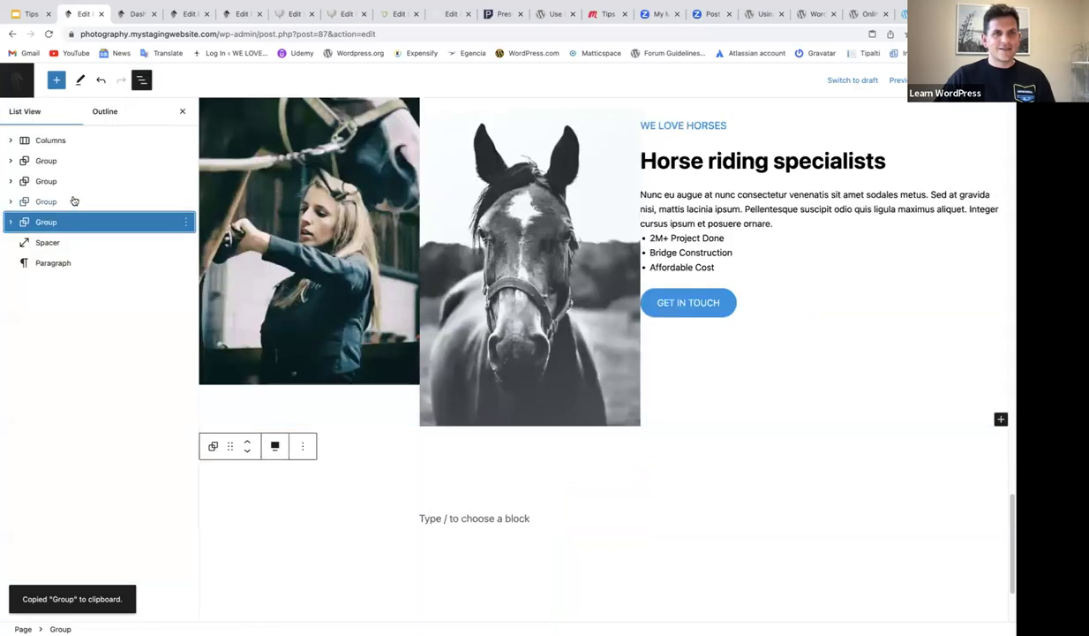
click(186, 224)
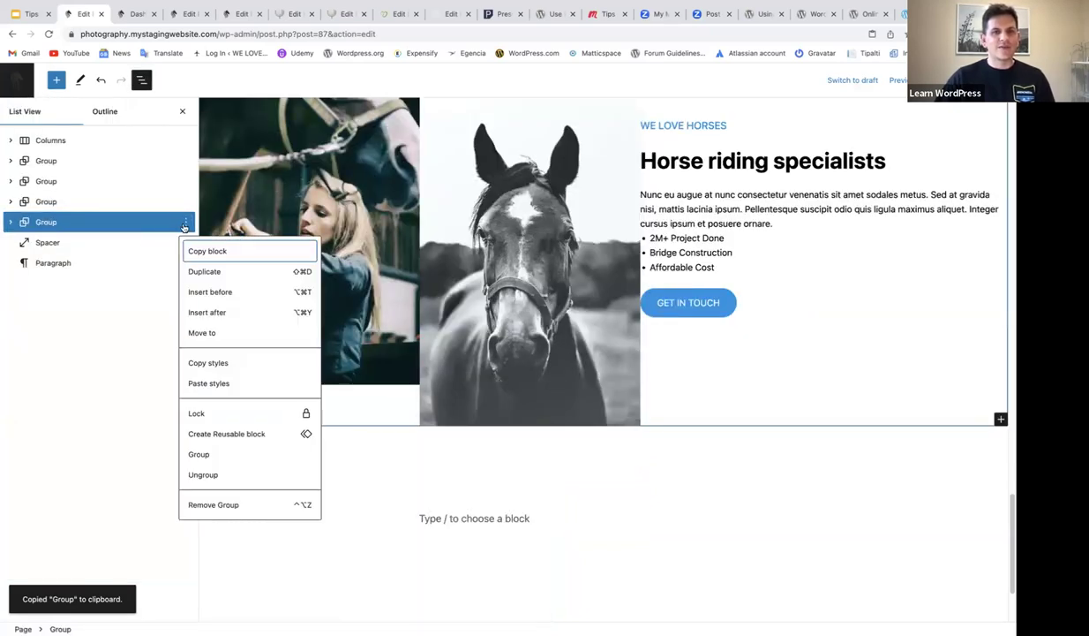
click(211, 385)
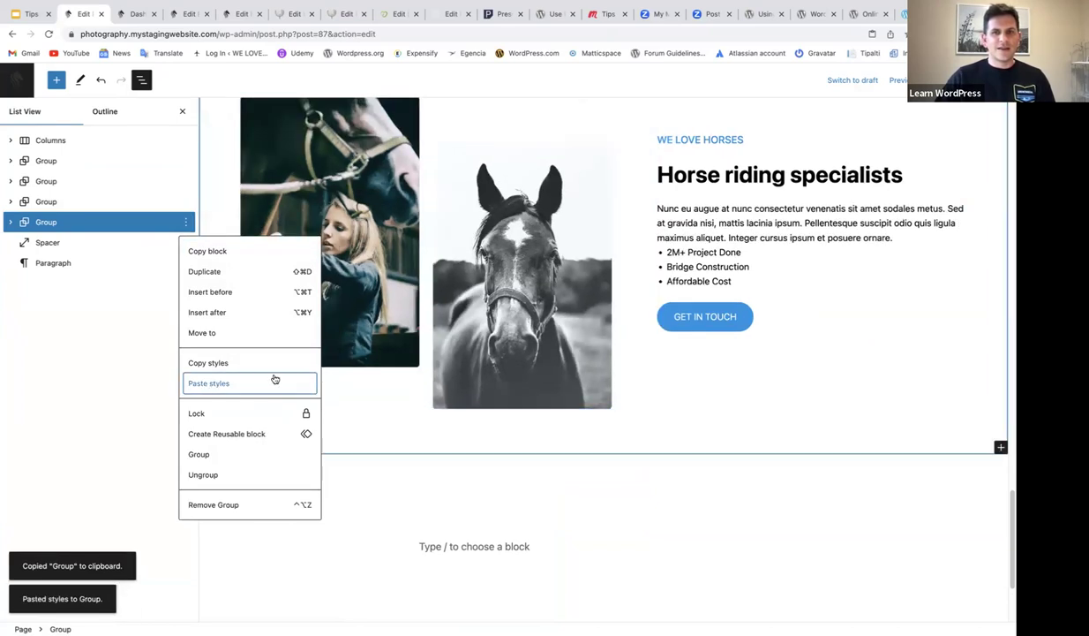
click(182, 112)
click(182, 111)
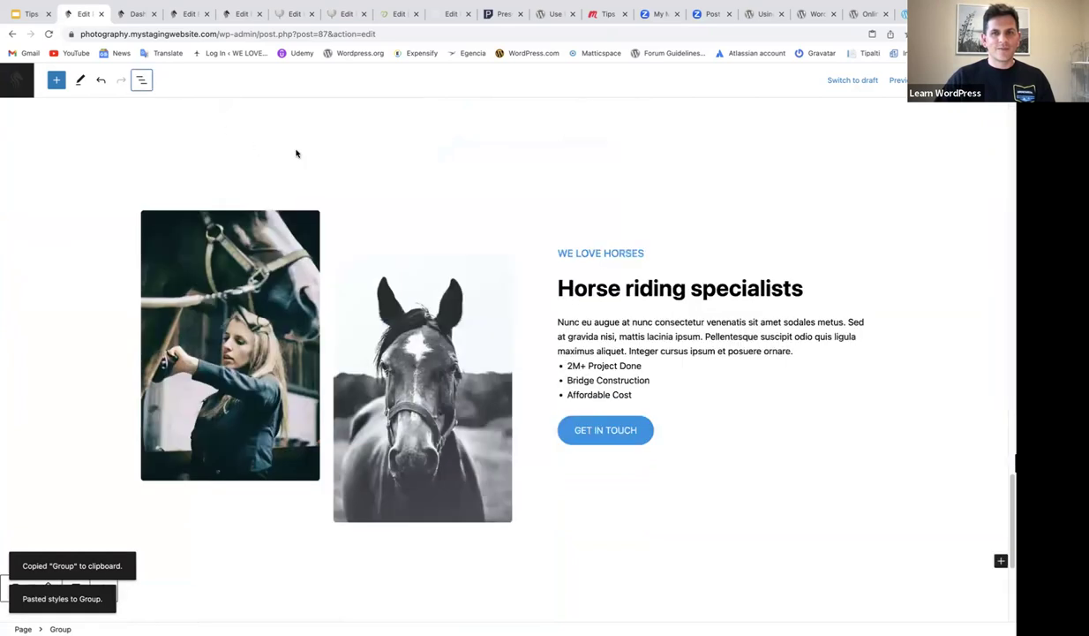
scroll(946, 272, down, 1)
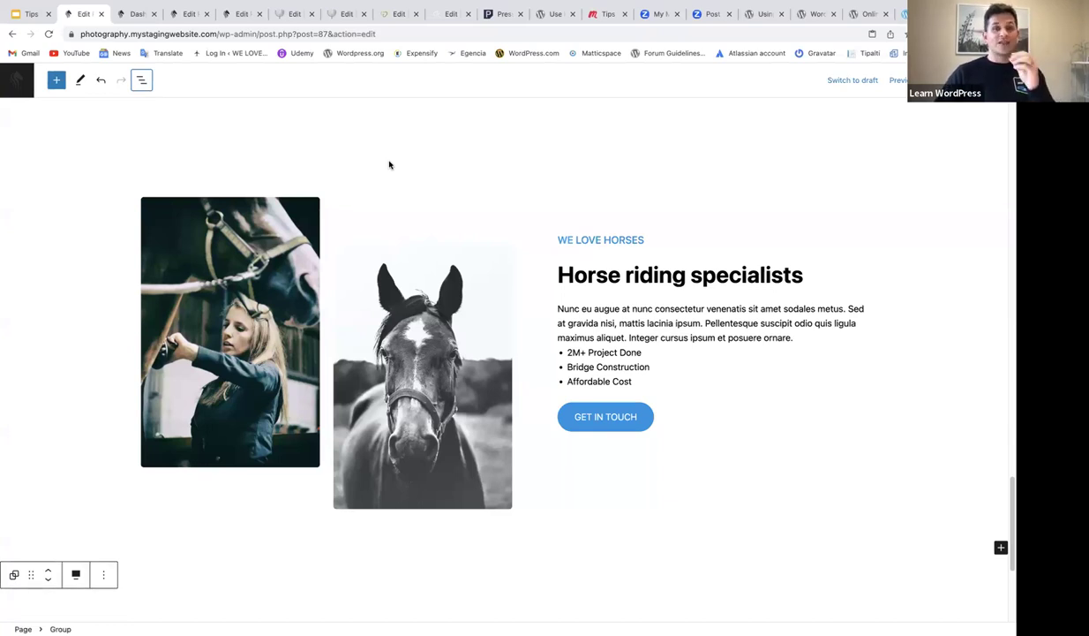
Switch to the site's Dashboard, open the Home template for editing in the site editor, and display the site-wide Styles settings
click(129, 15)
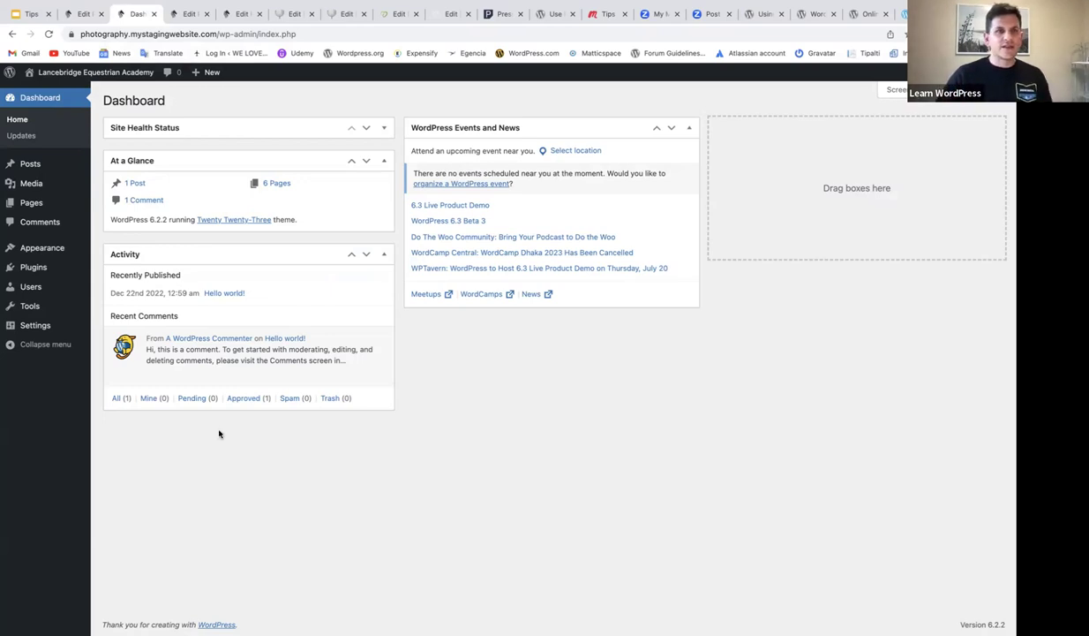
mouse_move(48, 251)
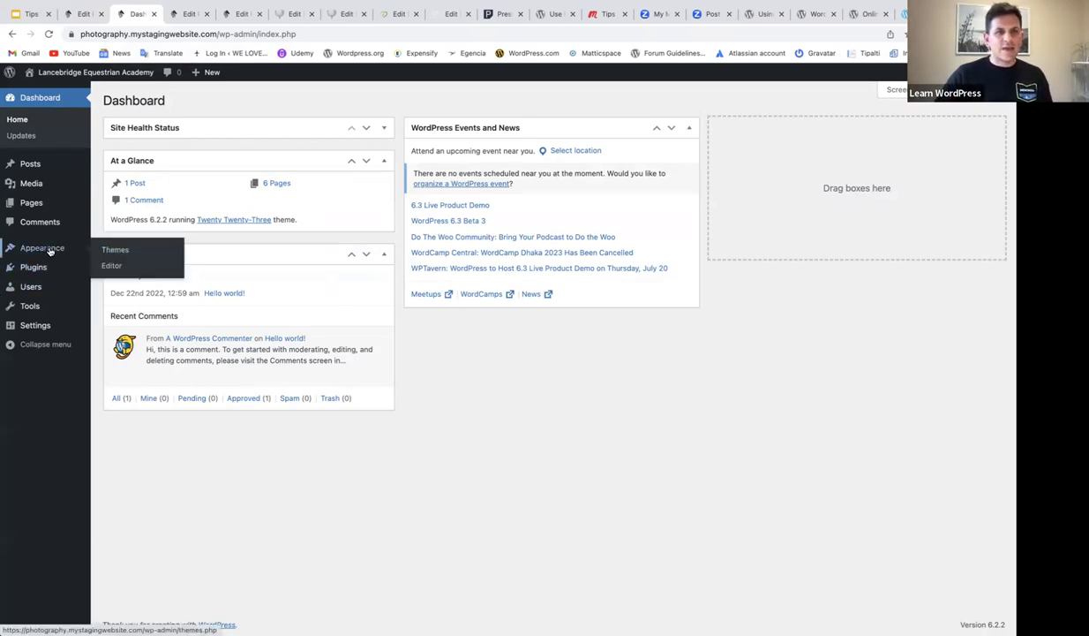
click(111, 267)
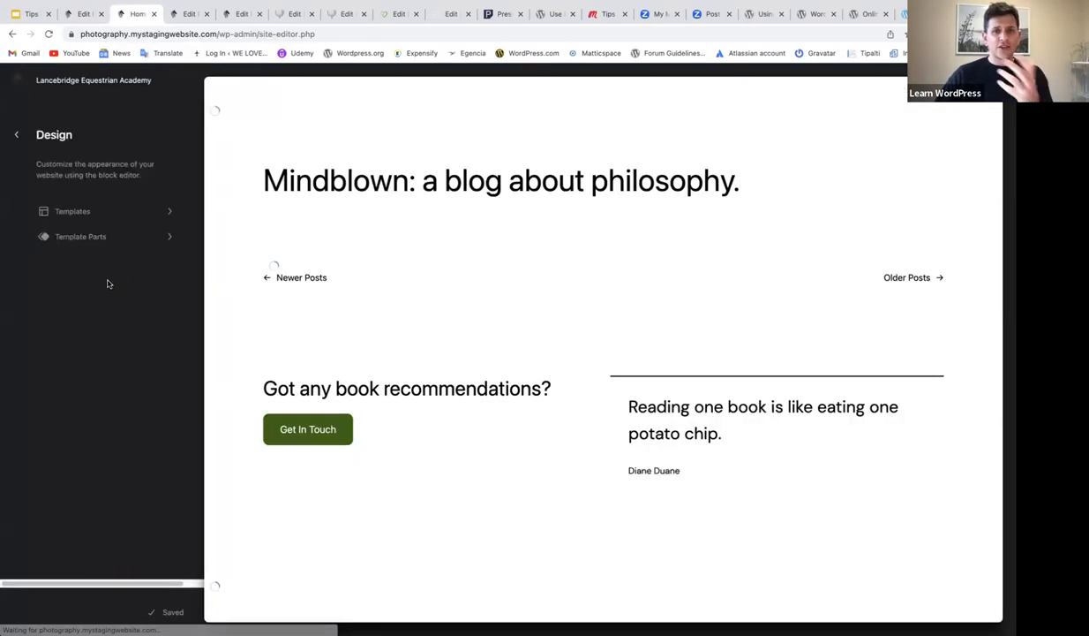
click(544, 262)
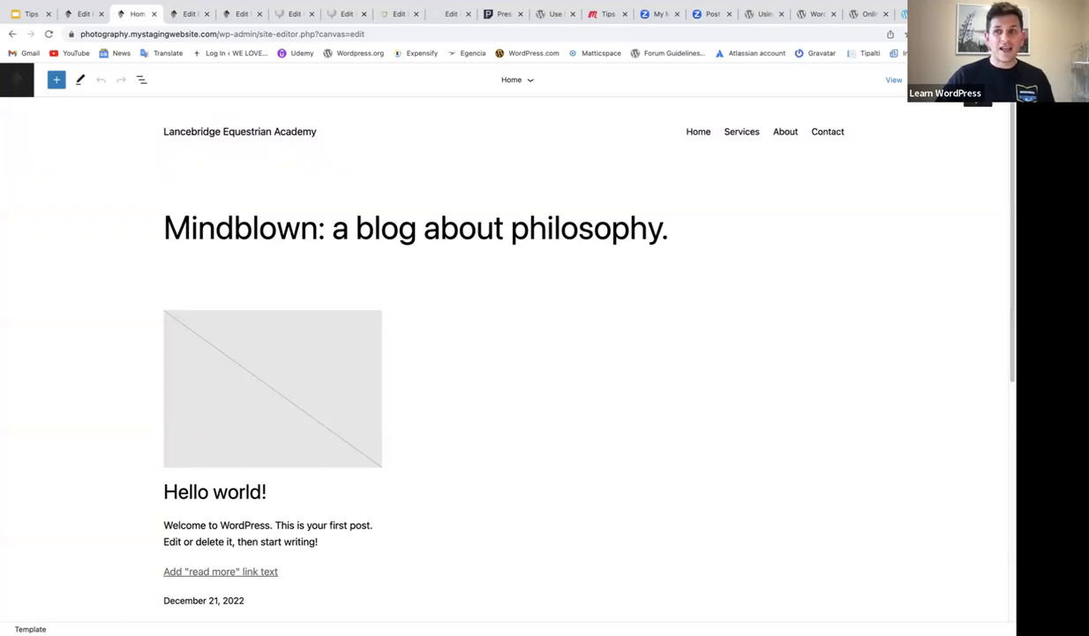
click(971, 79)
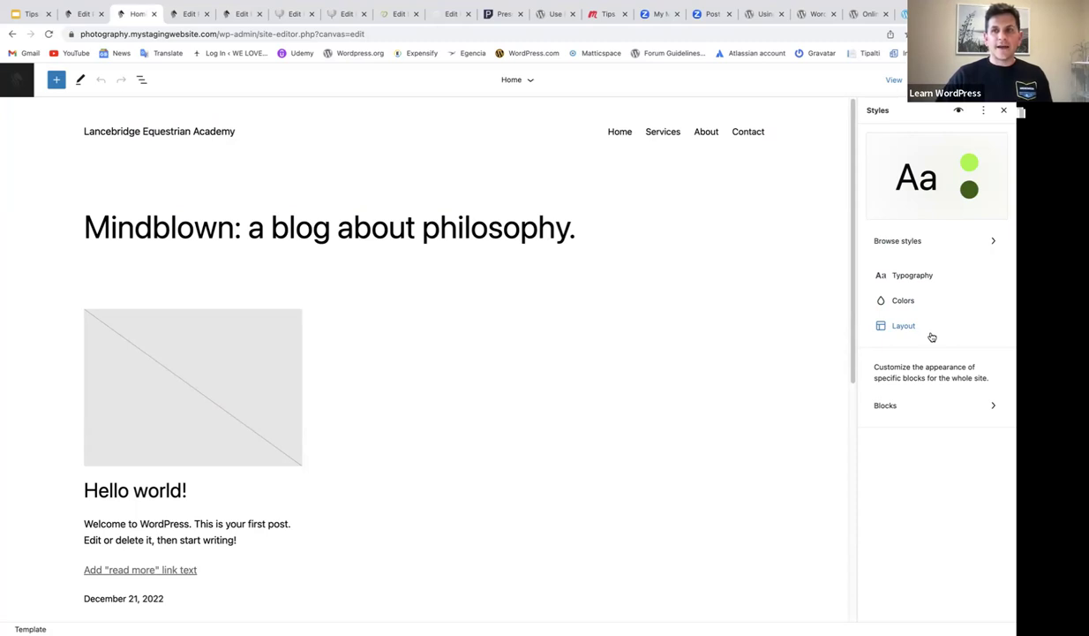
Open the Style Book and look through its Text block examples, from headings and paragraphs onward
click(958, 113)
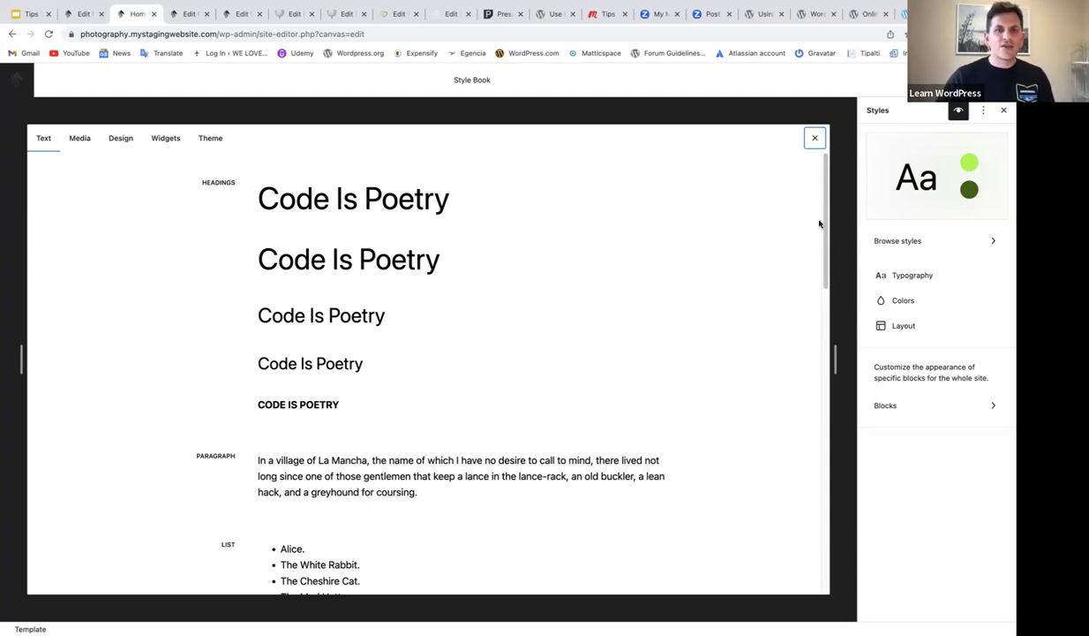
scroll(613, 259, down, 2)
scroll(614, 259, down, 3)
scroll(613, 259, down, 5)
scroll(612, 258, down, 5)
scroll(608, 257, up, 12)
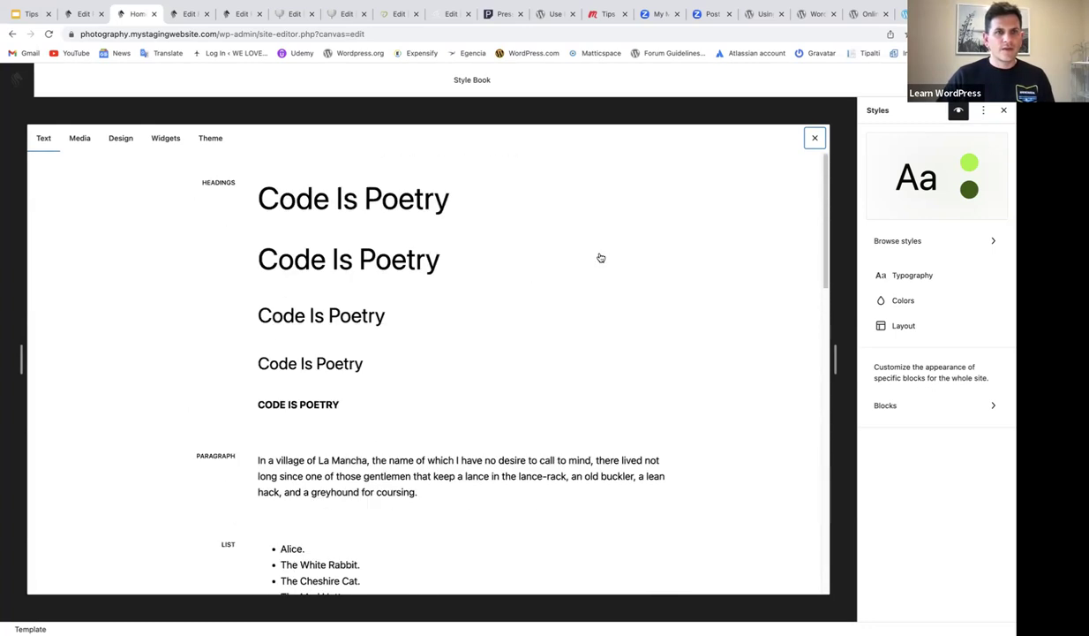
Look through the Style Book's Media block examples, from image and gallery to cover and file
click(80, 139)
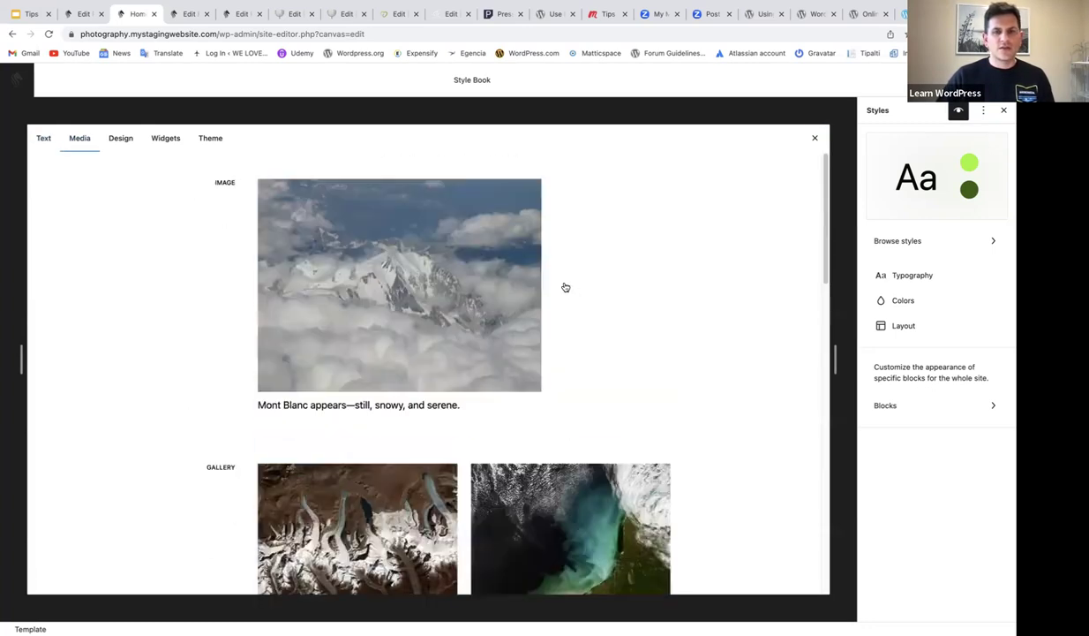
scroll(629, 304, down, 6)
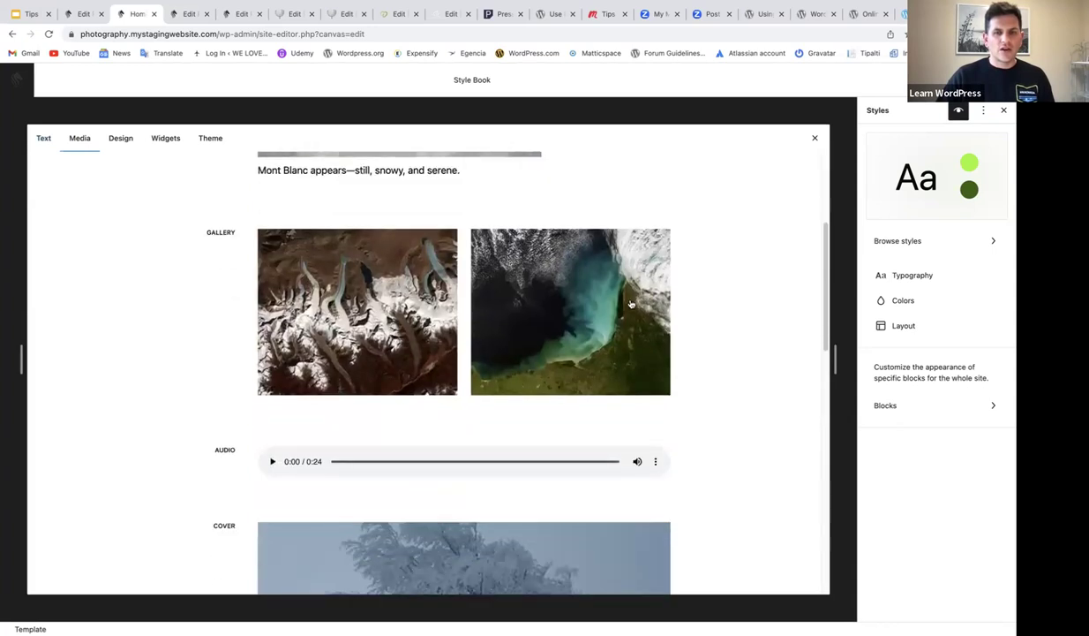
scroll(630, 303, down, 13)
scroll(630, 305, up, 6)
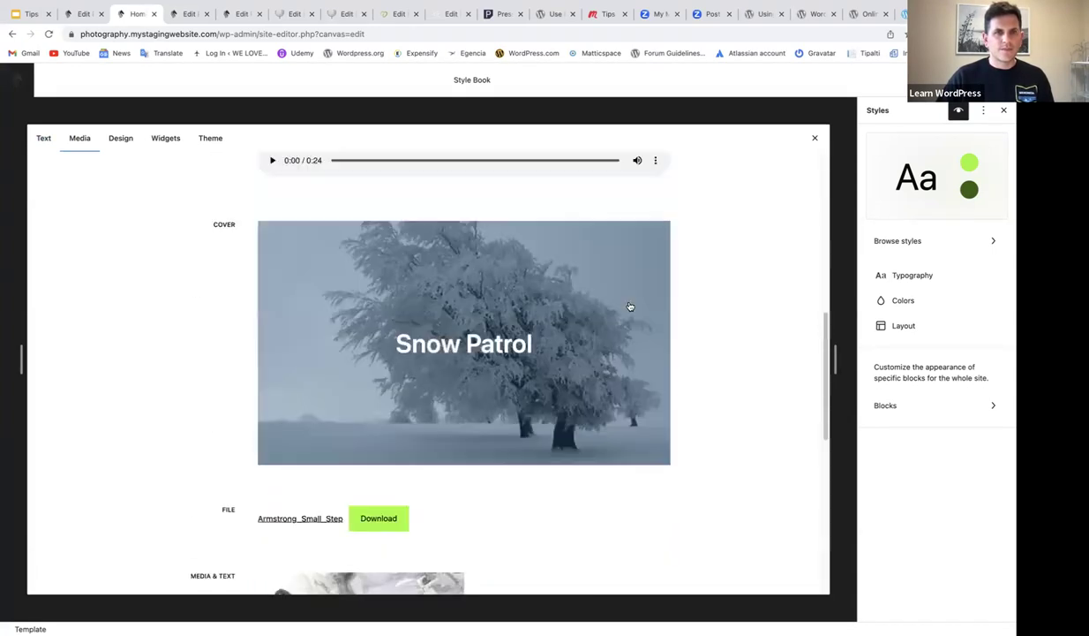
scroll(630, 306, up, 8)
Look over the Style Book's Design, Widgets and Theme block examples
click(120, 140)
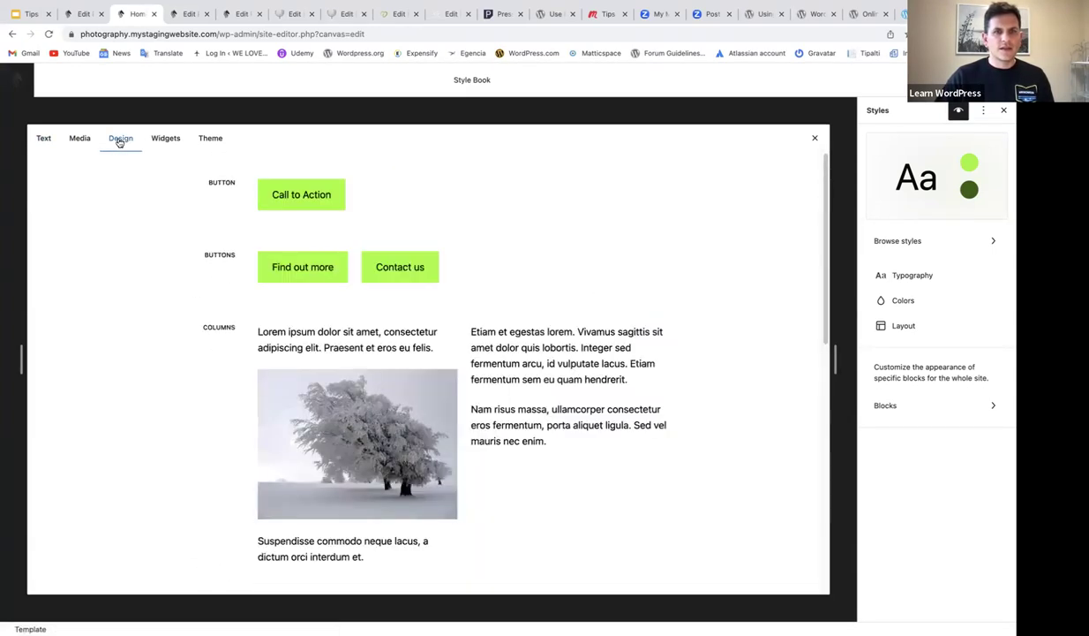
click(167, 140)
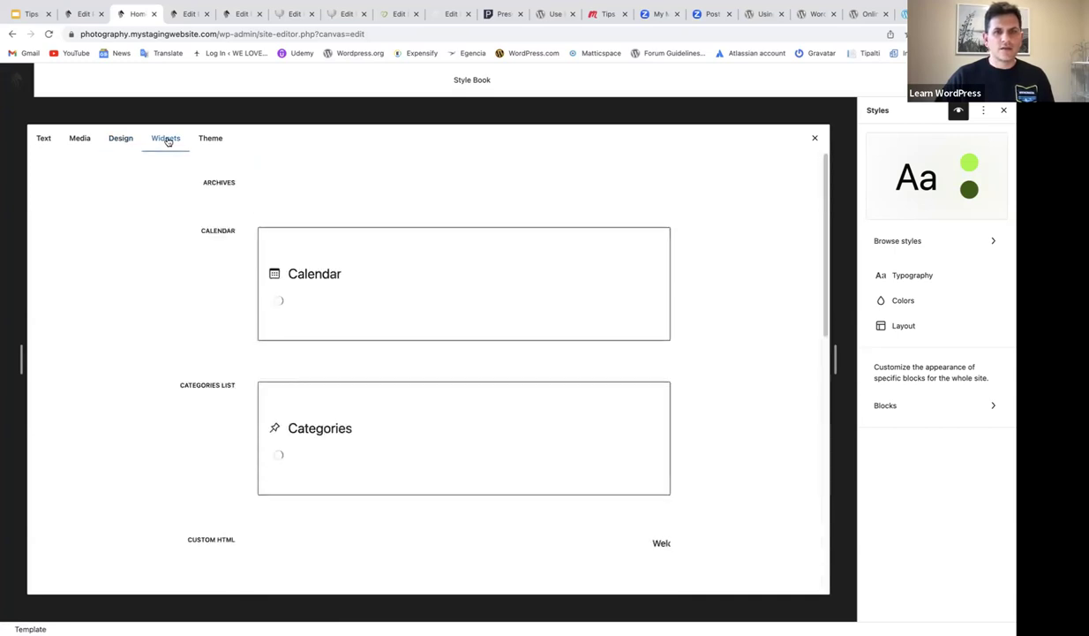
click(212, 139)
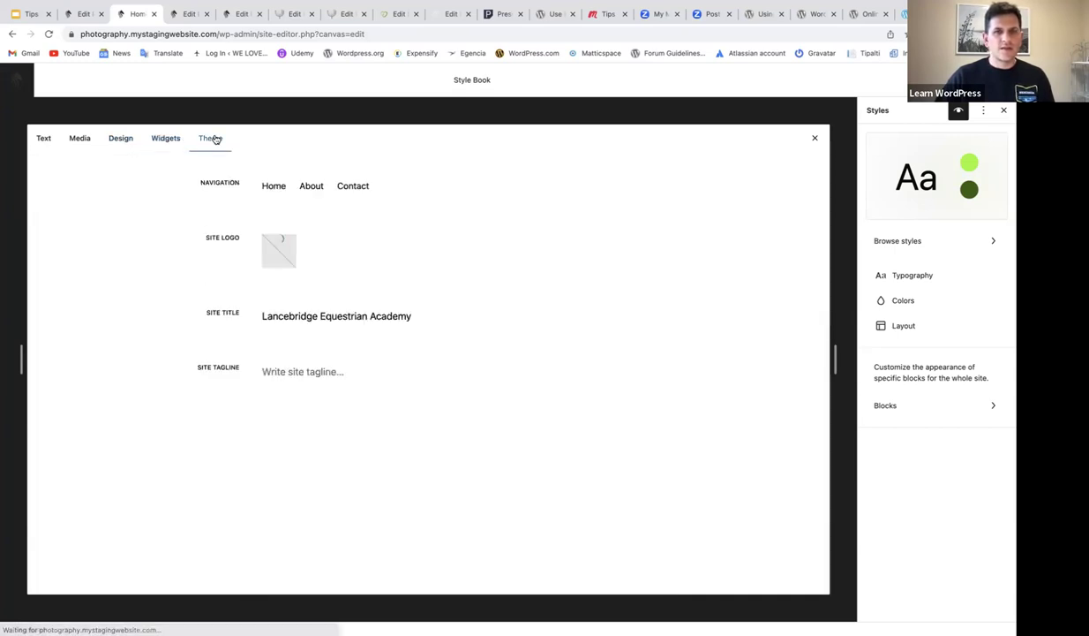
click(164, 140)
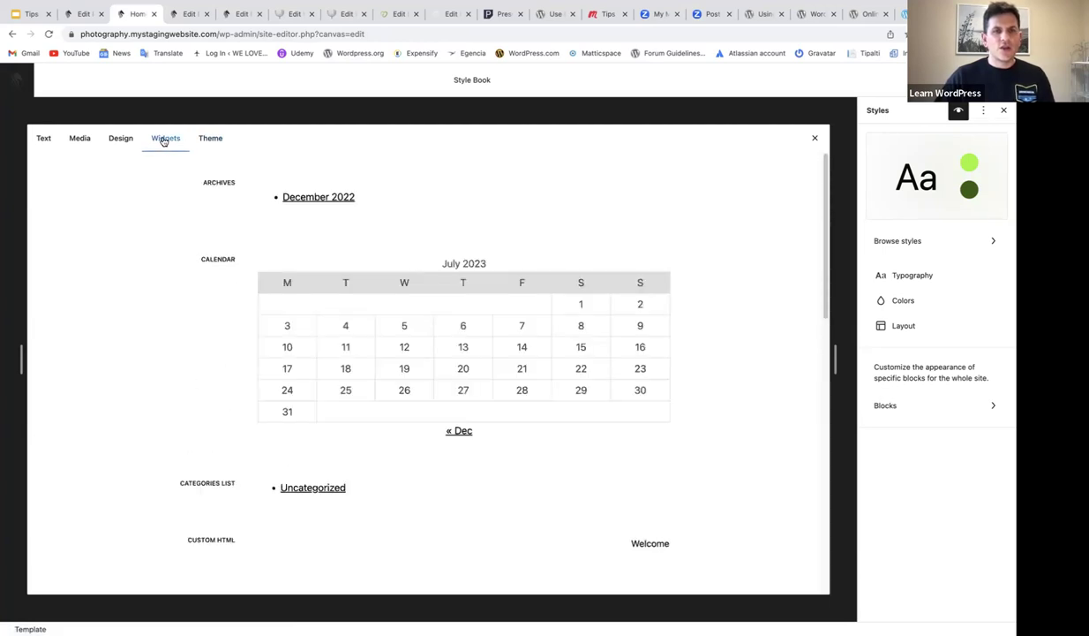
Choose the Button block among the Style Book's Design examples and set its background to the theme's Secondary dark green
click(121, 139)
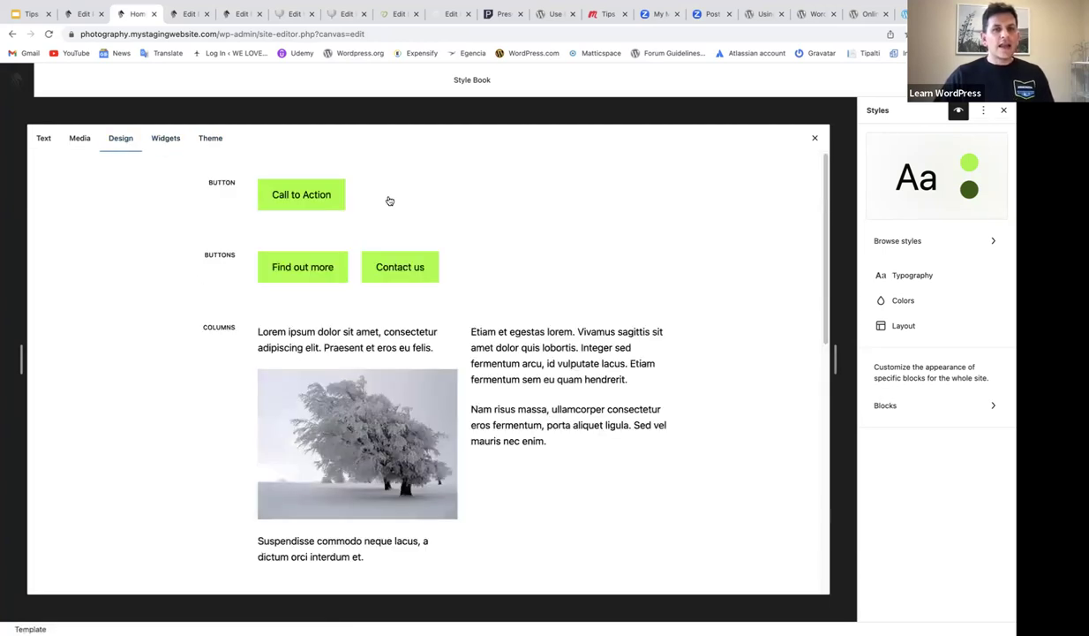
click(295, 199)
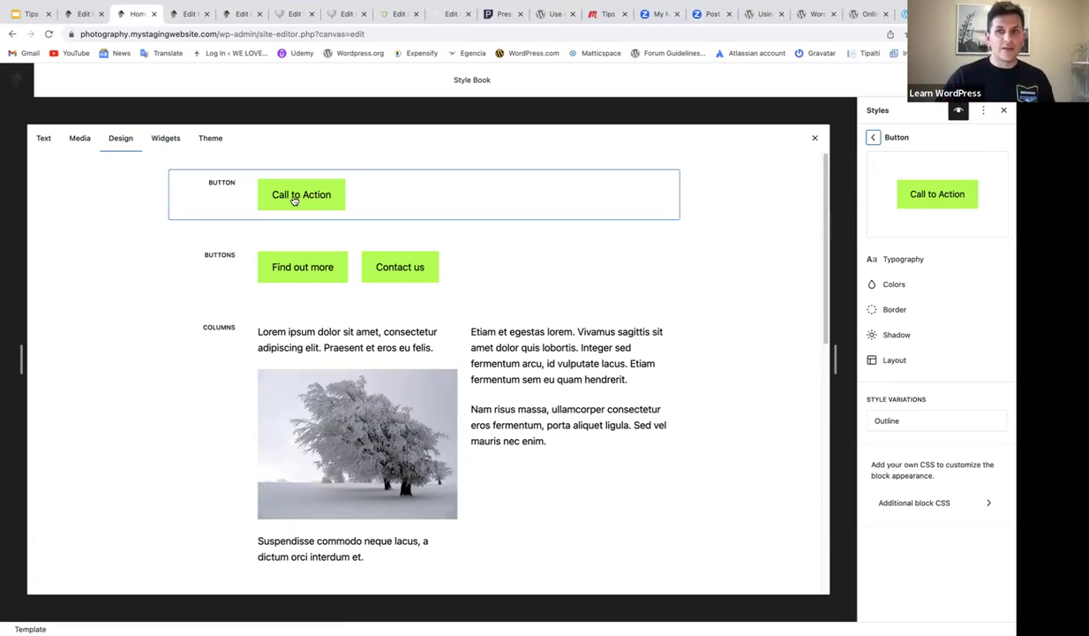
click(894, 284)
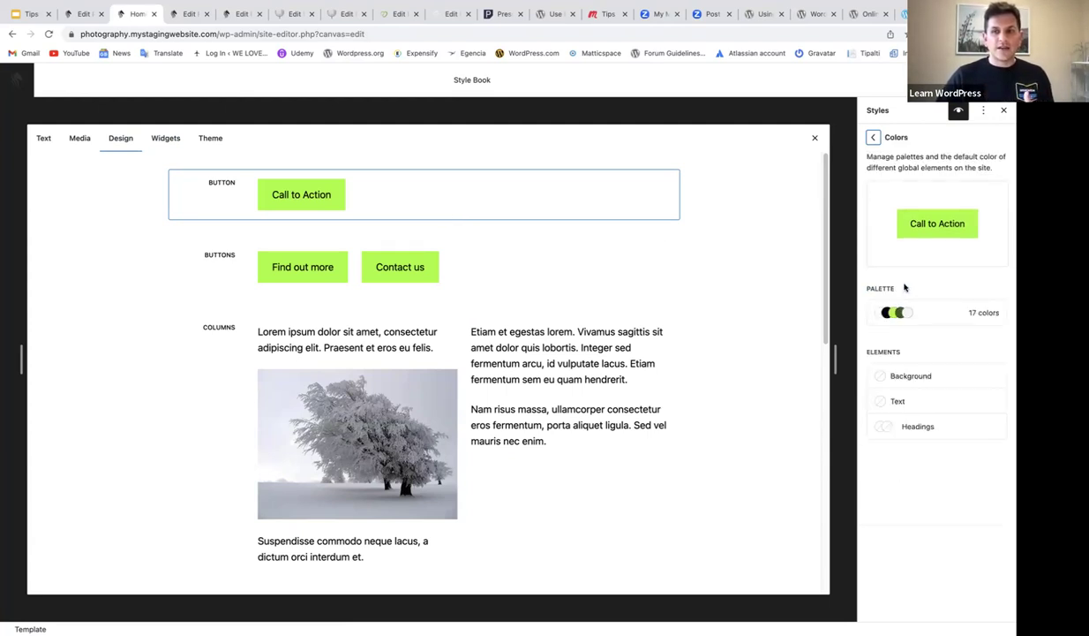
click(908, 378)
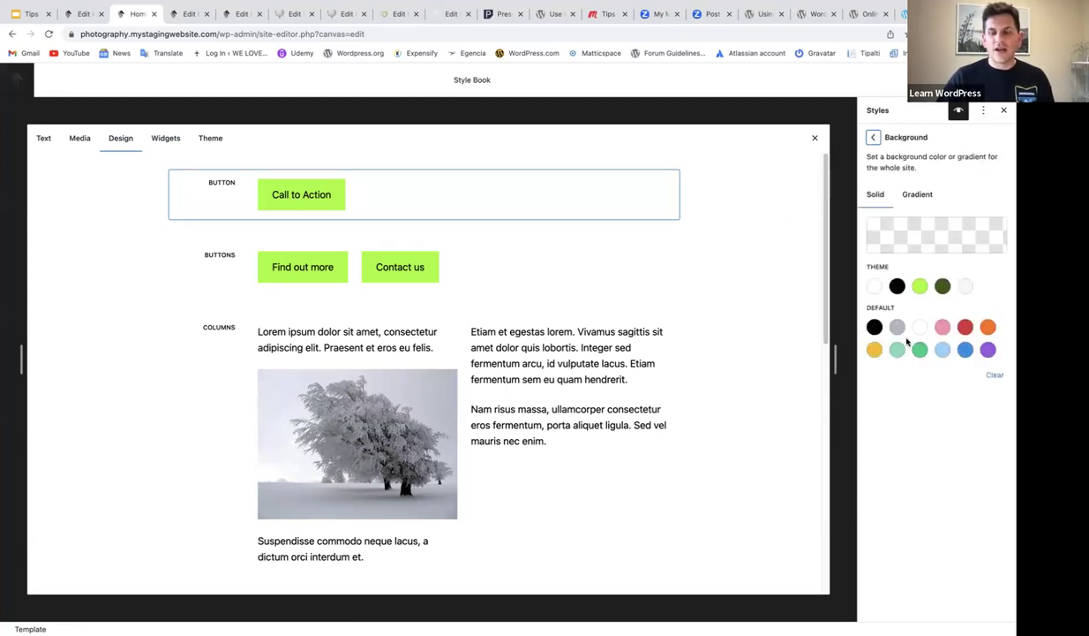
click(943, 285)
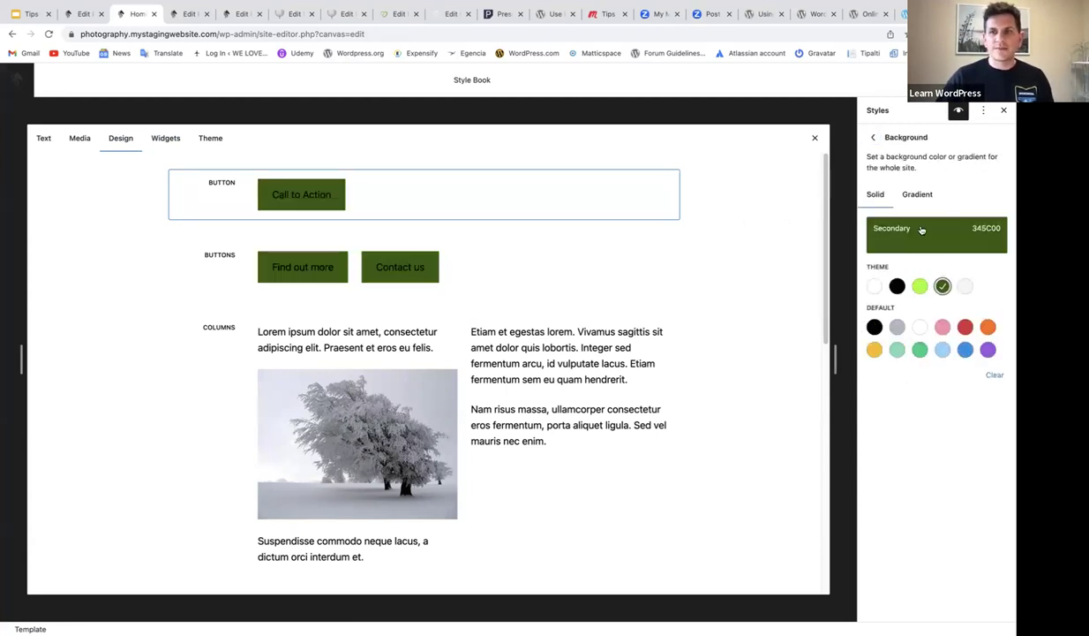
Set the Button block's text colour to the theme's Base white and return to the Button style settings
click(873, 137)
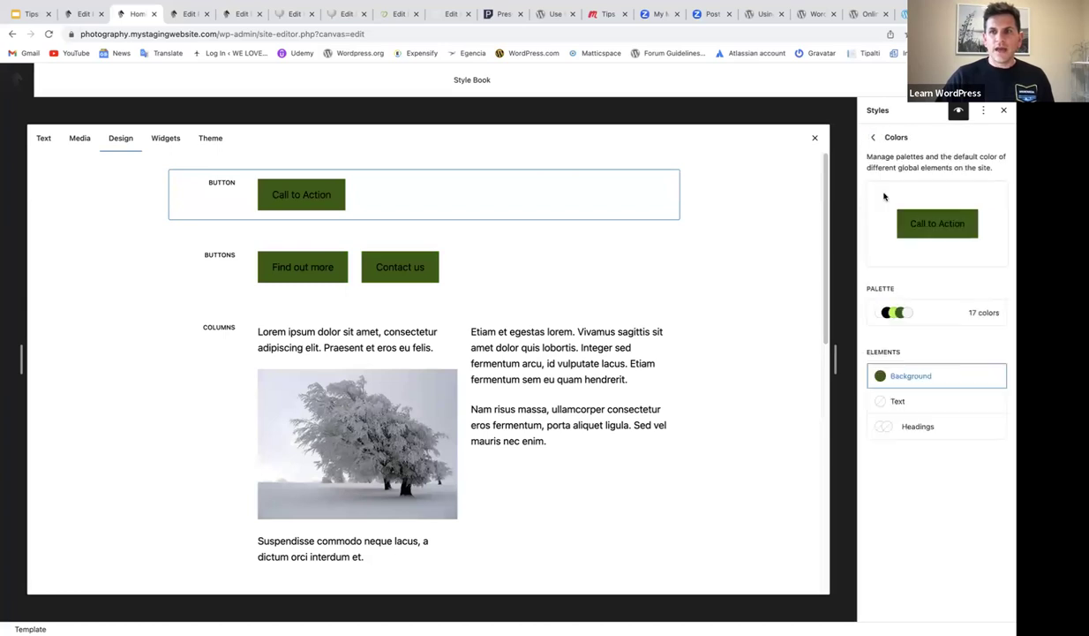
click(887, 400)
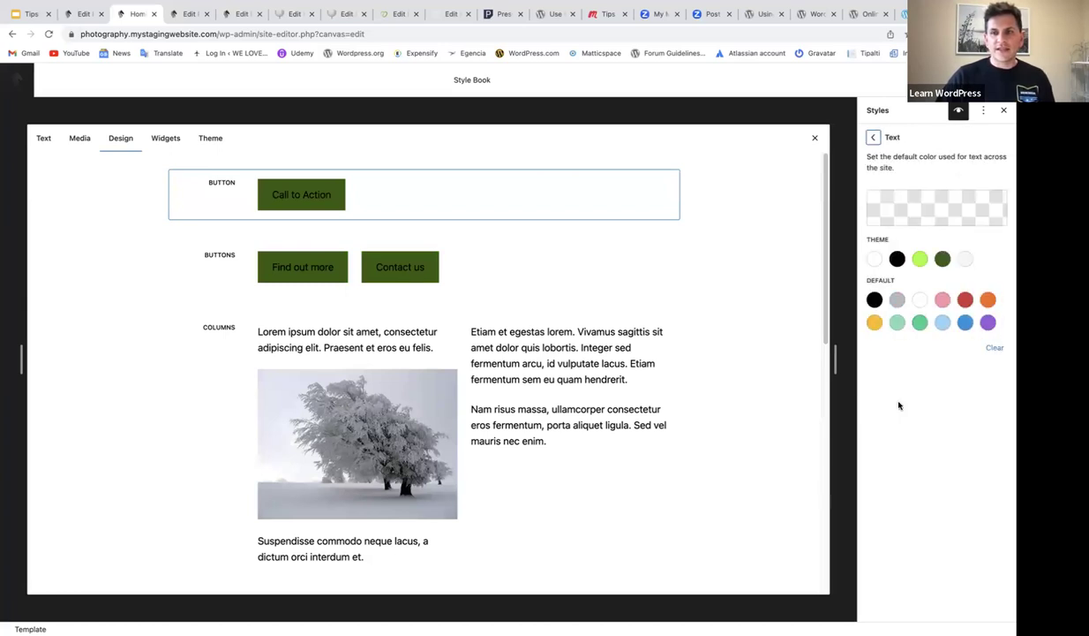
click(874, 259)
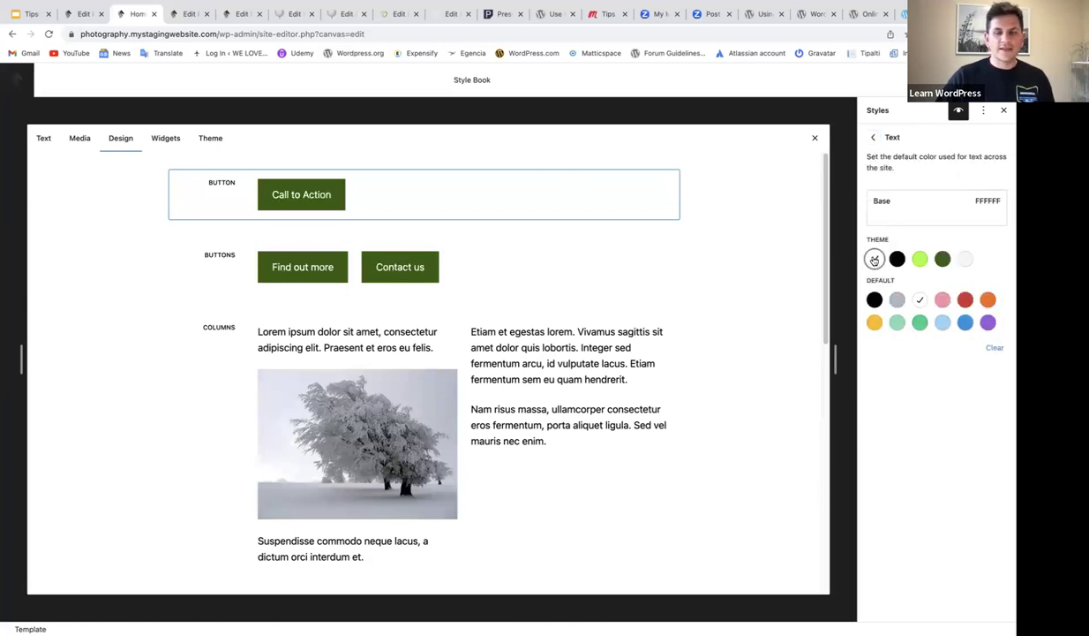
click(873, 138)
click(874, 138)
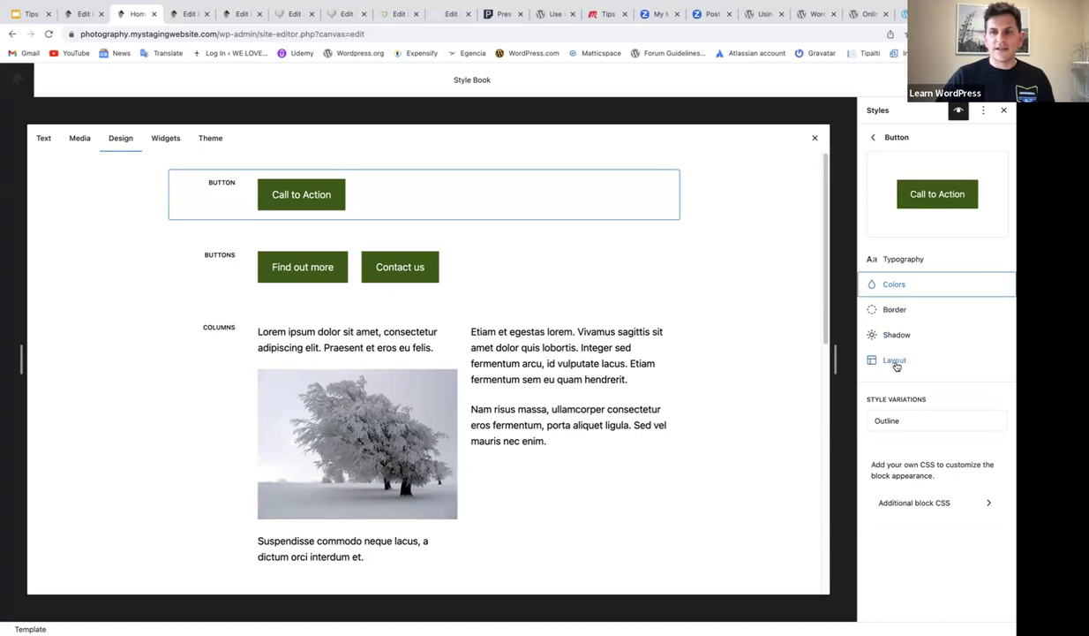
Set the Button block's border radius to 10 px
click(897, 311)
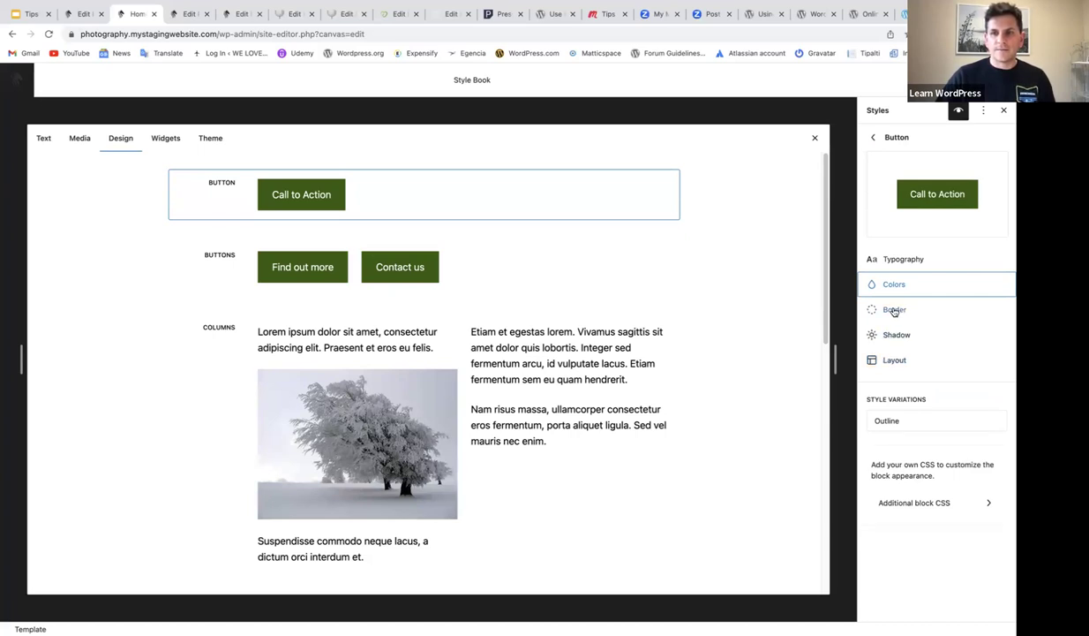
click(891, 299)
text(10)
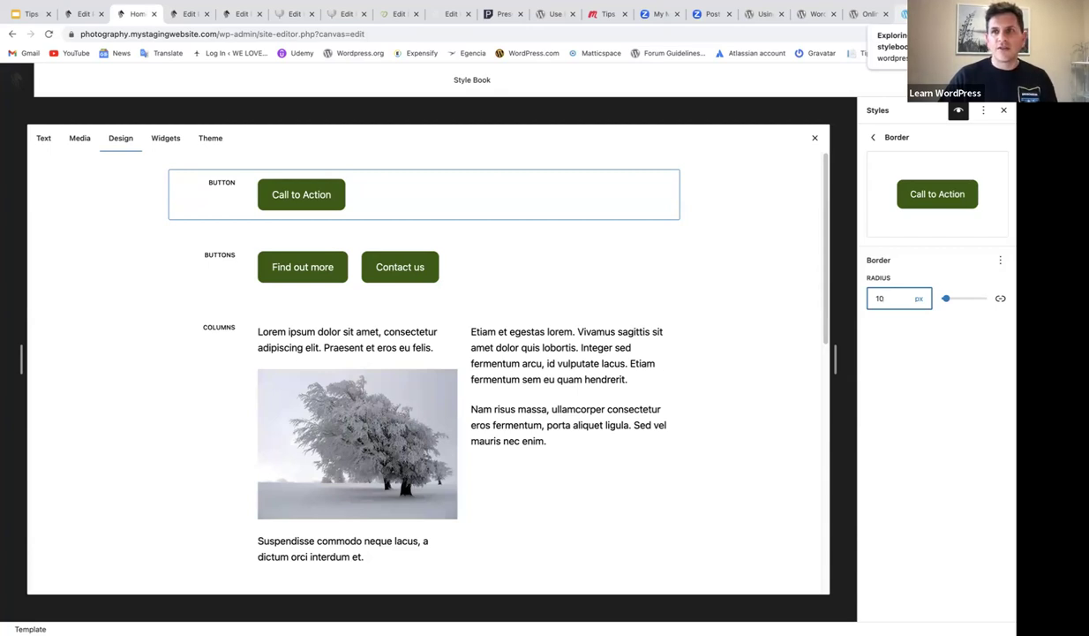
Show the WordPress.tv page "Exploring global styles and the stylebook (Site Editor)" and select its web address
click(905, 14)
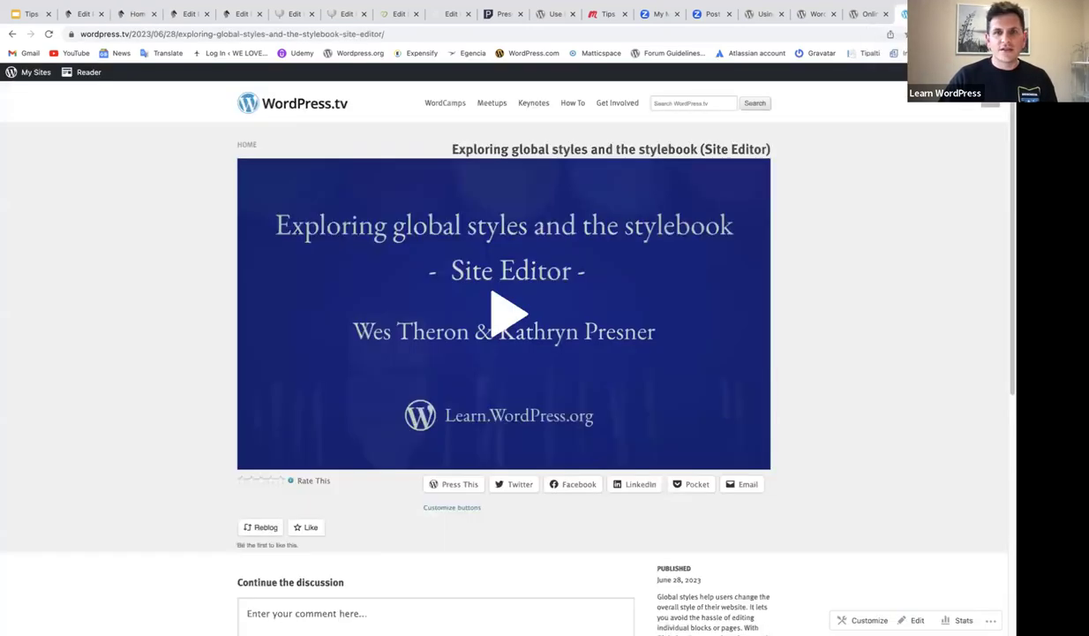
click(220, 33)
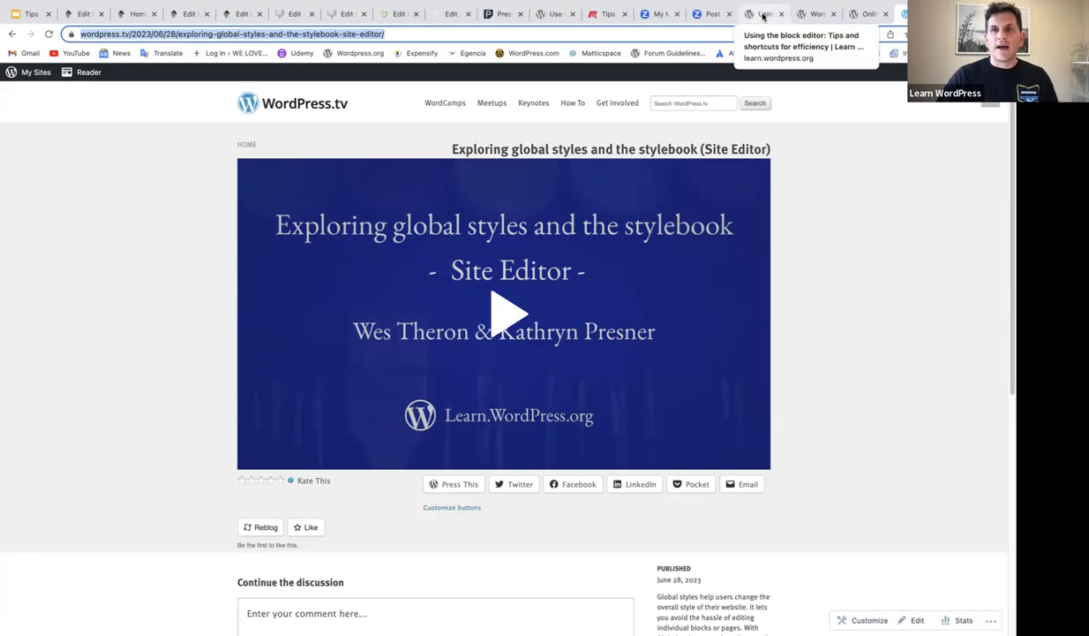
Return to the Style Book and save the Button style changes to the site
click(129, 14)
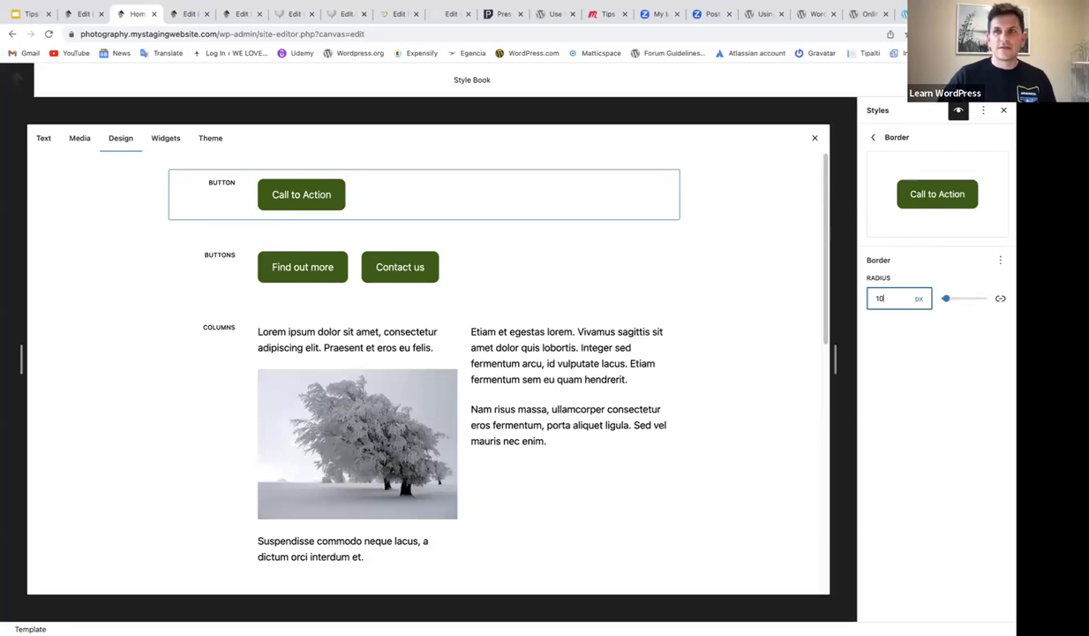
key(ctrl+s)
click(873, 81)
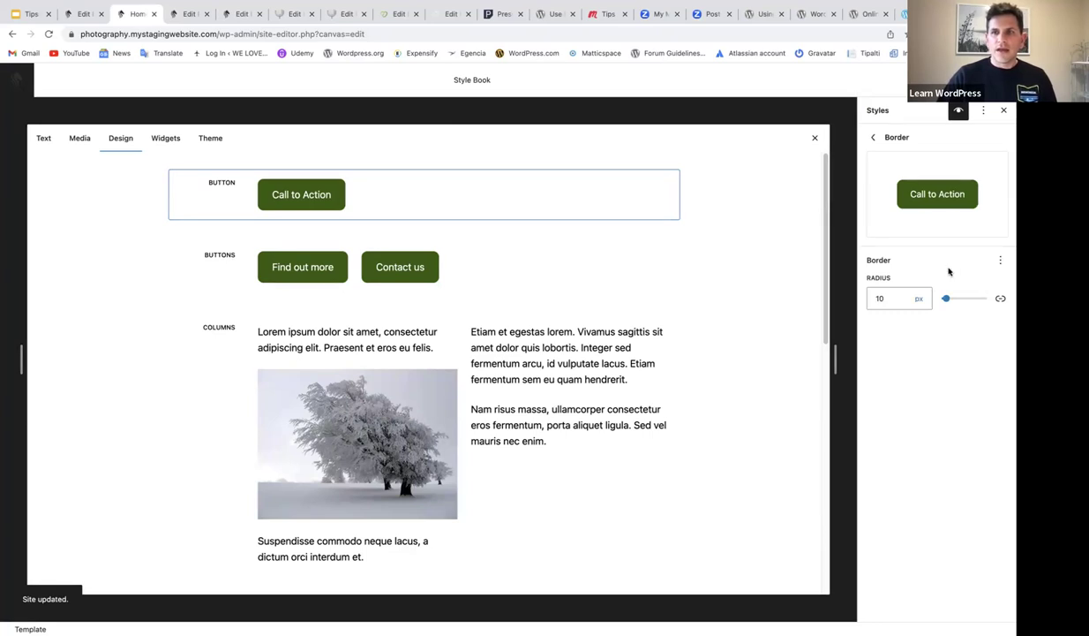
Leave the Button's border settings and reset the site's styles to their defaults
click(873, 138)
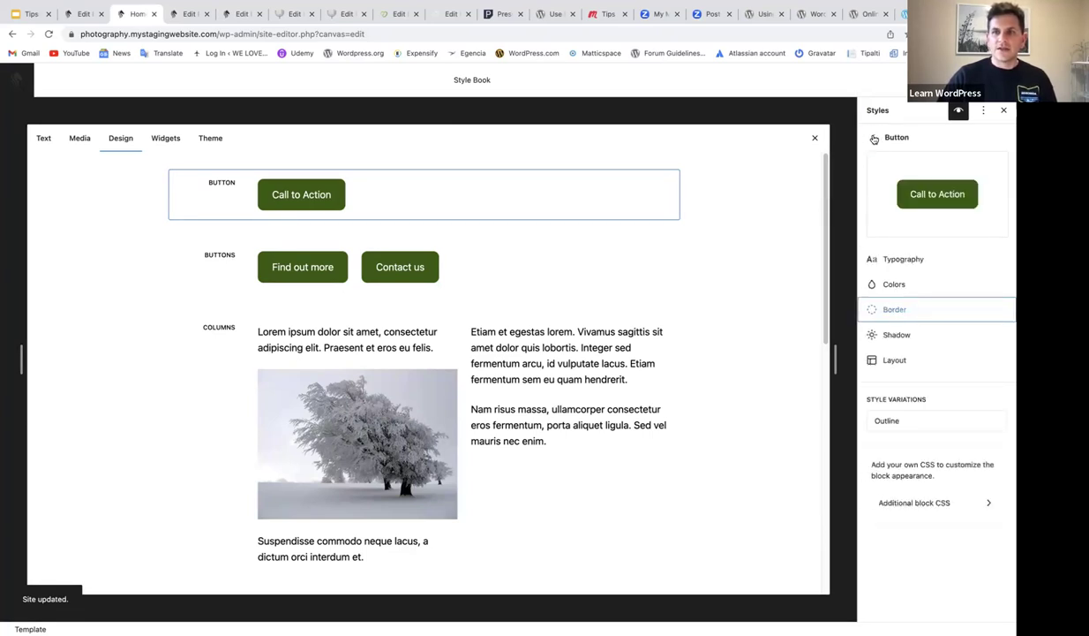
click(984, 111)
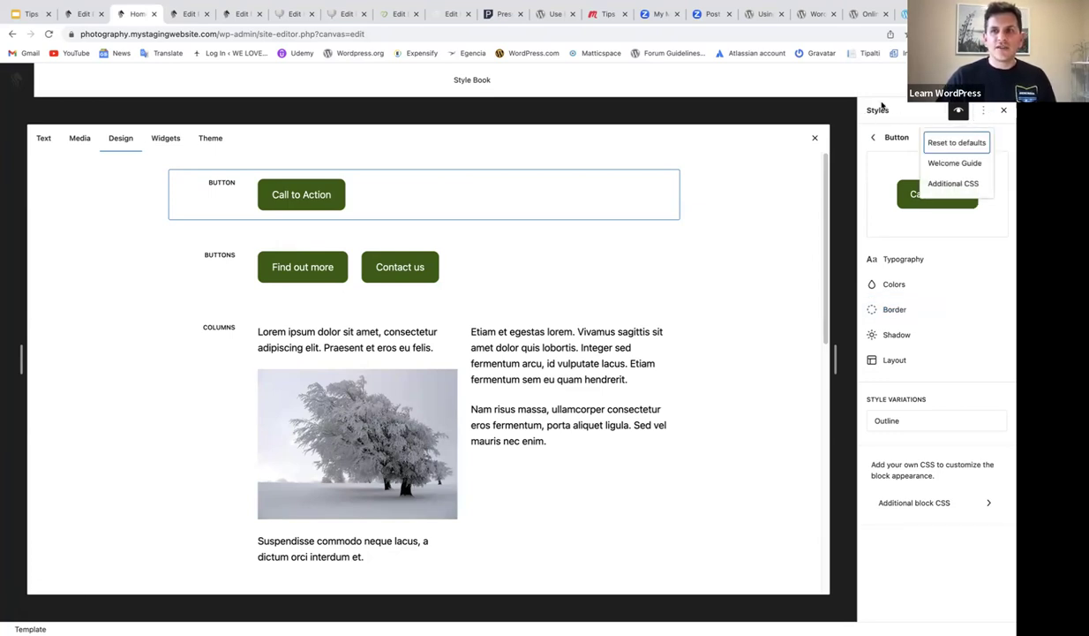
click(950, 145)
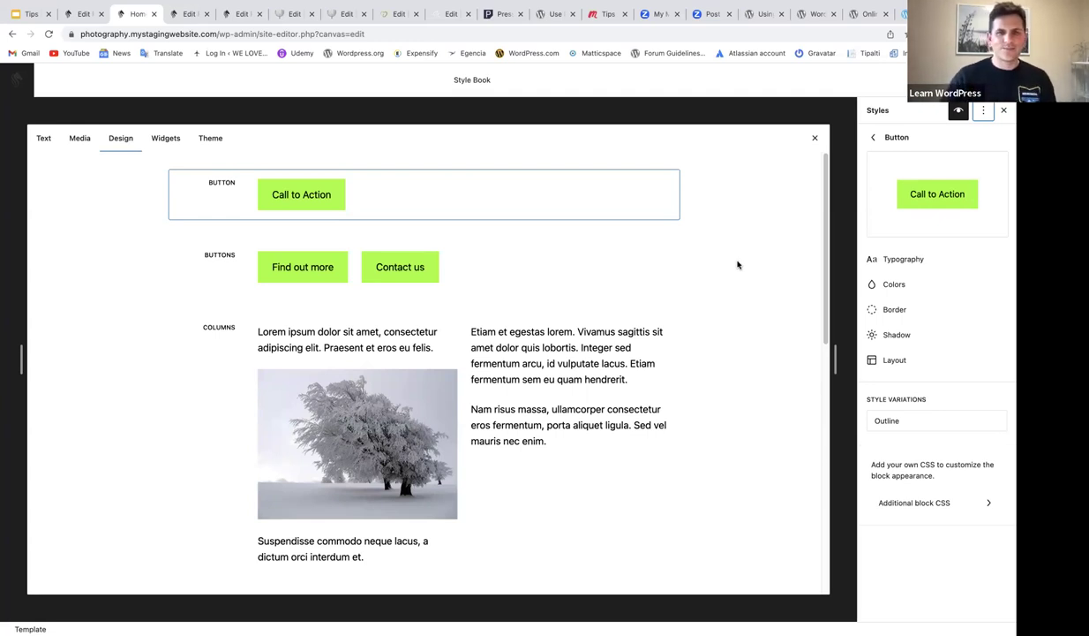
Open the "Copy, paste and delete blocks" page, retitle it "Slash commands" and place the cursor in the empty paragraph below
click(184, 14)
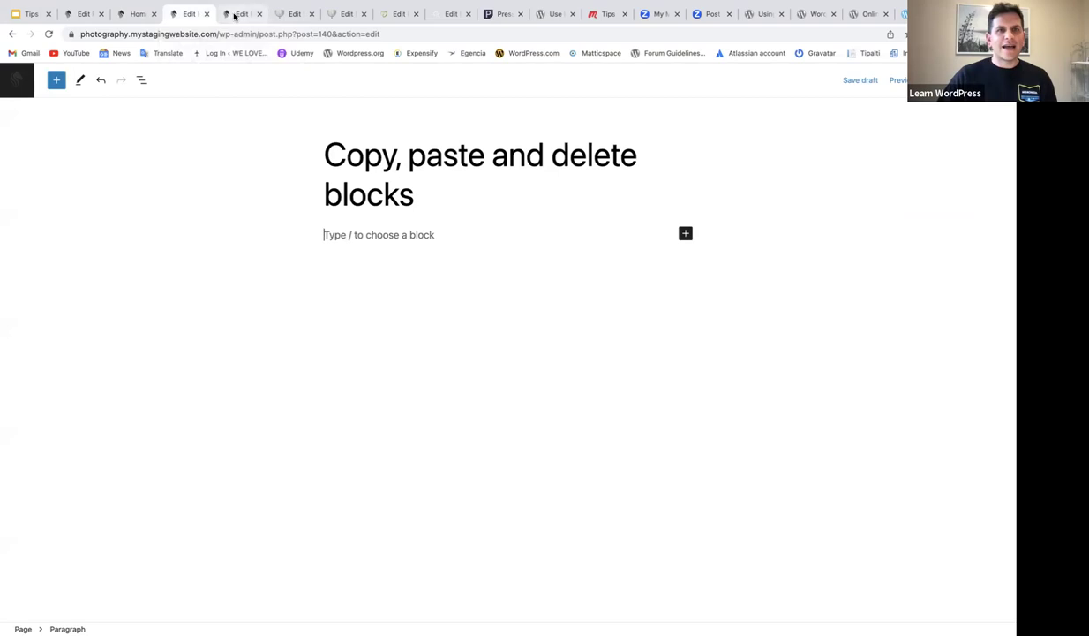
click(186, 14)
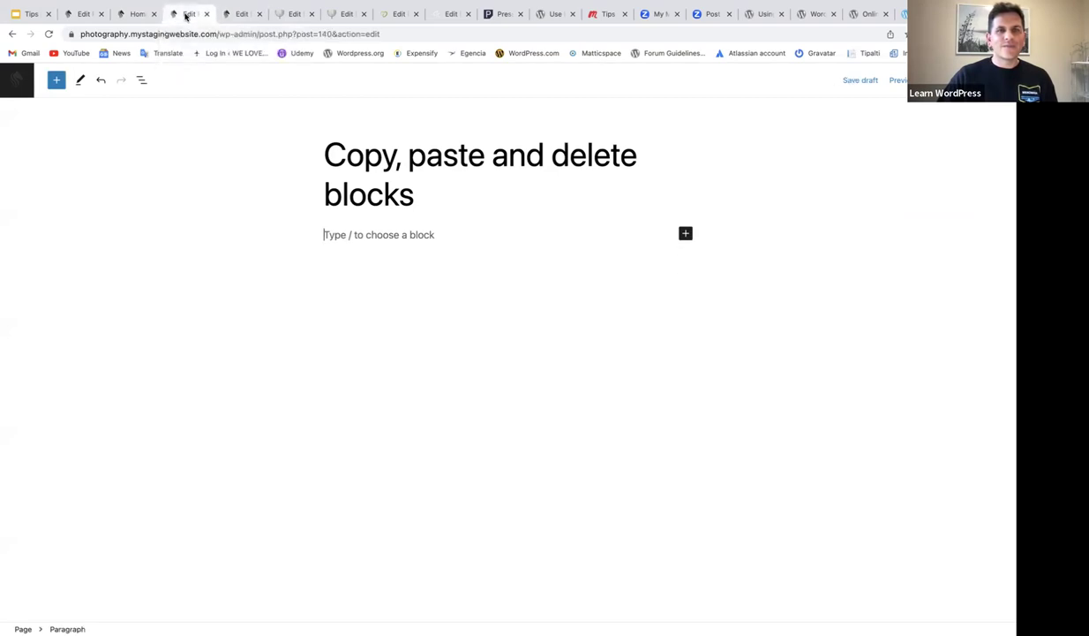
triple_click(402, 152)
click(315, 152)
drag(315, 153, 415, 196)
text(Slac)
key(BackSpace)
text(sh commands)
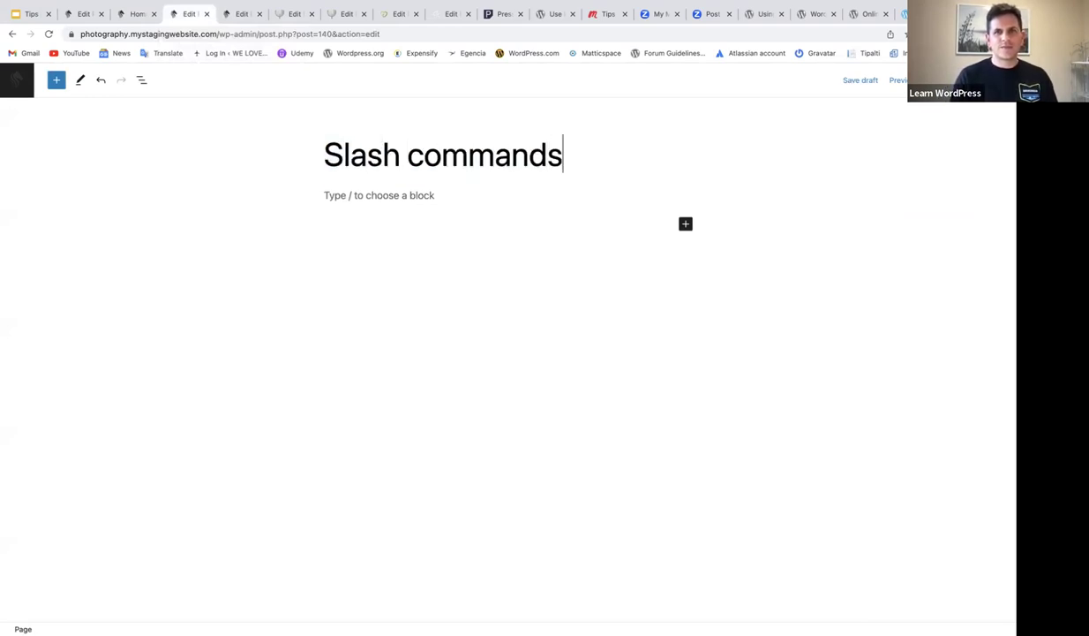
click(358, 201)
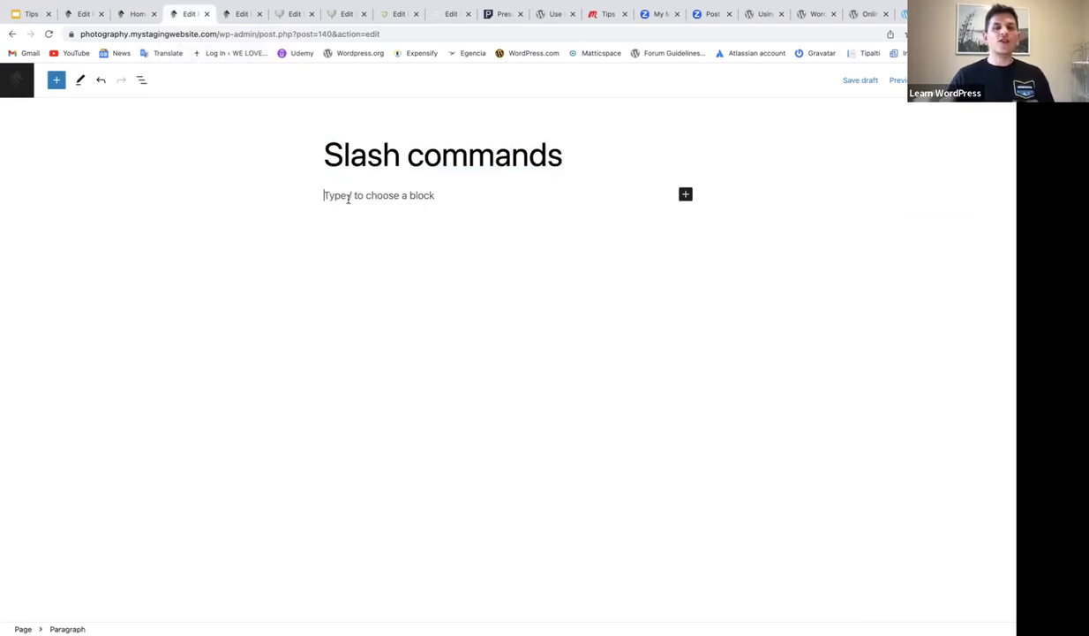
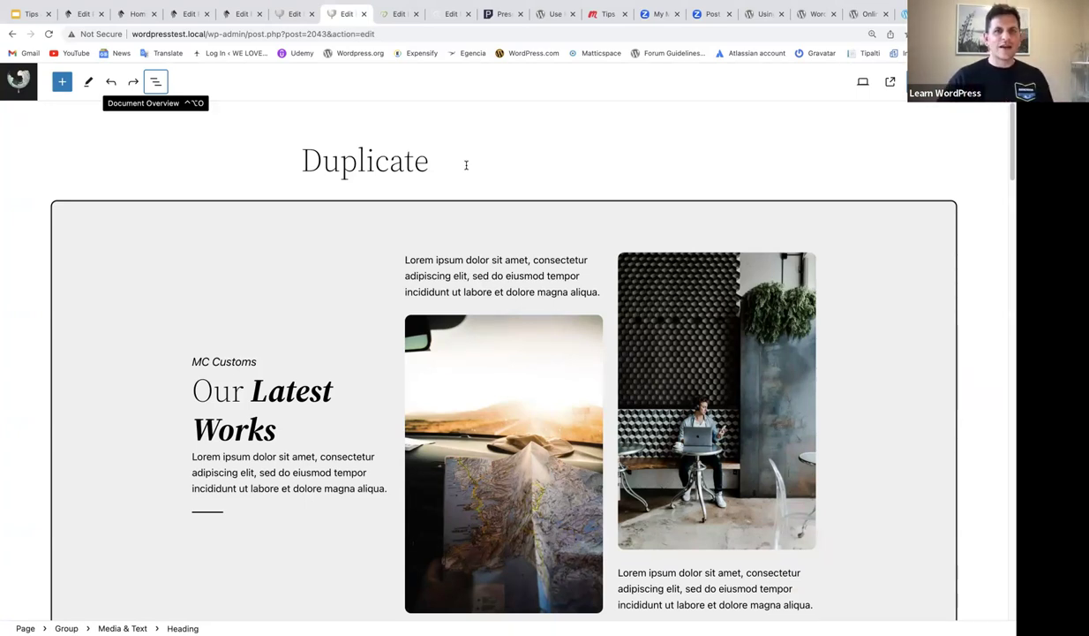
Look through the "Duplicate" page's bordered Our Latest Works sections and compare their column layouts
scroll(510, 340, down, 2)
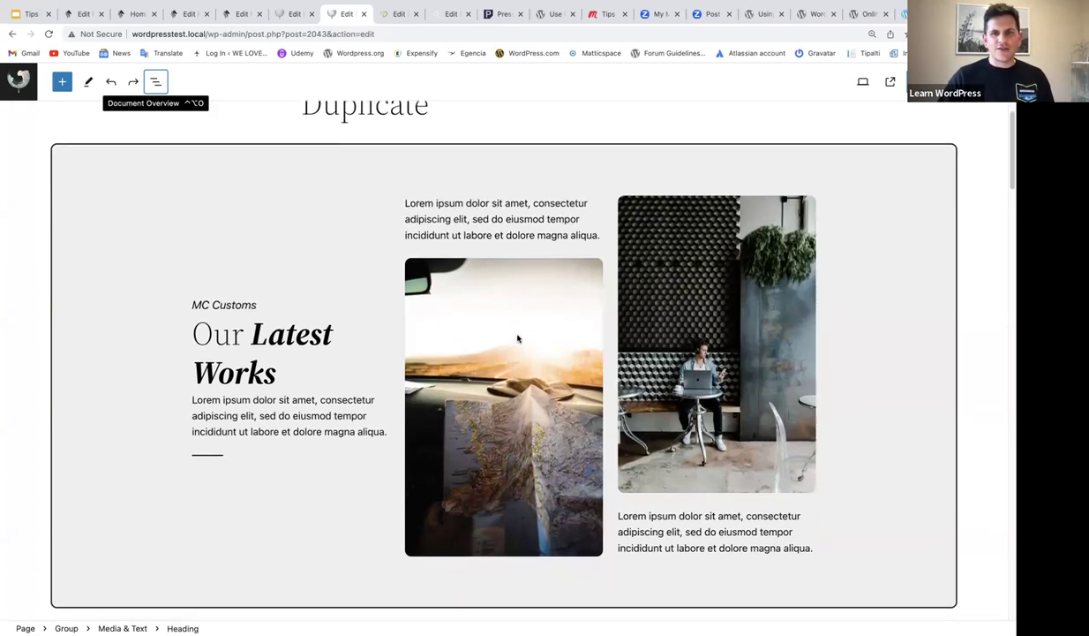
scroll(518, 338, down, 1)
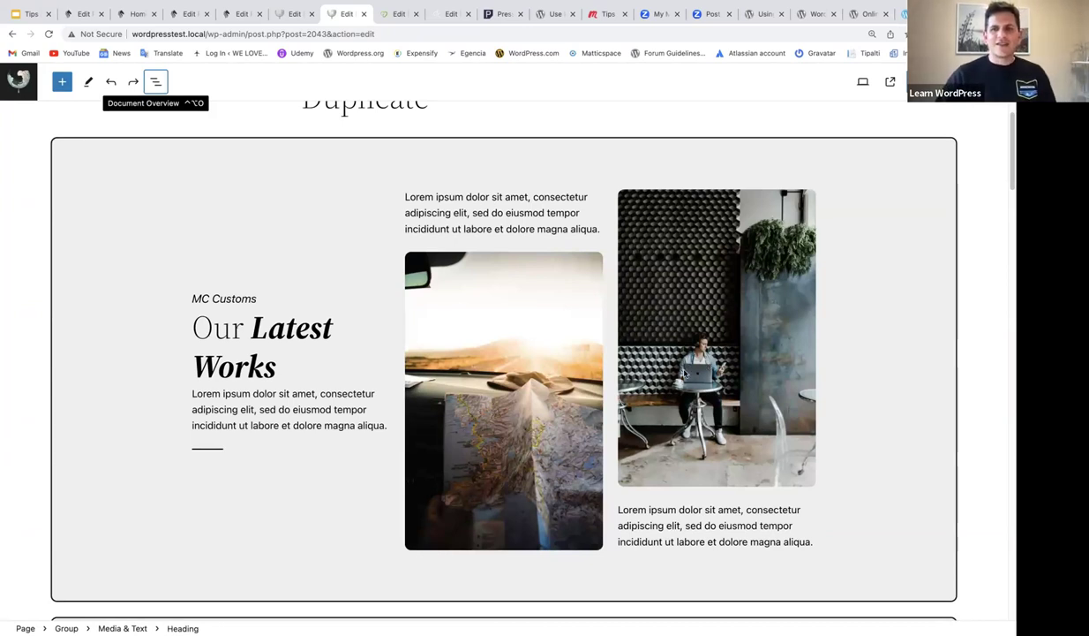
scroll(856, 348, down, 1)
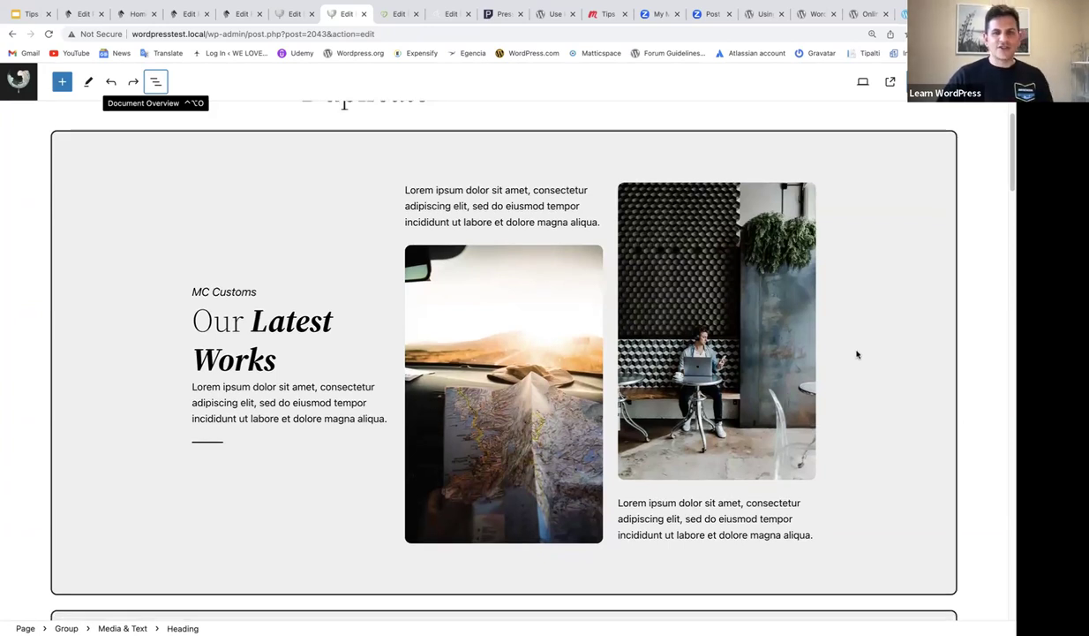
scroll(853, 341, down, 1)
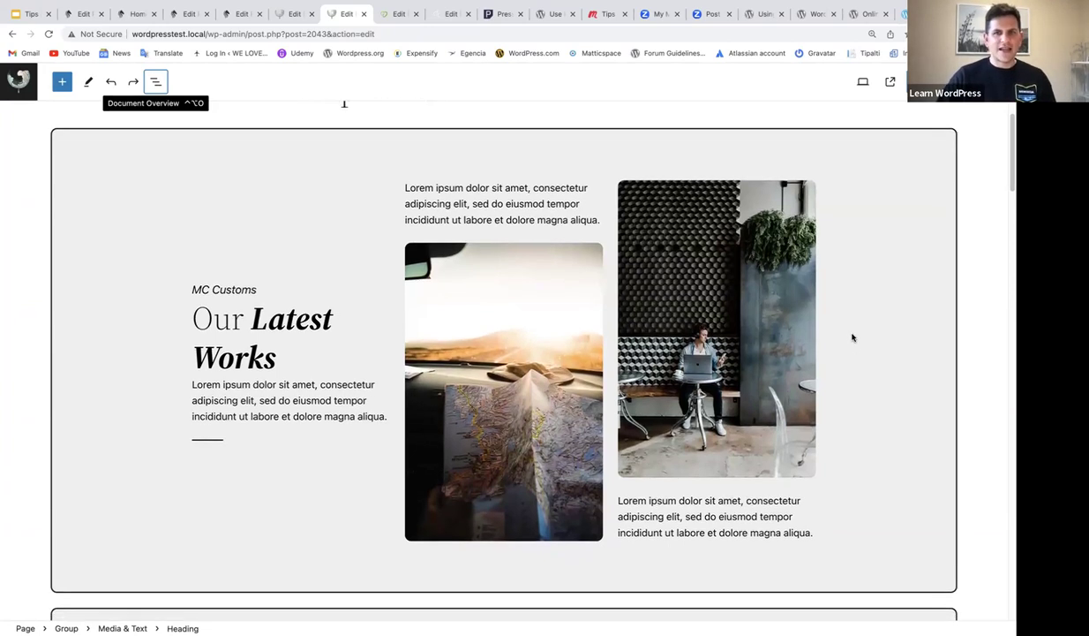
scroll(851, 339, down, 10)
scroll(850, 341, down, 2)
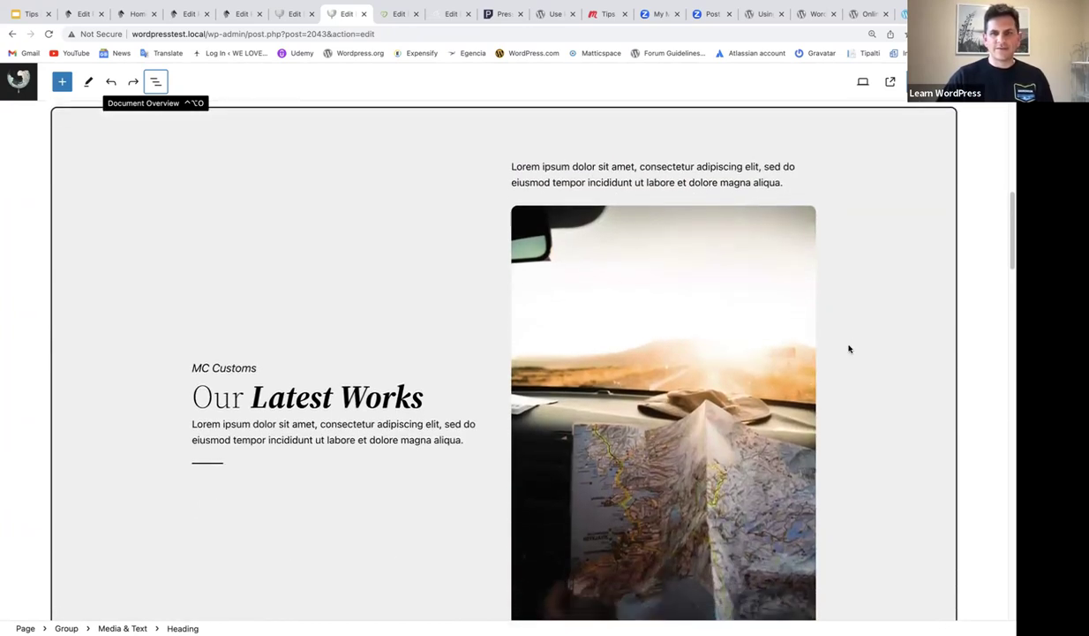
Show the List View and expand the second Our Latest Works group down to its individual columns
scroll(849, 349, down, 1)
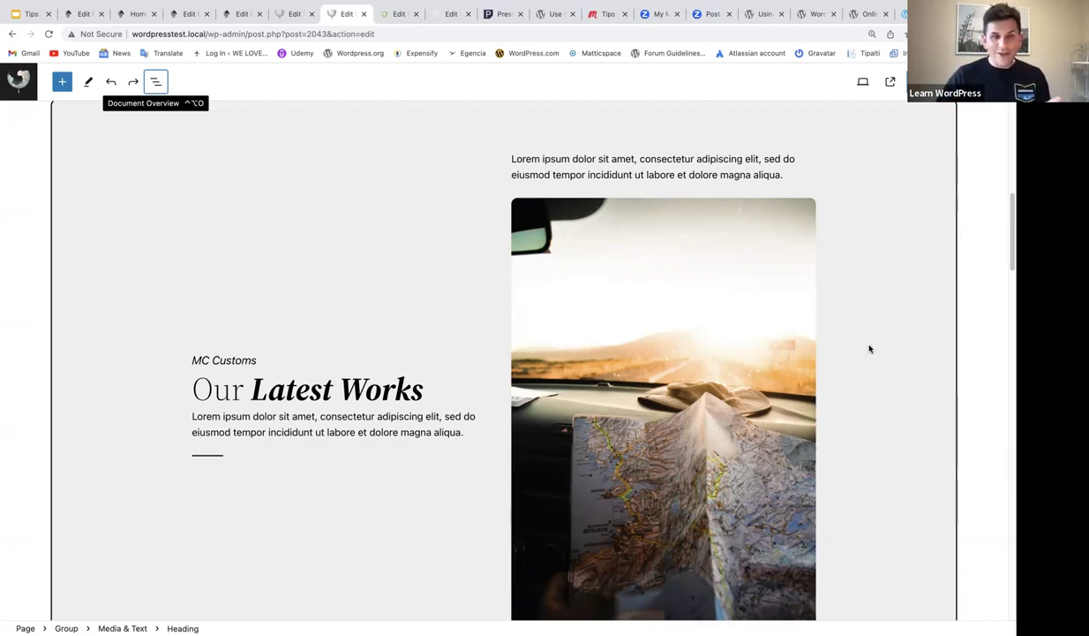
click(154, 82)
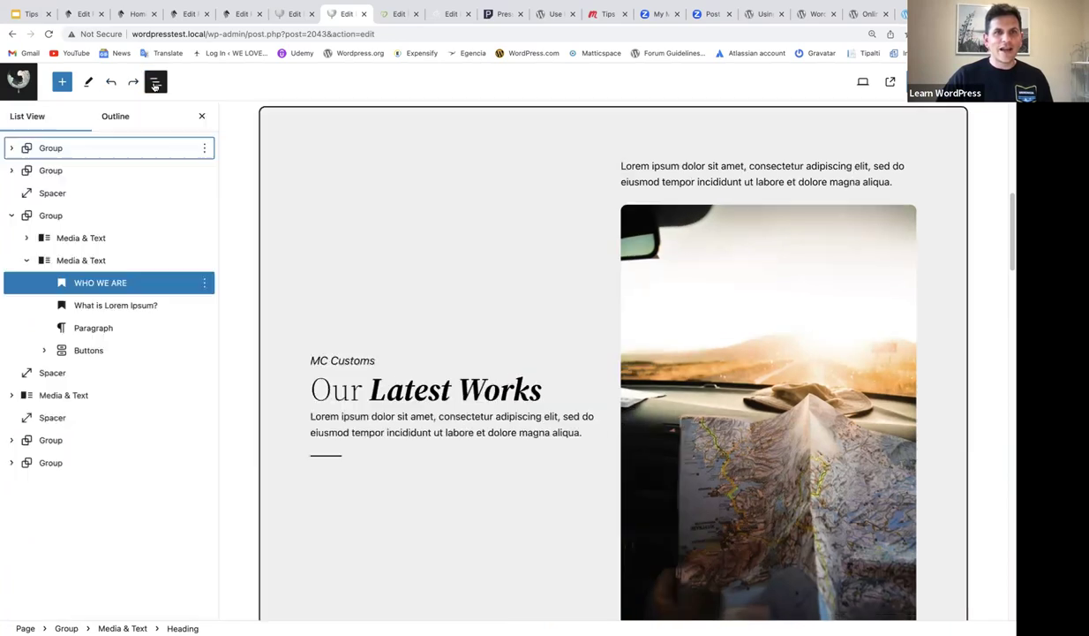
click(323, 150)
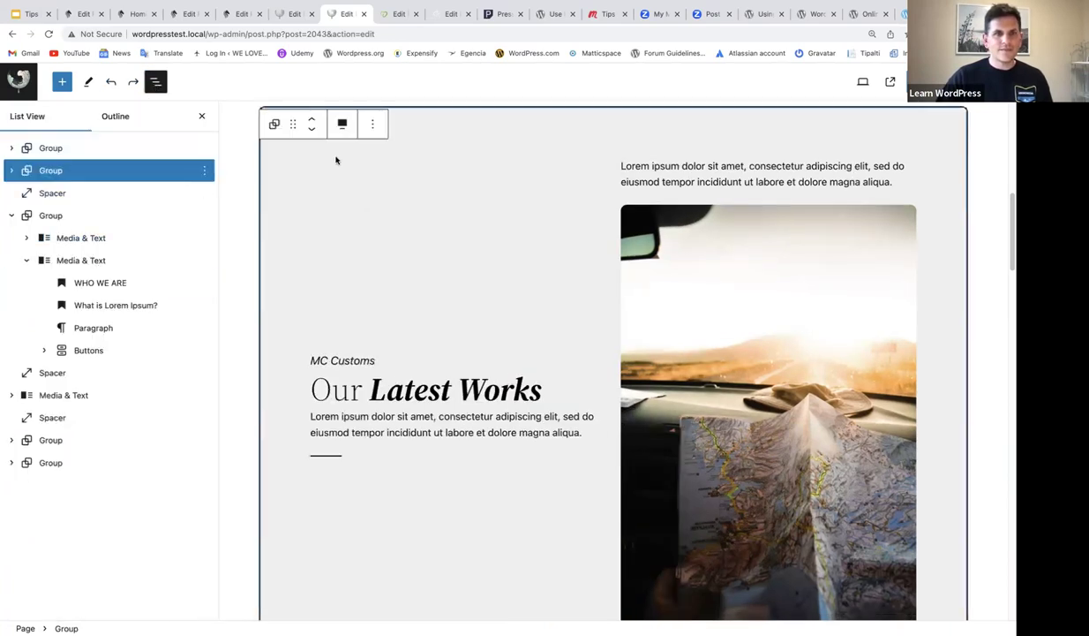
click(11, 171)
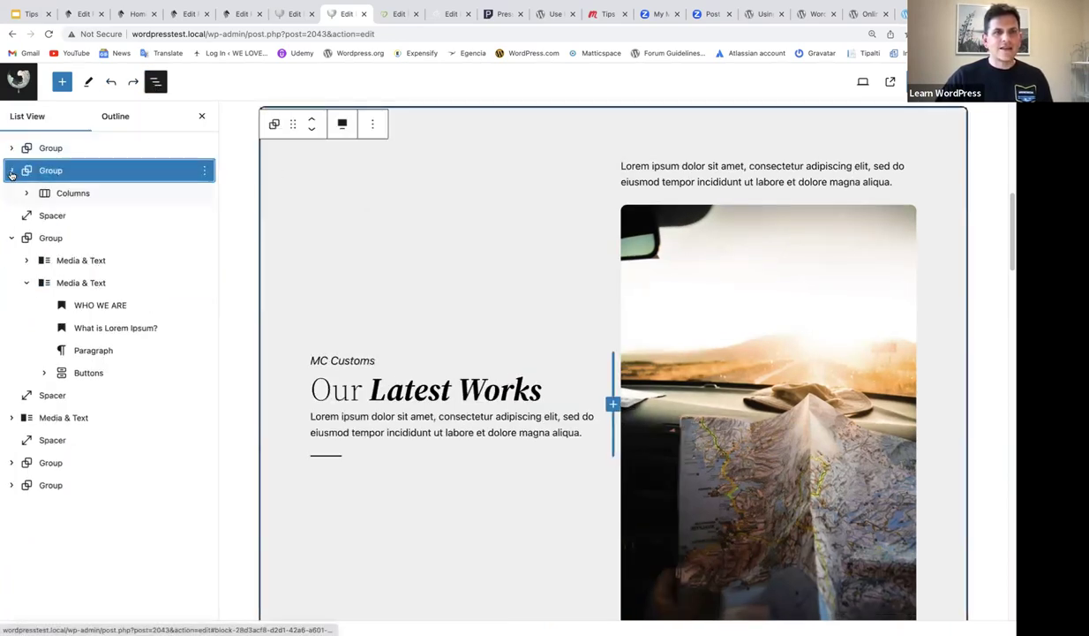
click(70, 193)
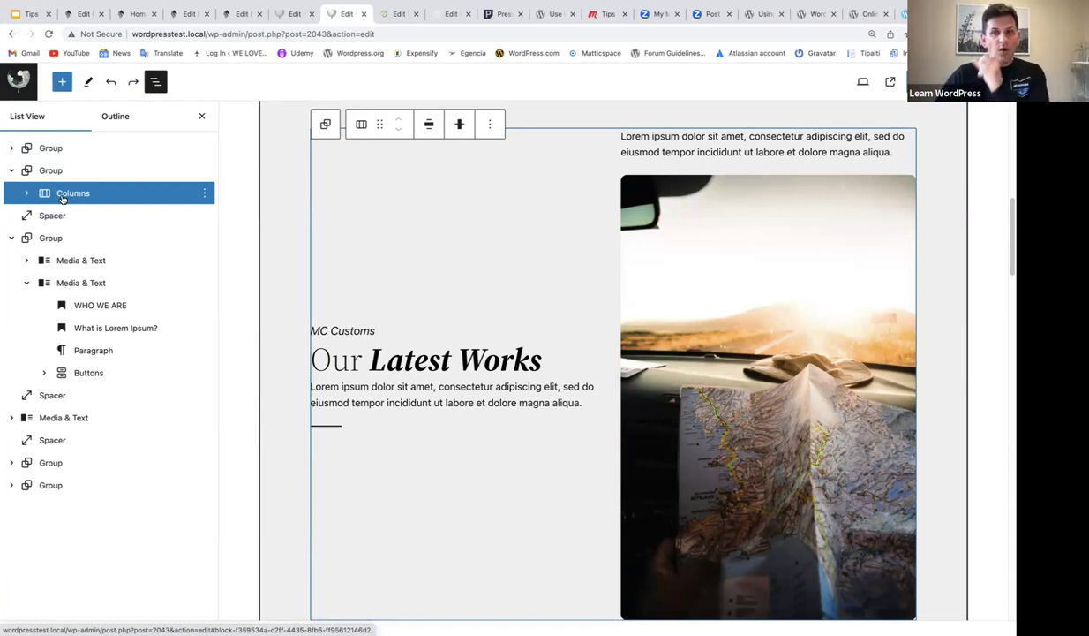
click(26, 194)
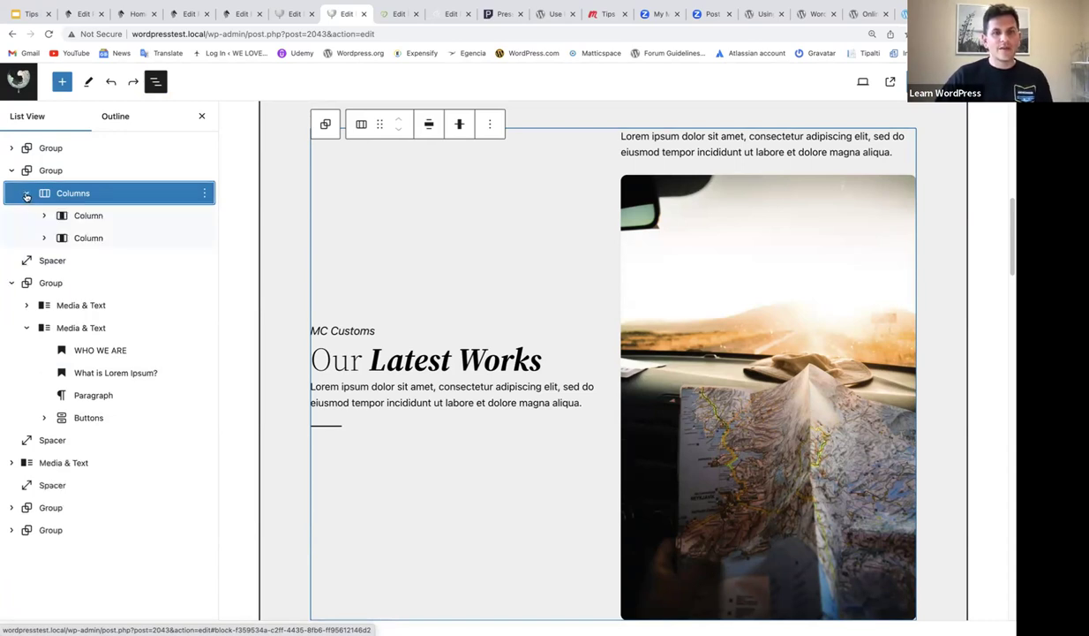
Duplicate the column holding the road-map photo in the second Our Latest Works section and close the List View
click(97, 217)
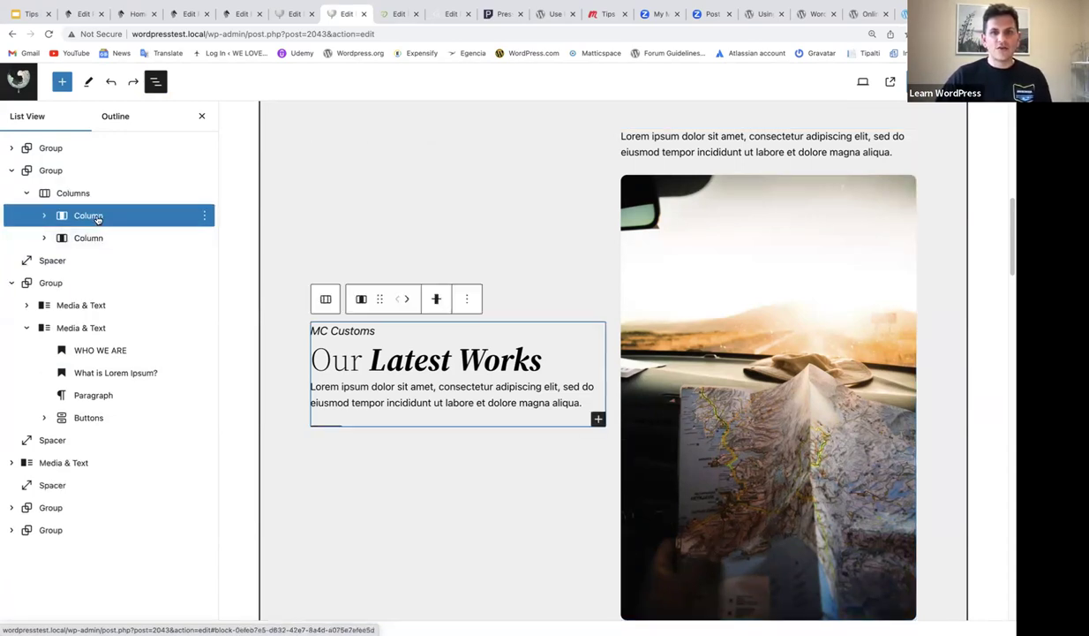
click(87, 238)
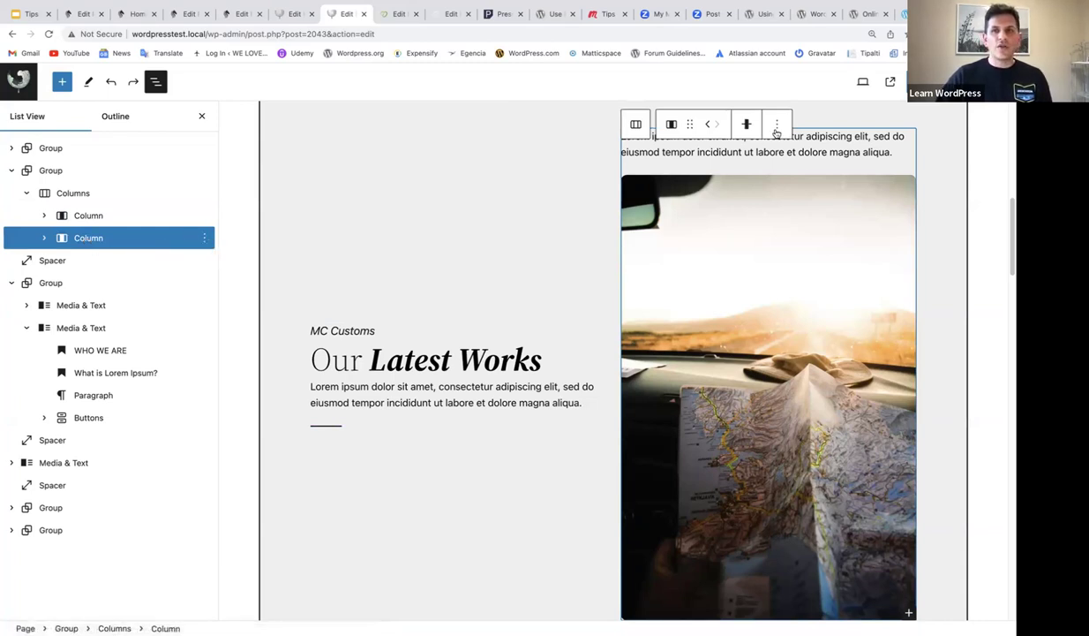
click(204, 238)
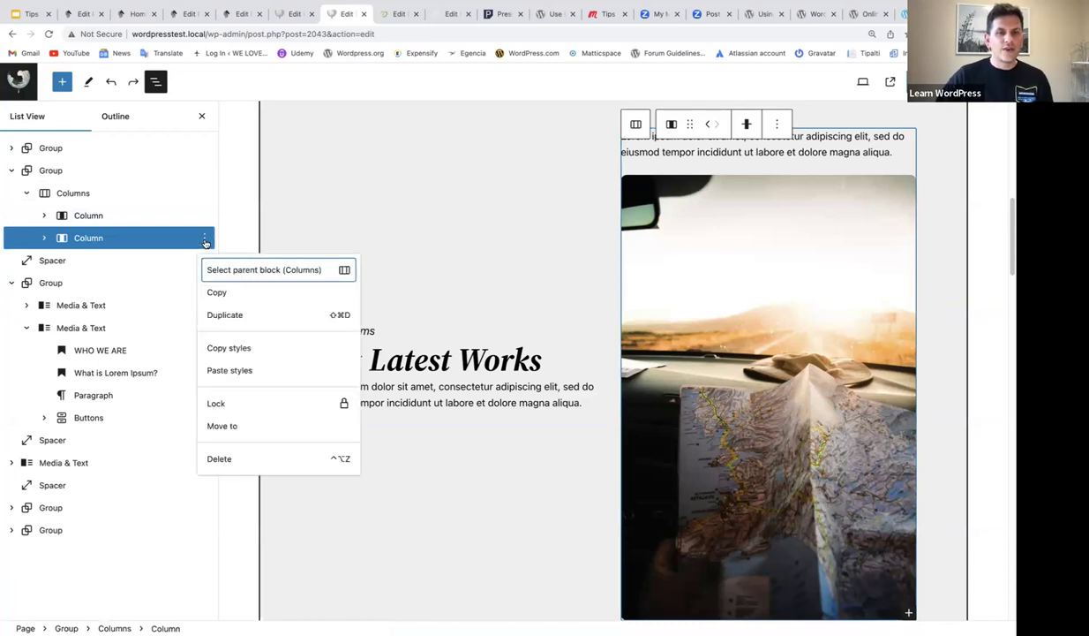
click(225, 316)
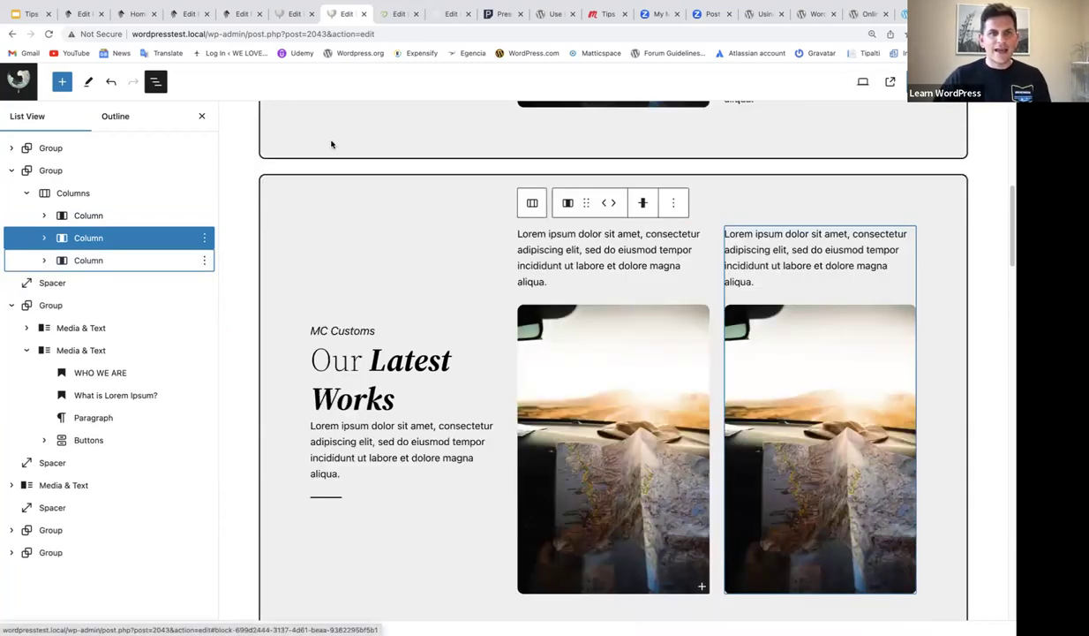
click(201, 115)
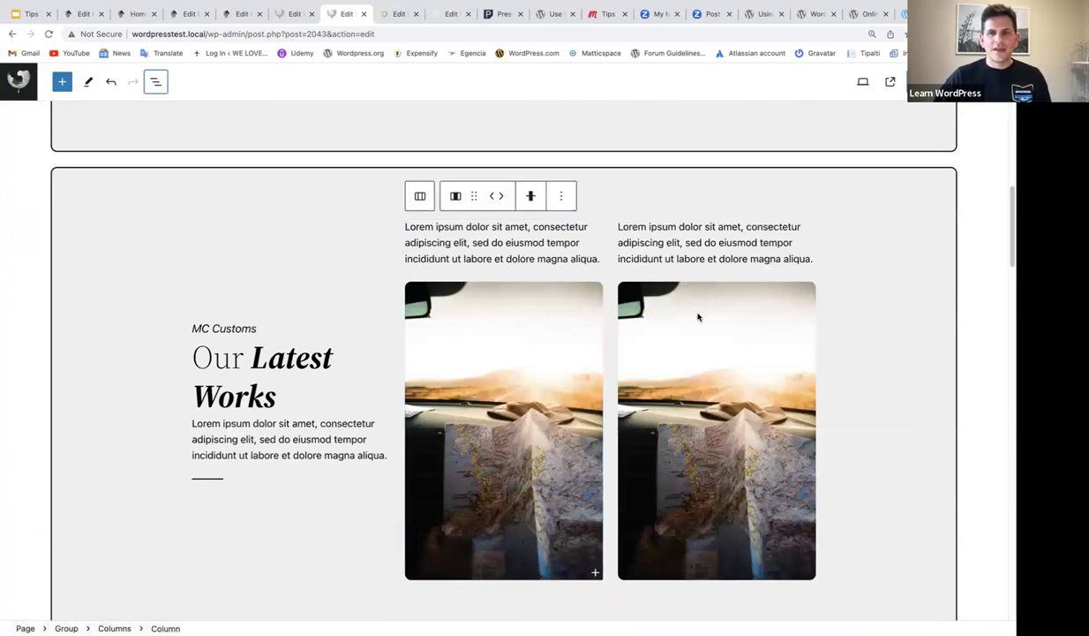
Move the last column's image above its paragraph and replace it with the café laptop photo from the Media Library
click(654, 324)
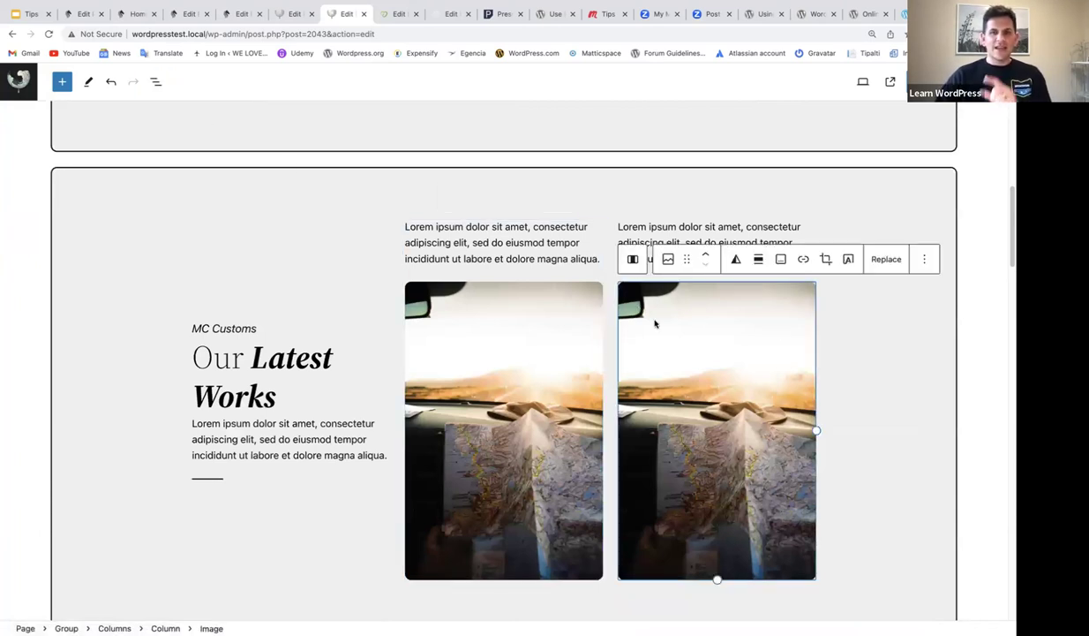
click(707, 256)
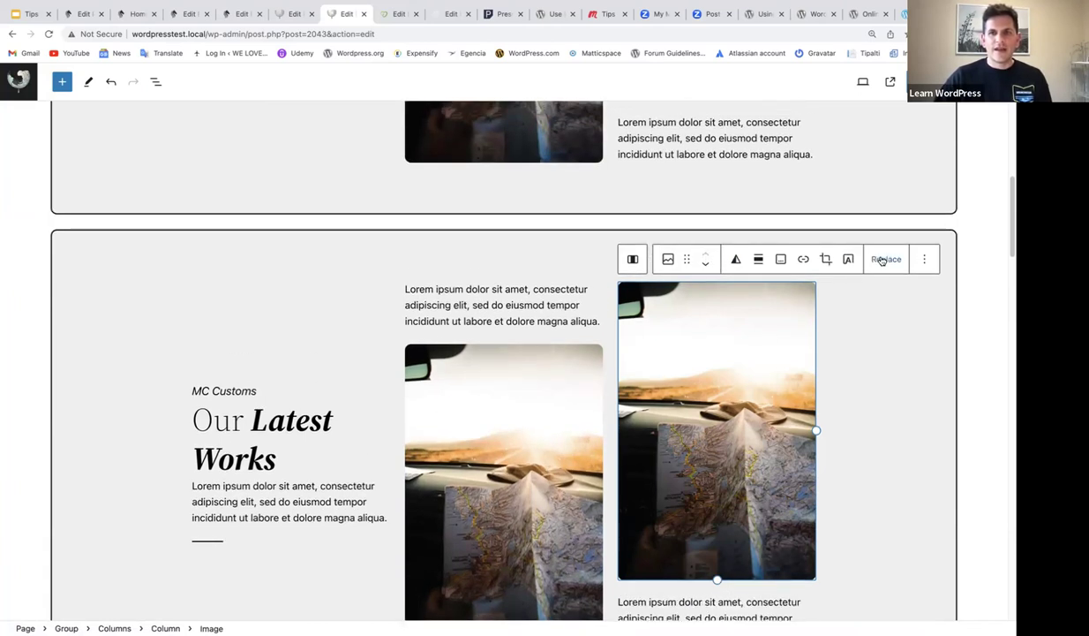
scroll(683, 291, up, 3)
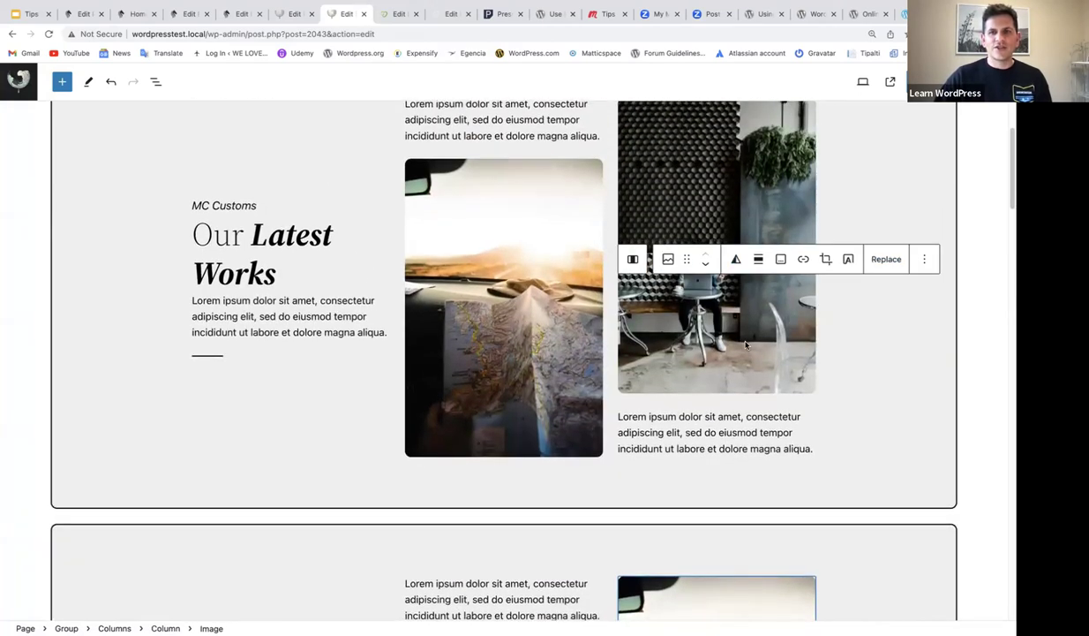
scroll(742, 326, down, 3)
click(884, 264)
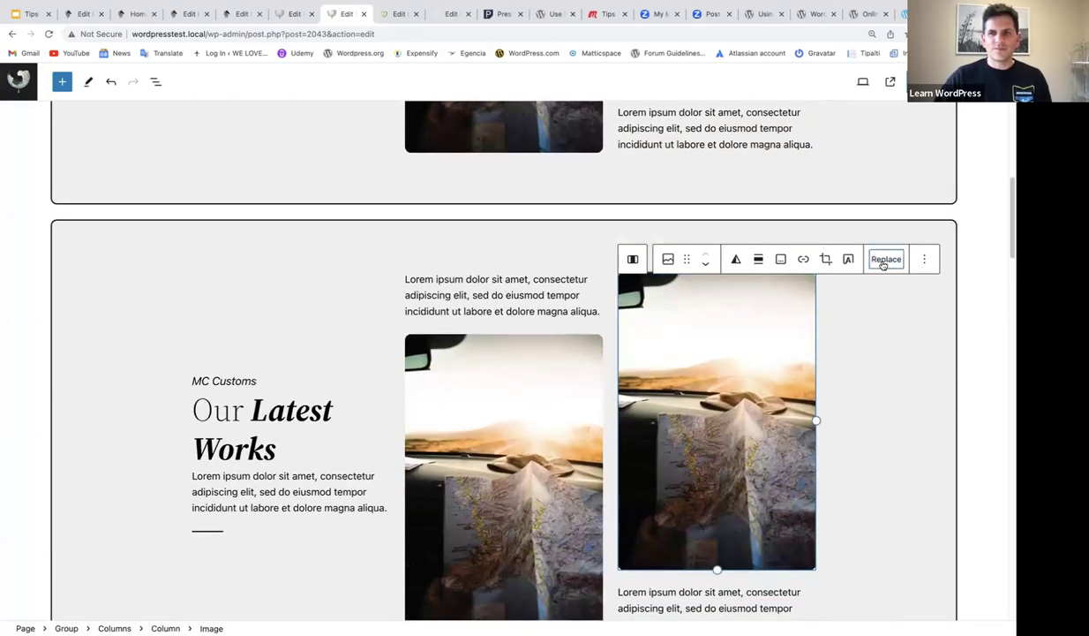
click(764, 292)
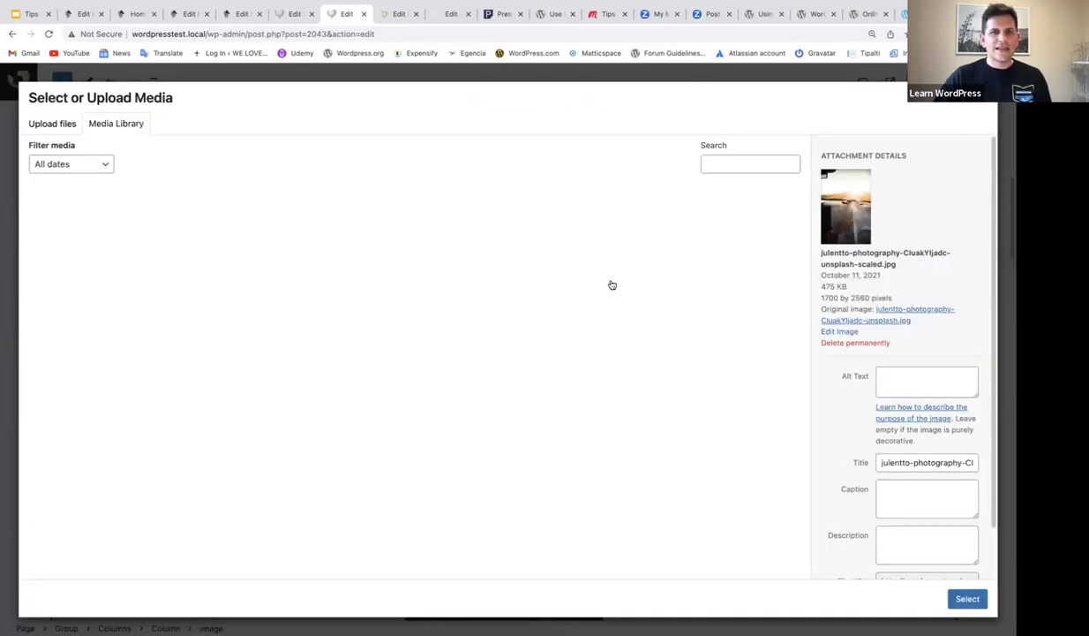
scroll(188, 304, down, 5)
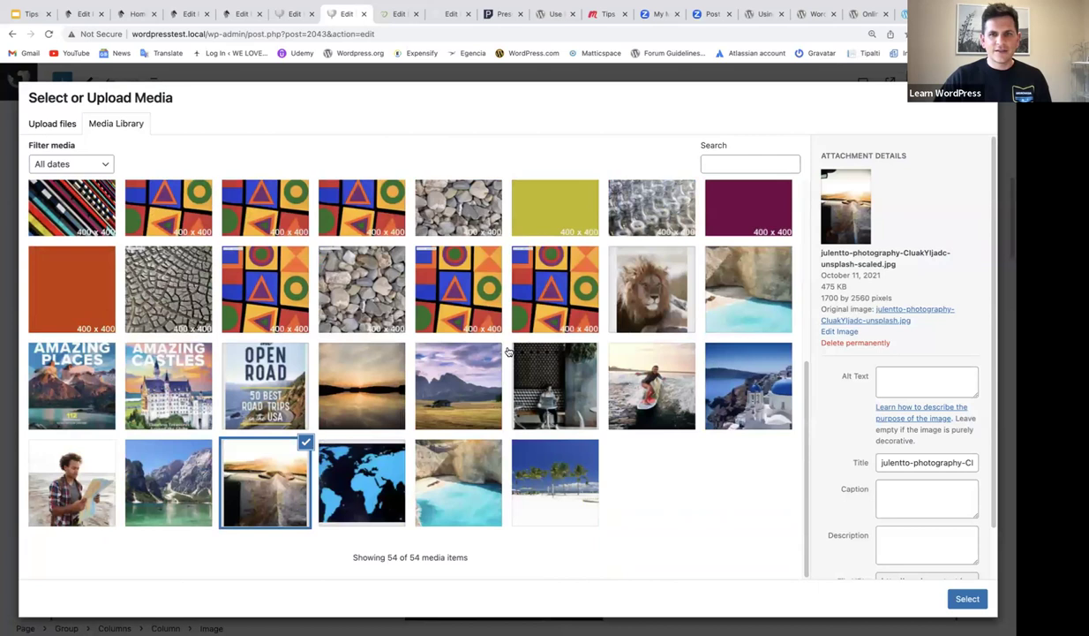
click(534, 372)
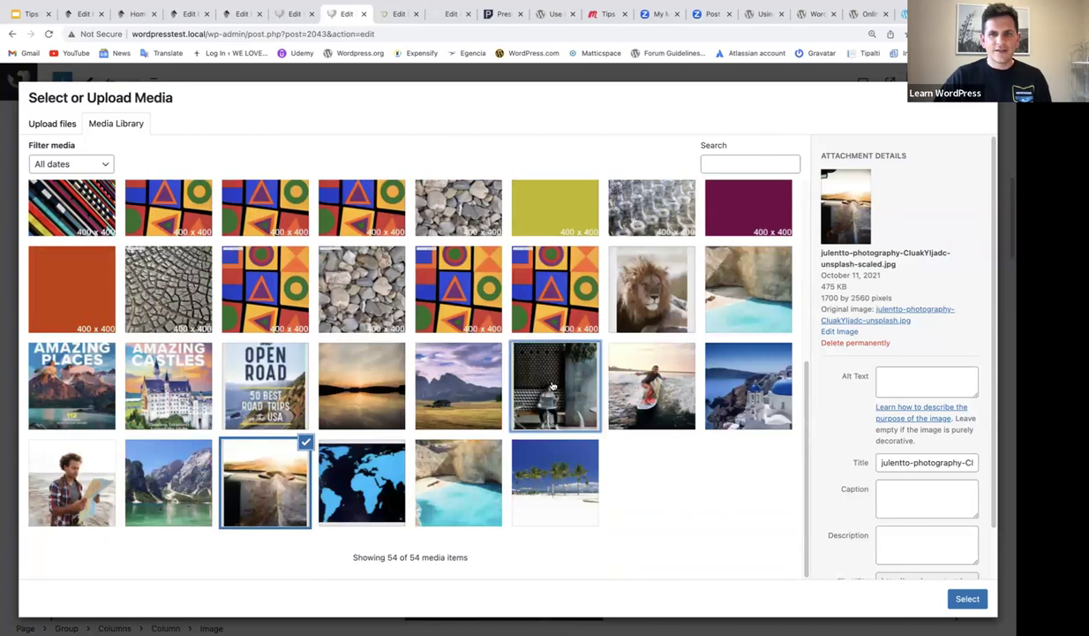
click(965, 600)
click(898, 469)
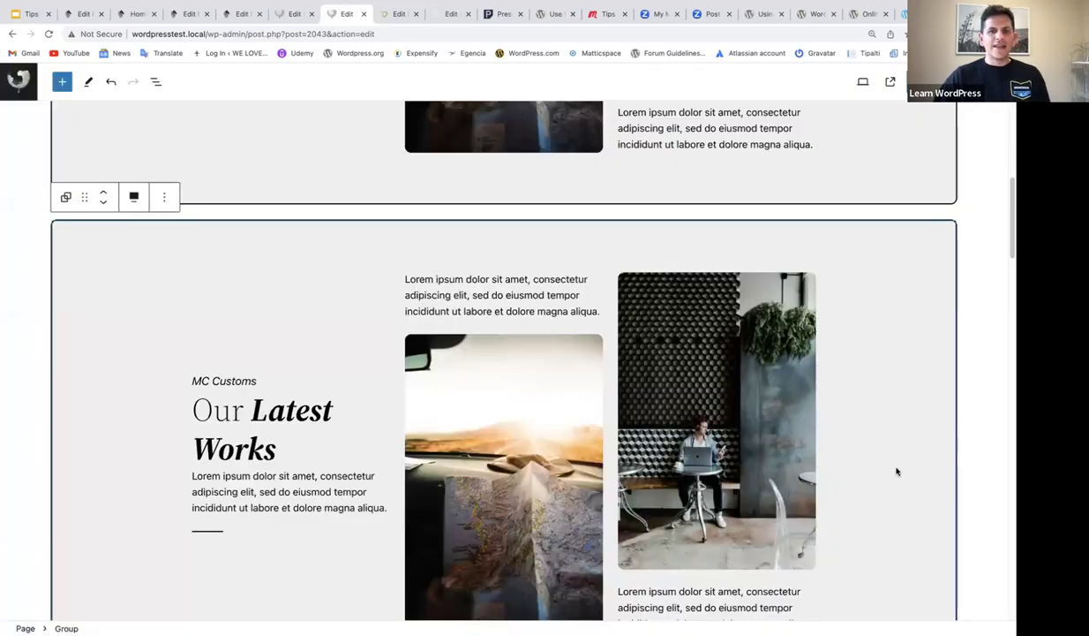
Examine the grouped pair of Media & Text blocks in the List View and compare it with the standalone Media & Text block
scroll(896, 471, down, 2)
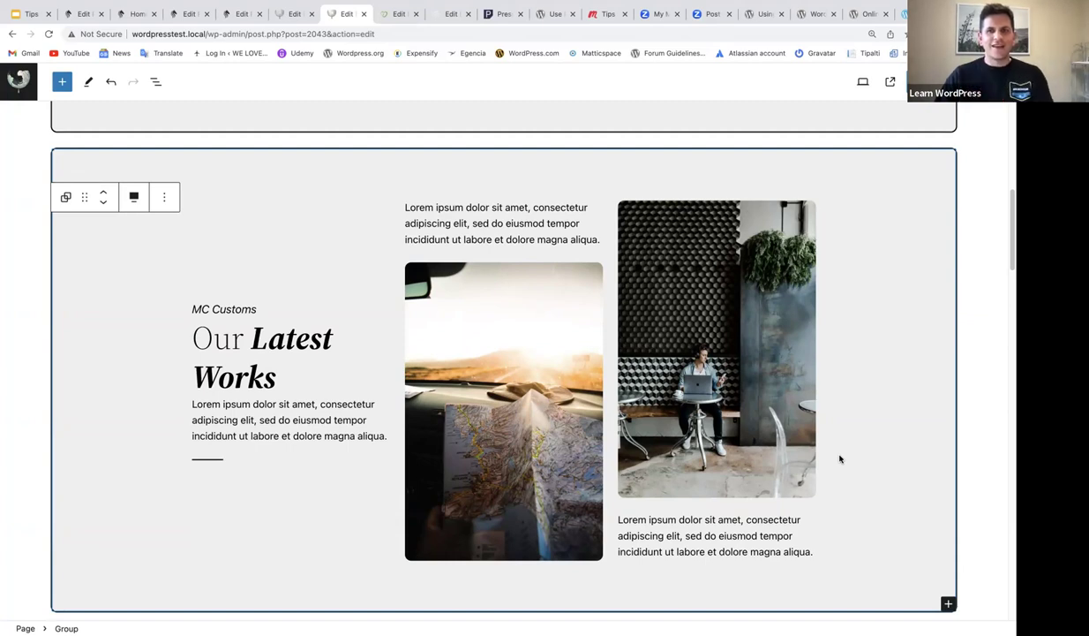
scroll(843, 434, down, 5)
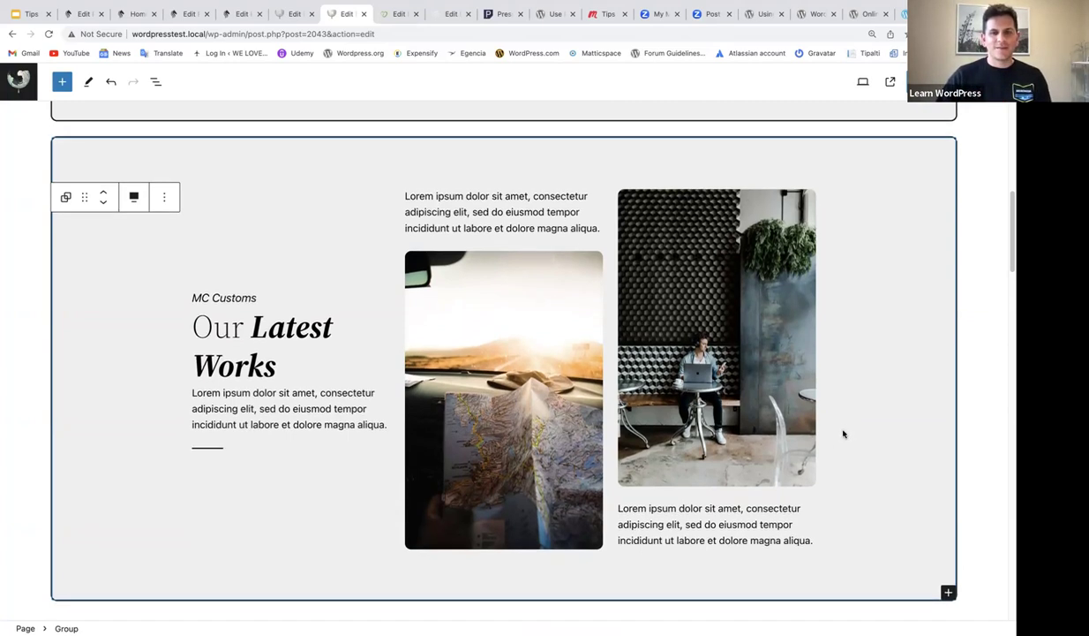
scroll(843, 434, down, 5)
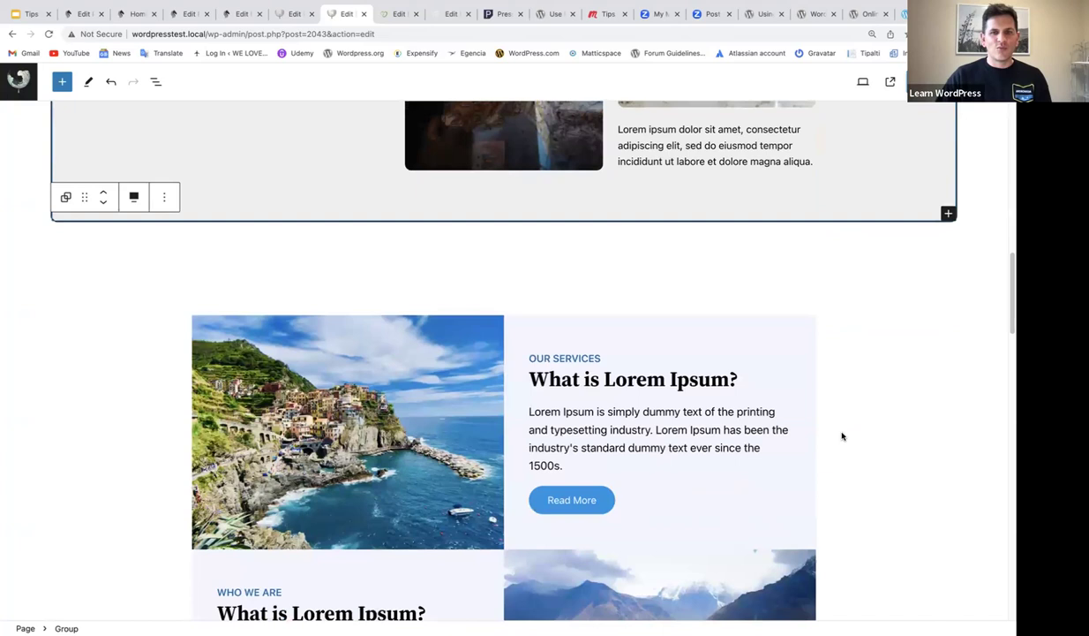
scroll(842, 436, up, 1)
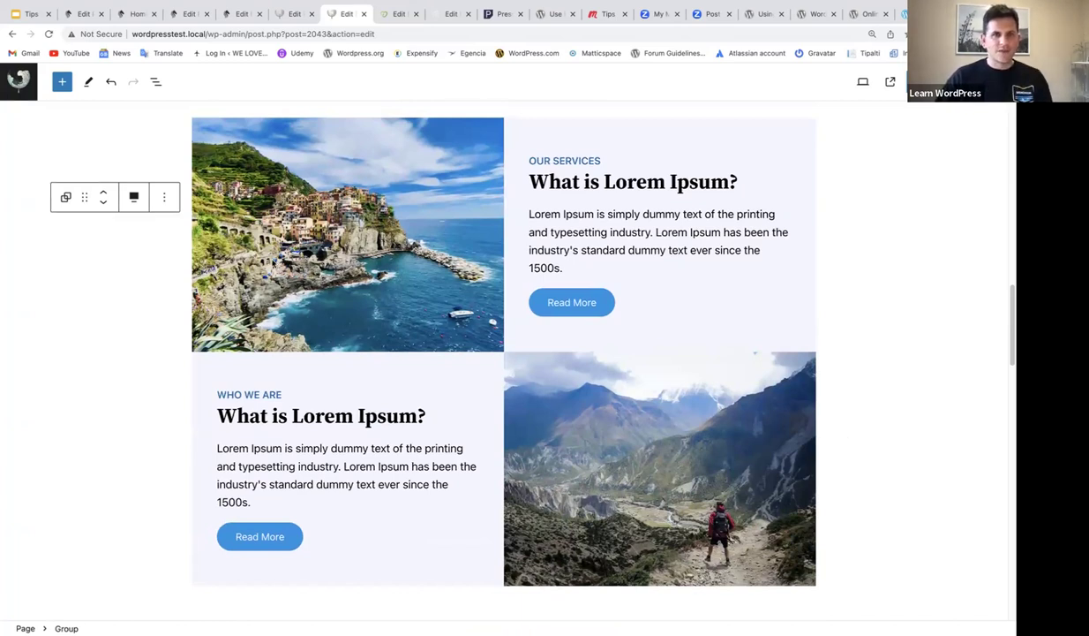
click(156, 84)
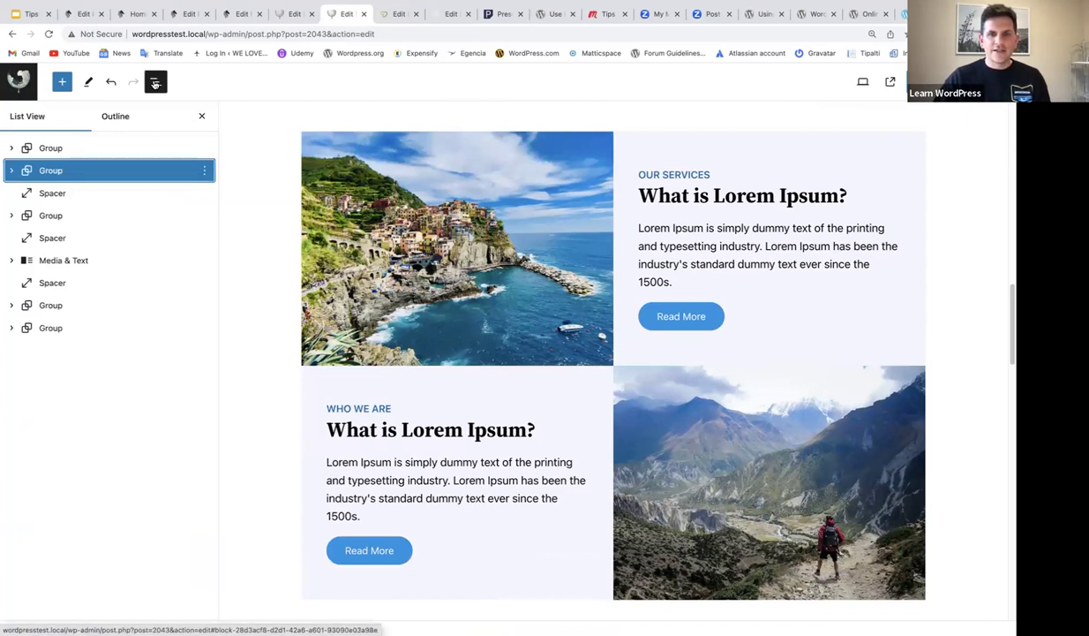
click(356, 249)
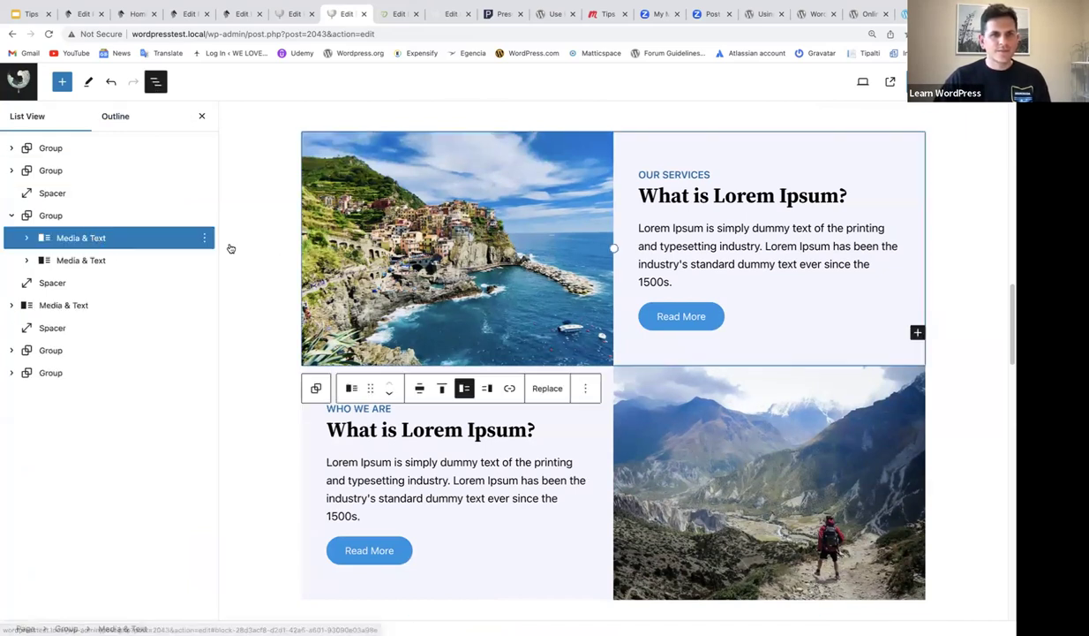
click(56, 215)
scroll(458, 284, up, 2)
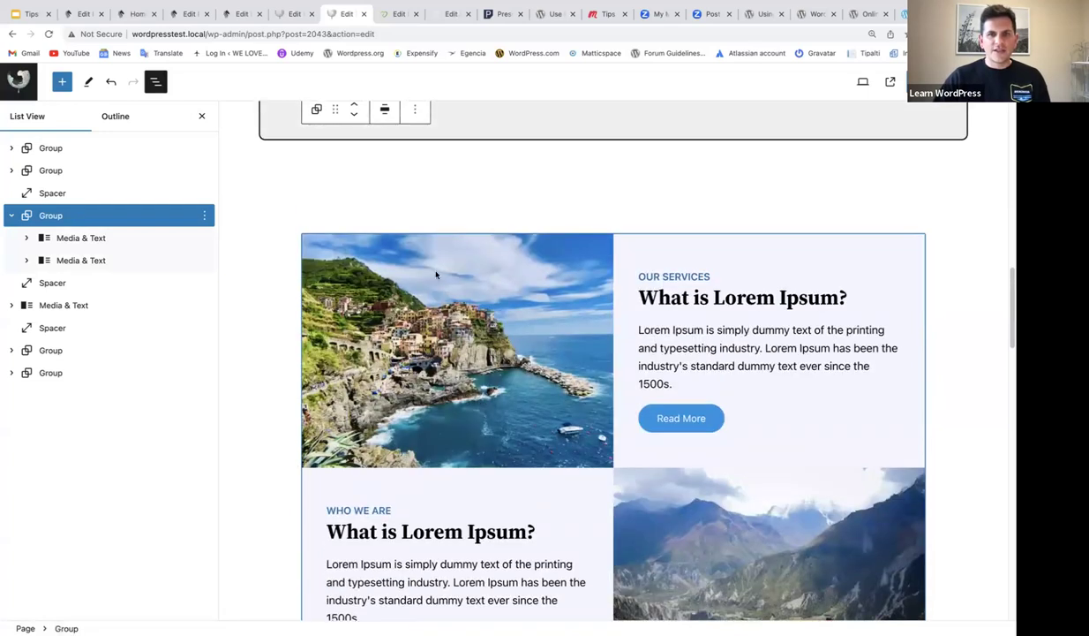
scroll(421, 274, down, 4)
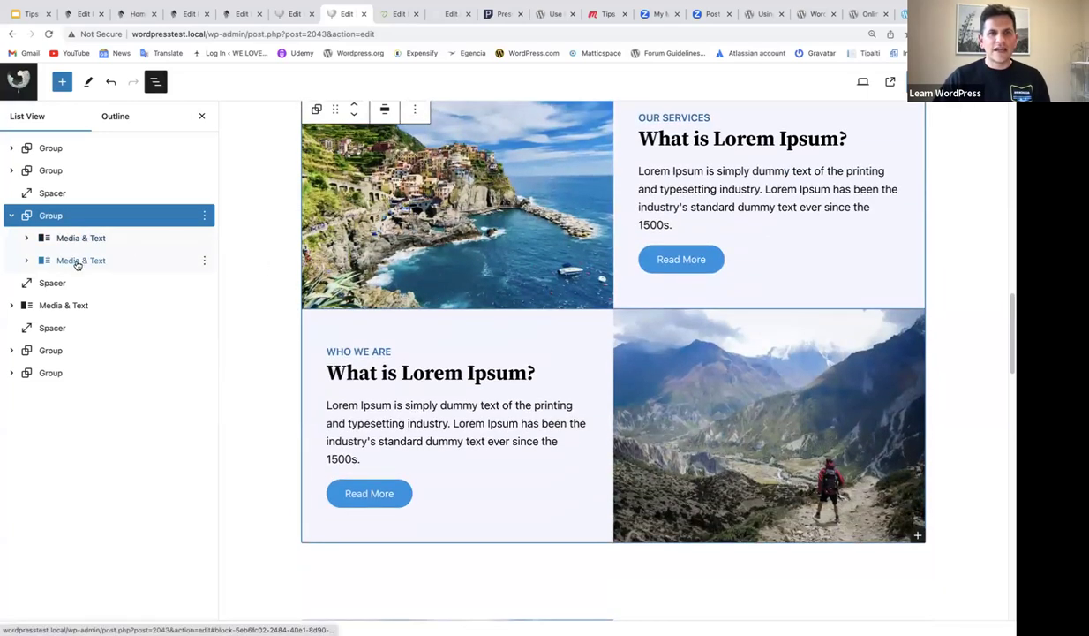
click(73, 221)
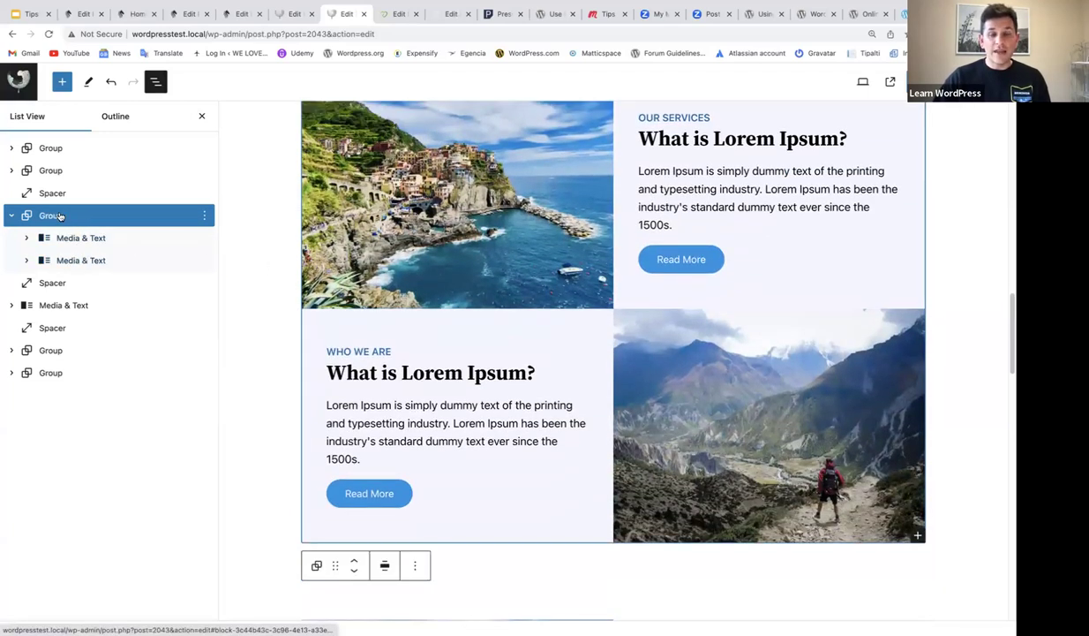
scroll(400, 287, up, 1)
scroll(406, 291, down, 3)
scroll(413, 294, down, 7)
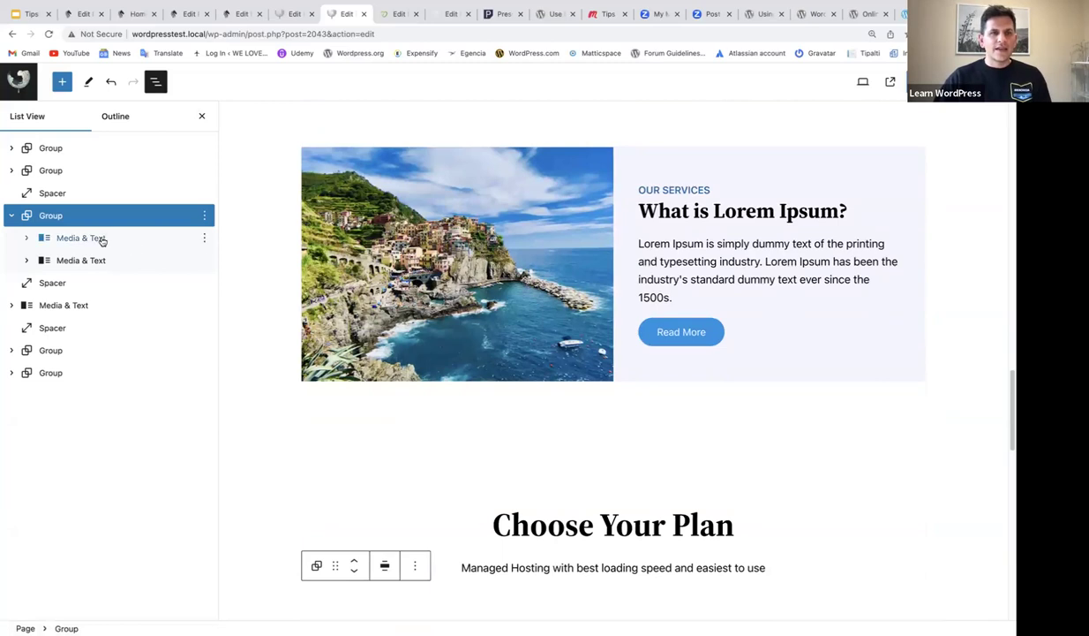
Duplicate the standalone Media & Text block above Choose Your Plan and set the lower copy to show media on right
click(88, 305)
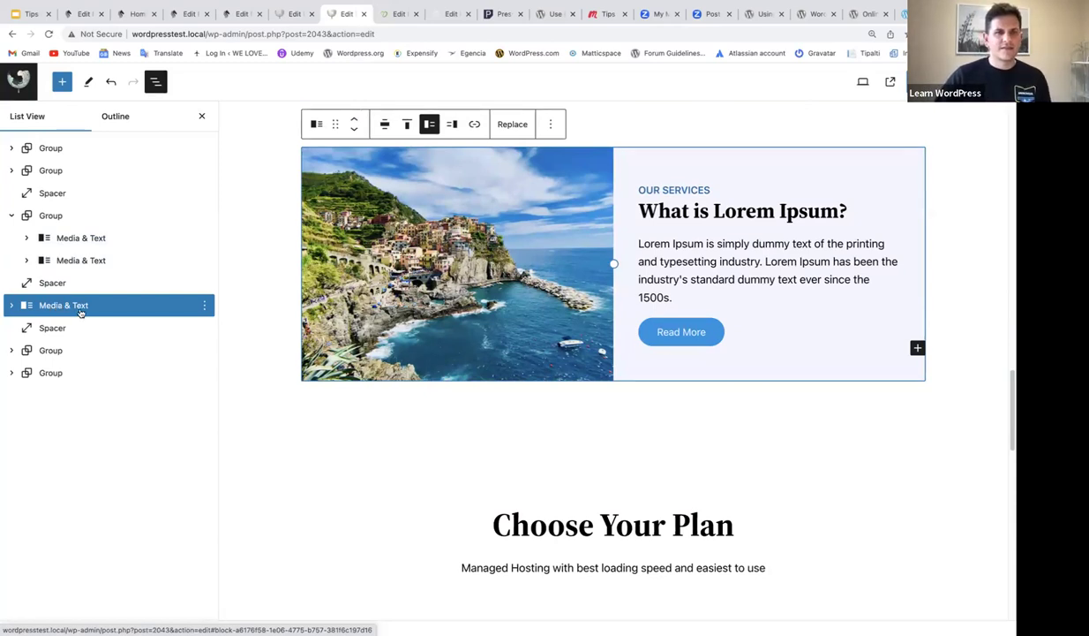
click(204, 305)
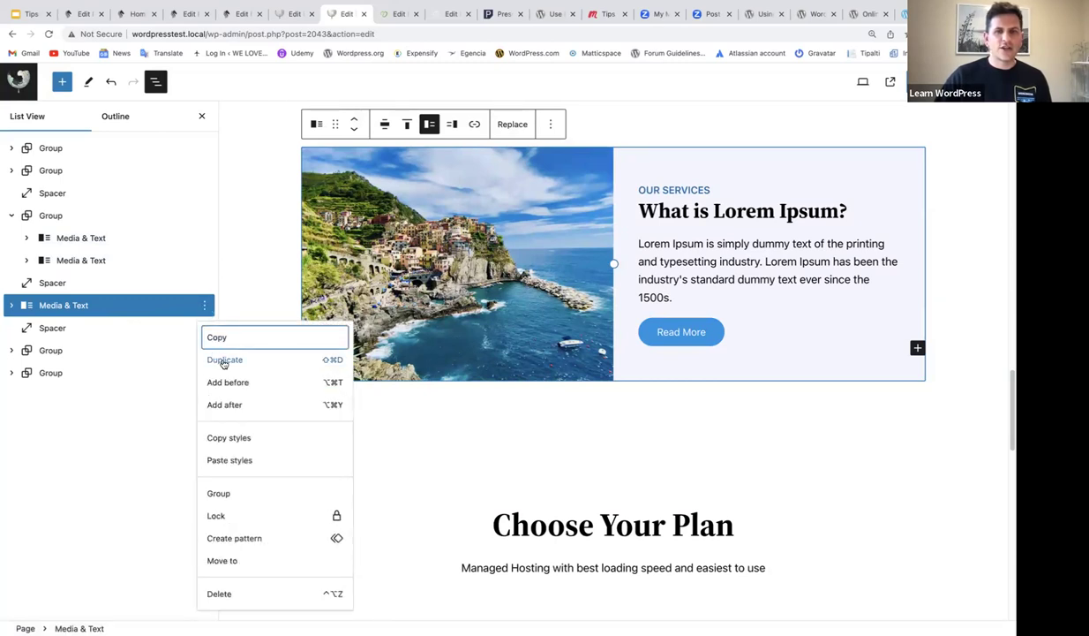
click(225, 360)
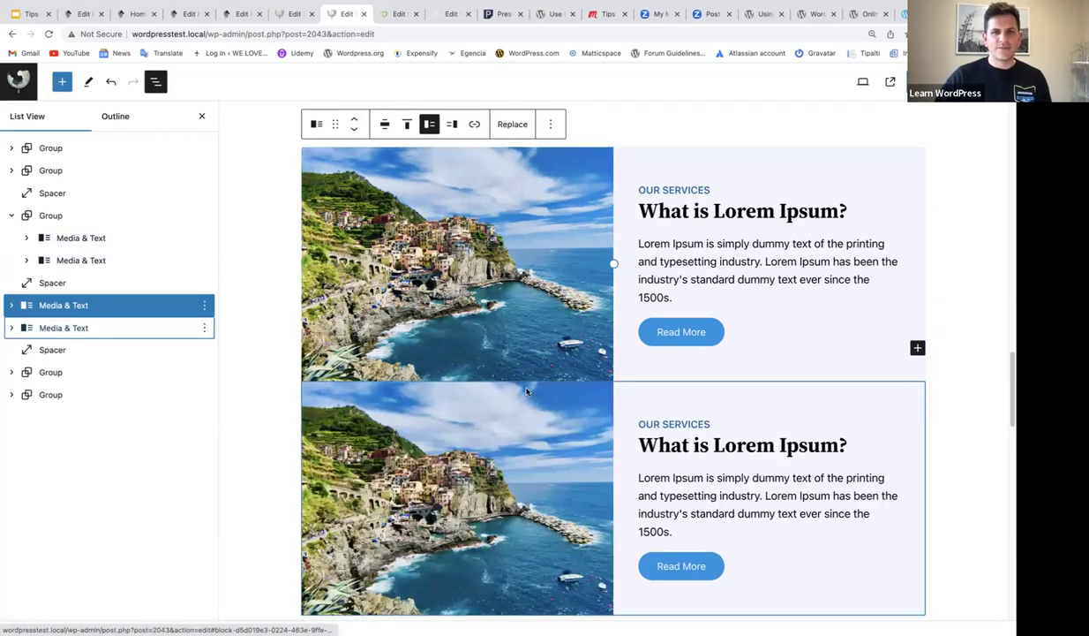
click(74, 328)
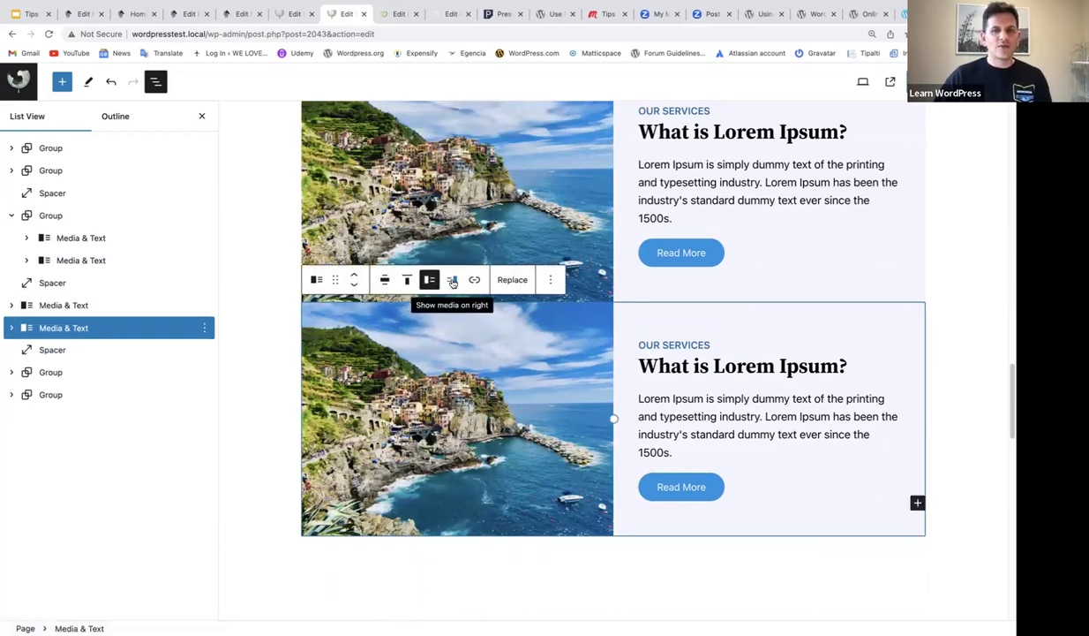
click(452, 280)
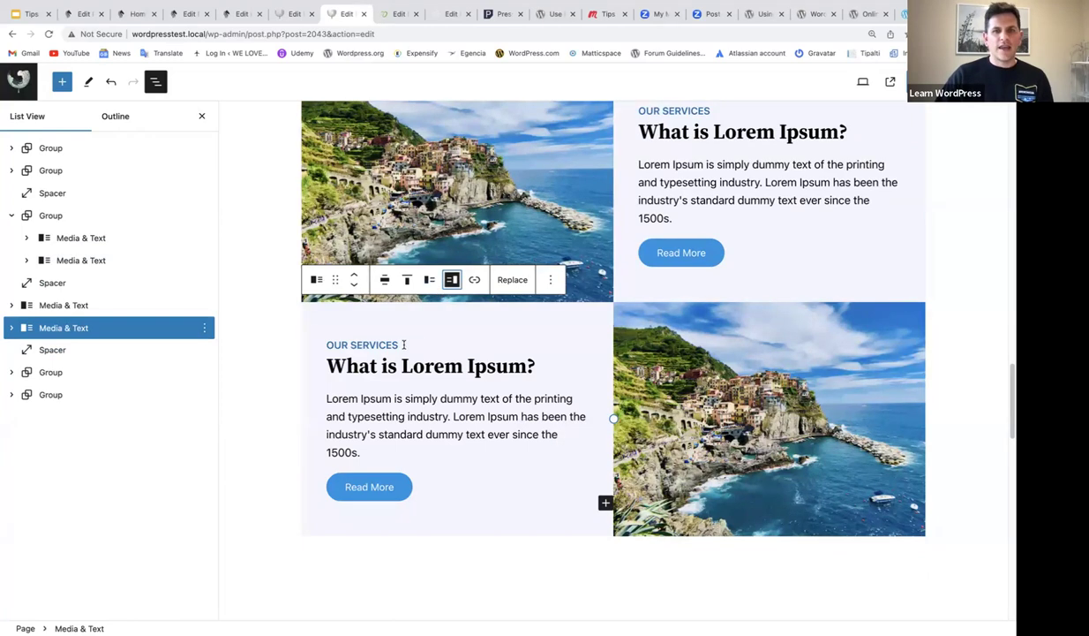
Change the small heading above What is Lorem Ipsum? in the lower Media & Text block to OUR STORY
drag(409, 342, 327, 344)
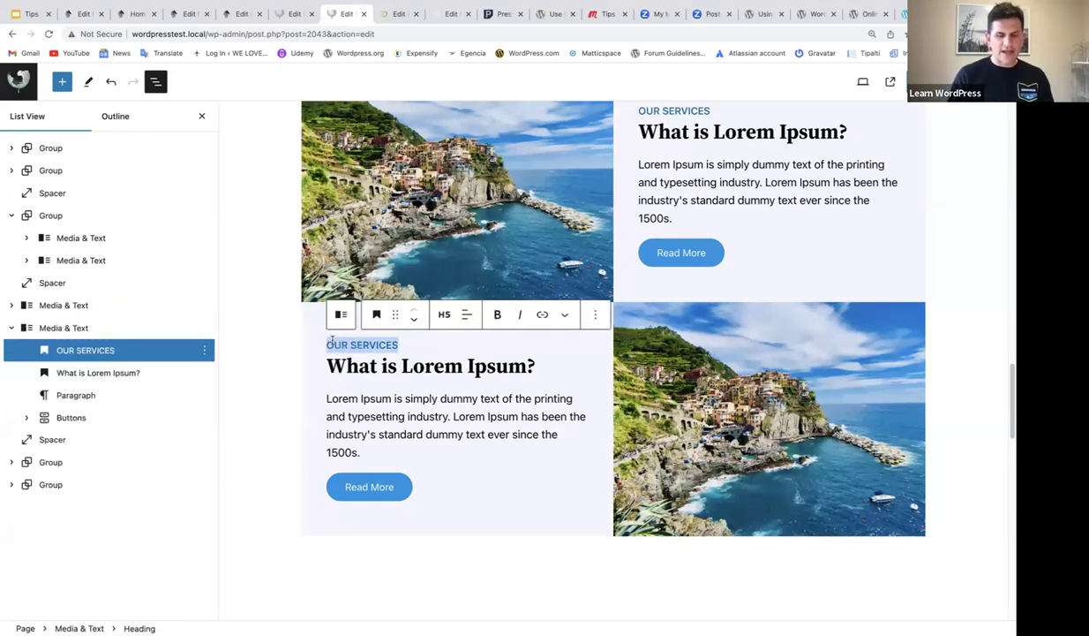
text(OUR STORY)
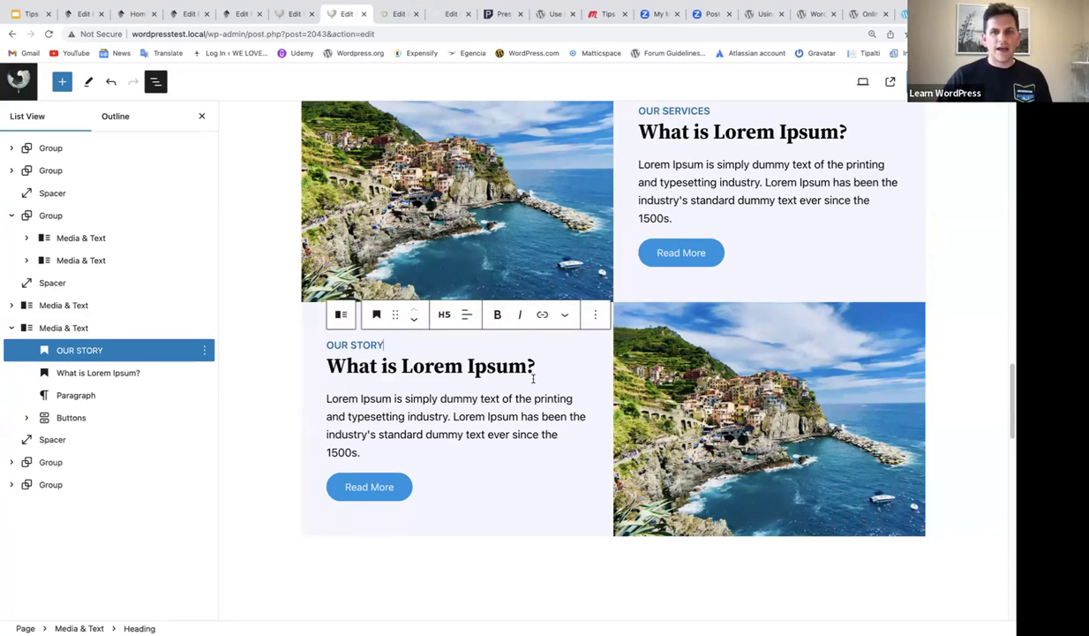
scroll(533, 377, up, 2)
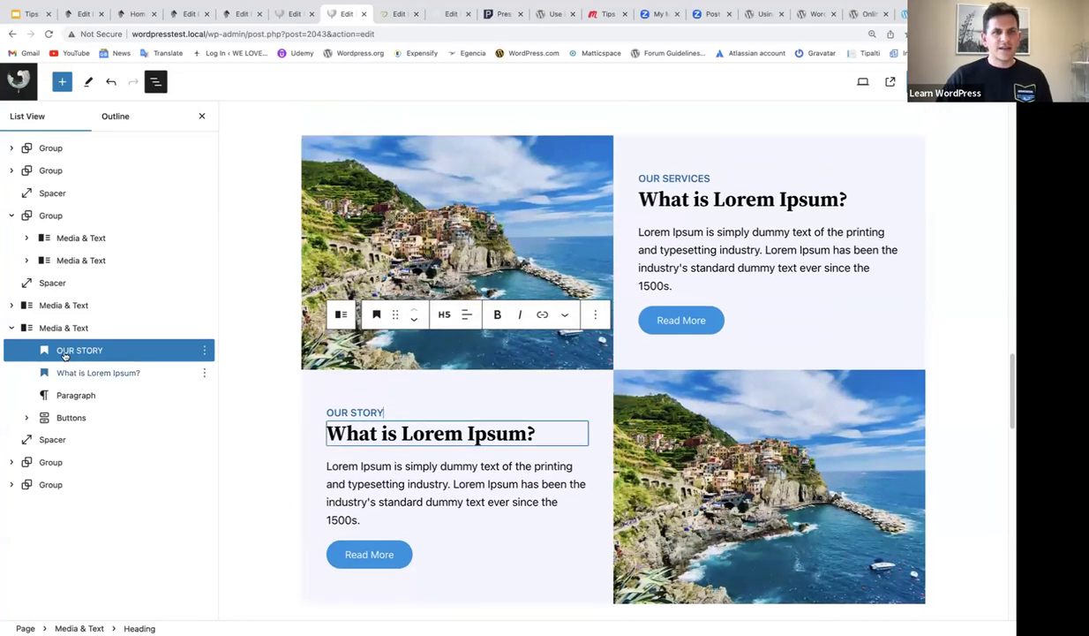
Group the two standalone Media & Text blocks into one Group block and deselect it
click(44, 305)
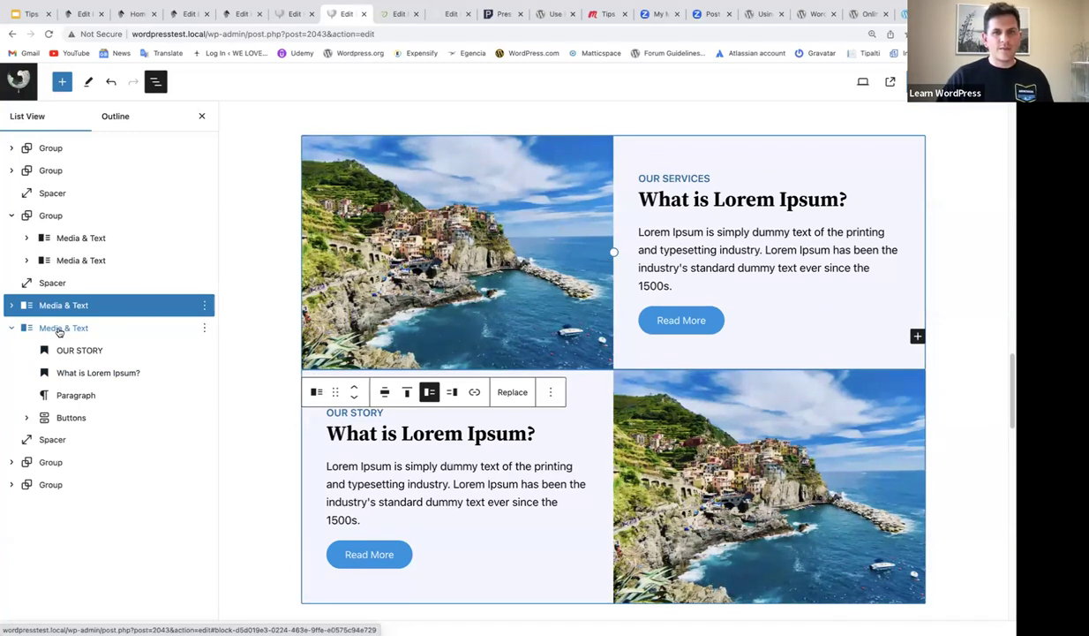
shift+click(58, 331)
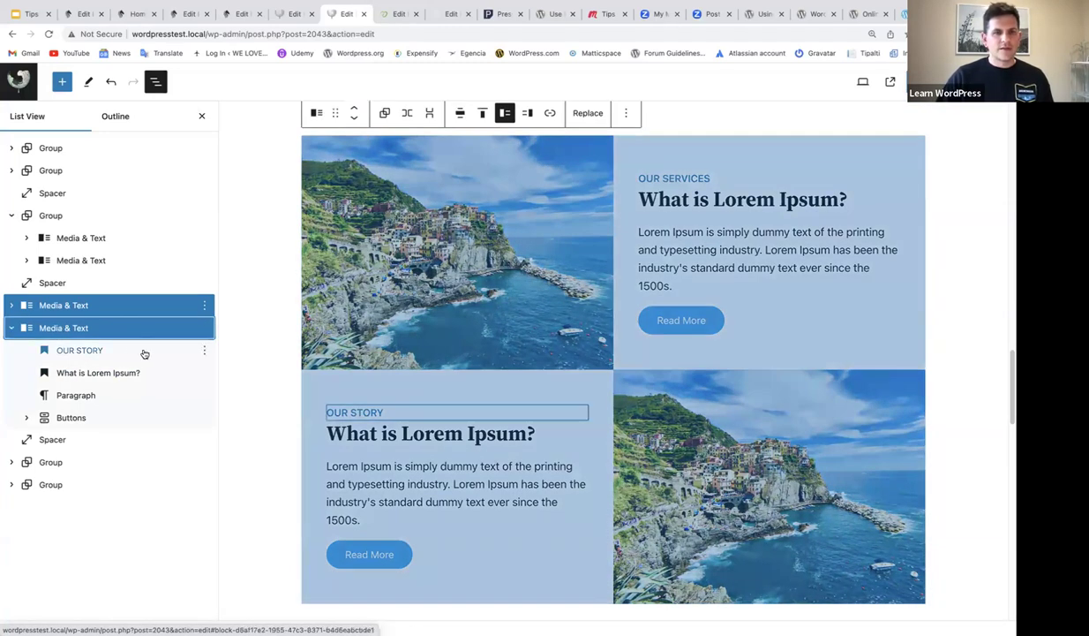
click(385, 114)
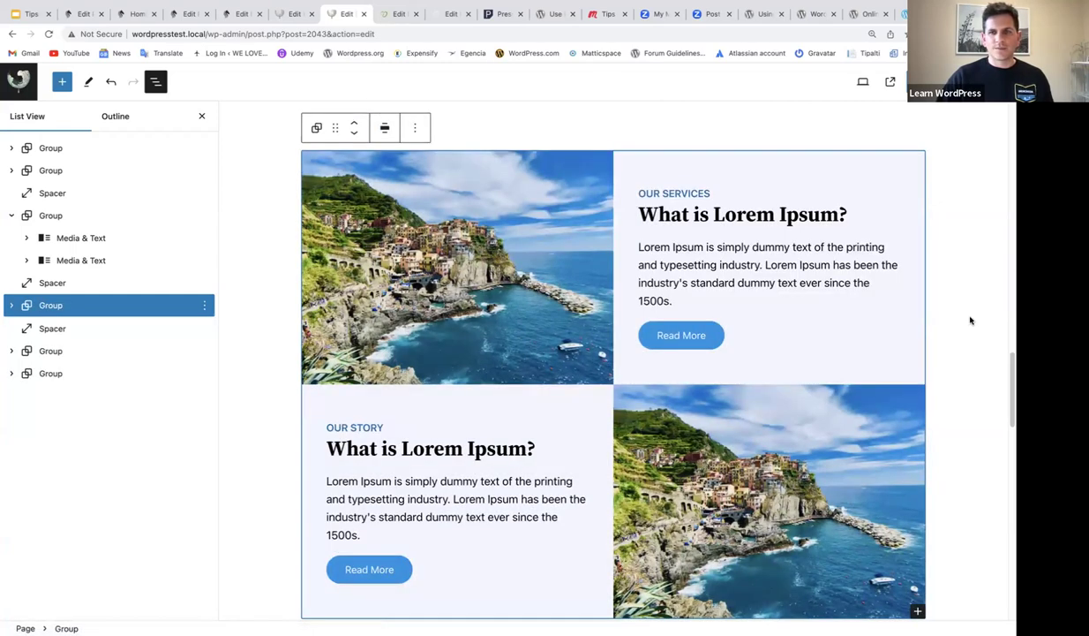
click(970, 320)
click(972, 390)
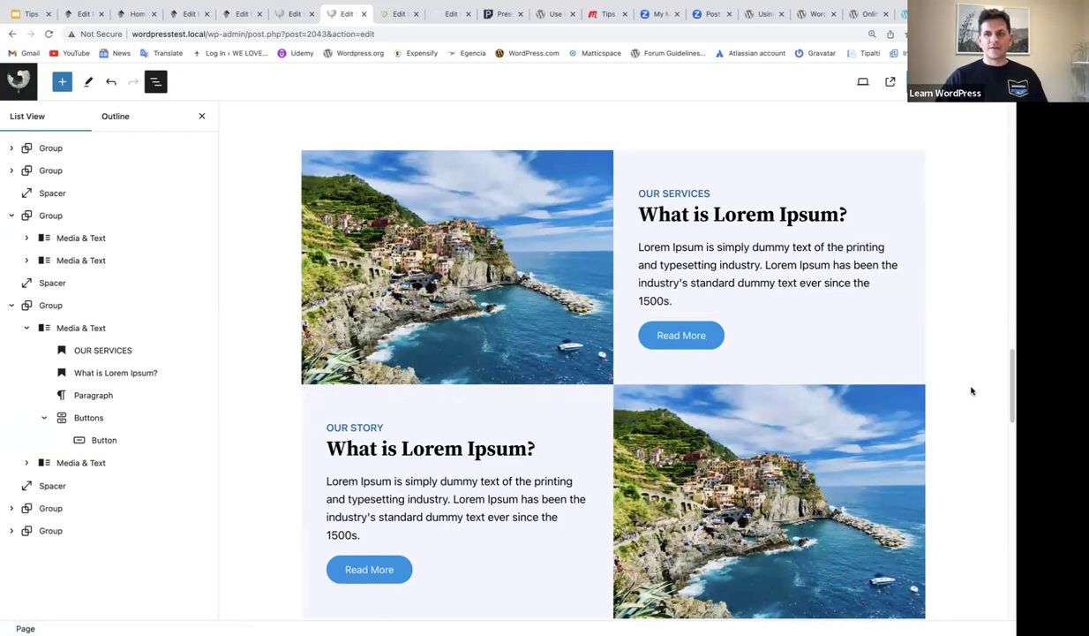
Examine the grouped Media & Text layout and the completed Choose Your Plan section with its Basic, Standard and Premium columns
scroll(961, 355, down, 1)
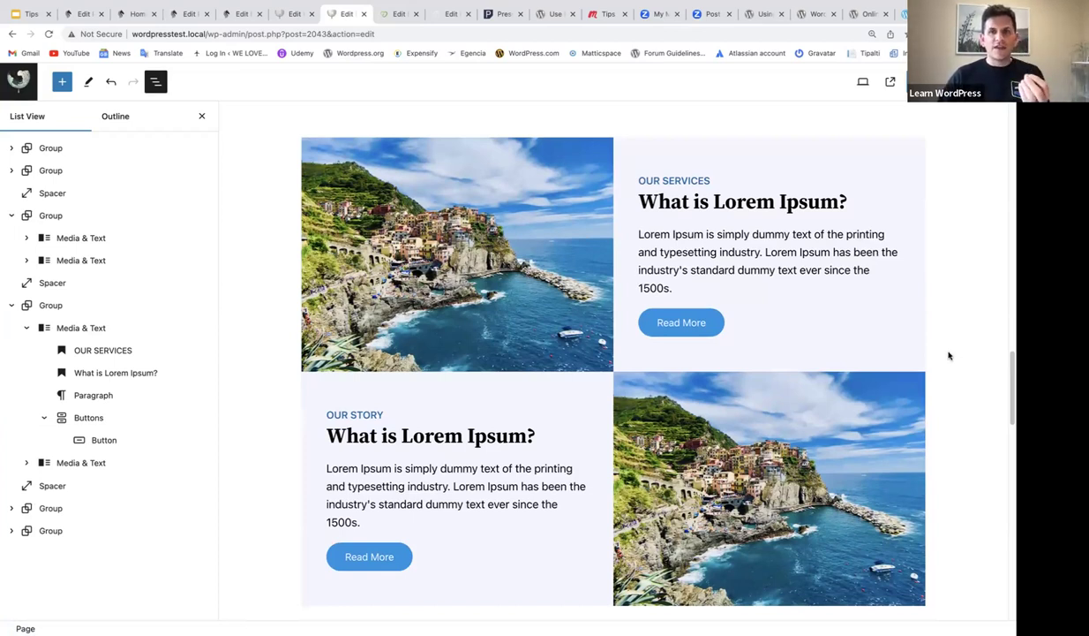
scroll(951, 352, down, 1)
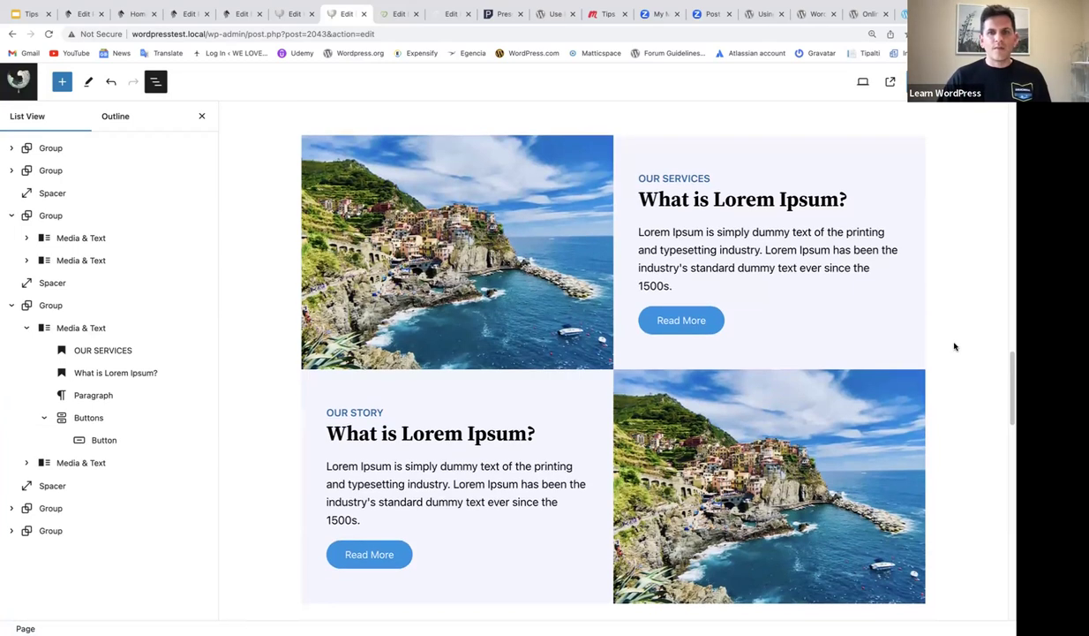
scroll(955, 346, down, 1)
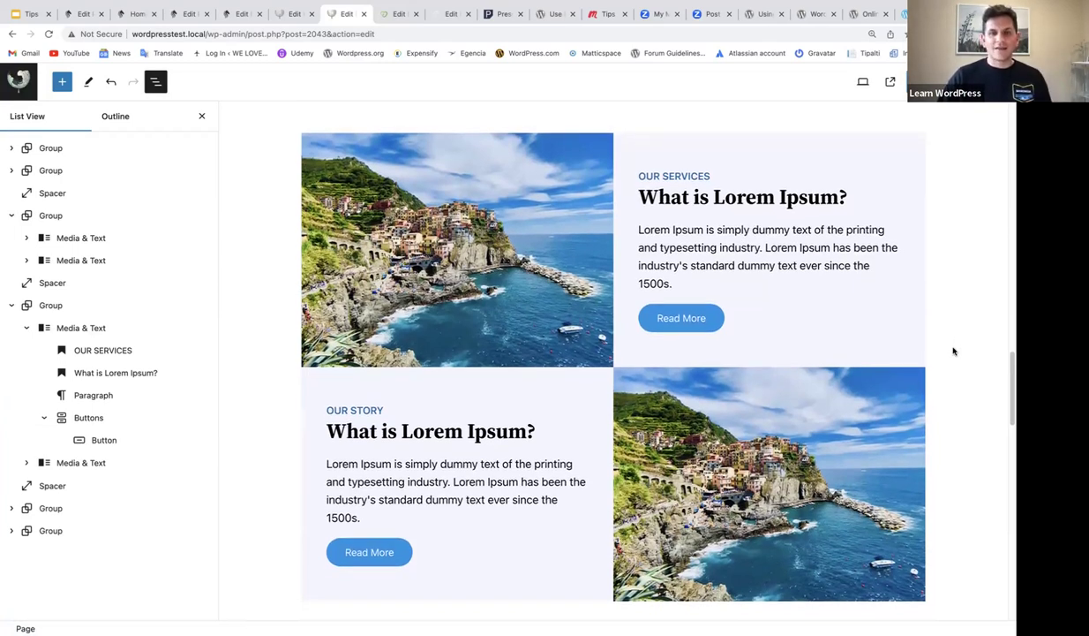
scroll(952, 350, down, 1)
scroll(954, 351, down, 5)
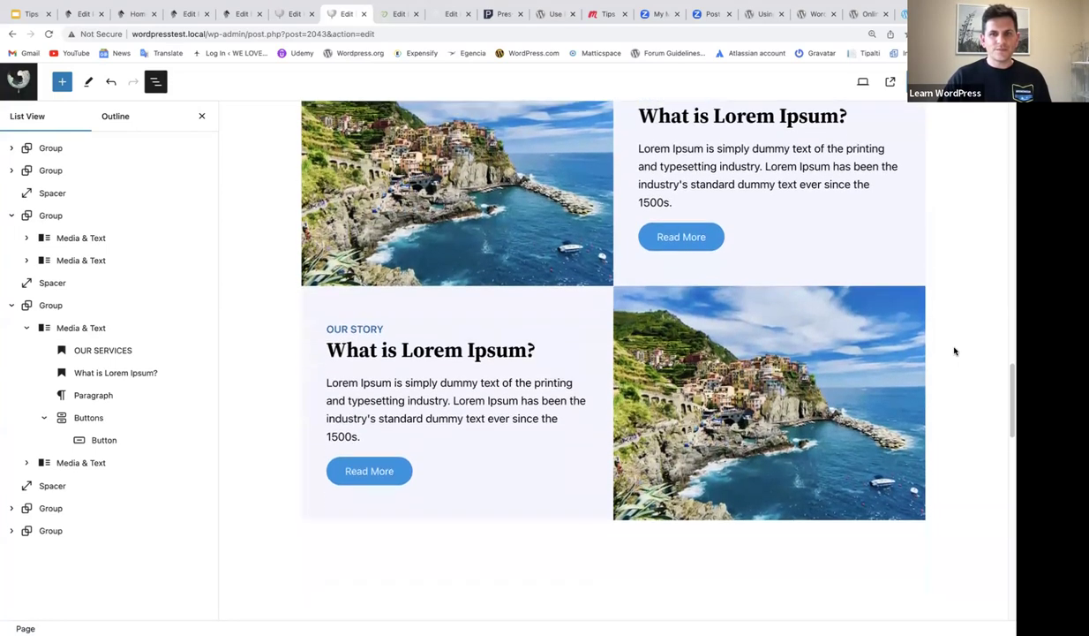
scroll(958, 349, down, 3)
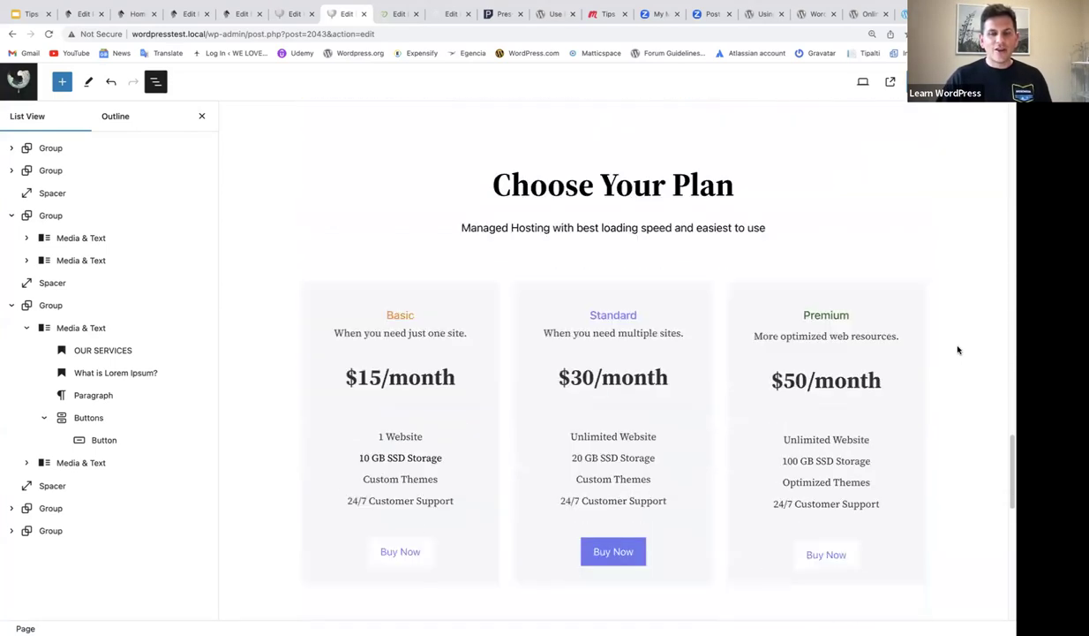
scroll(957, 348, up, 1)
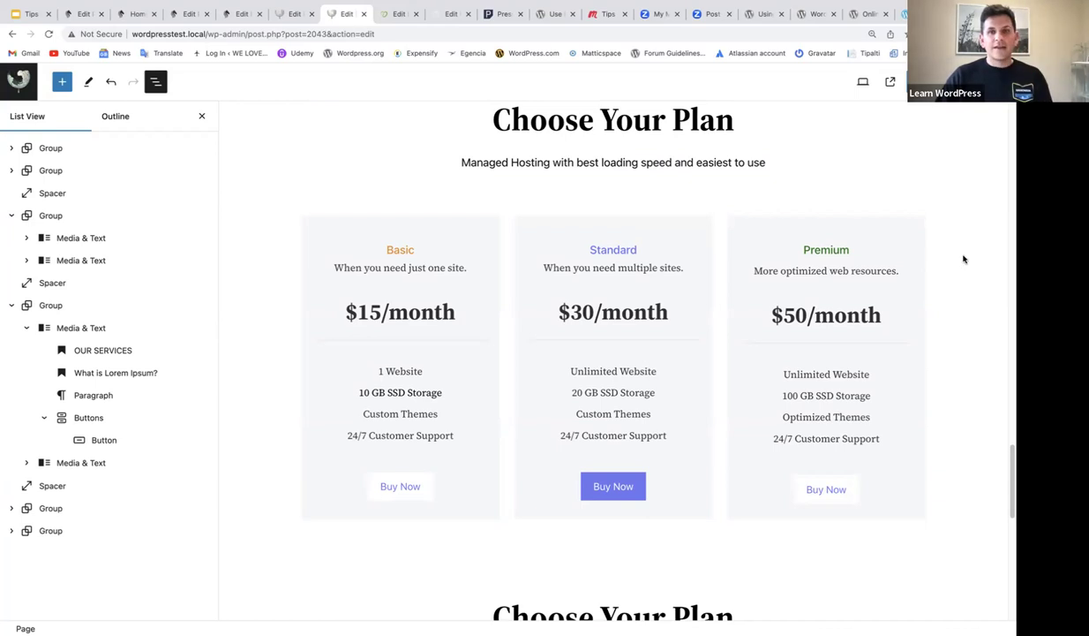
scroll(964, 259, down, 2)
scroll(930, 251, down, 5)
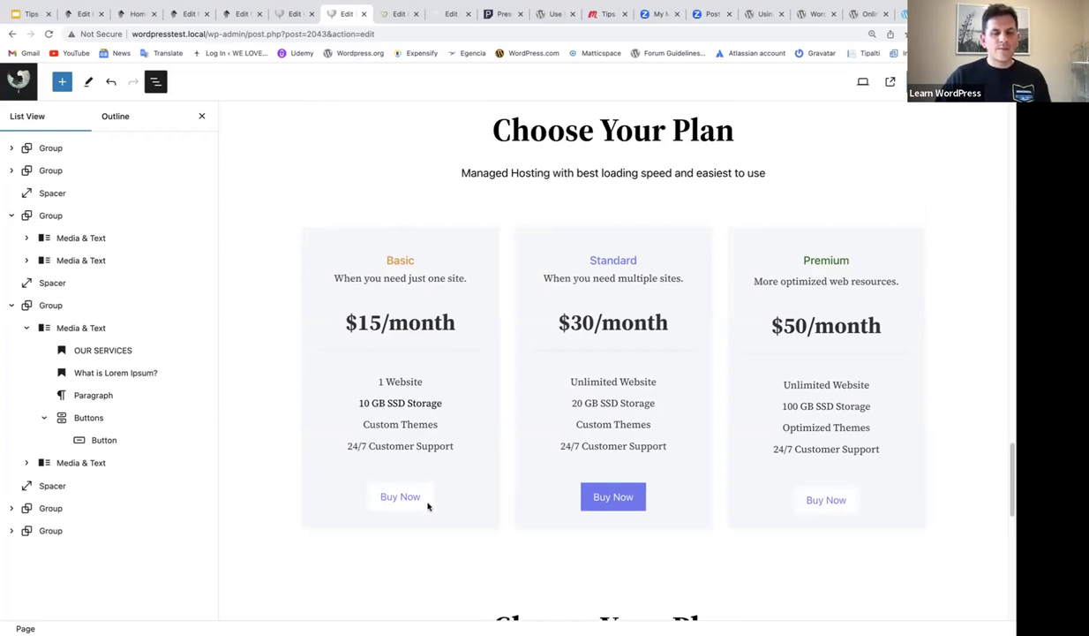
mouse_move(441, 474)
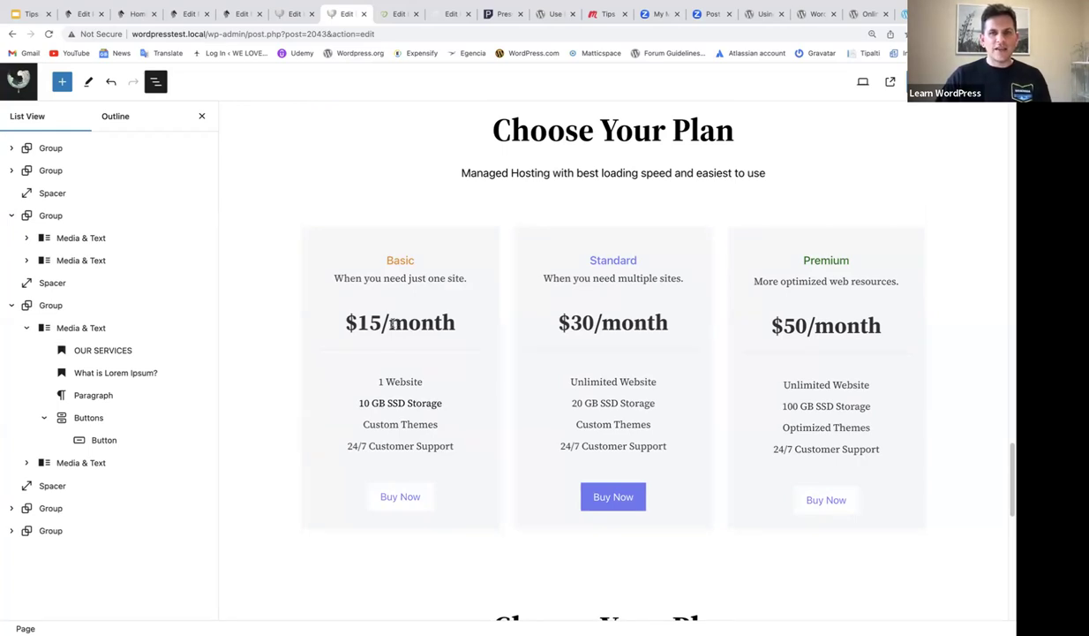
Duplicate the Basic pricing column twice in the second Choose Your Plan section
scroll(391, 323, down, 5)
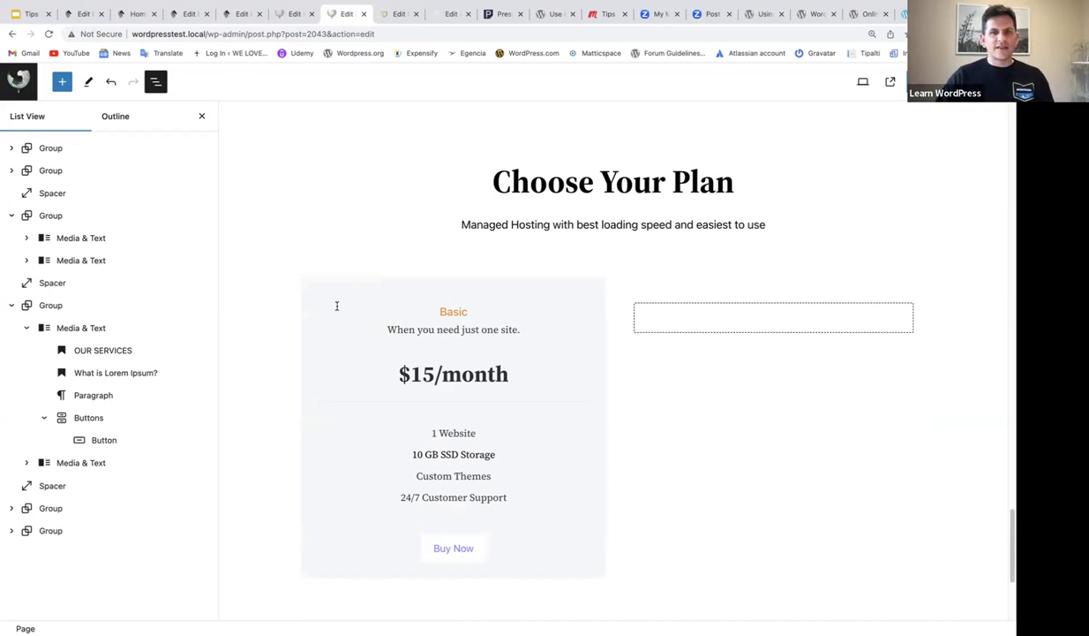
click(323, 292)
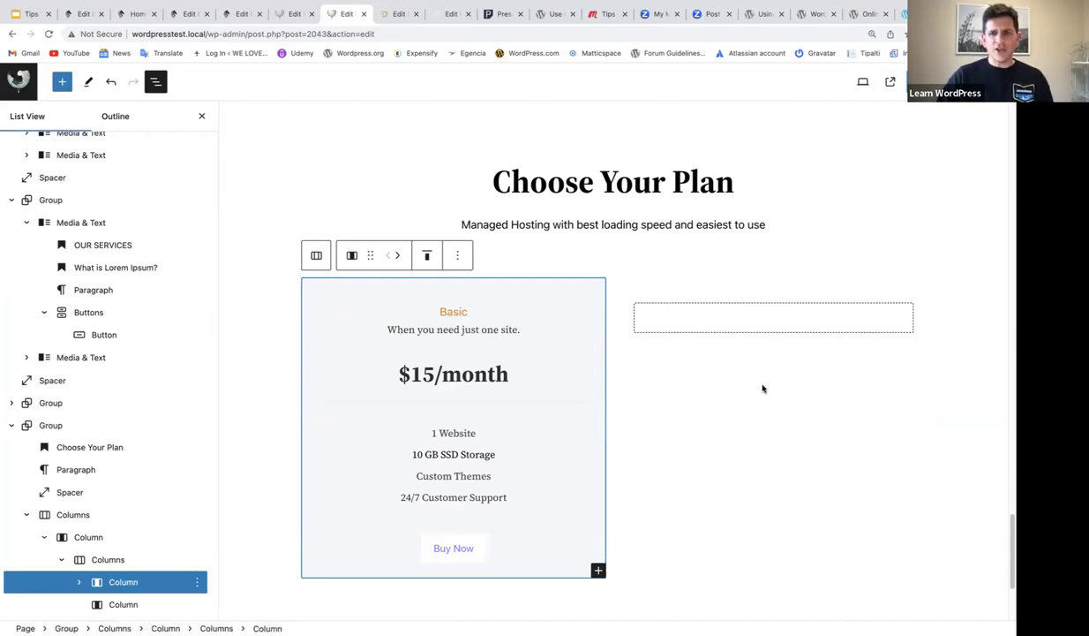
click(457, 255)
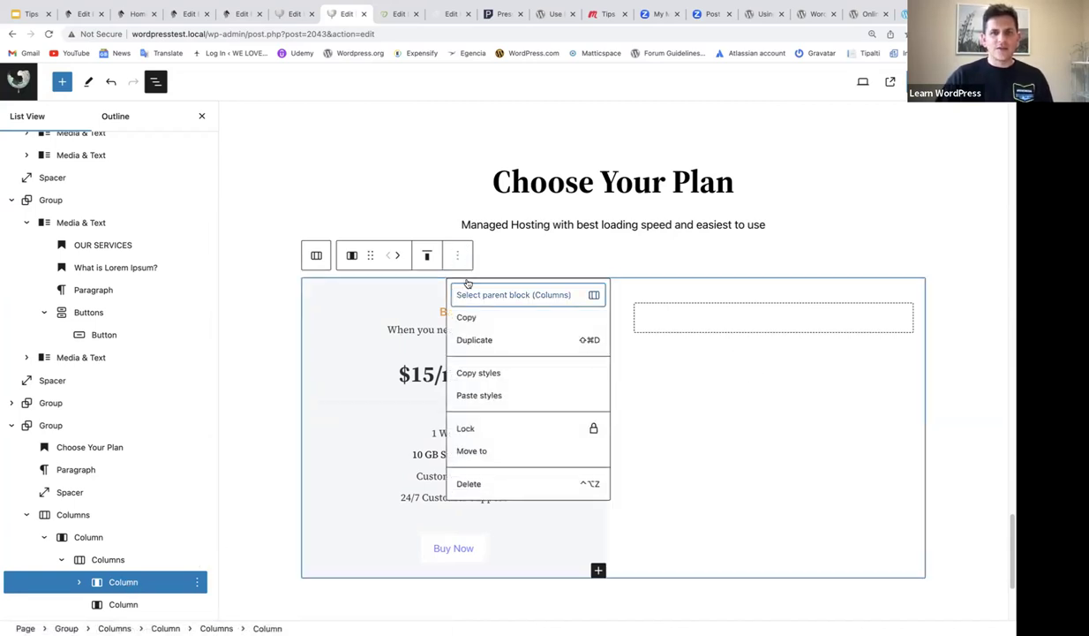
click(477, 341)
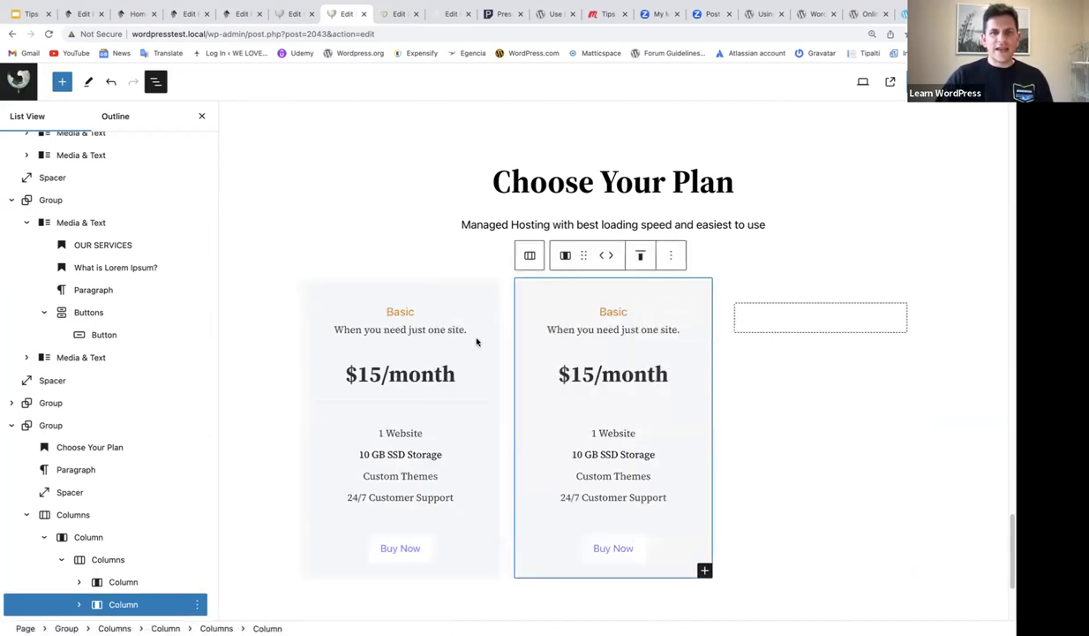
click(672, 255)
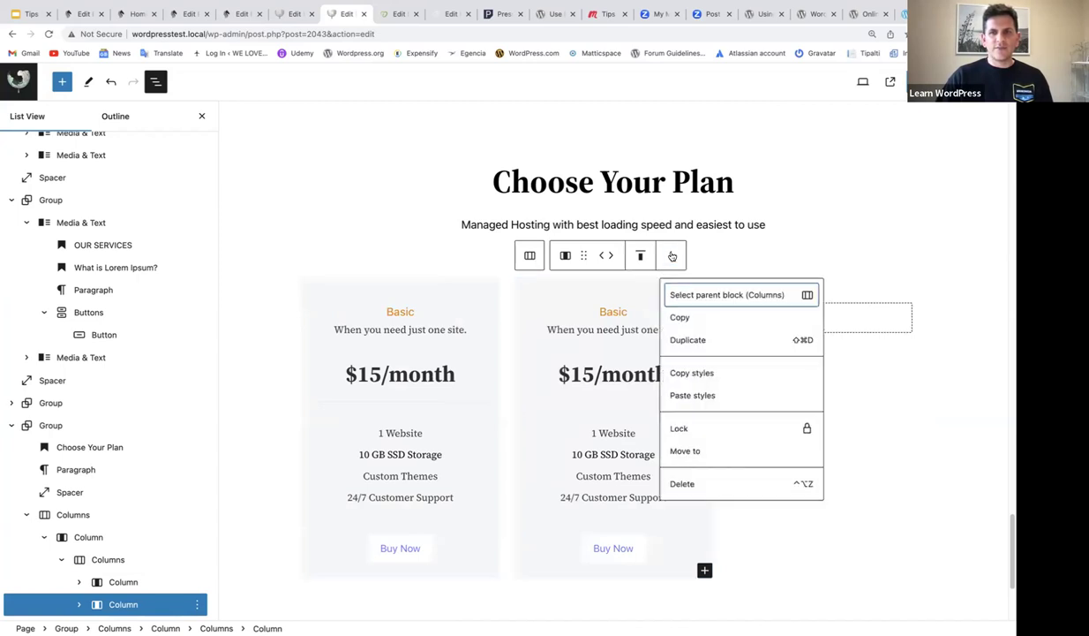
click(684, 340)
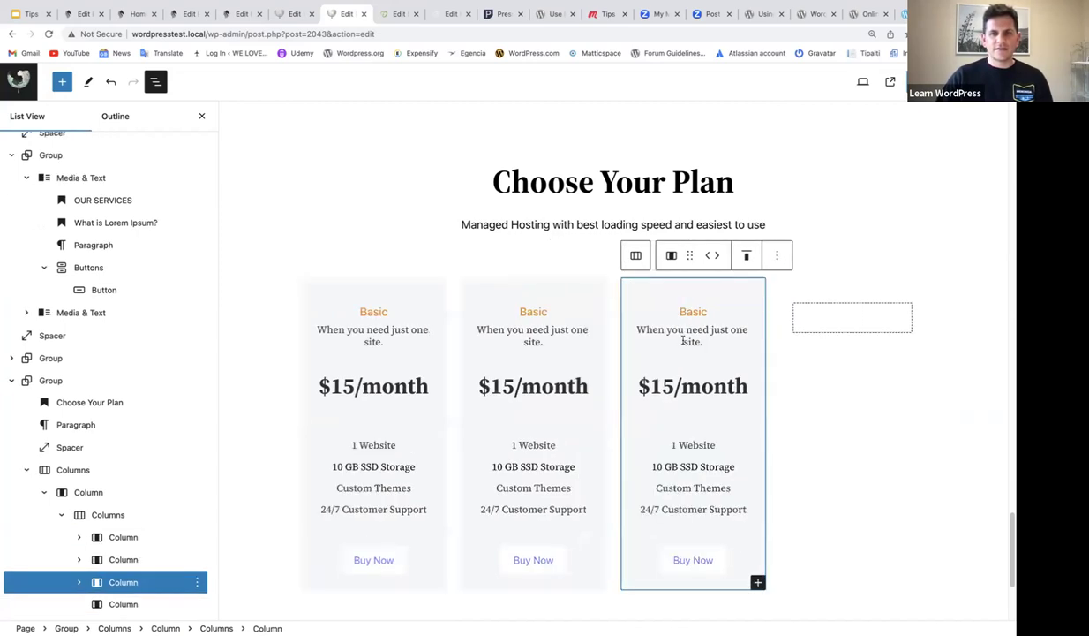
Delete the empty fourth column from the second Choose Your Plan section and compare the section with the finished pricing table above
click(851, 385)
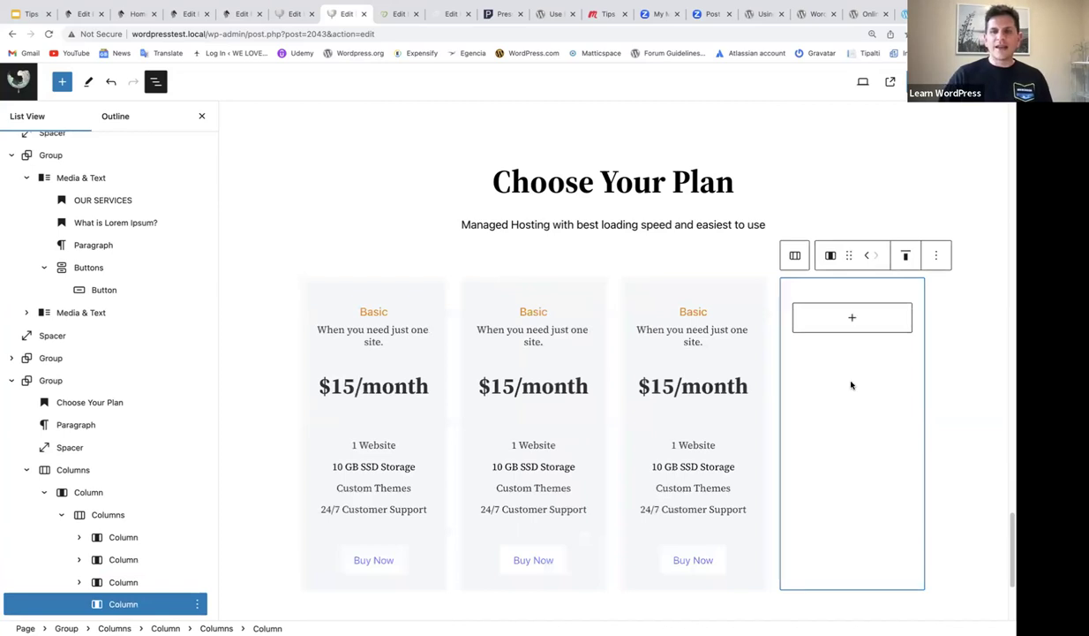
key(BackSpace)
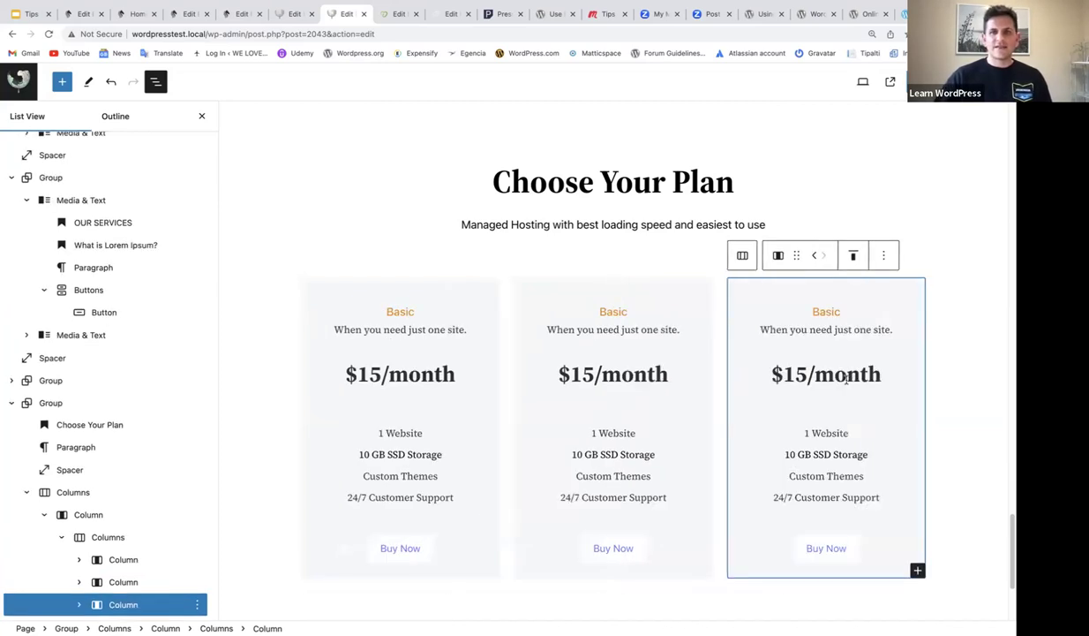
click(951, 315)
scroll(951, 313, down, 1)
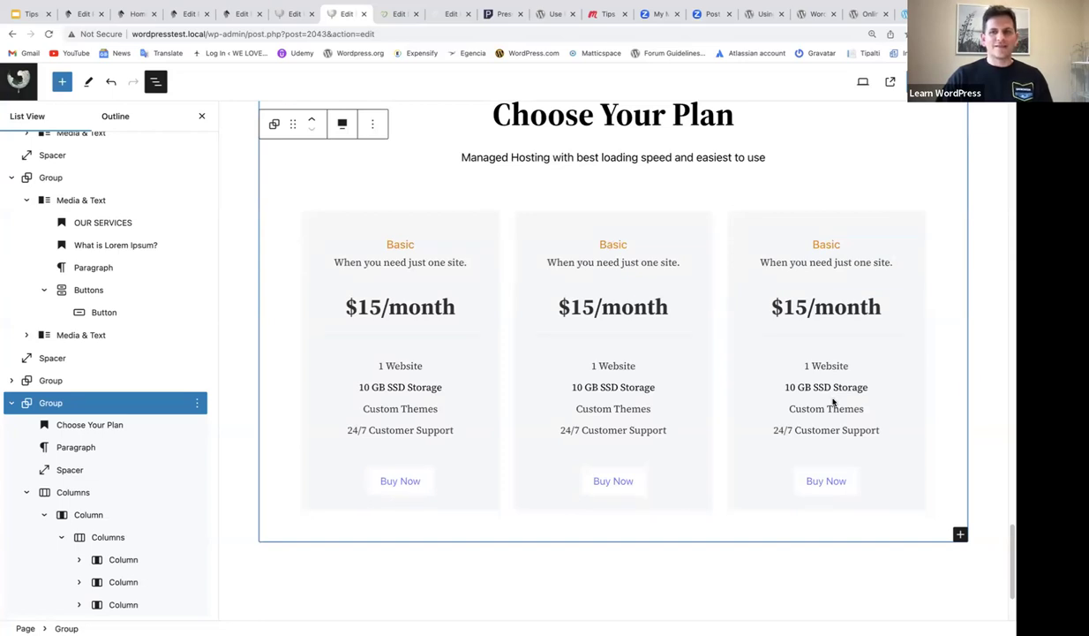
scroll(819, 387, up, 2)
scroll(819, 388, up, 6)
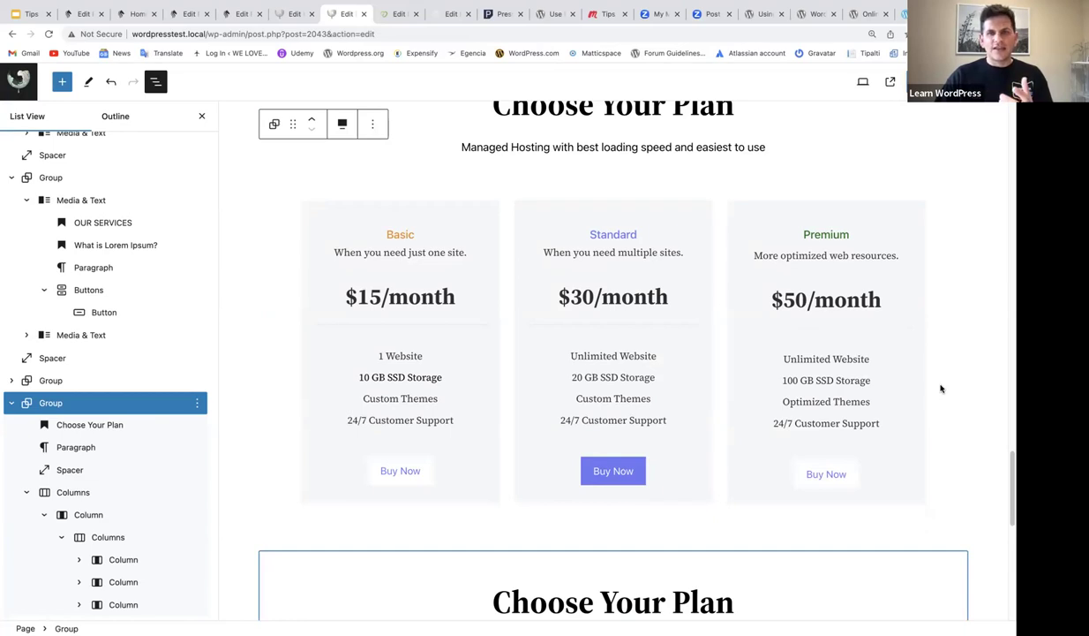
scroll(940, 390, down, 5)
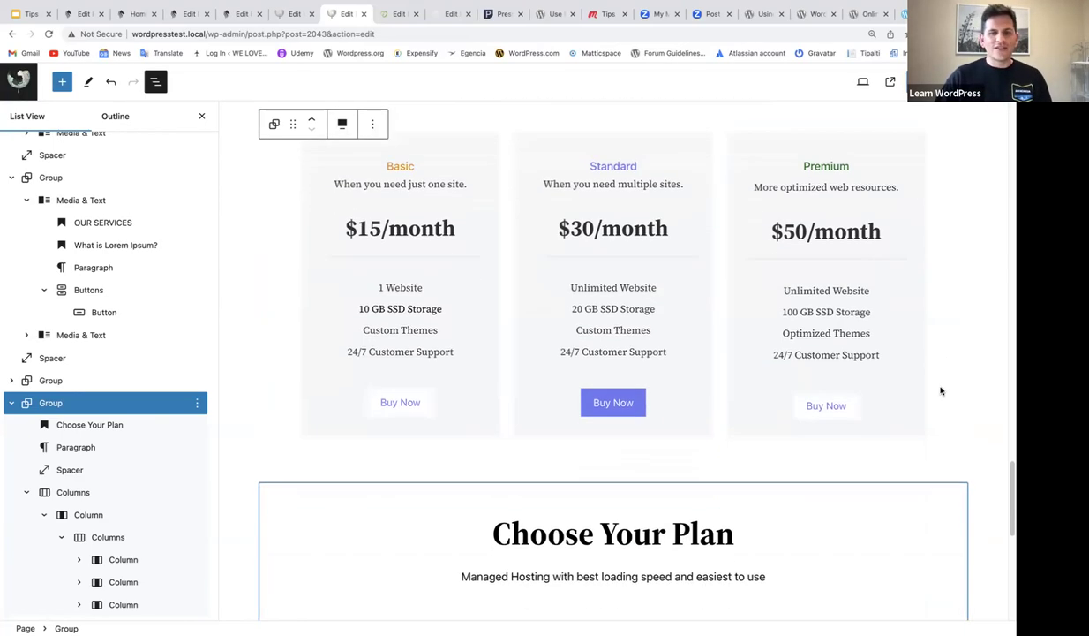
scroll(940, 389, down, 2)
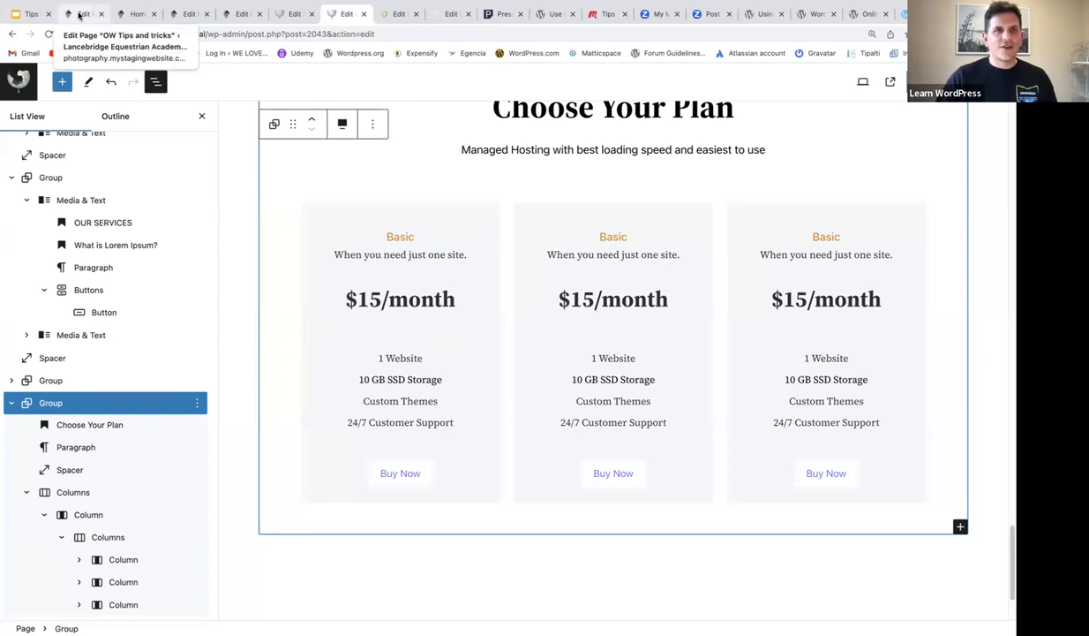
Switch to the OW Tips and tricks page, review its horse-riding sections and open the List View
click(79, 14)
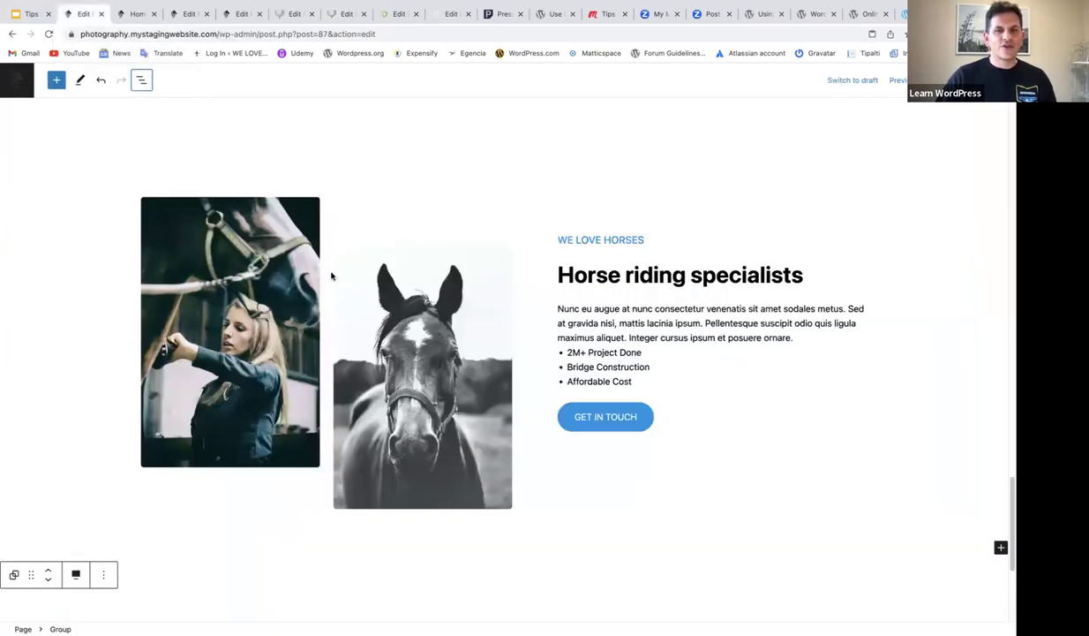
scroll(343, 280, up, 5)
scroll(342, 280, up, 2)
scroll(343, 280, down, 4)
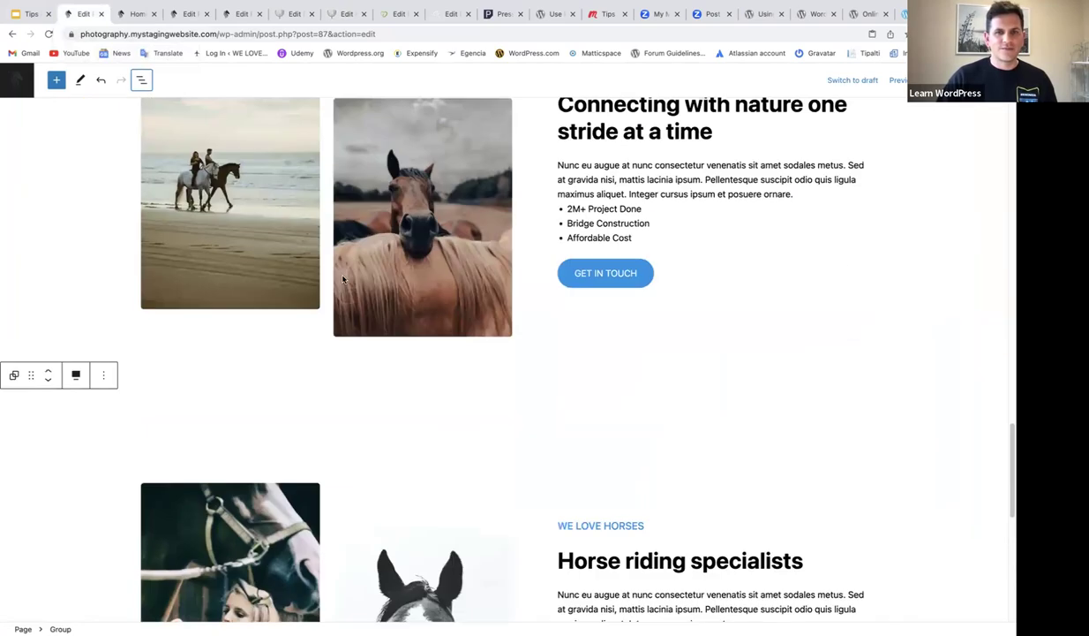
scroll(343, 280, up, 6)
scroll(343, 279, up, 10)
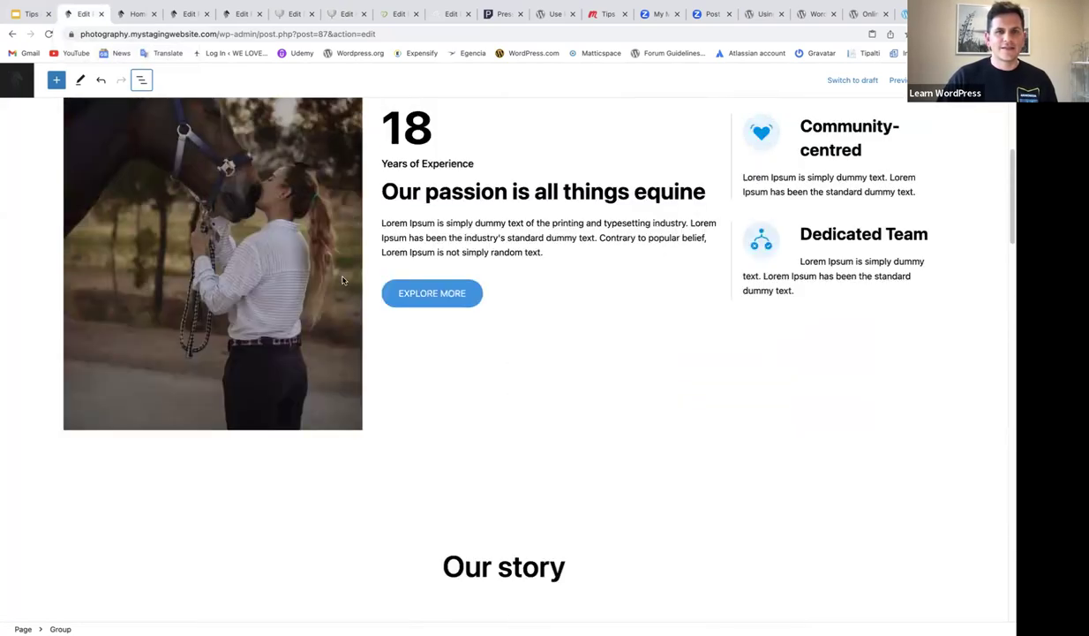
scroll(342, 282, down, 1)
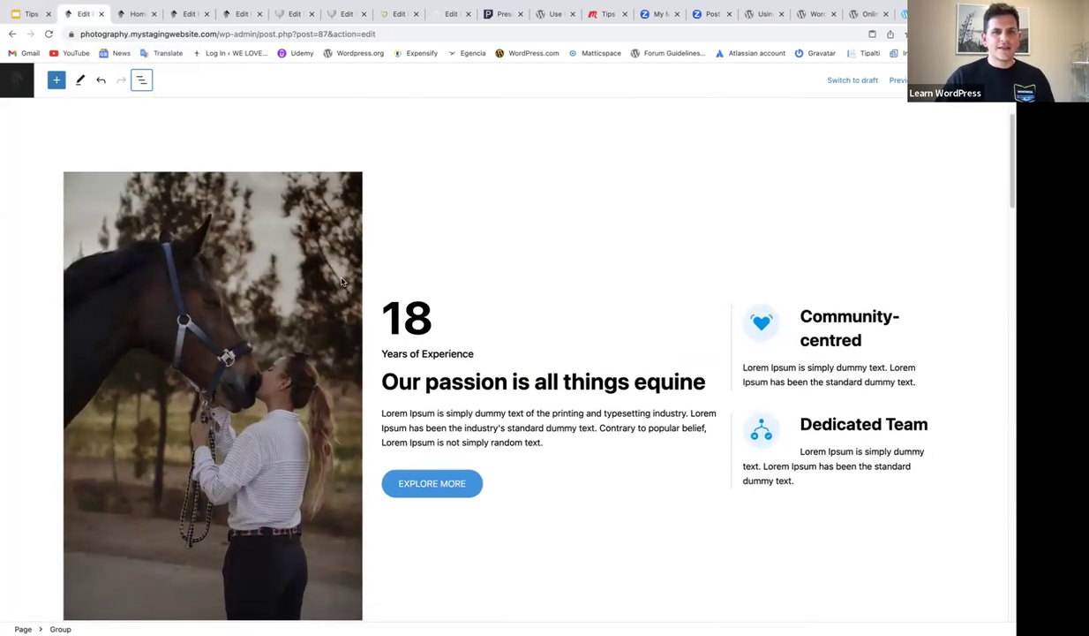
click(141, 81)
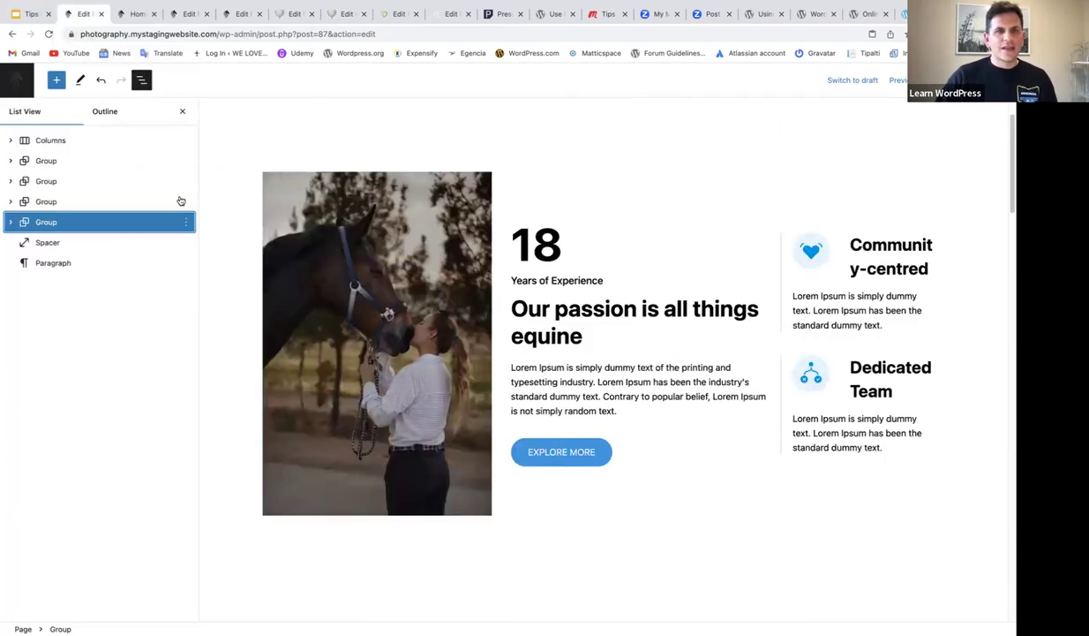
Move the Columns block about 18 years of experience down one position, below the Our story group
click(631, 171)
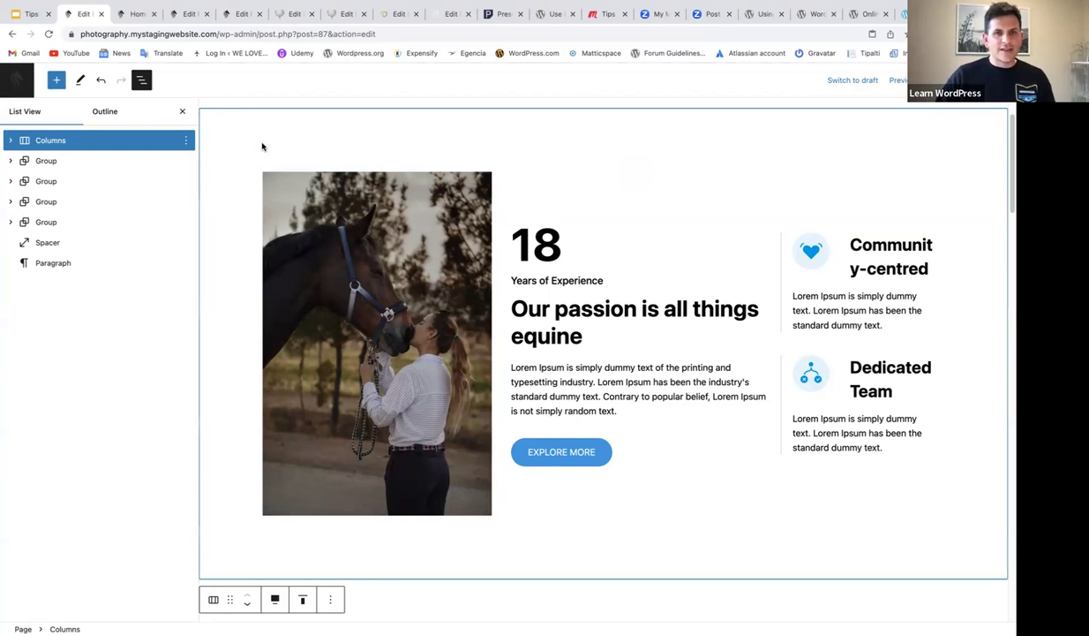
scroll(433, 353, down, 3)
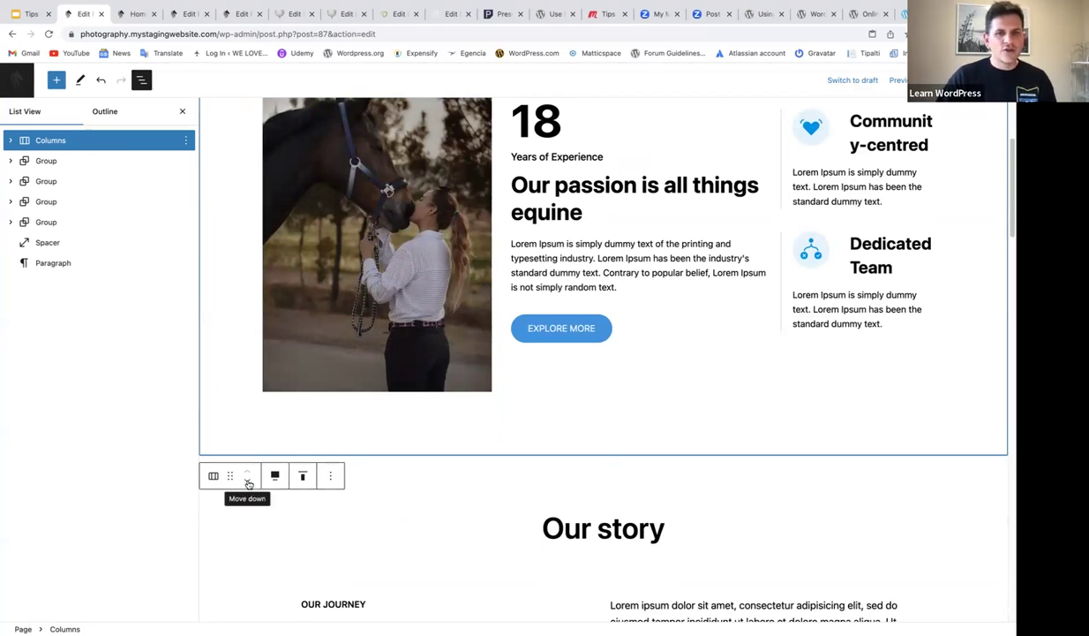
click(248, 483)
scroll(270, 462, up, 3)
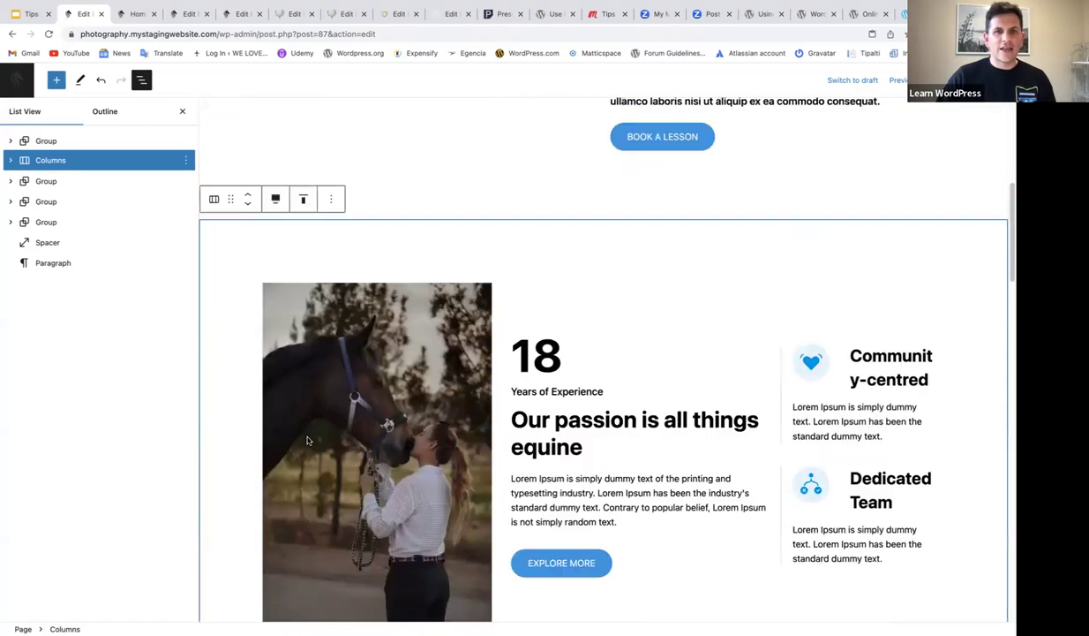
Move the Columns block about 18 years of experience down one more position, below the Meet our team group
scroll(308, 441, up, 3)
scroll(307, 442, down, 7)
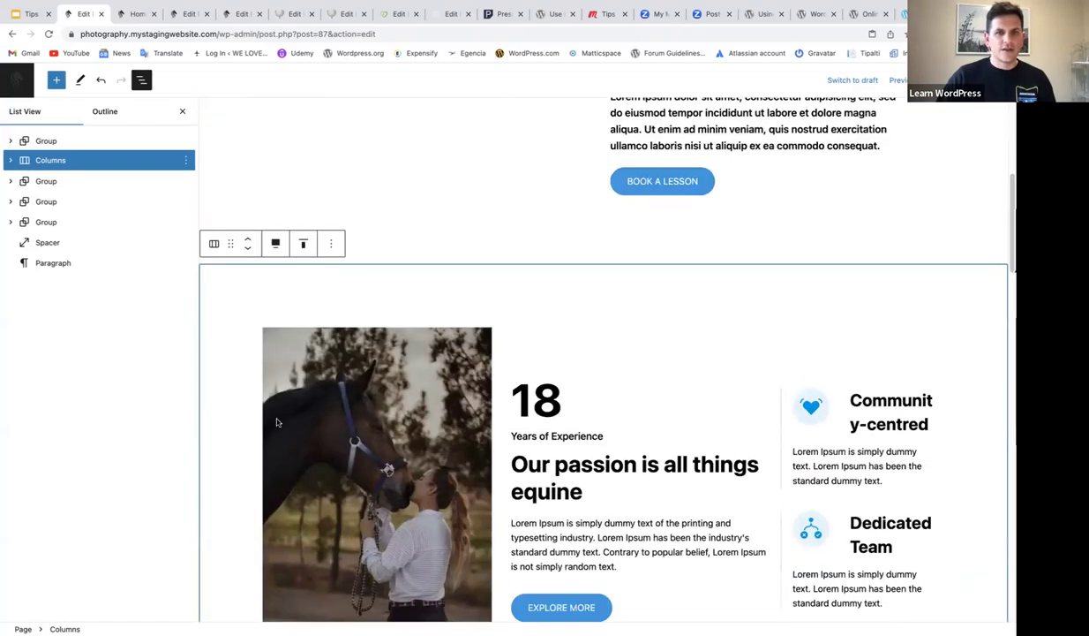
scroll(213, 223, down, 2)
click(248, 124)
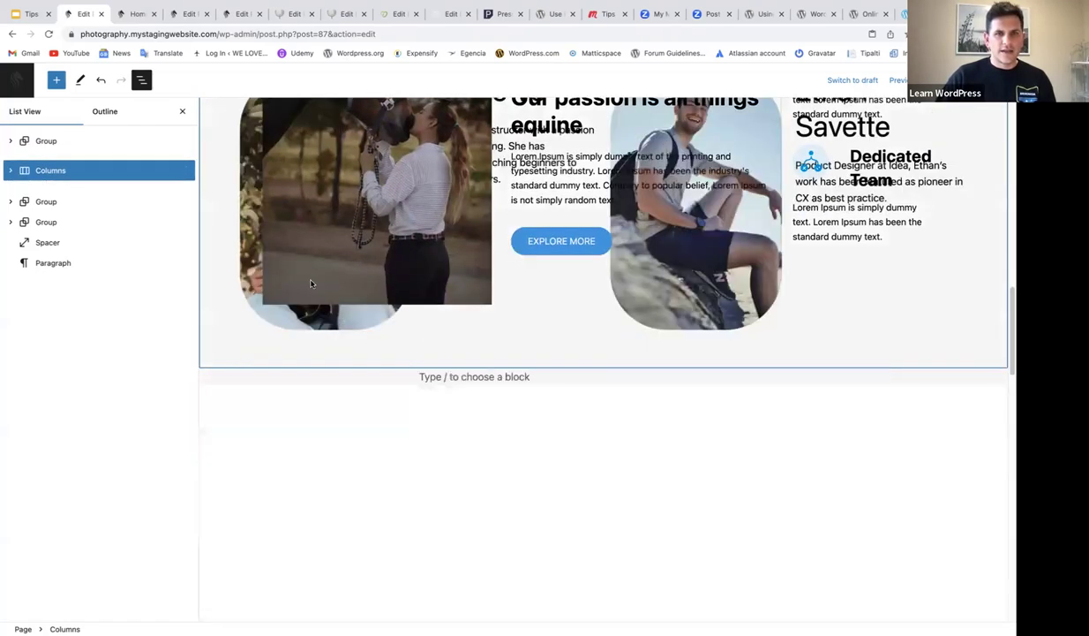
scroll(312, 287, up, 10)
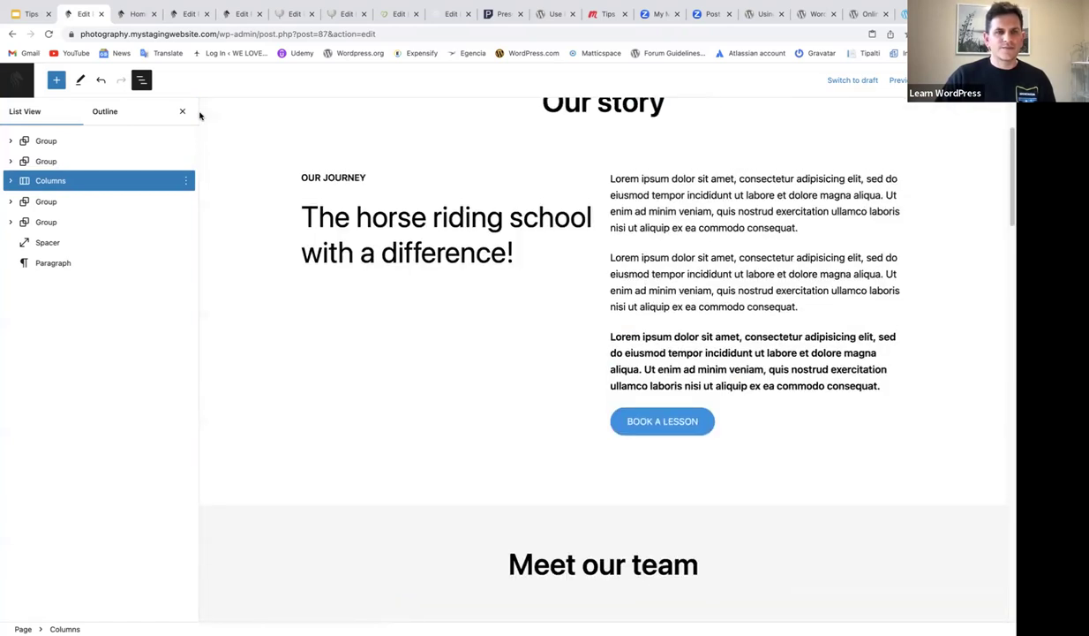
Undo both downward moves of the Columns block about 18 years of experience
click(100, 80)
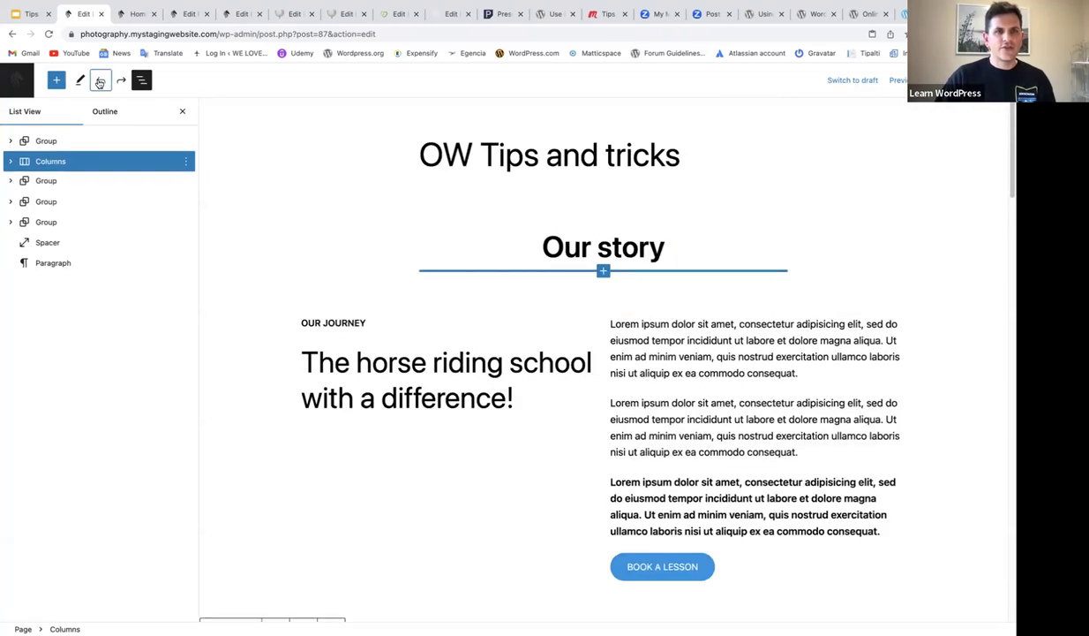
click(101, 80)
scroll(388, 366, up, 2)
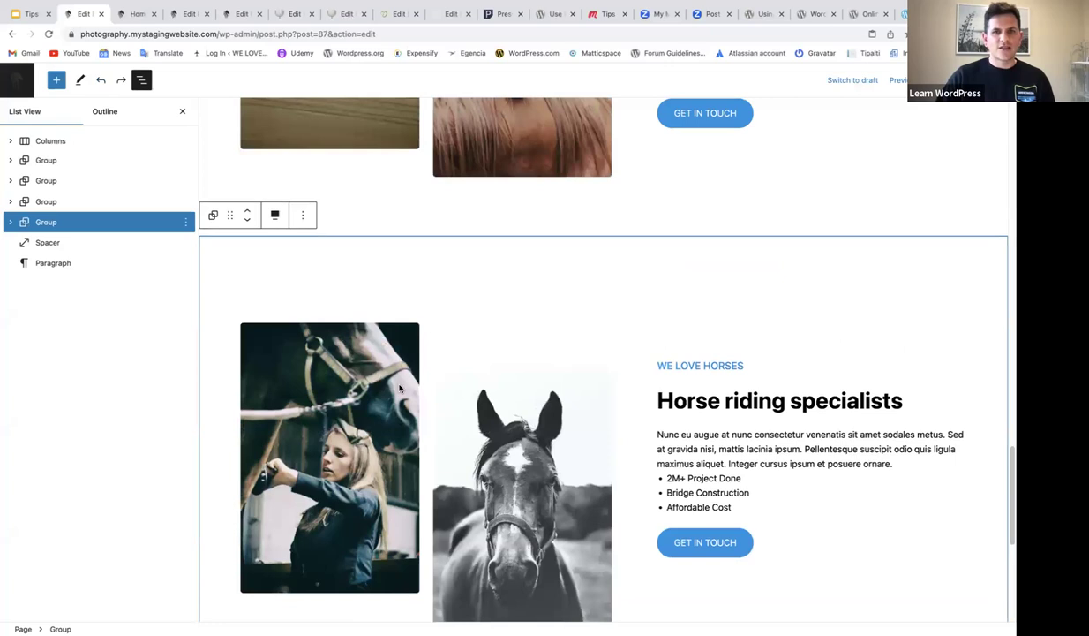
Move the first image column in the Horse riding specialists section one position right, undo the move and collapse the Group
scroll(393, 375, down, 2)
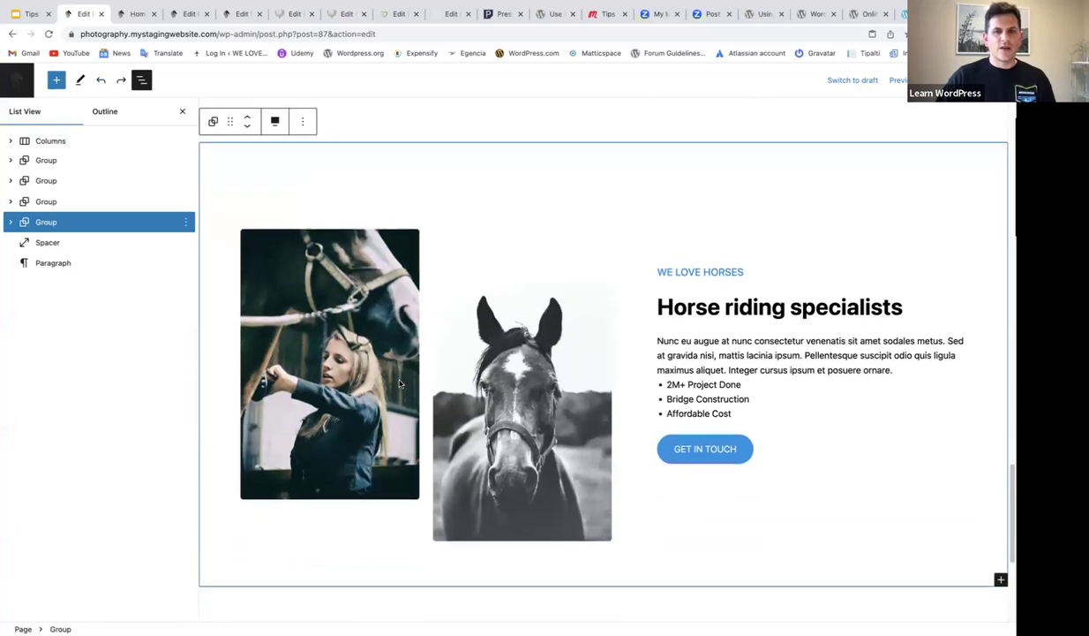
click(314, 292)
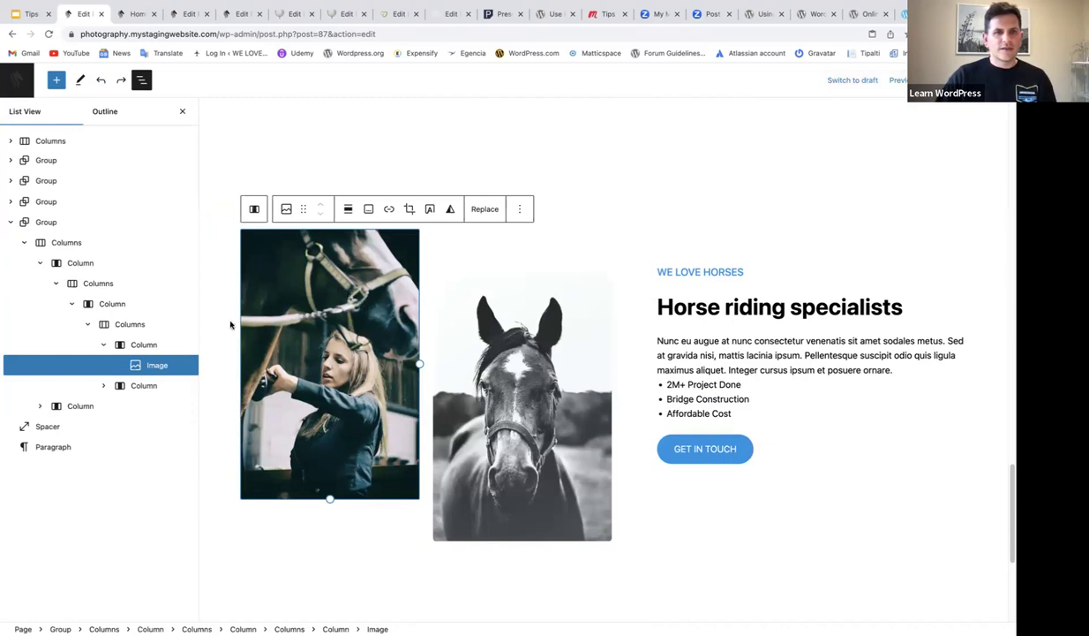
click(139, 345)
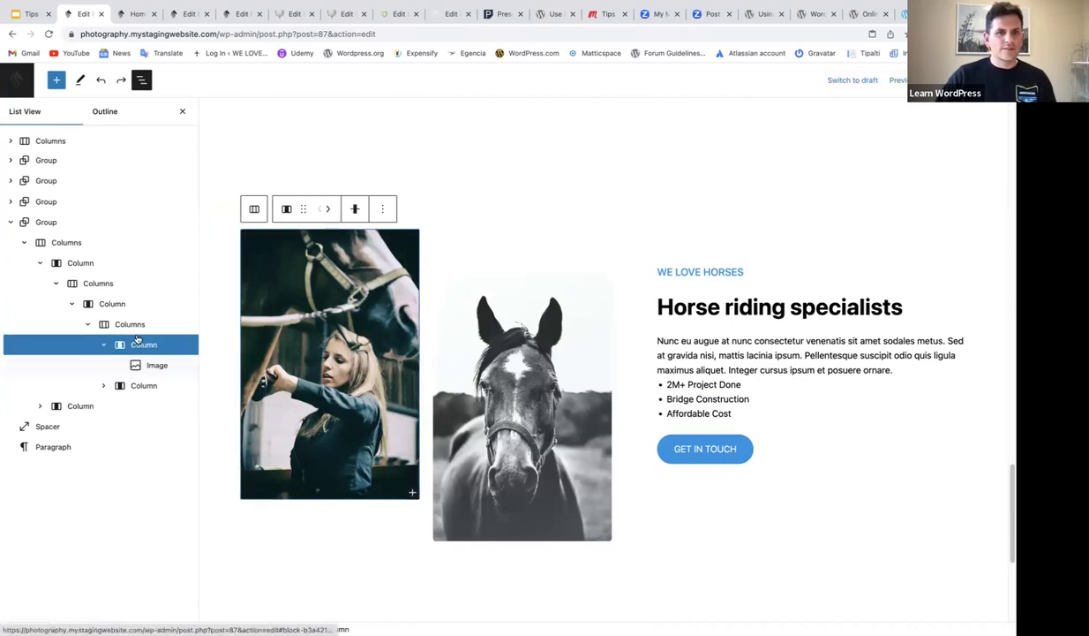
click(329, 210)
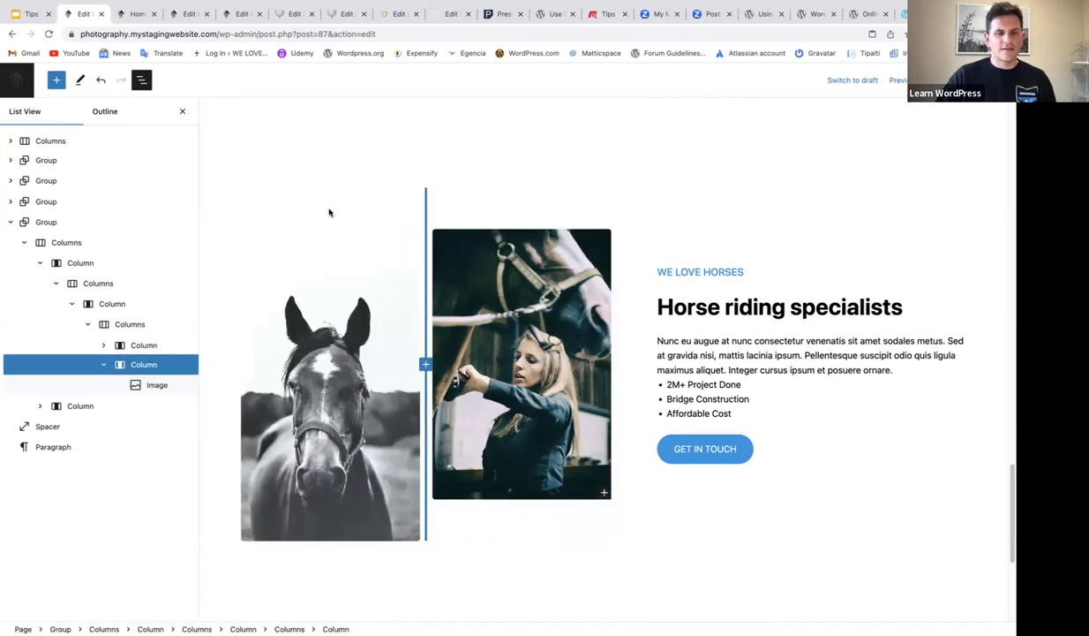
click(101, 82)
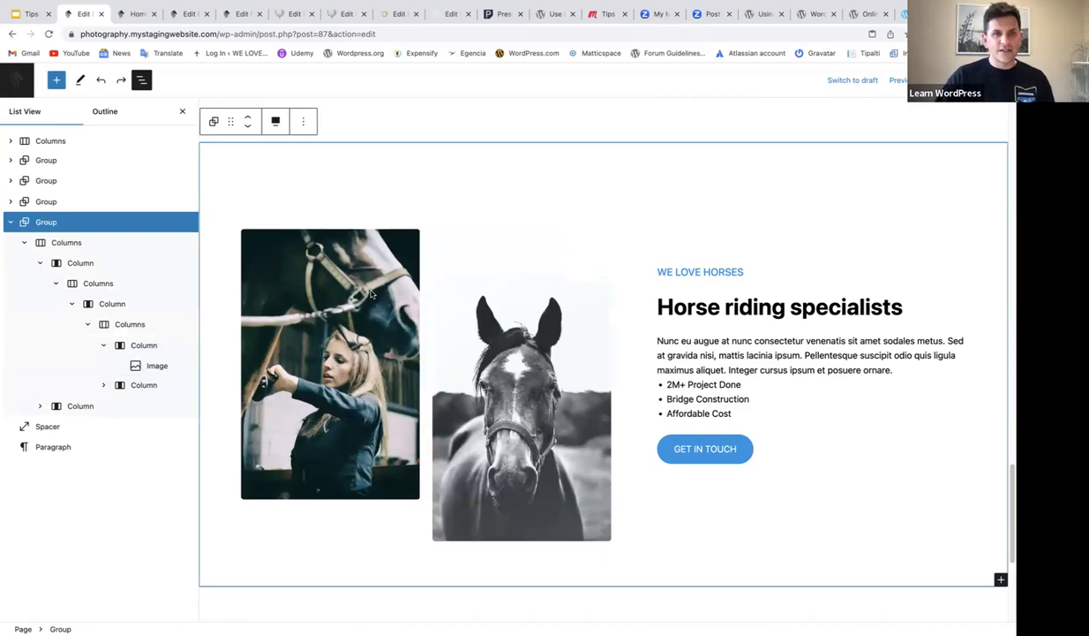
click(10, 222)
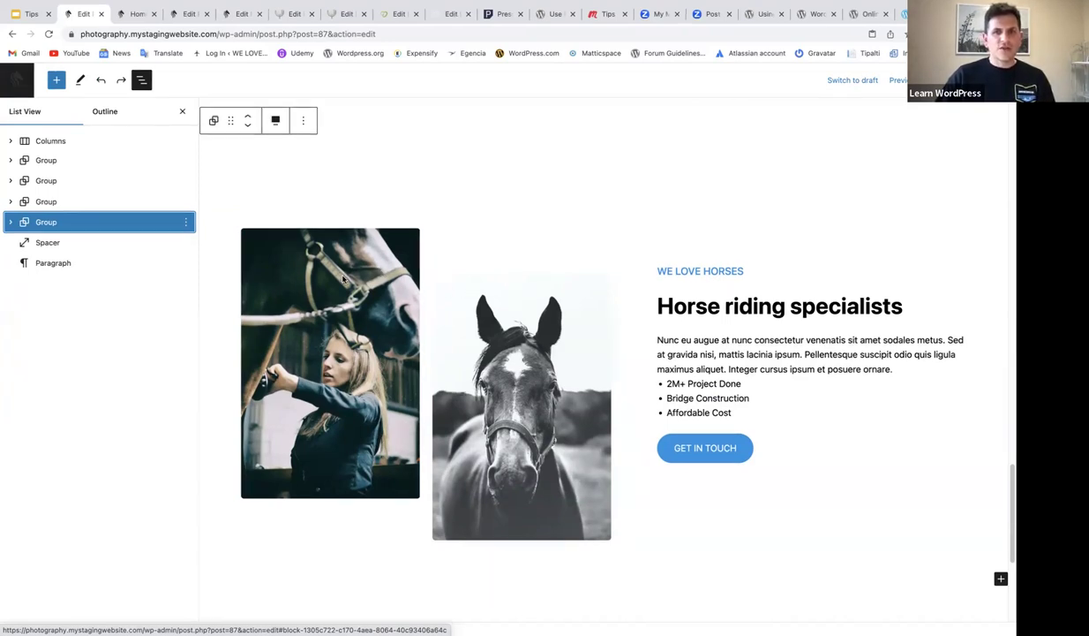
Move the Columns block from the start of the OW Tips and tricks page to between the Spacer and the Paragraph
click(47, 141)
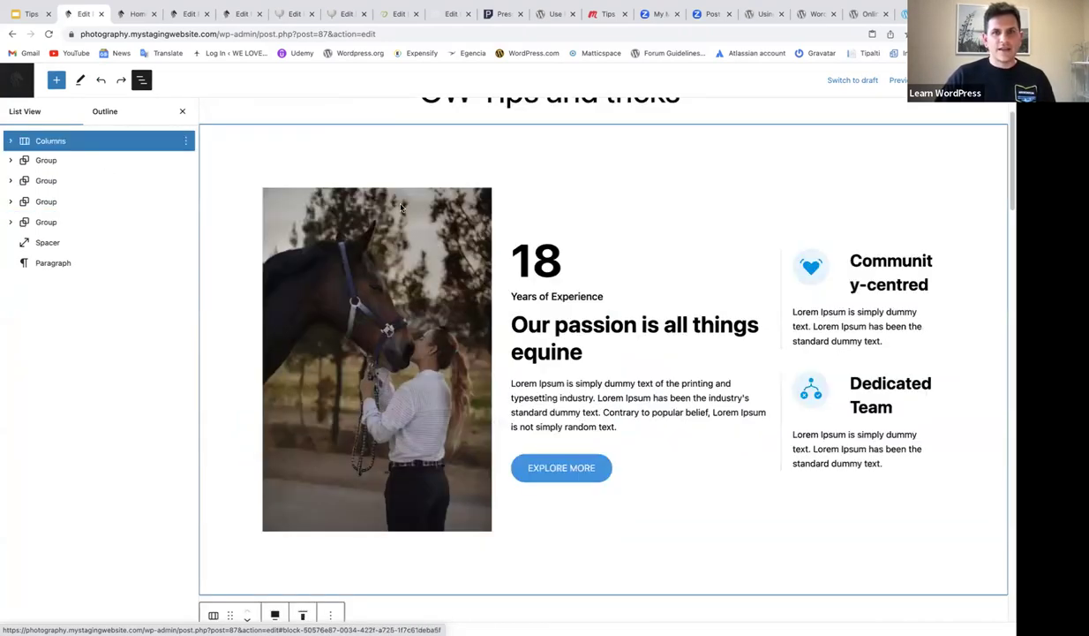
scroll(401, 208, up, 1)
scroll(573, 270, down, 1)
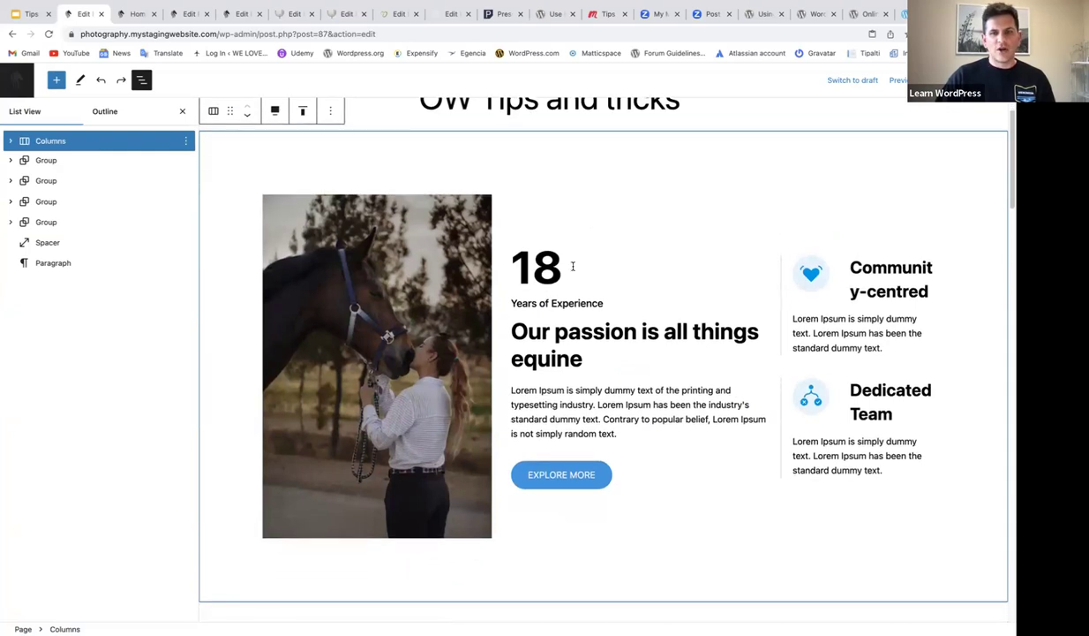
click(60, 144)
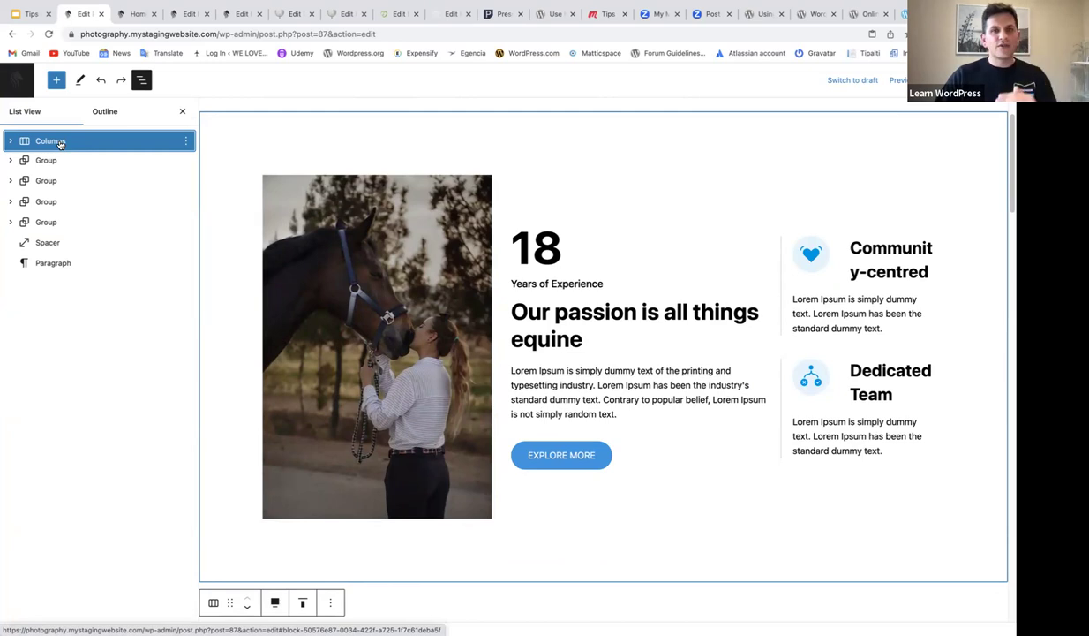
drag(61, 144, 48, 235)
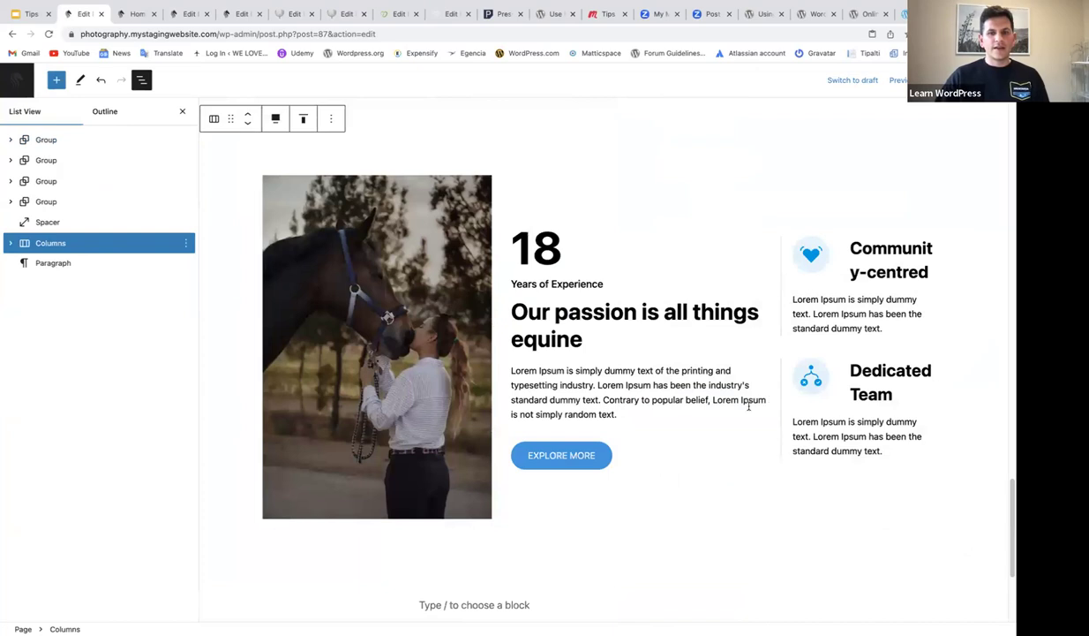
scroll(751, 406, up, 3)
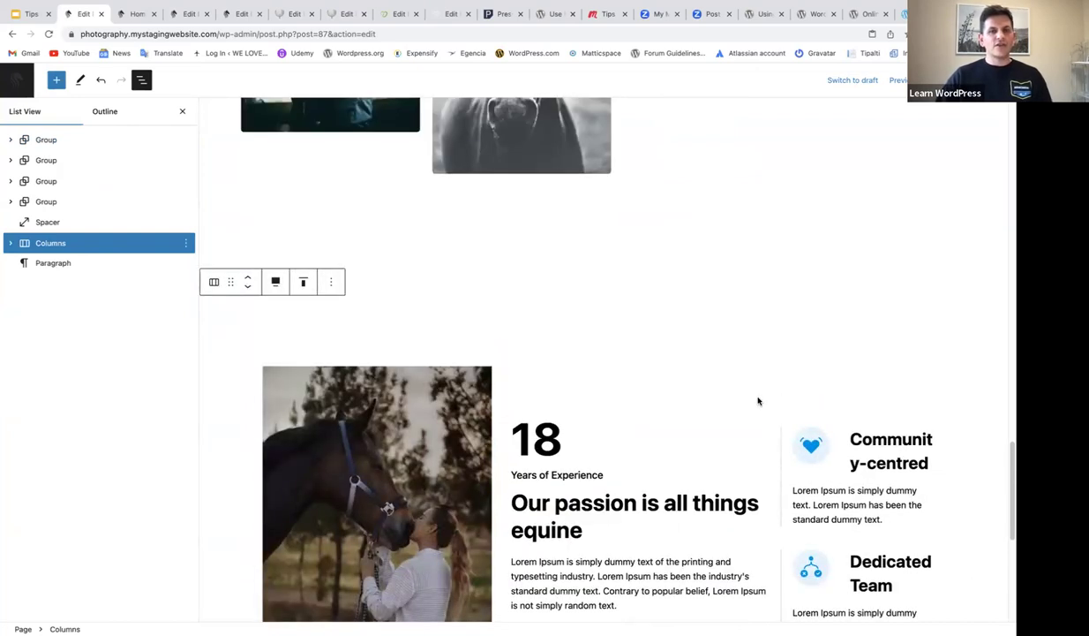
scroll(756, 400, up, 1)
scroll(757, 399, up, 1)
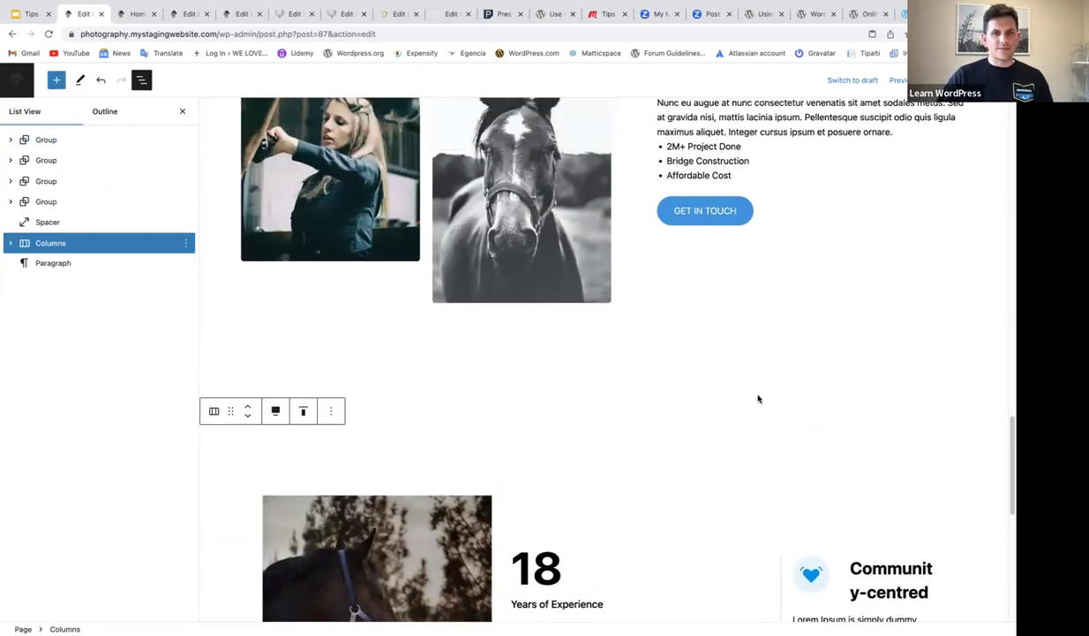
scroll(757, 397, down, 2)
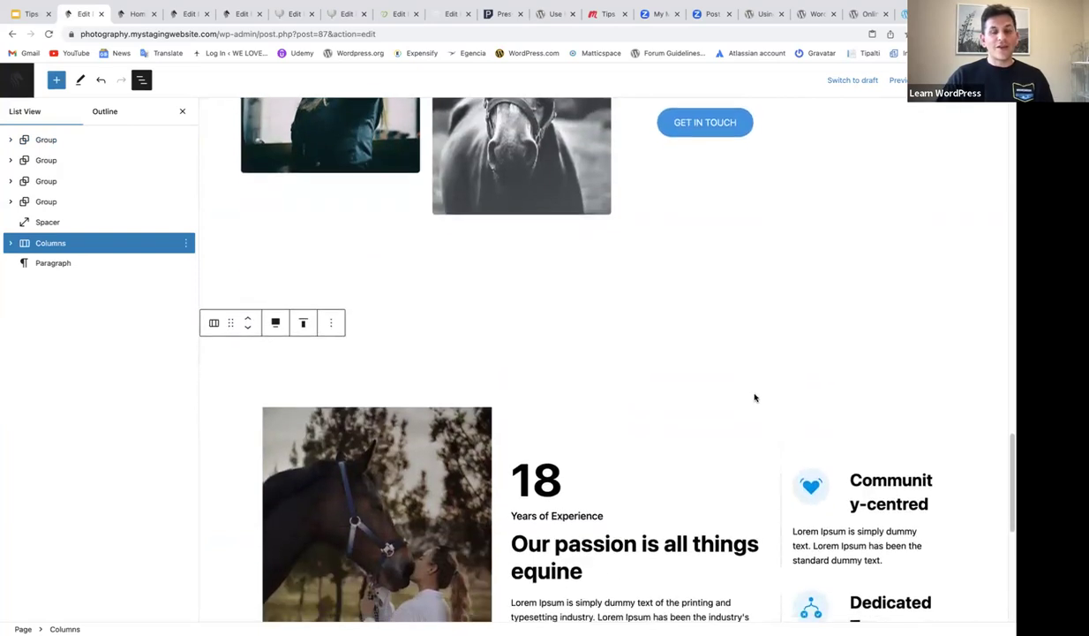
scroll(752, 393, down, 3)
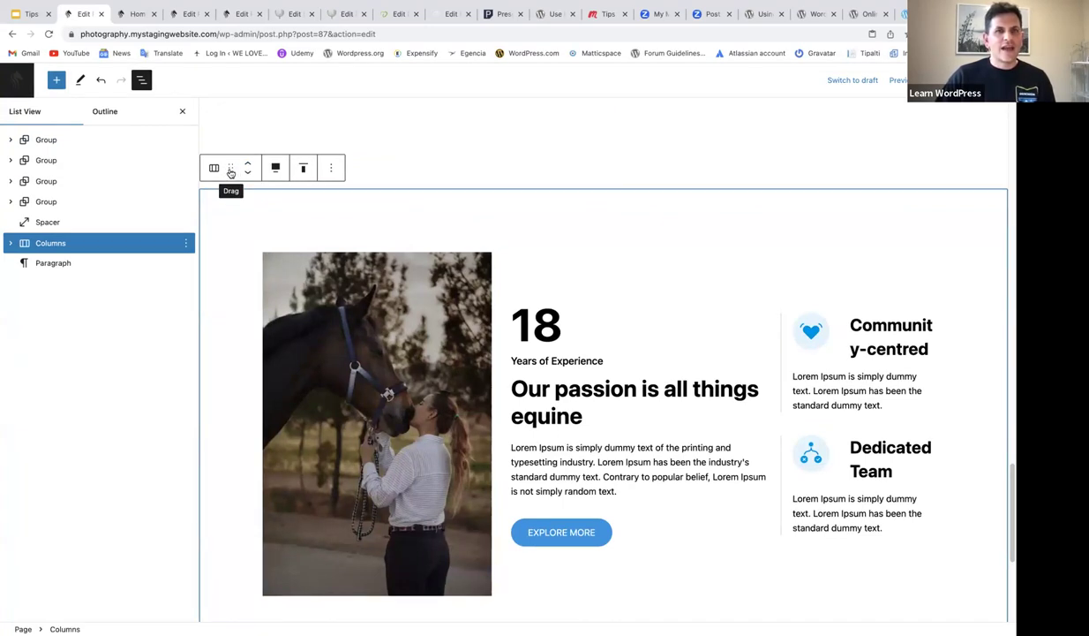
Move the Columns block into the last Group, directly above the Horse riding specialists content, and inspect that Group
drag(231, 169, 413, 253)
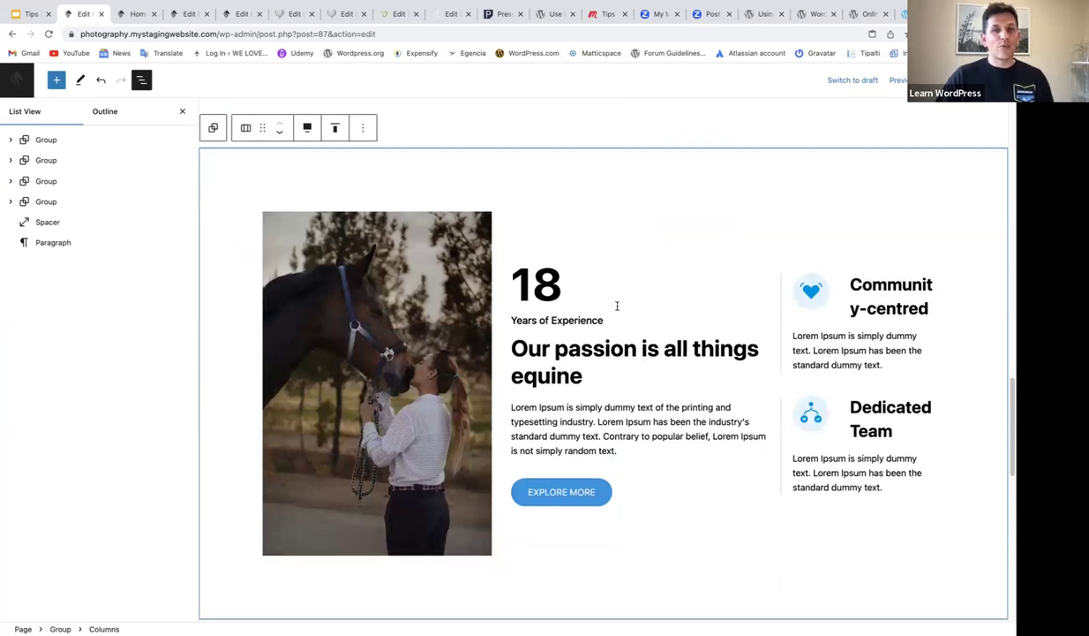
scroll(618, 306, down, 4)
scroll(617, 306, down, 4)
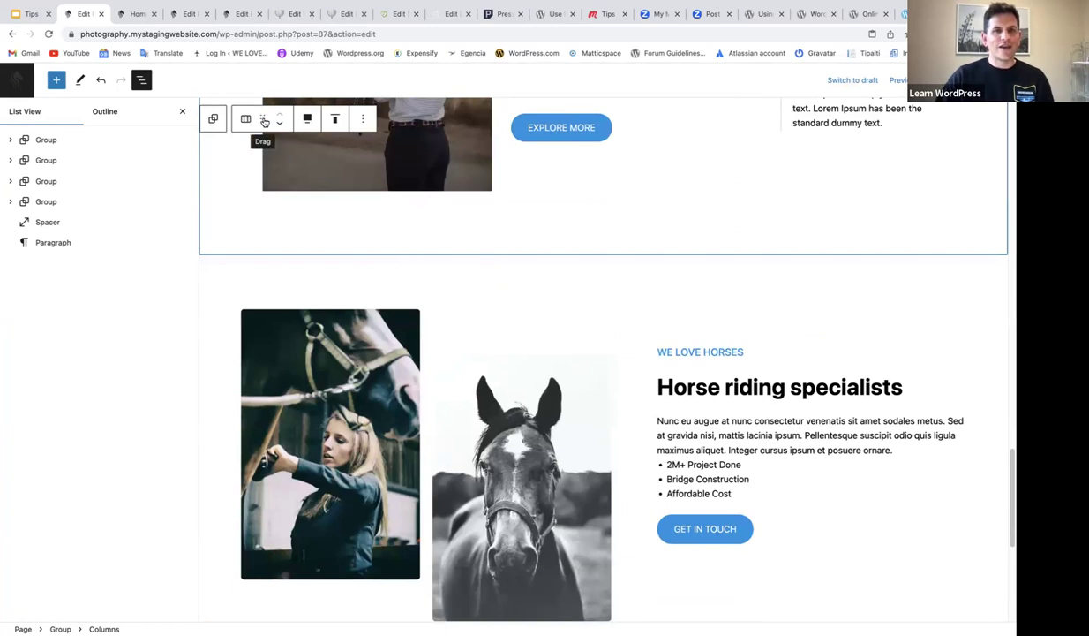
scroll(589, 370, down, 4)
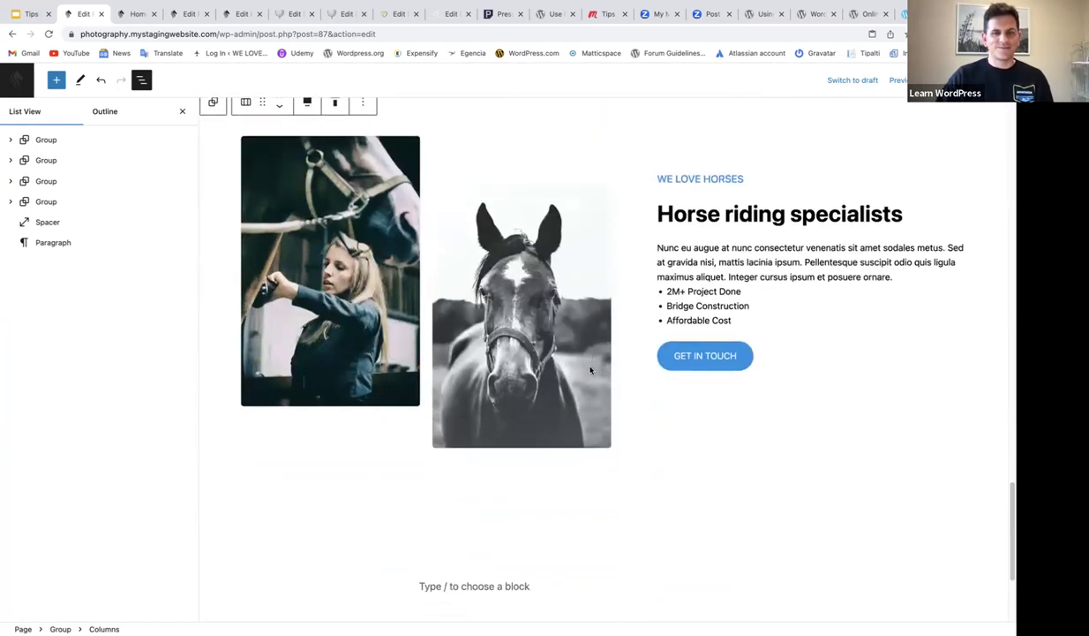
scroll(591, 370, up, 8)
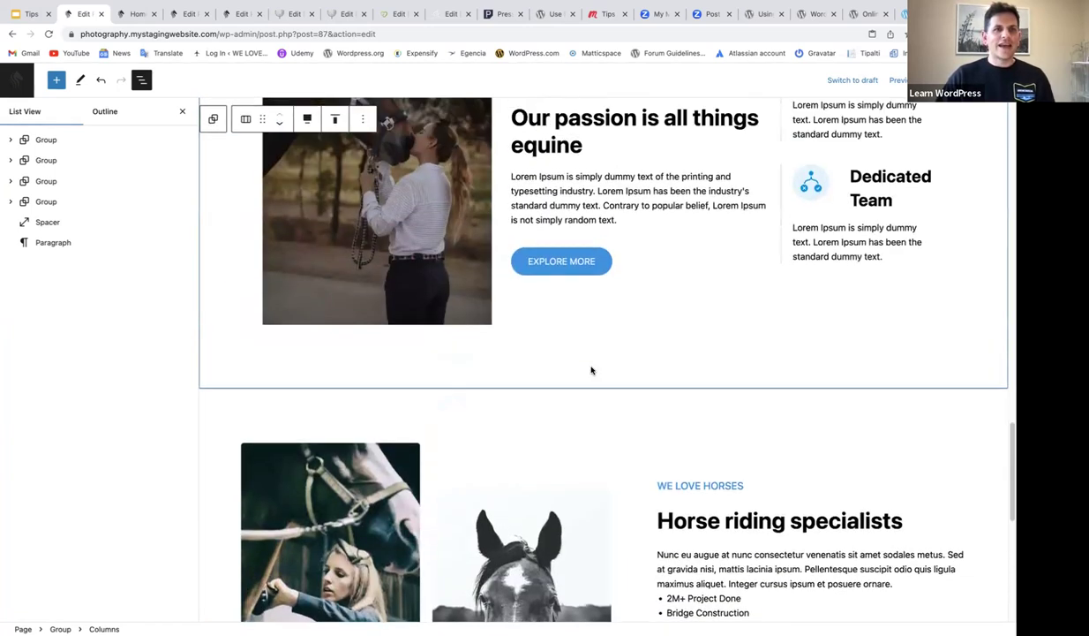
click(59, 204)
scroll(251, 283, down, 7)
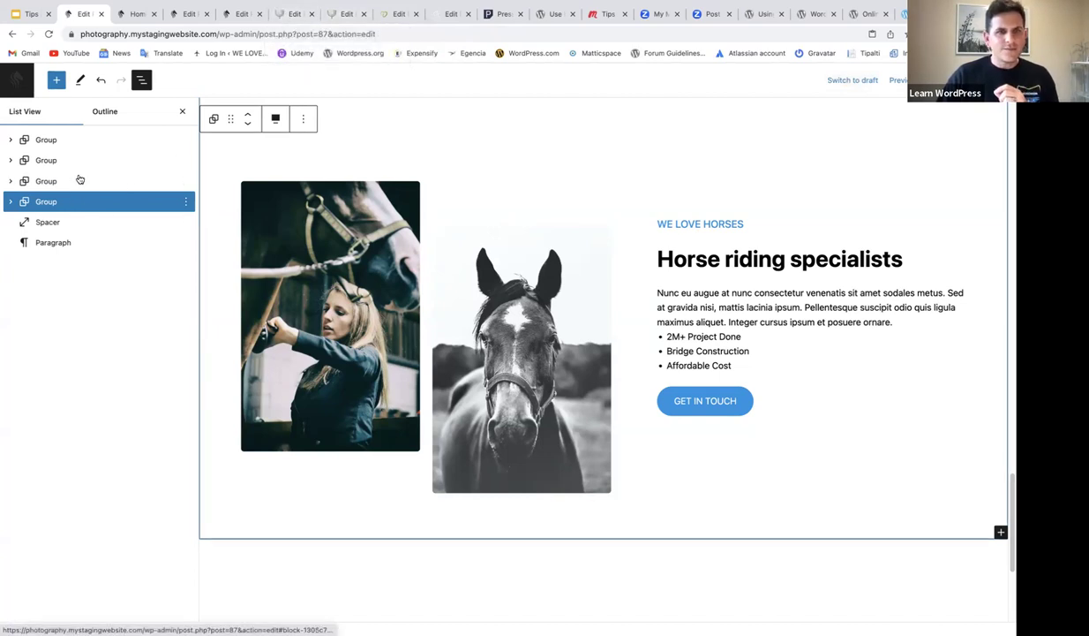
Undo the last two relocations of the Columns block and review the start of the page
click(102, 82)
click(101, 83)
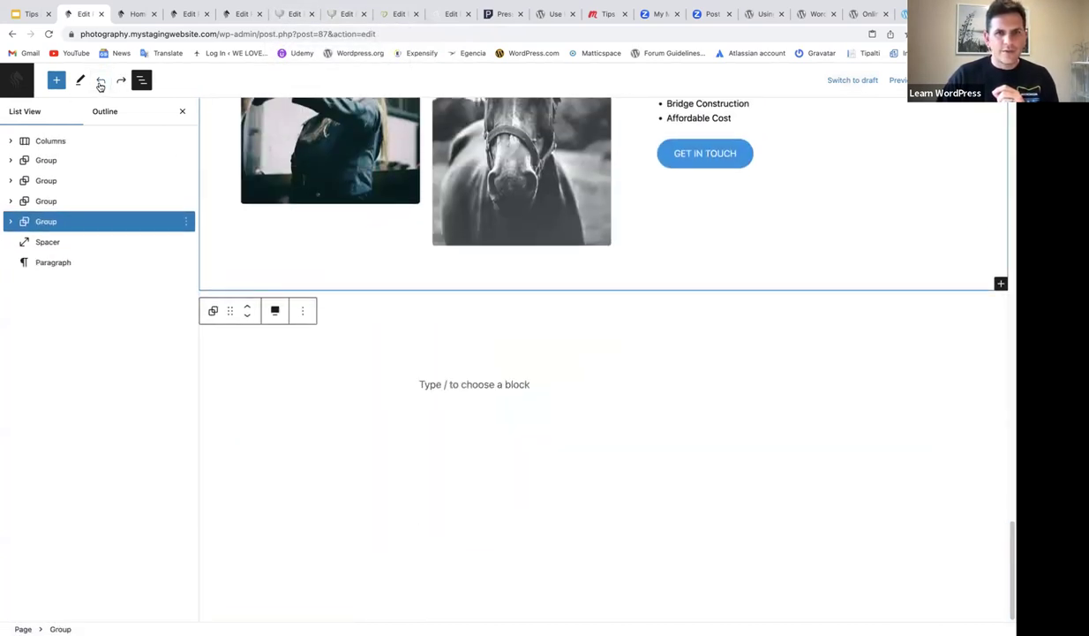
scroll(346, 394, up, 10)
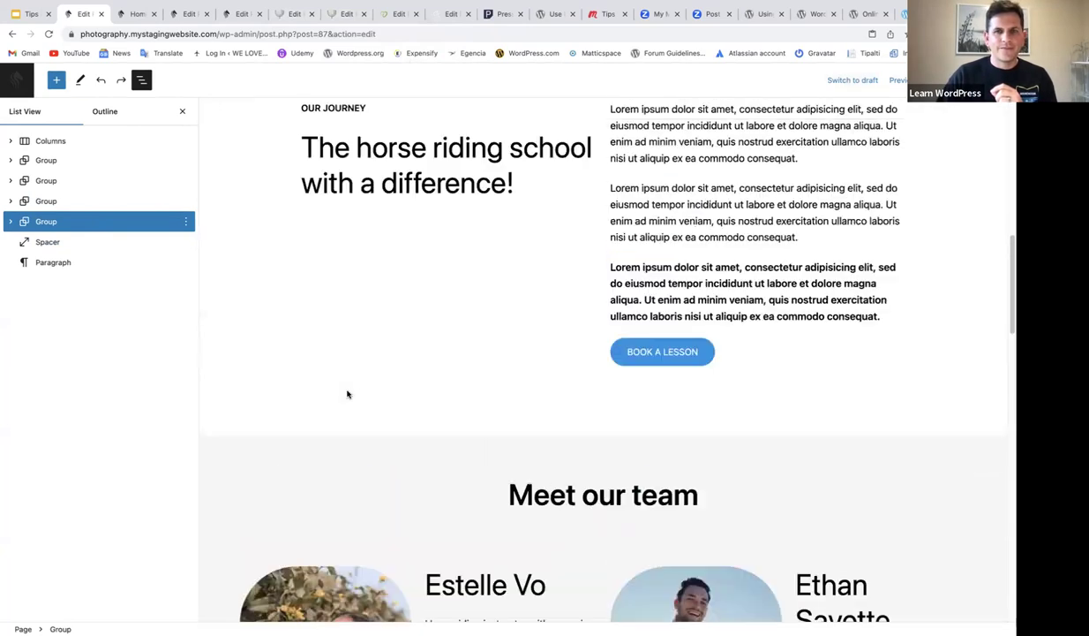
scroll(347, 394, up, 10)
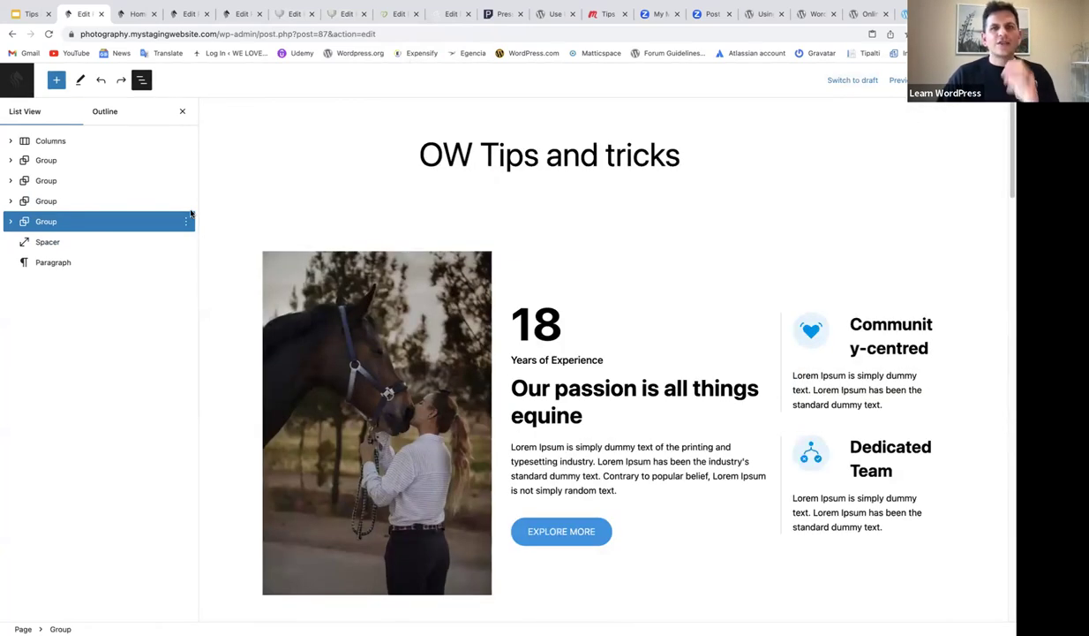
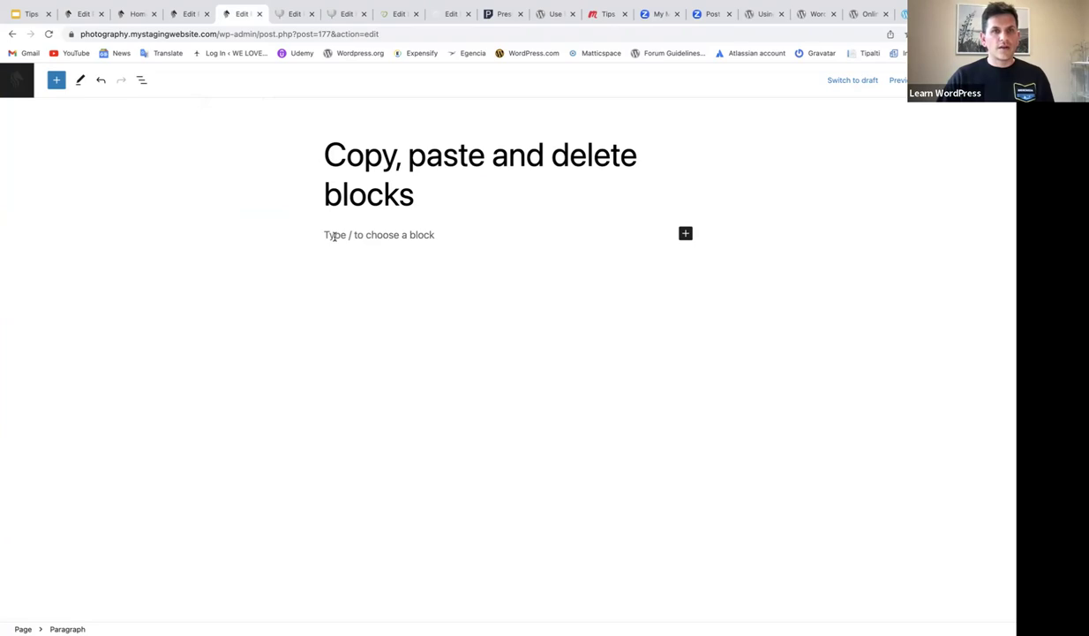
Paste the copied horse-riding blocks into the empty Copy, paste and delete blocks page and check the pasted sections
key(super+v)
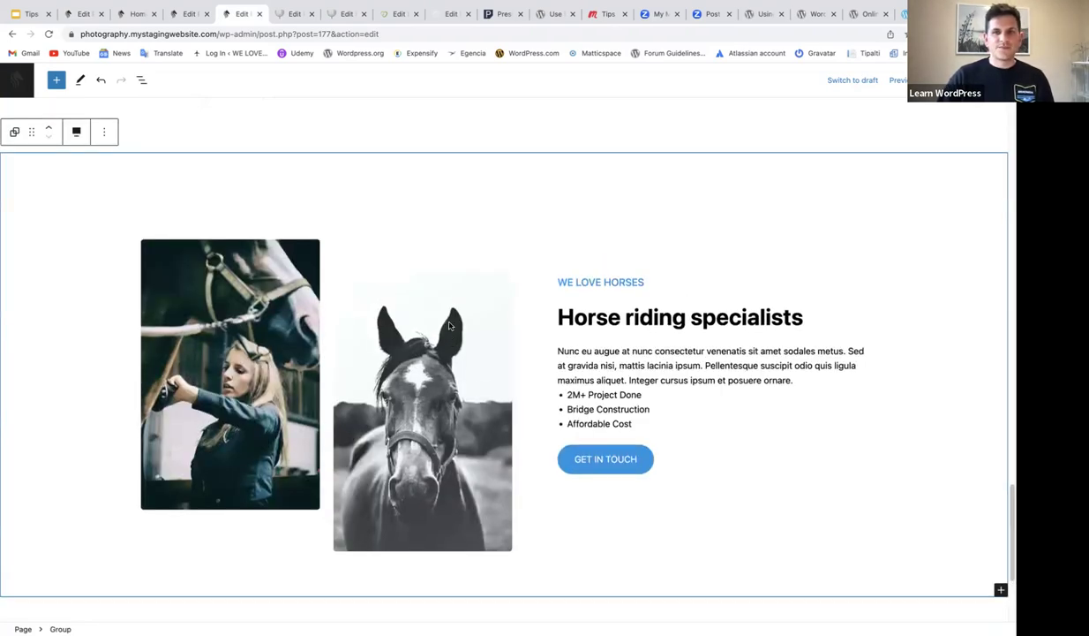
scroll(448, 327, up, 15)
scroll(450, 325, up, 15)
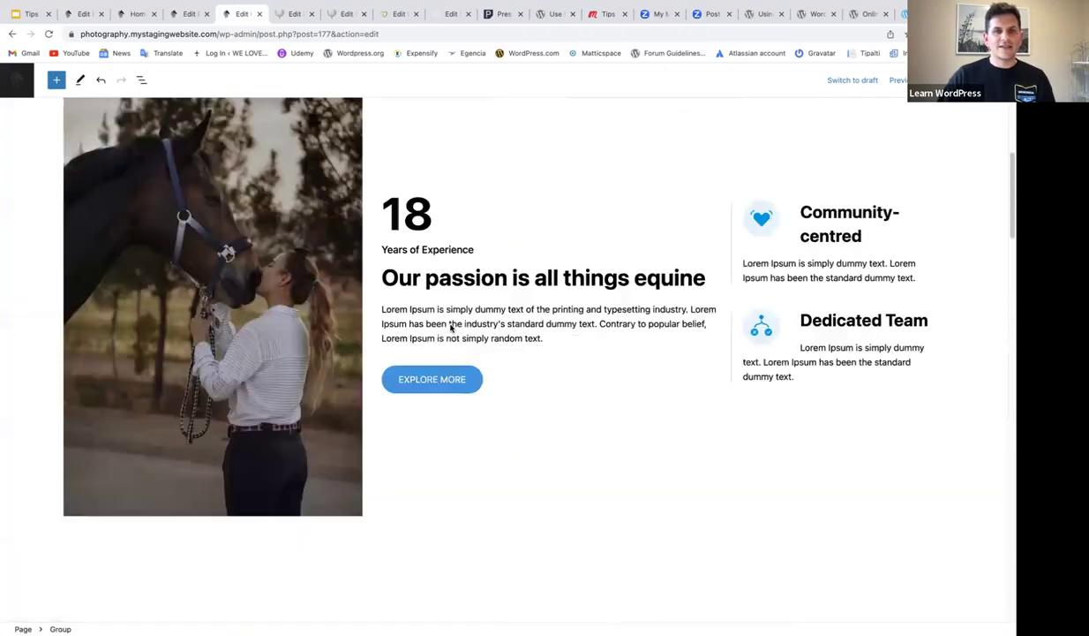
scroll(450, 326, up, 5)
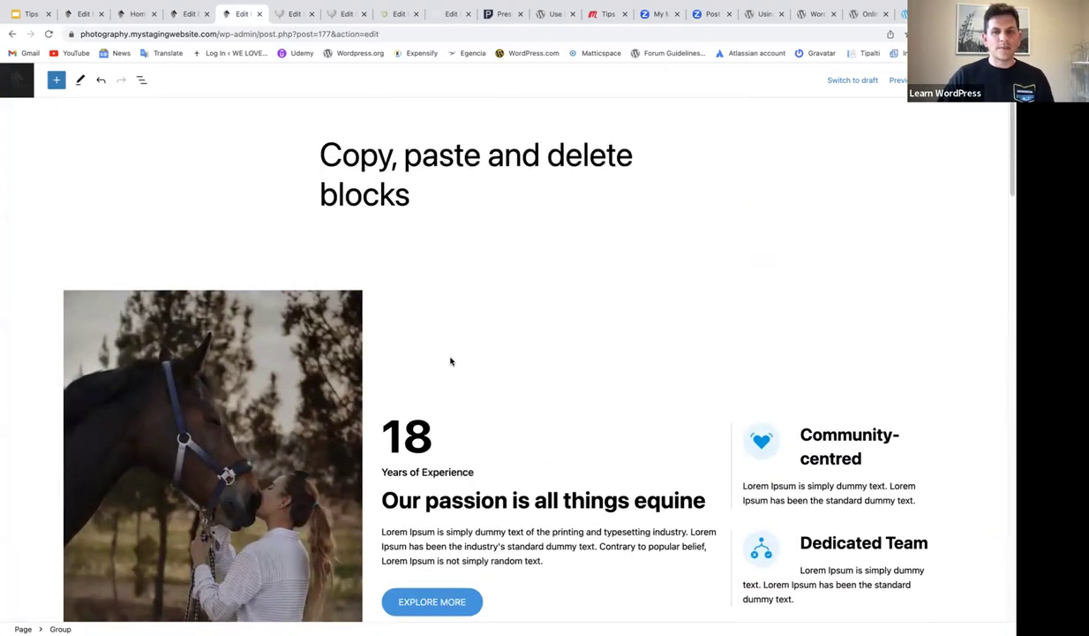
scroll(449, 360, down, 2)
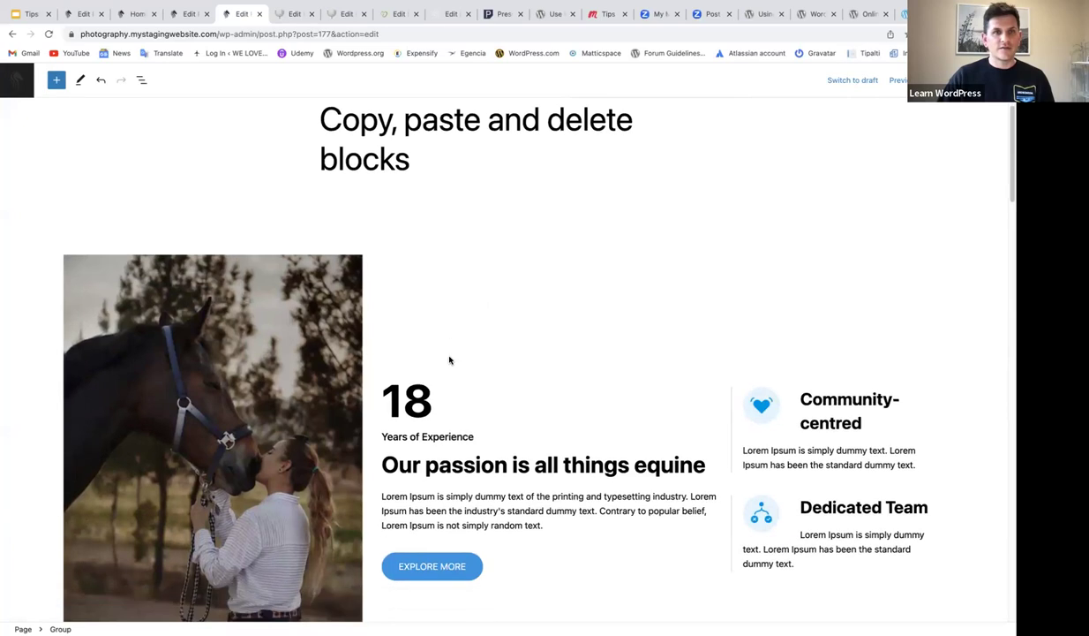
Remove the last two Group blocks from the Copy, paste and delete blocks page and review the sections that remain
click(141, 81)
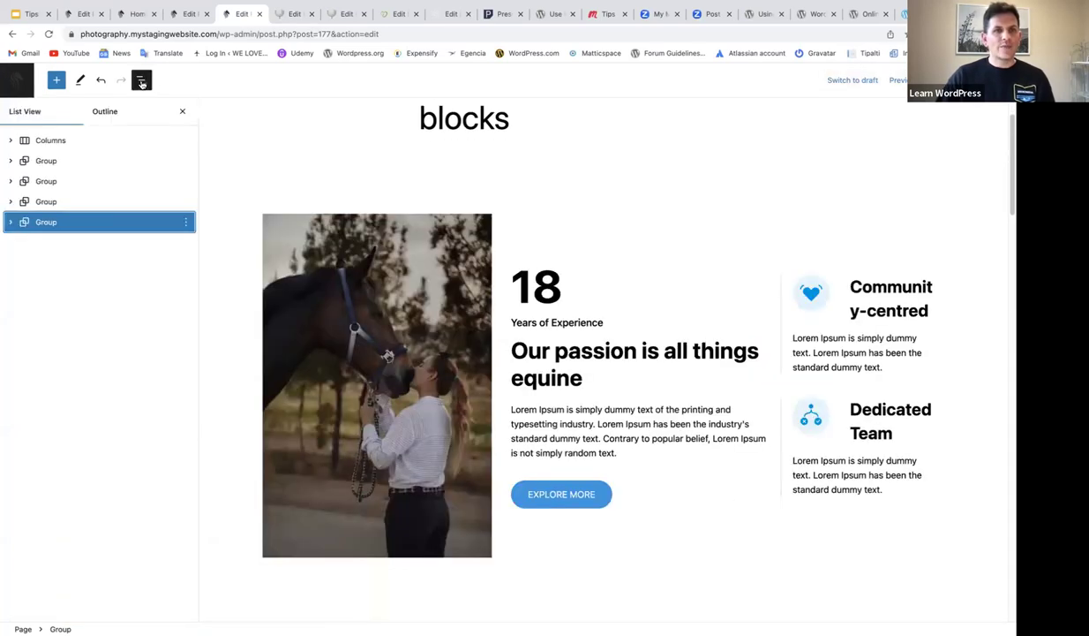
scroll(395, 267, down, 2)
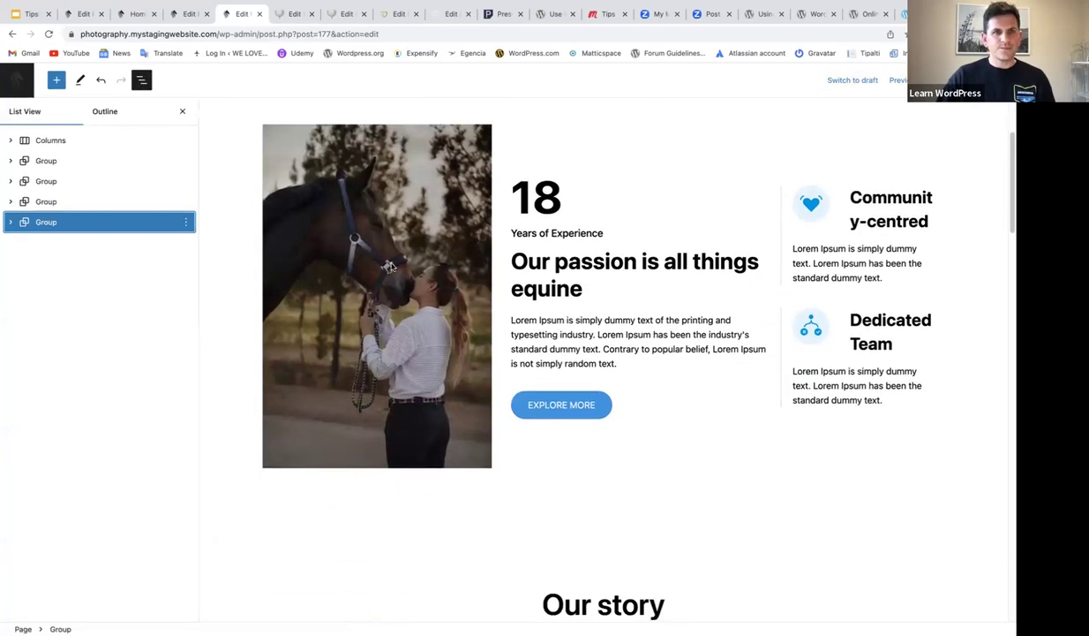
shift+click(53, 202)
scroll(369, 319, down, 1)
scroll(368, 320, down, 20)
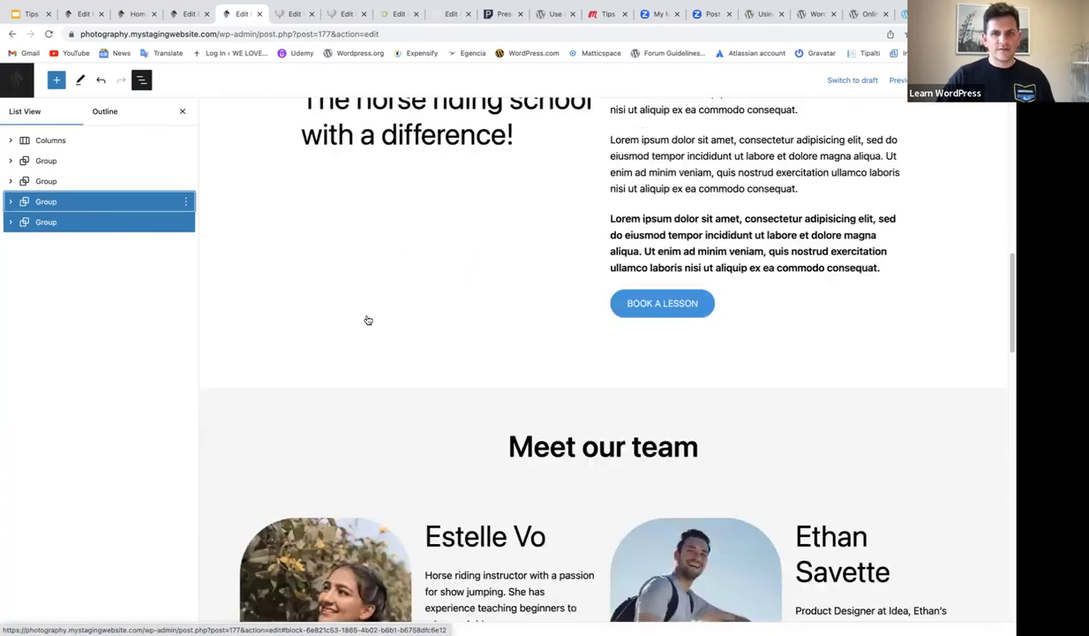
scroll(368, 319, up, 1)
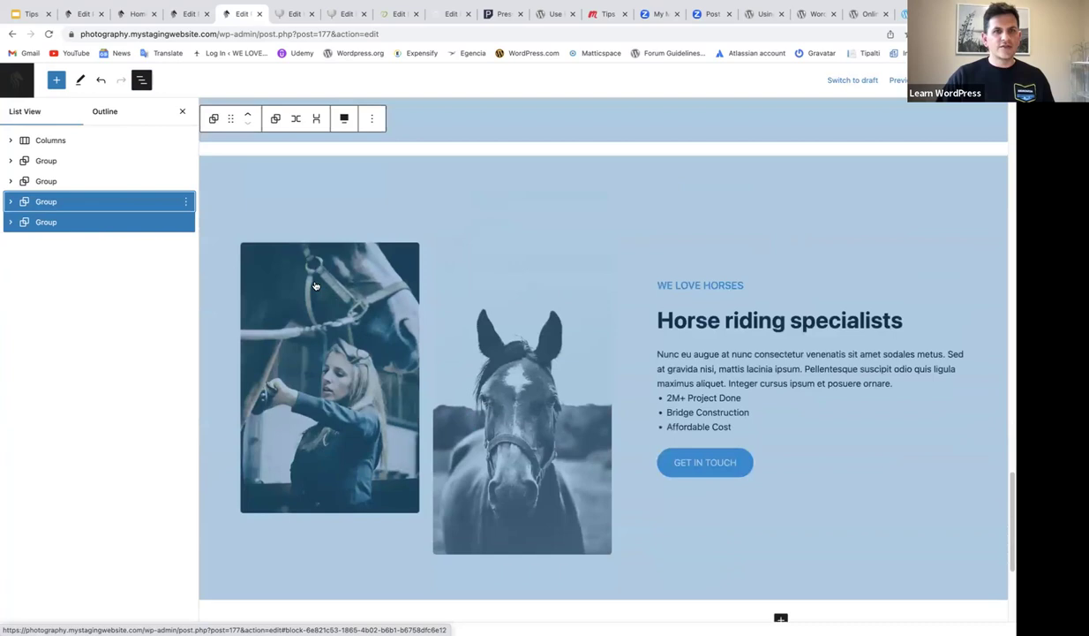
click(186, 202)
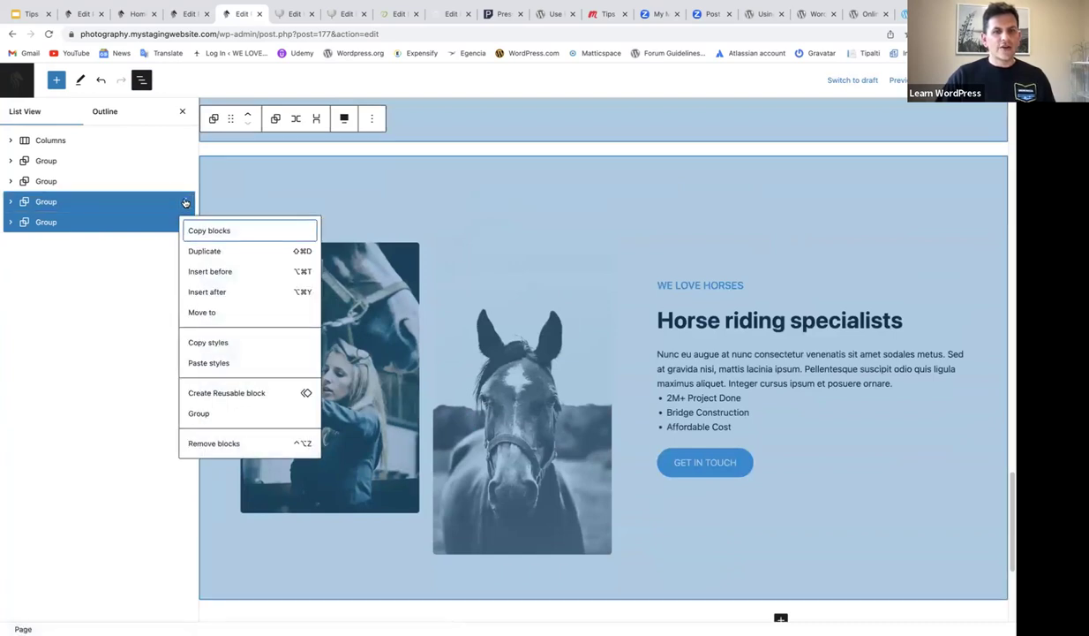
click(220, 445)
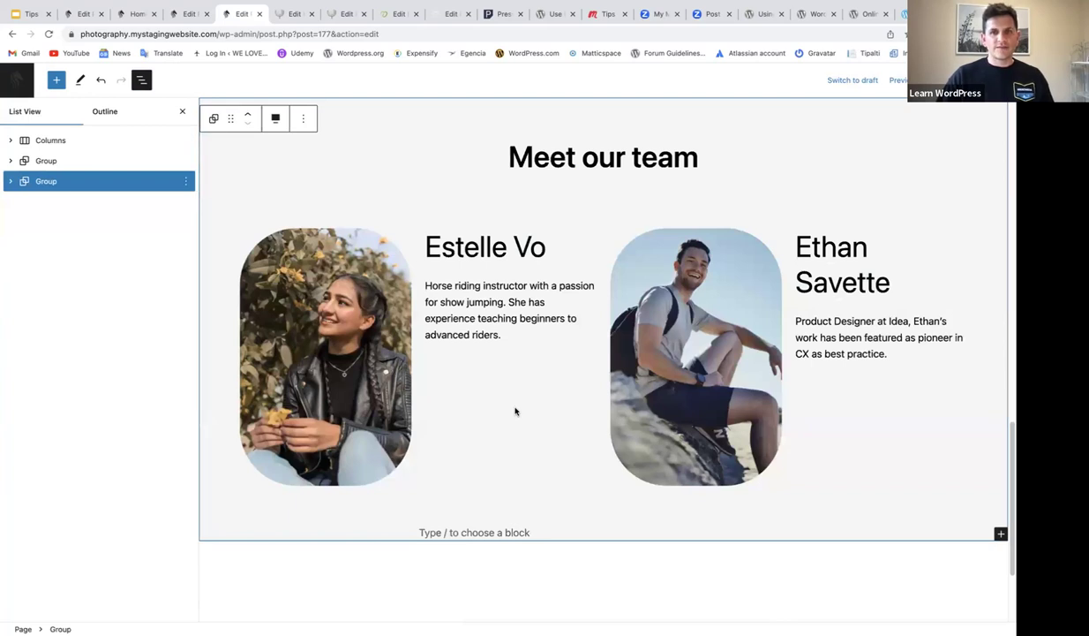
scroll(515, 411, up, 5)
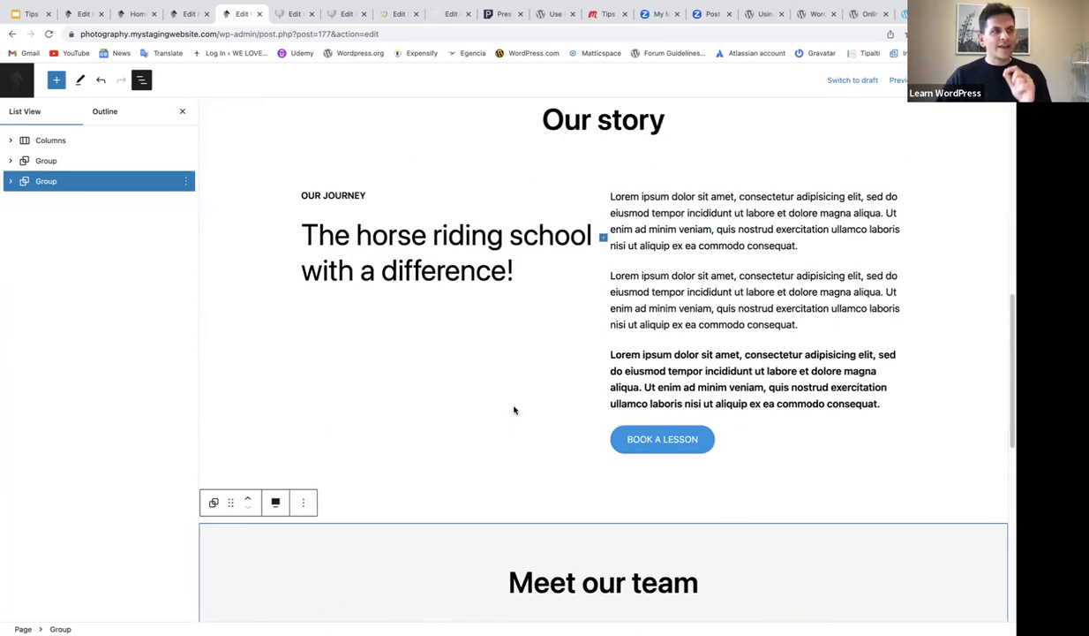
scroll(522, 407, up, 5)
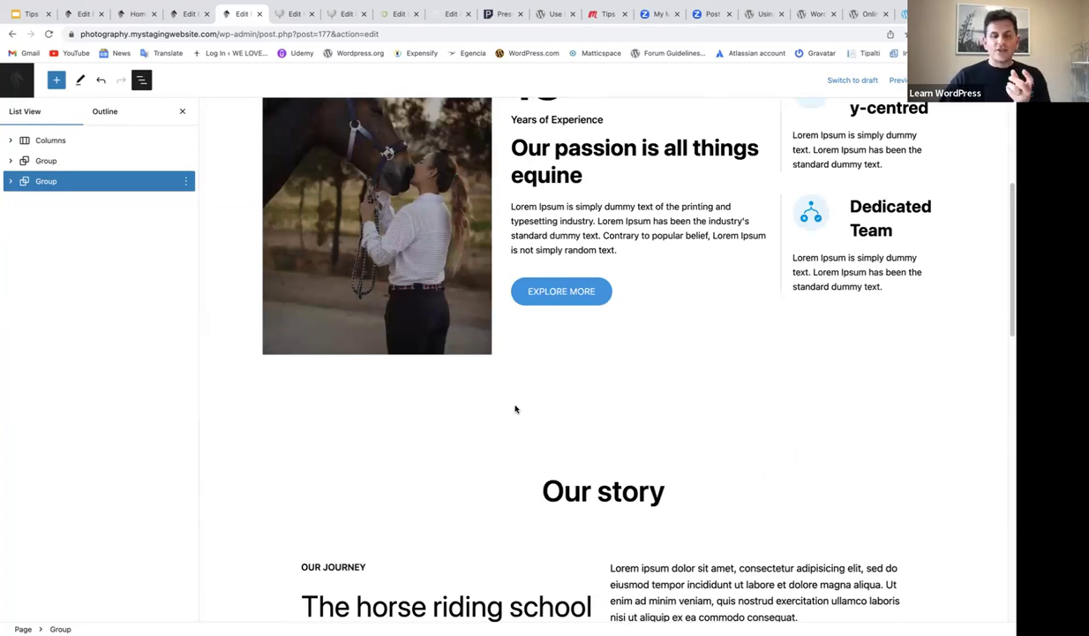
scroll(515, 408, up, 5)
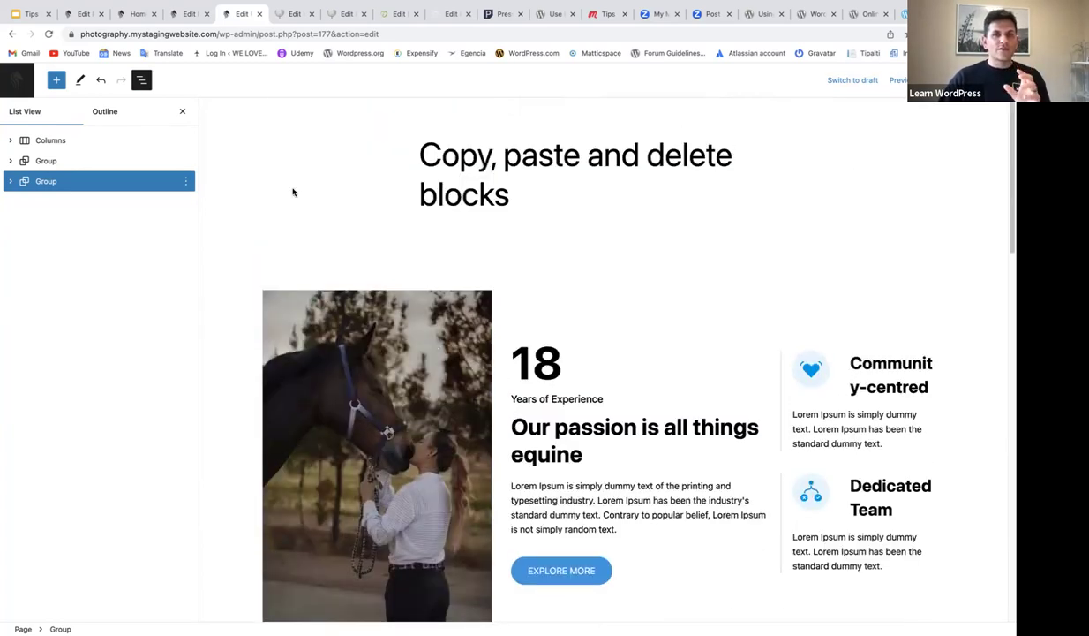
Review the copied Columns and Group blocks on the source page, and paste them into the empty Copy and paste page on wordpresstest.local
click(81, 13)
scroll(421, 377, down, 10)
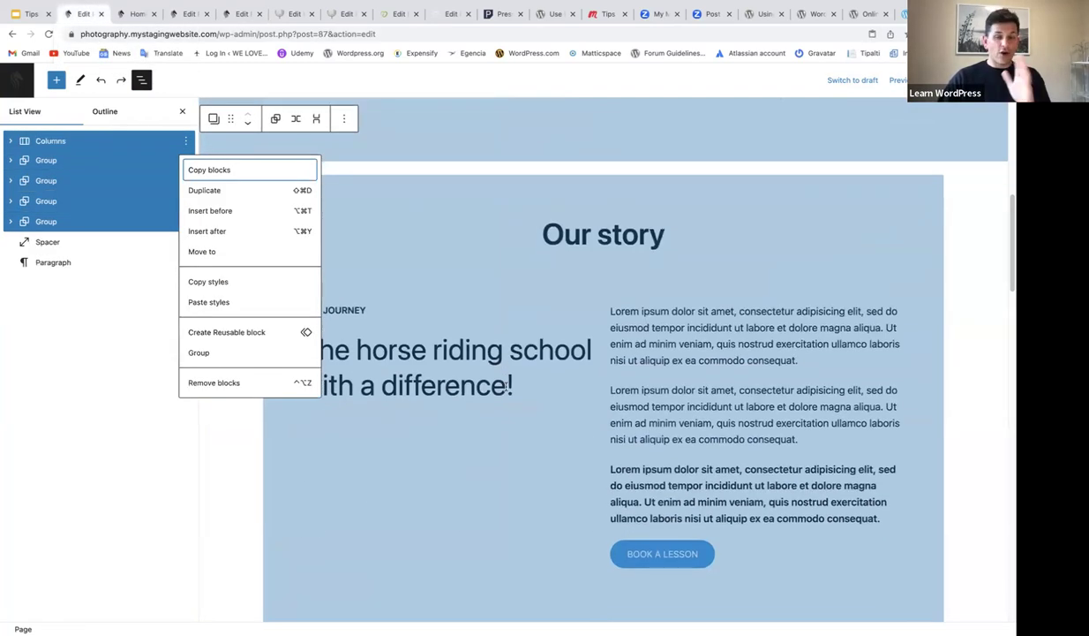
scroll(506, 386, down, 8)
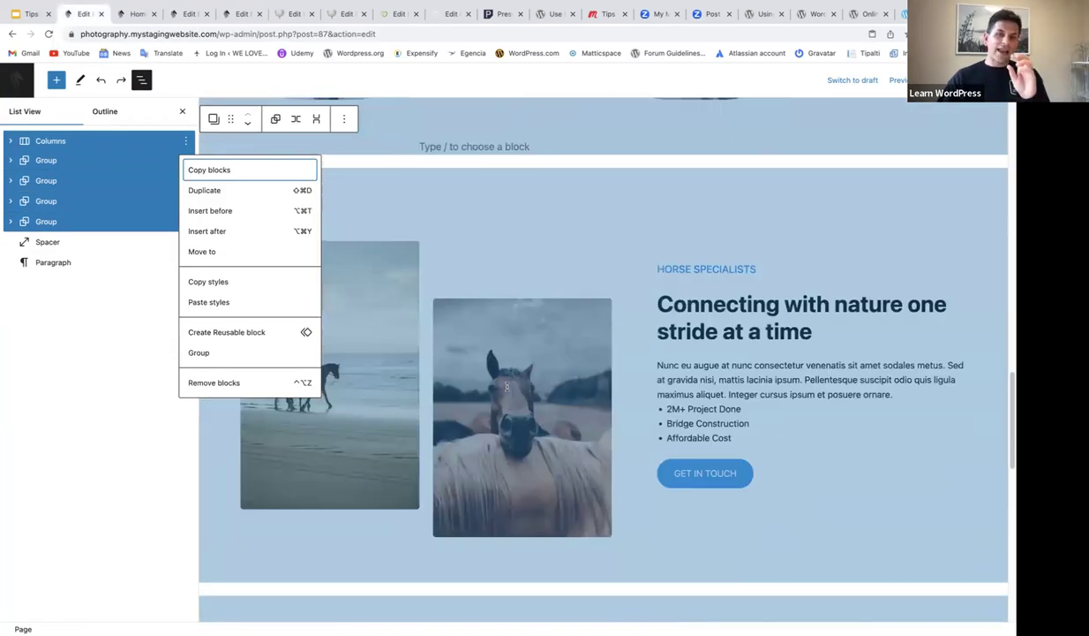
scroll(507, 386, down, 5)
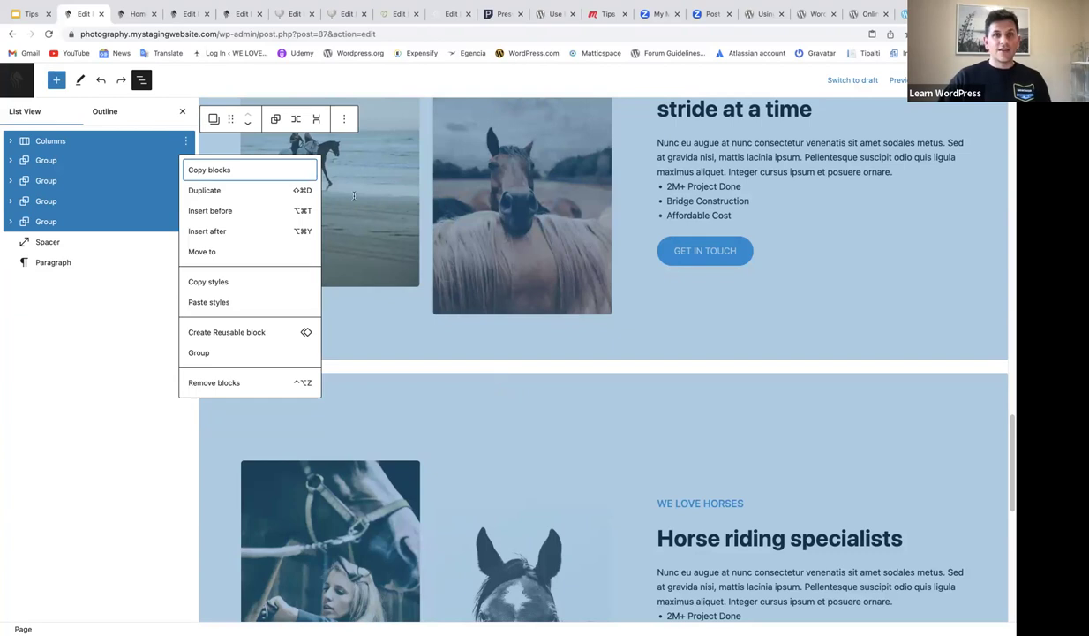
click(283, 14)
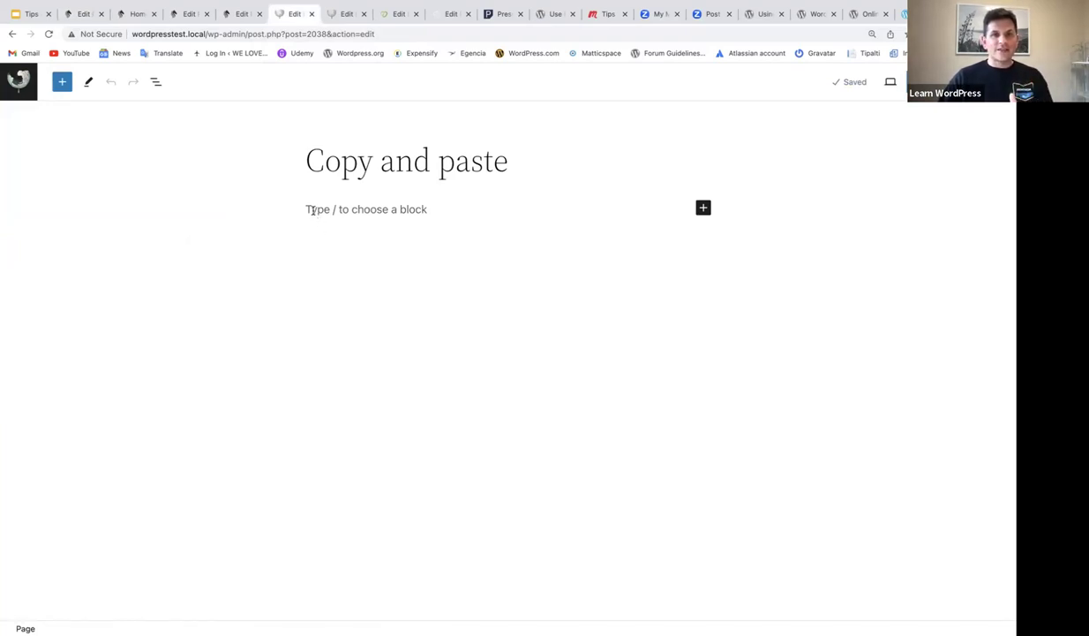
click(311, 210)
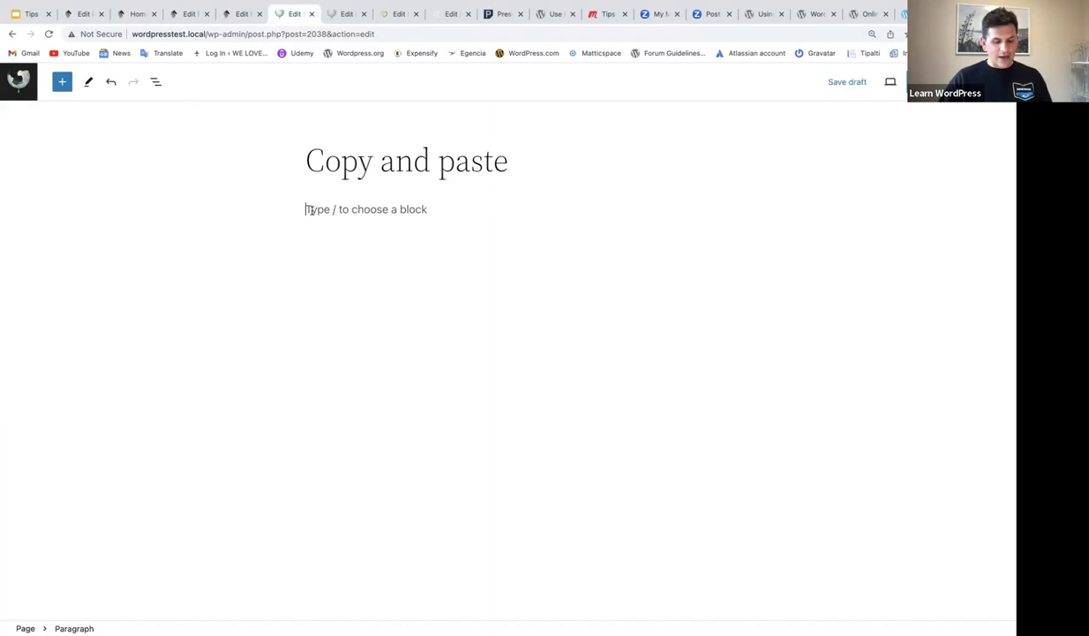
key(super+v)
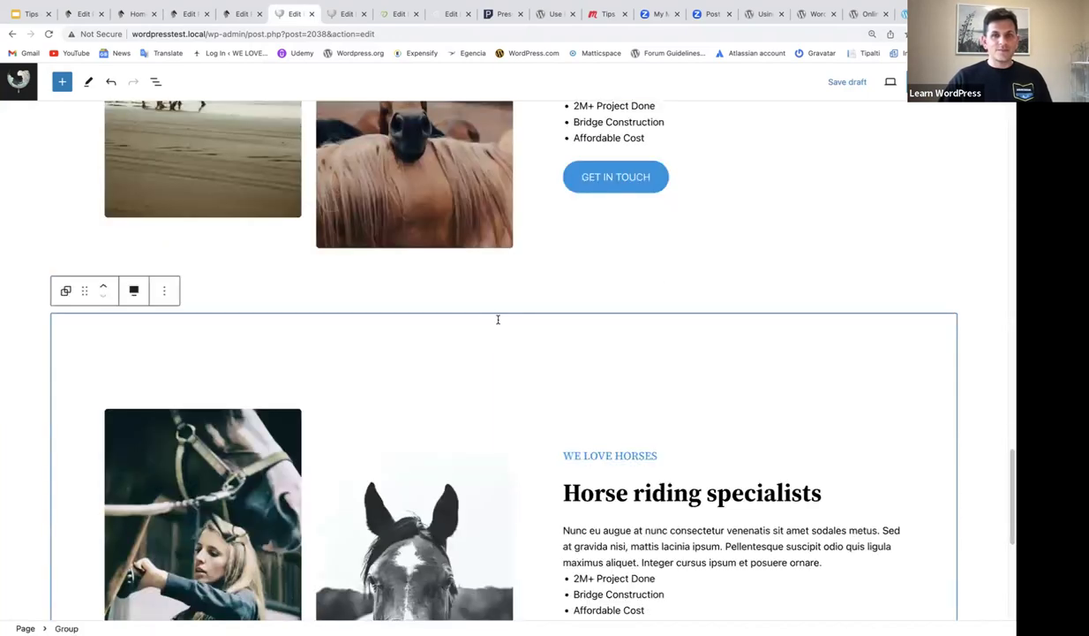
Examine the pasted horse-riding sections throughout the Copy and paste page, from the title to the Horse riding specialists section
scroll(518, 348, up, 3)
scroll(518, 348, up, 15)
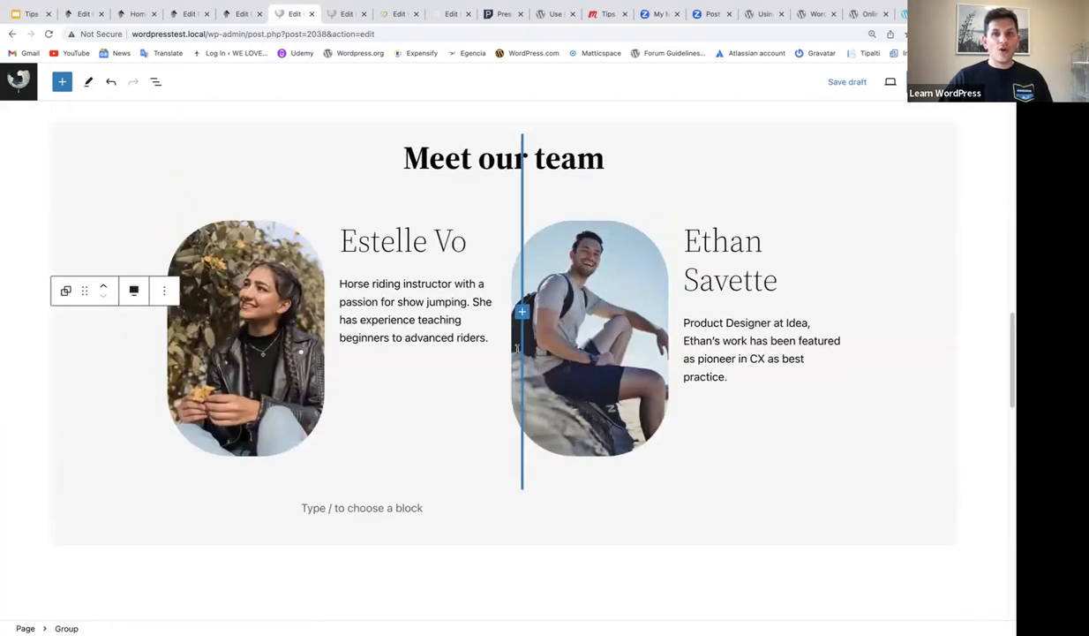
scroll(627, 331, up, 3)
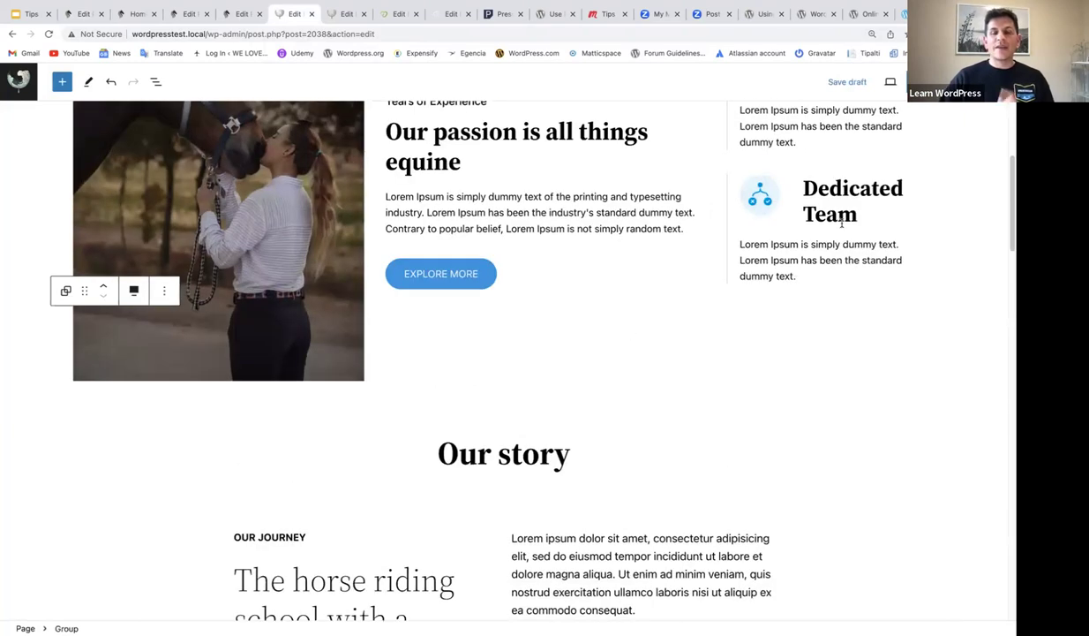
scroll(842, 222, up, 3)
scroll(841, 222, up, 1)
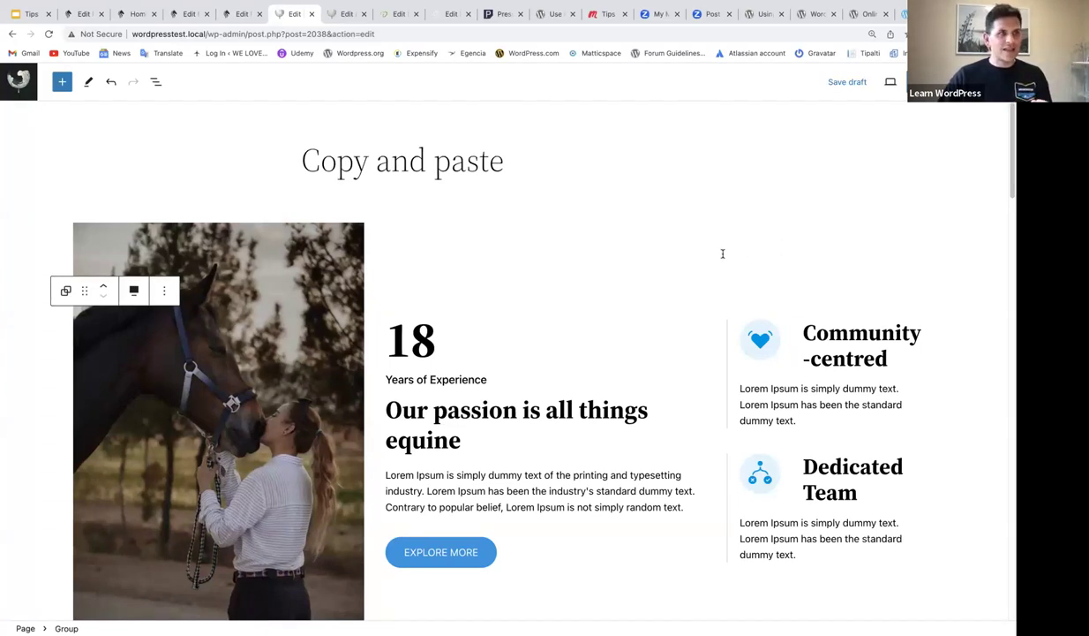
scroll(720, 255, down, 5)
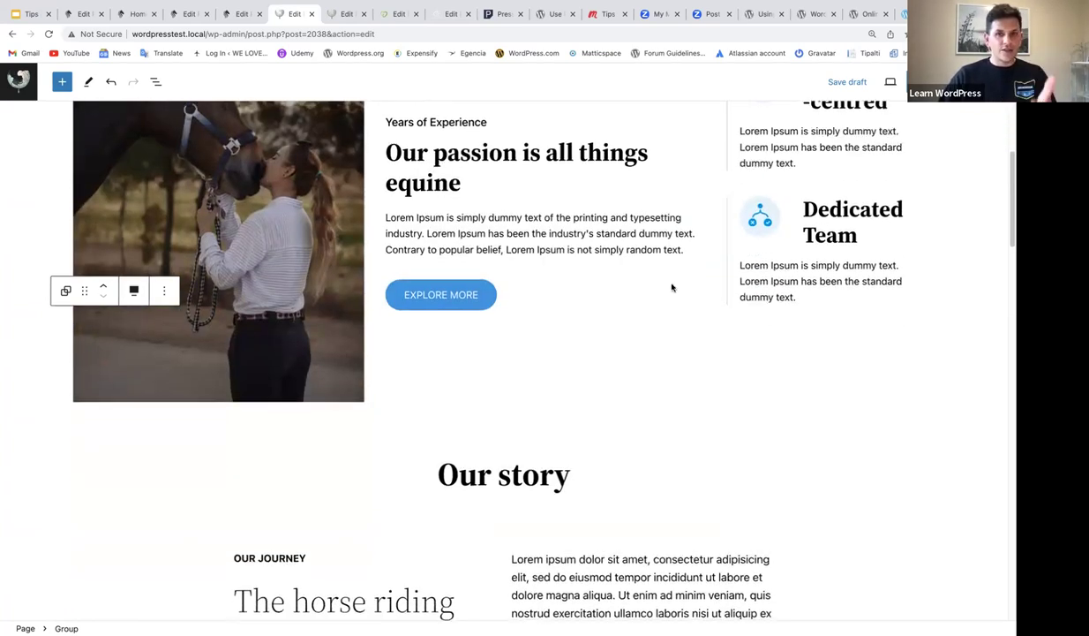
scroll(667, 287, down, 5)
scroll(657, 290, down, 10)
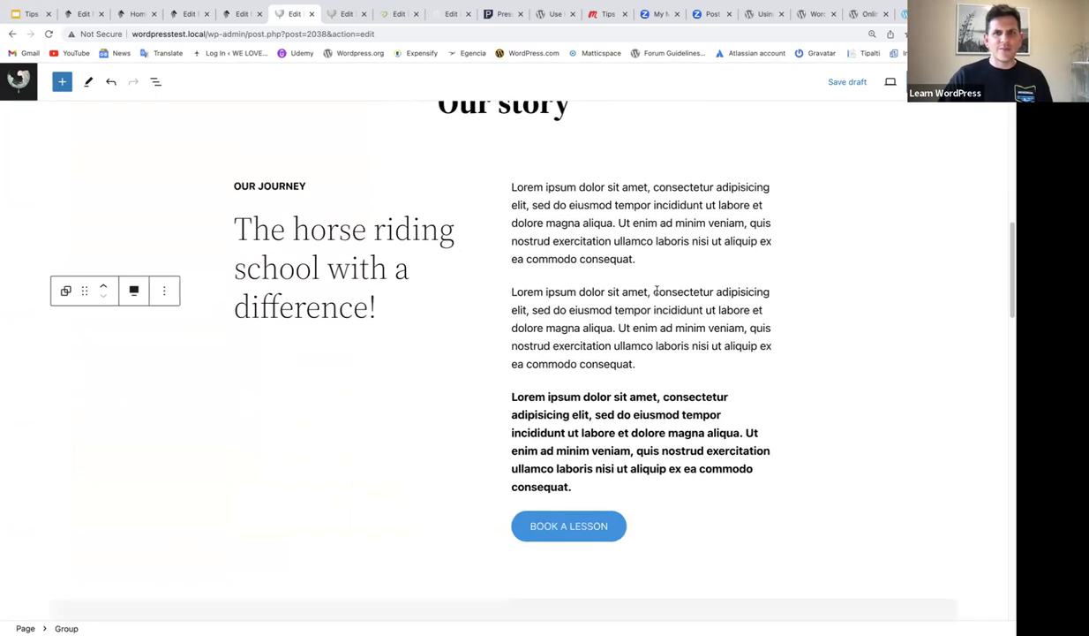
scroll(657, 290, down, 3)
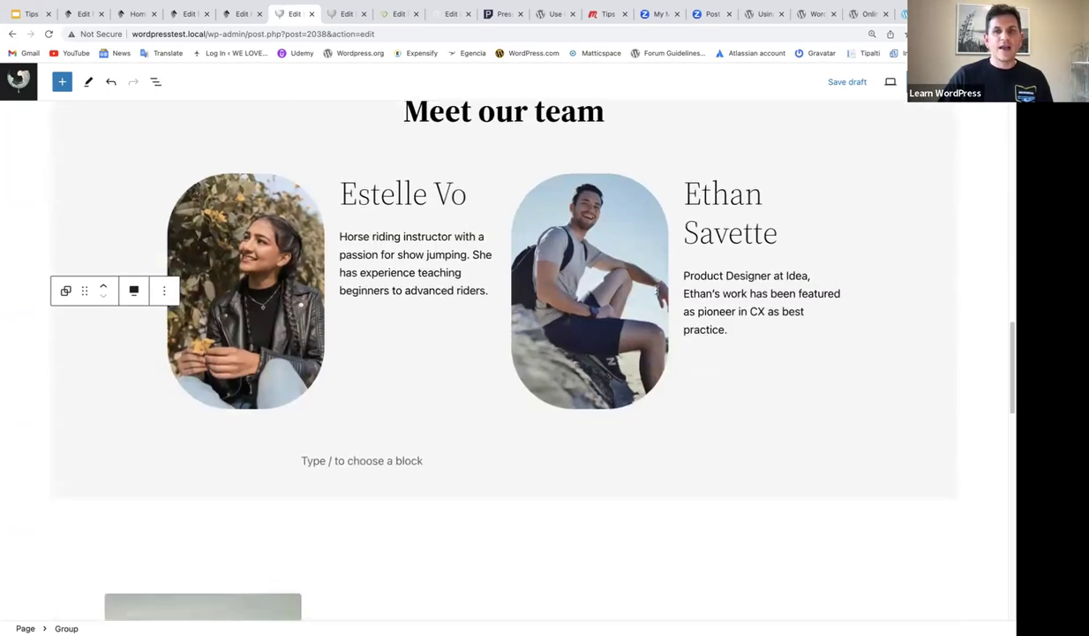
scroll(657, 289, down, 8)
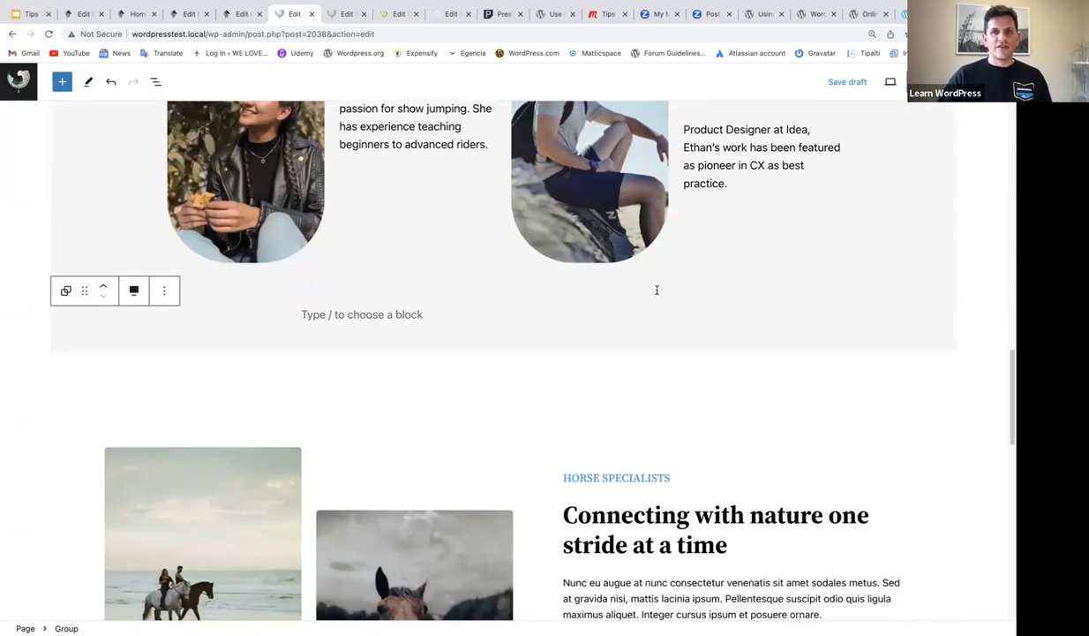
scroll(534, 299, down, 7)
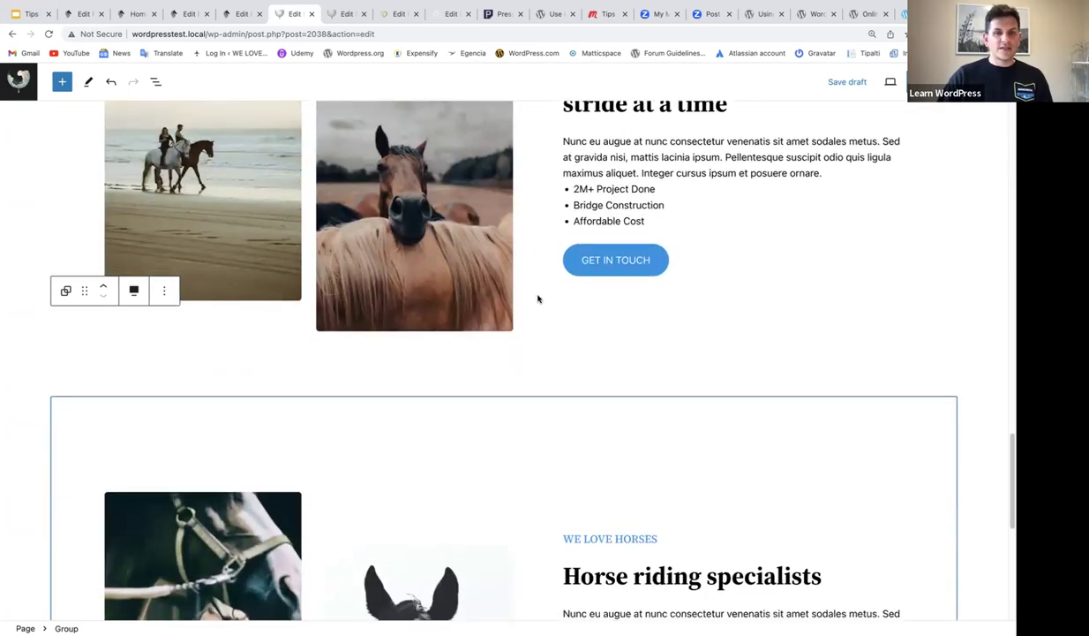
scroll(538, 299, up, 2)
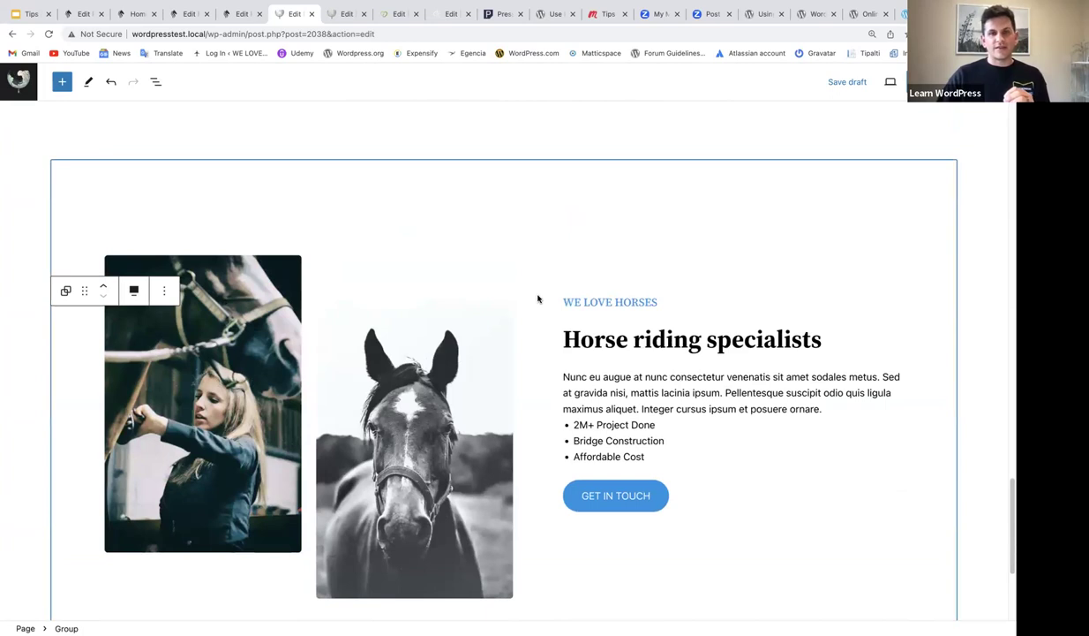
Review the sections of the "Copy and paste" page, including Our story and Meet our team, up to the page title
scroll(537, 298, up, 15)
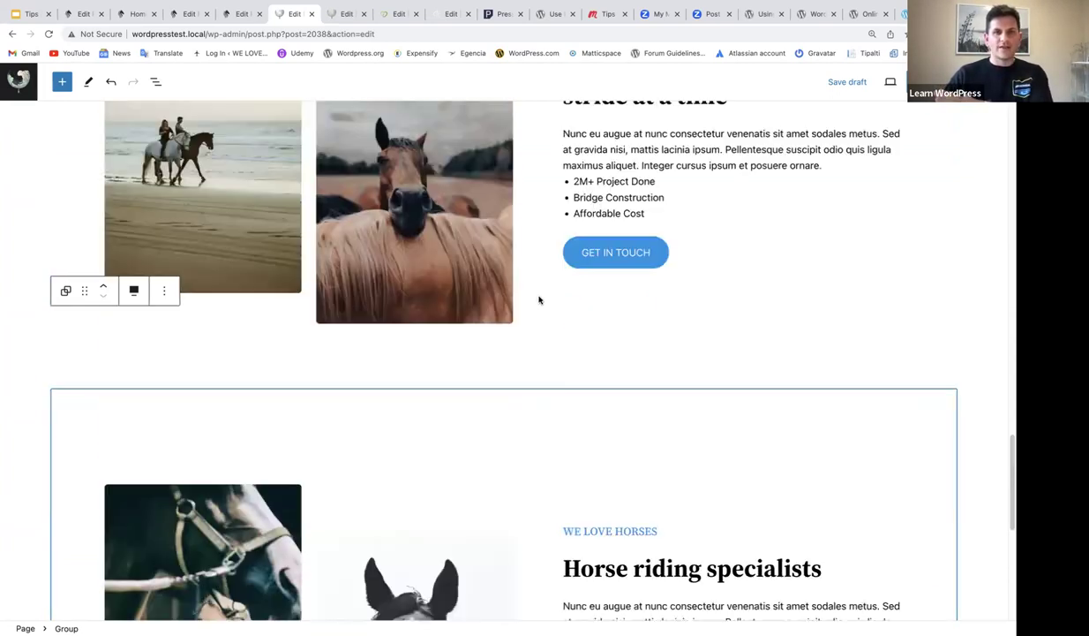
scroll(537, 299, up, 10)
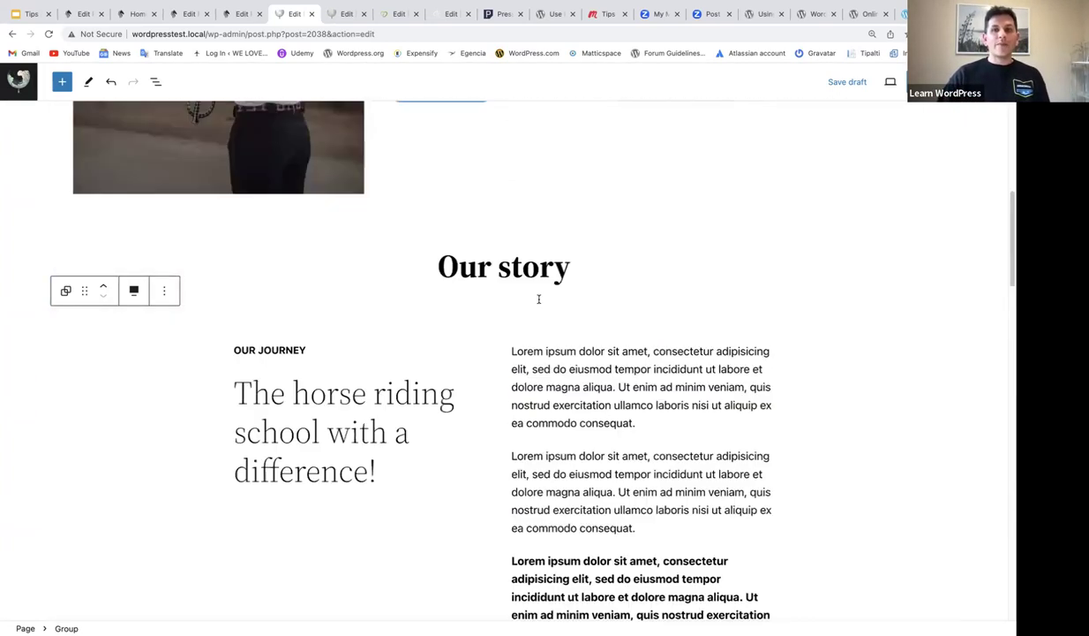
scroll(538, 301, down, 15)
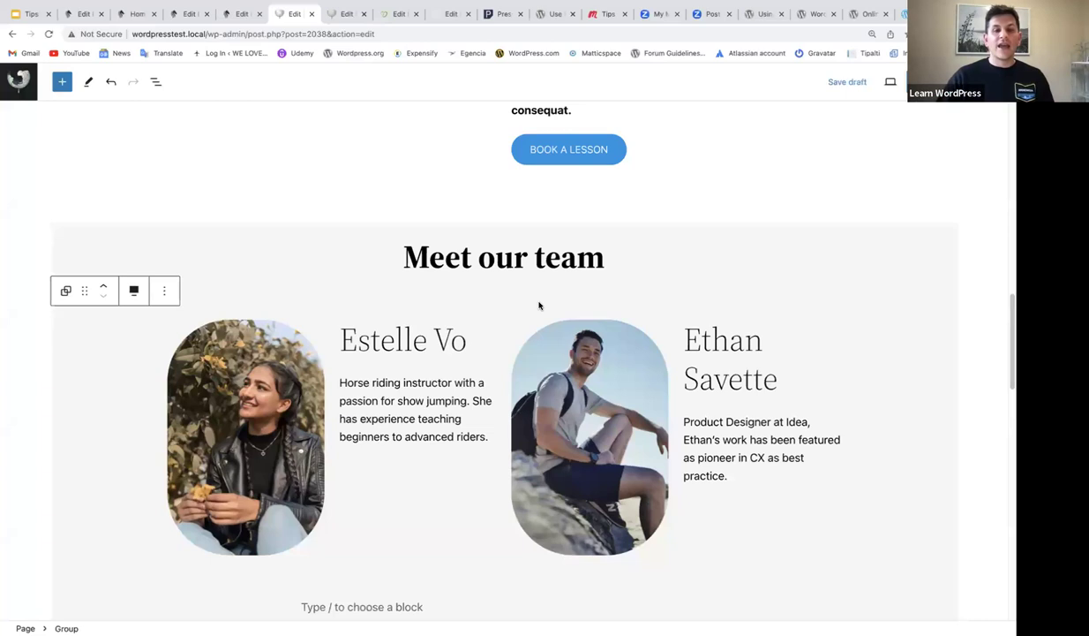
click(307, 350)
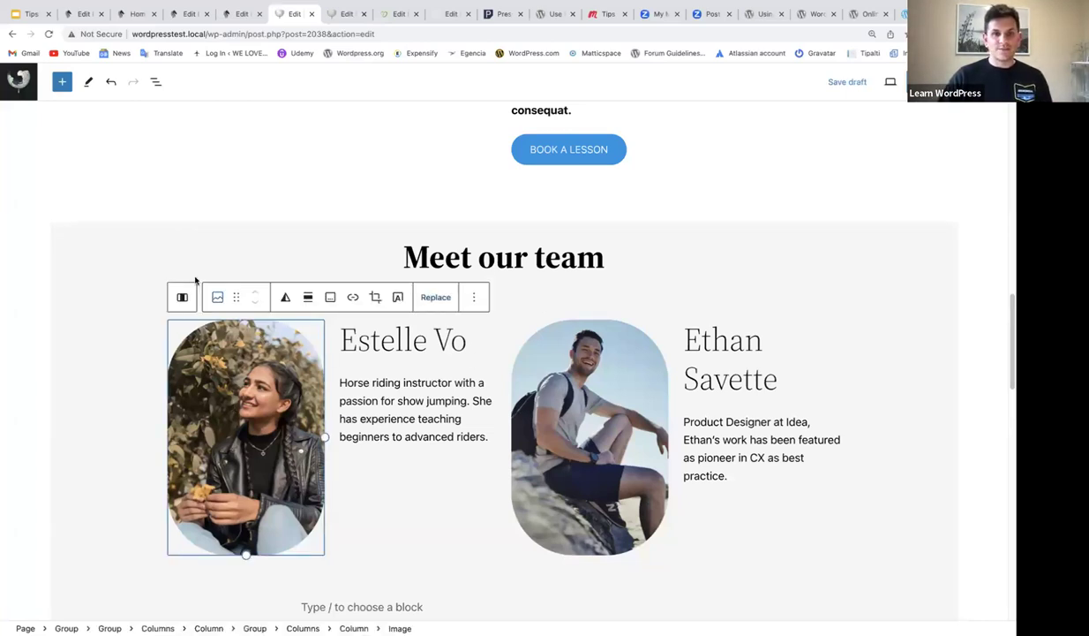
click(142, 246)
scroll(200, 258, down, 3)
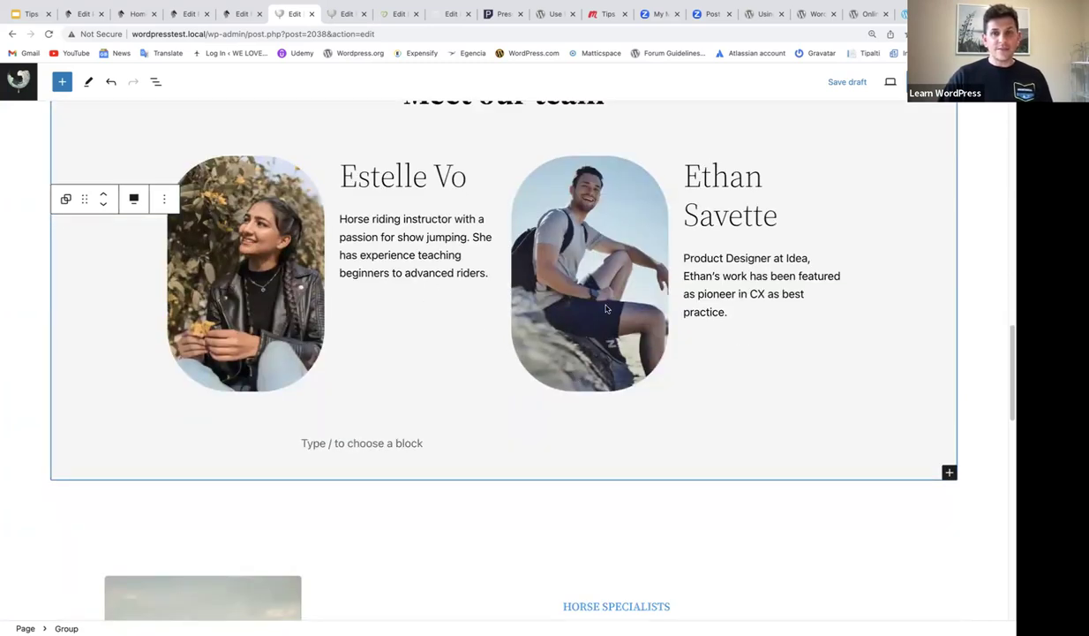
scroll(605, 308, up, 1)
scroll(606, 308, up, 5)
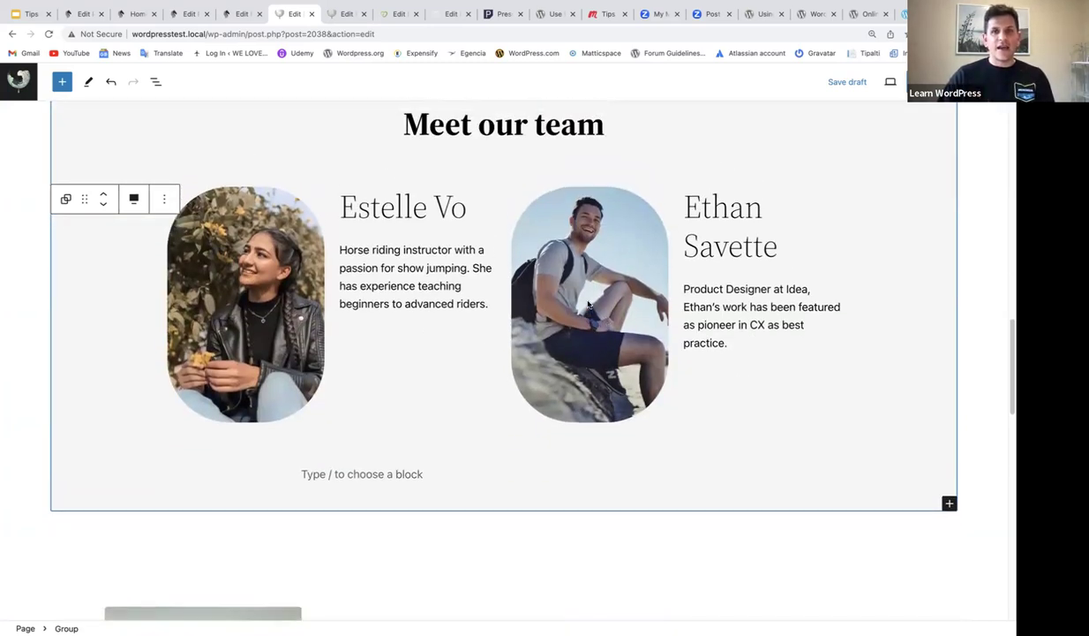
scroll(587, 300, up, 5)
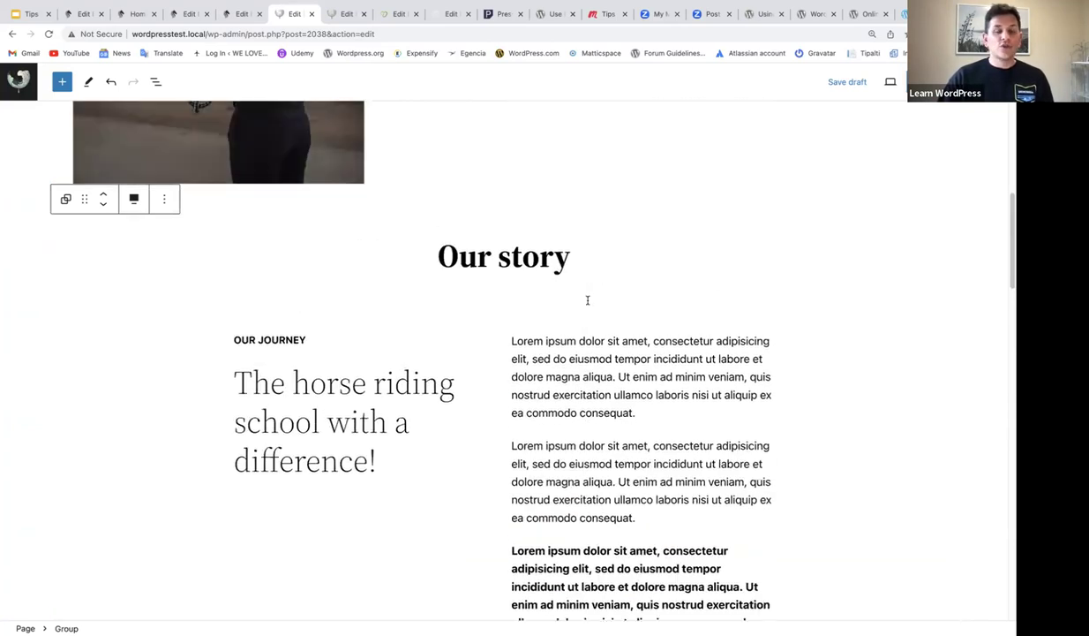
scroll(587, 305, up, 2)
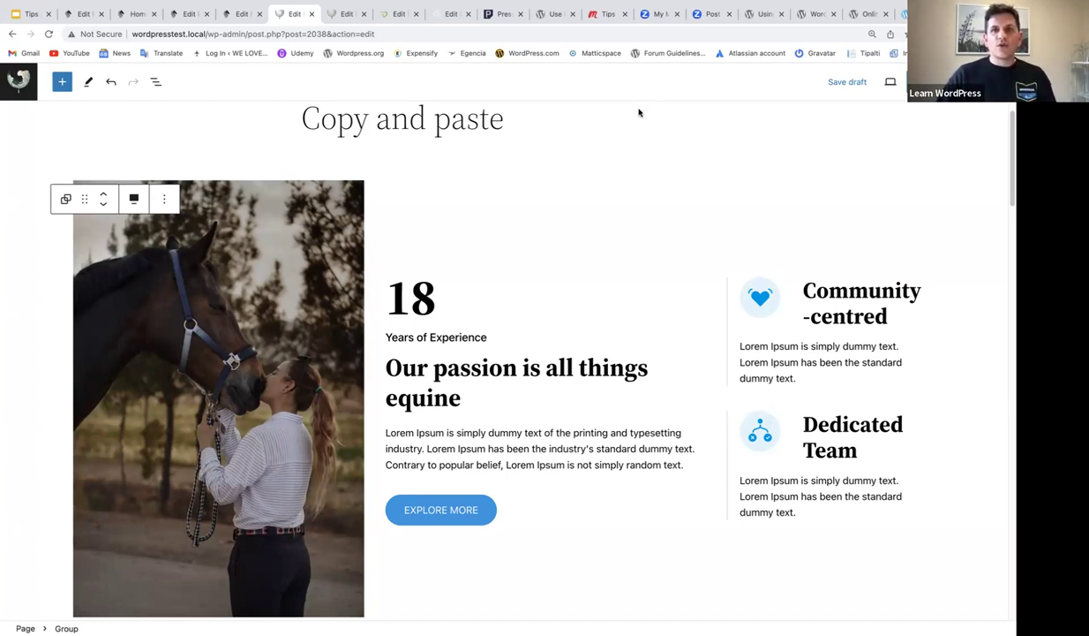
Show the Learn WordPress tutorials on block editor tips and shortcuts and on editor modes for streamlining content creation
click(761, 15)
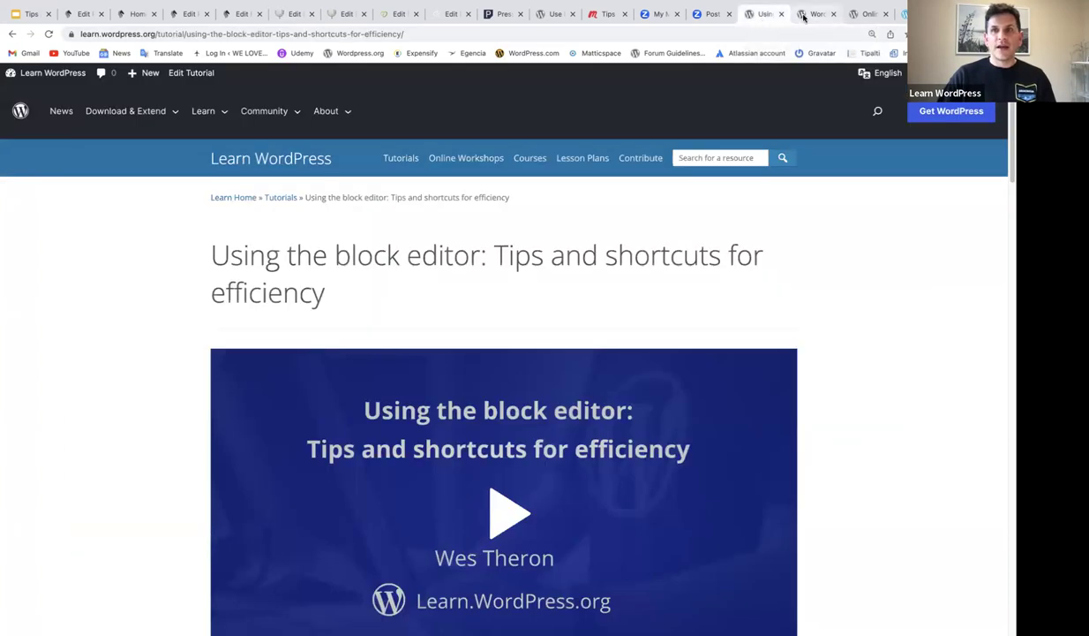
click(804, 16)
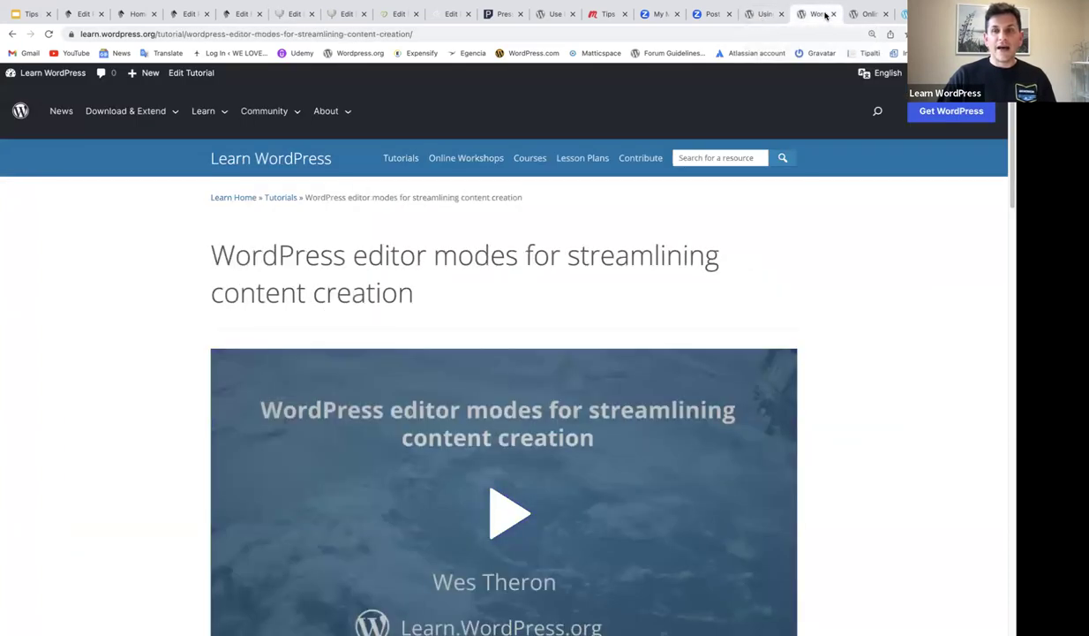
Open the "Use keyboard shortcuts (Block Editor)" documentation article and examine its Windows and Mac shortcut tables
click(558, 13)
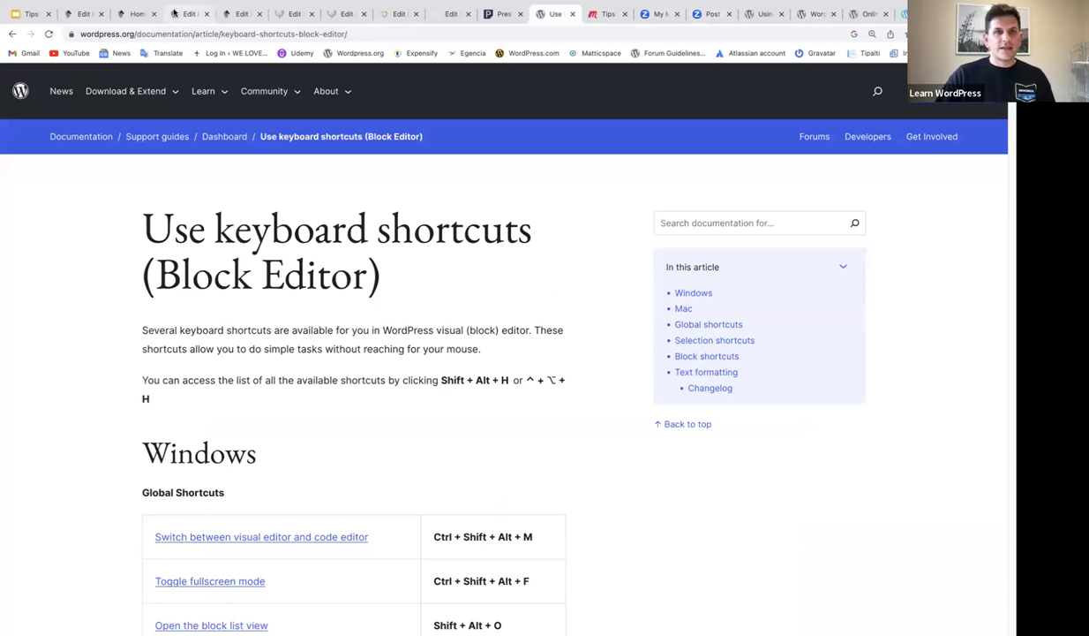
click(180, 35)
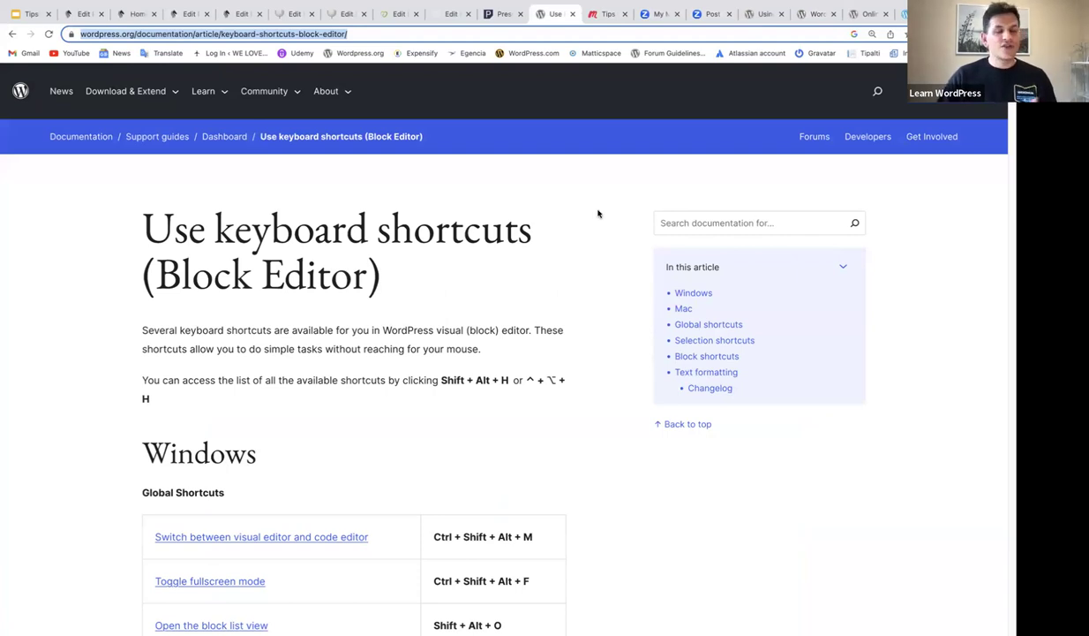
scroll(593, 226, down, 1)
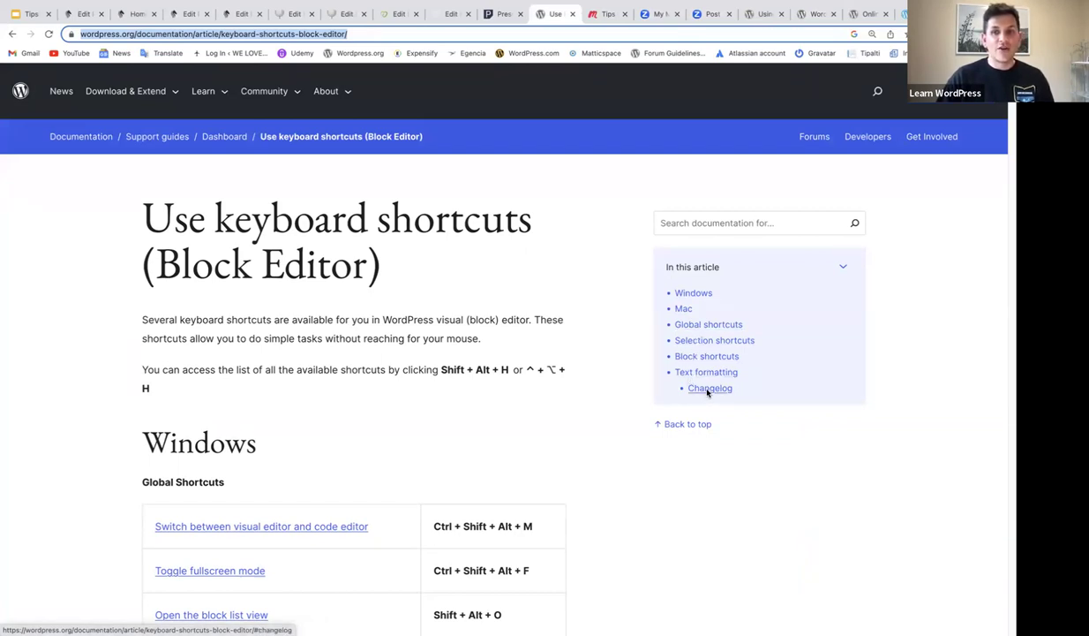
scroll(616, 370, down, 2)
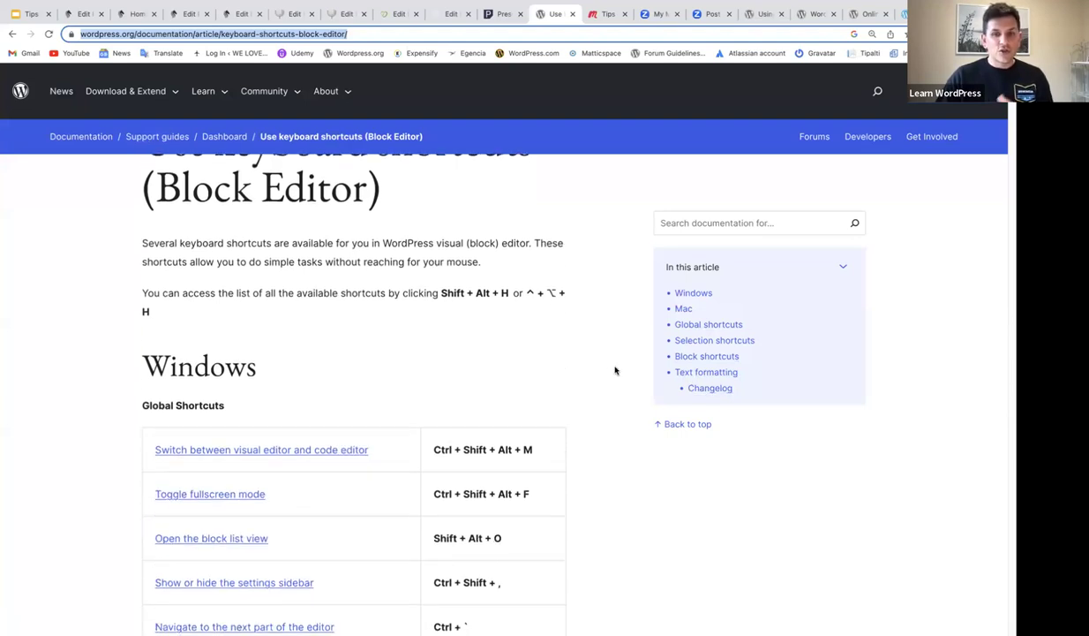
scroll(616, 370, down, 10)
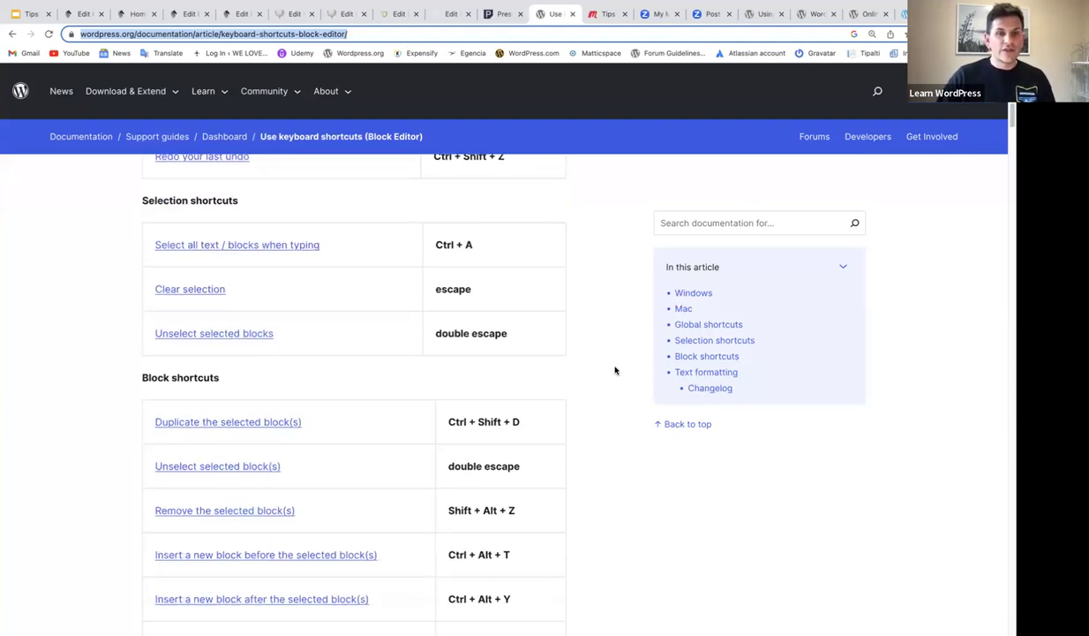
scroll(615, 370, down, 2)
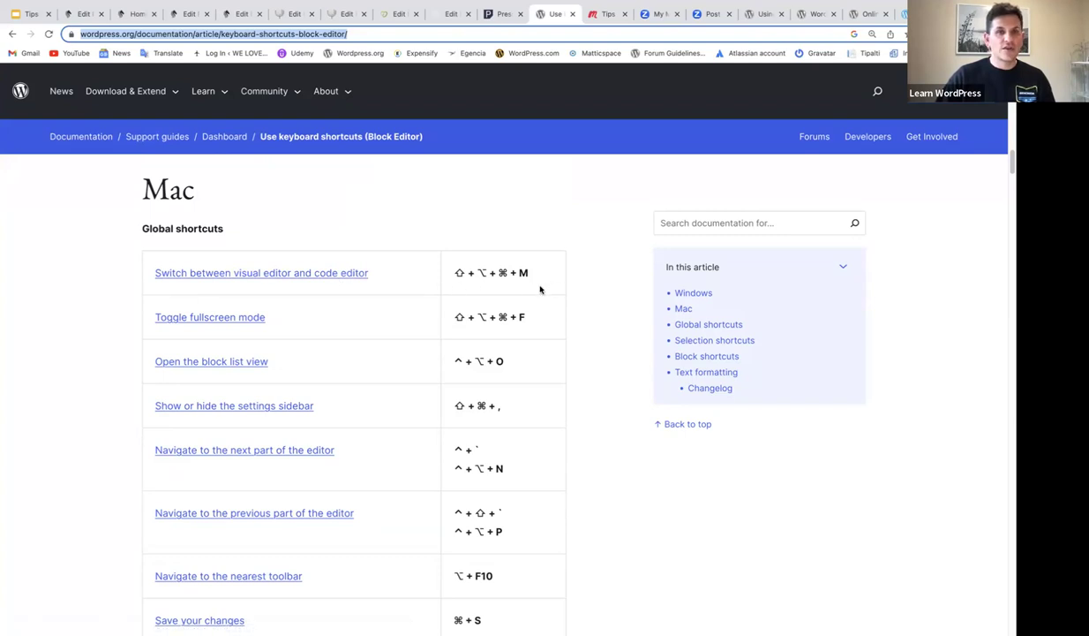
scroll(418, 343, down, 3)
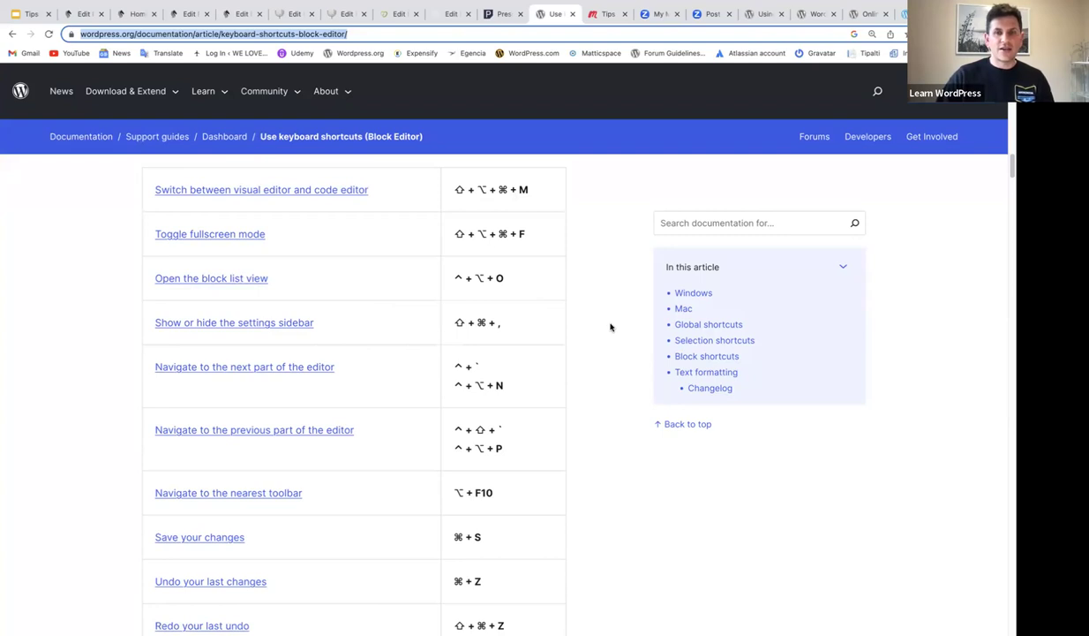
scroll(610, 327, down, 5)
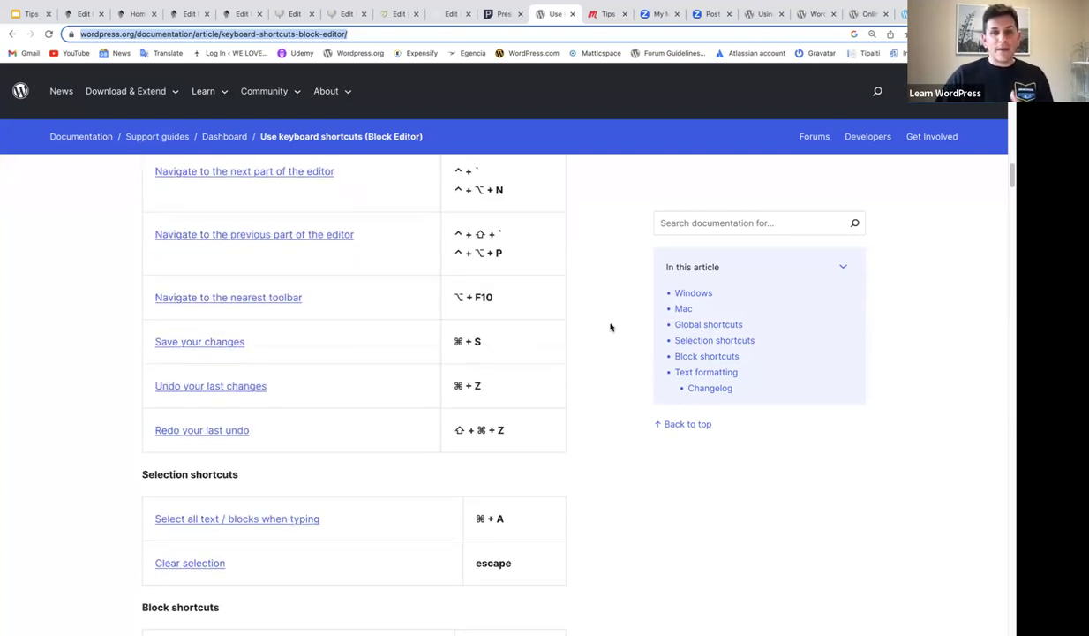
scroll(610, 328, up, 1)
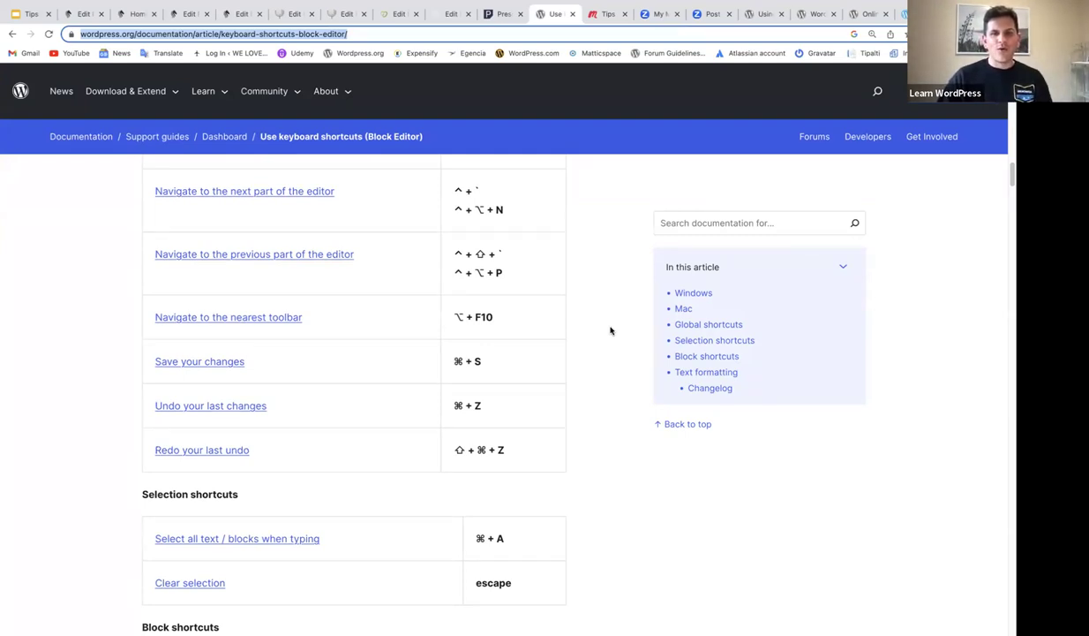
scroll(610, 331, up, 1)
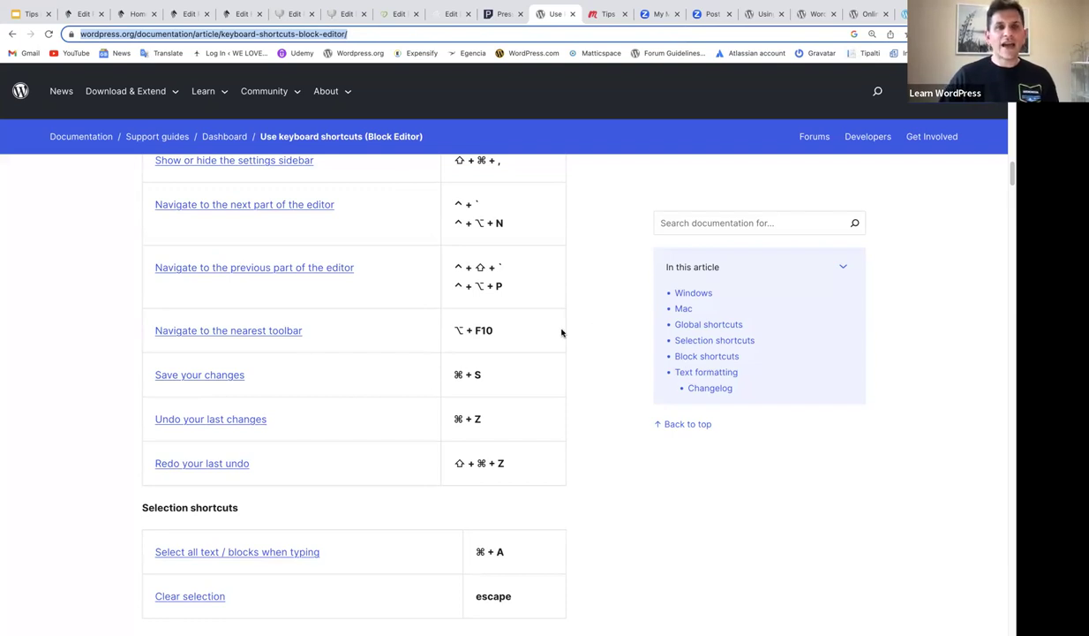
In the site editor, leave the Style Book and view the built-in keyboard shortcuts list, then close it
click(131, 16)
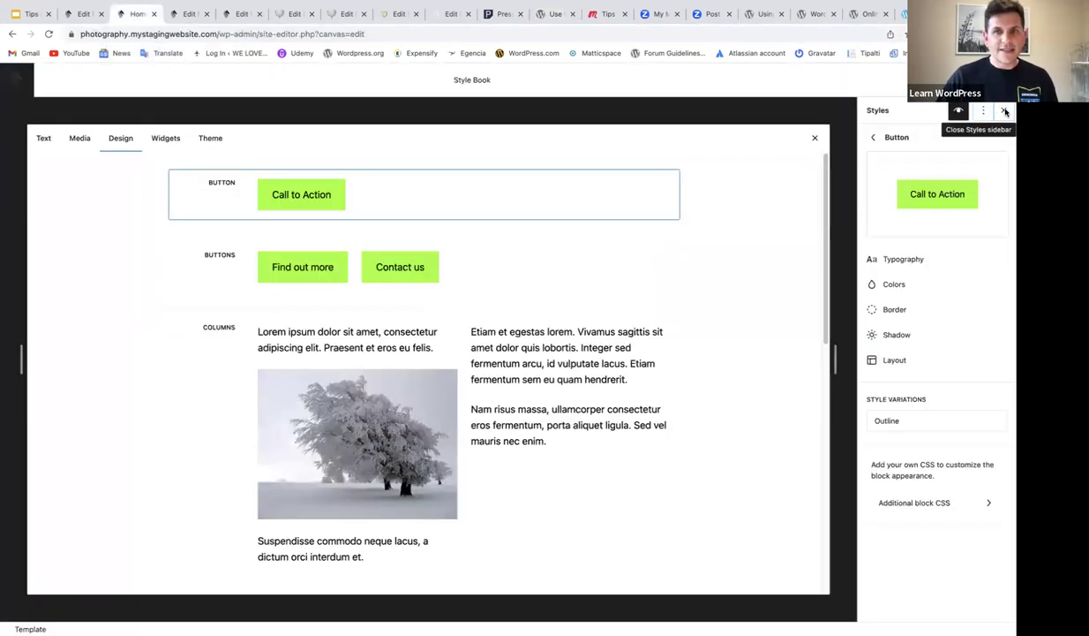
click(959, 110)
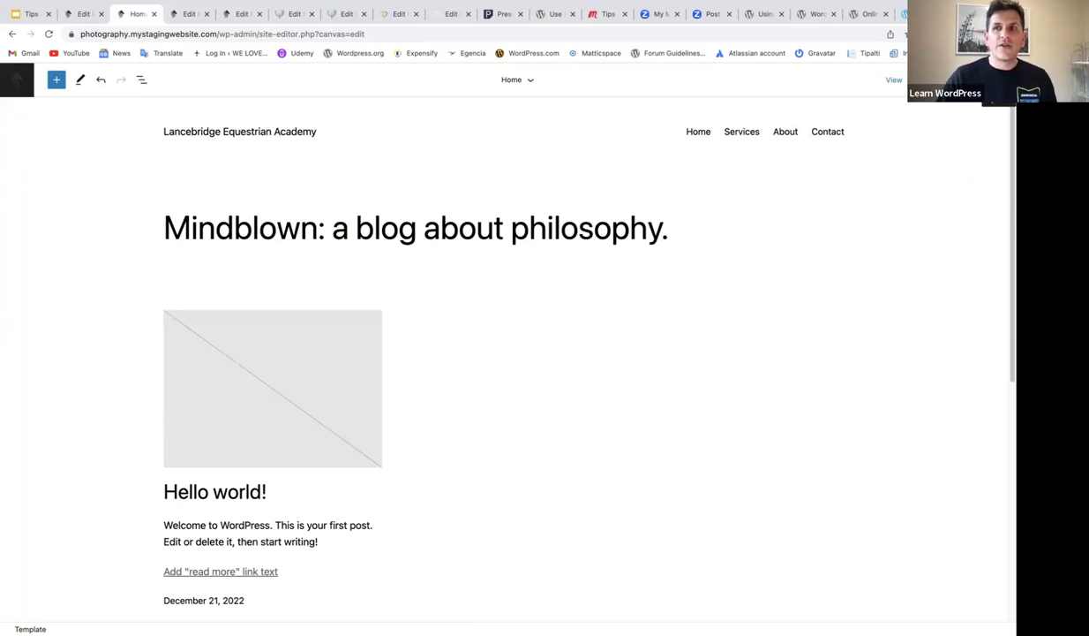
click(1002, 80)
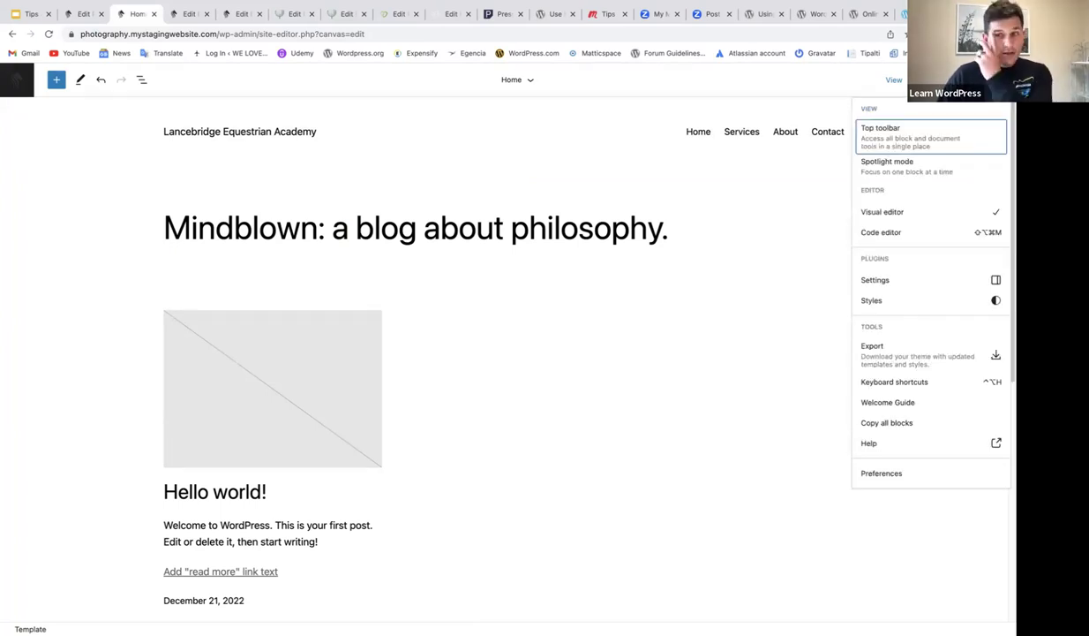
click(899, 383)
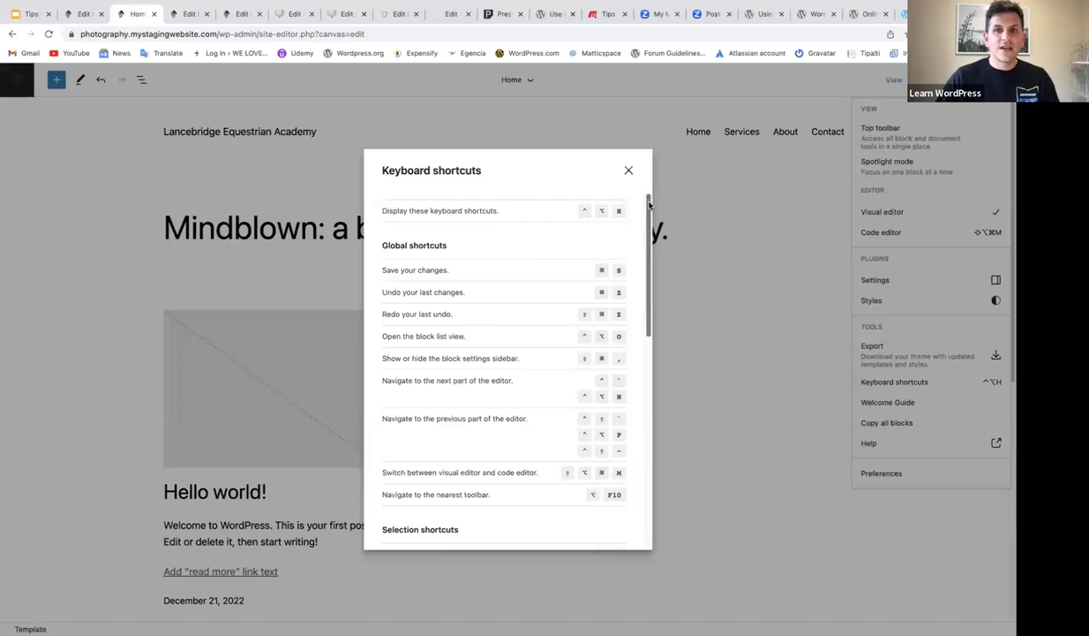
mouse_move(649, 205)
mouse_down()
mouse_move(651, 323)
mouse_move(633, 372)
mouse_move(647, 389)
mouse_move(625, 423)
mouse_move(644, 413)
mouse_move(647, 366)
mouse_move(637, 195)
mouse_up()
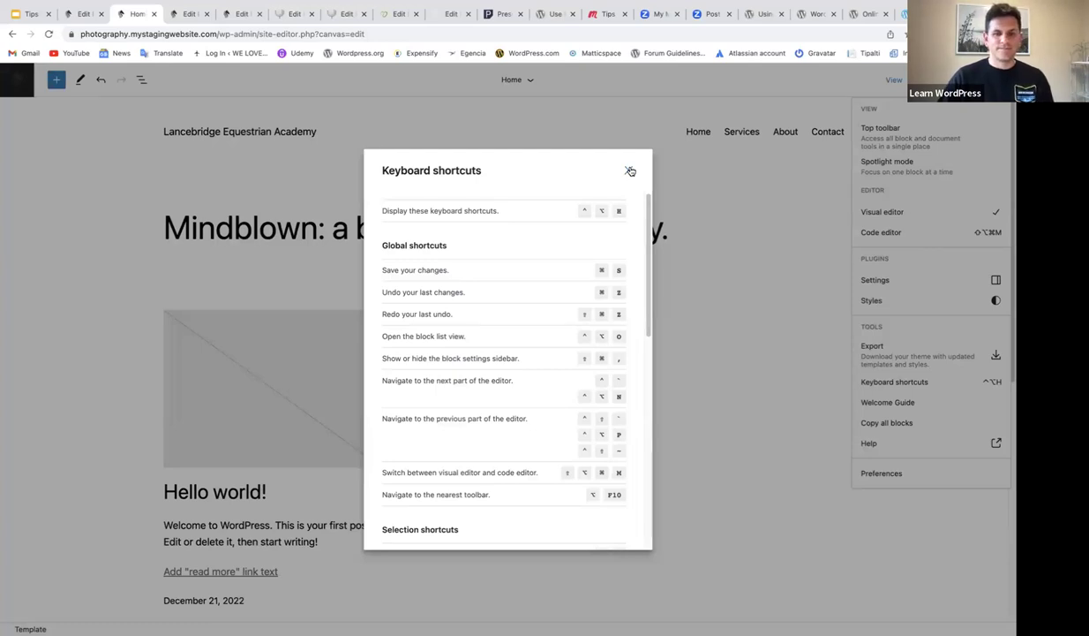
click(630, 170)
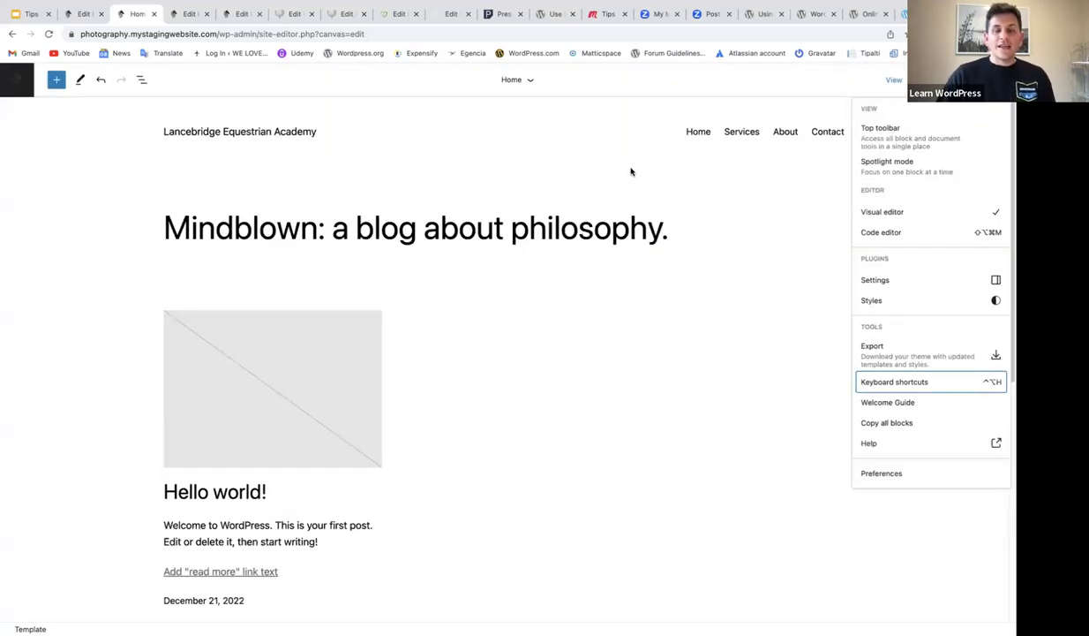
Return to the "OW Tips and tricks" page editor, replace the multi-block selection with the "Horse specialists" group, and review the page sections
mouse_move(631, 172)
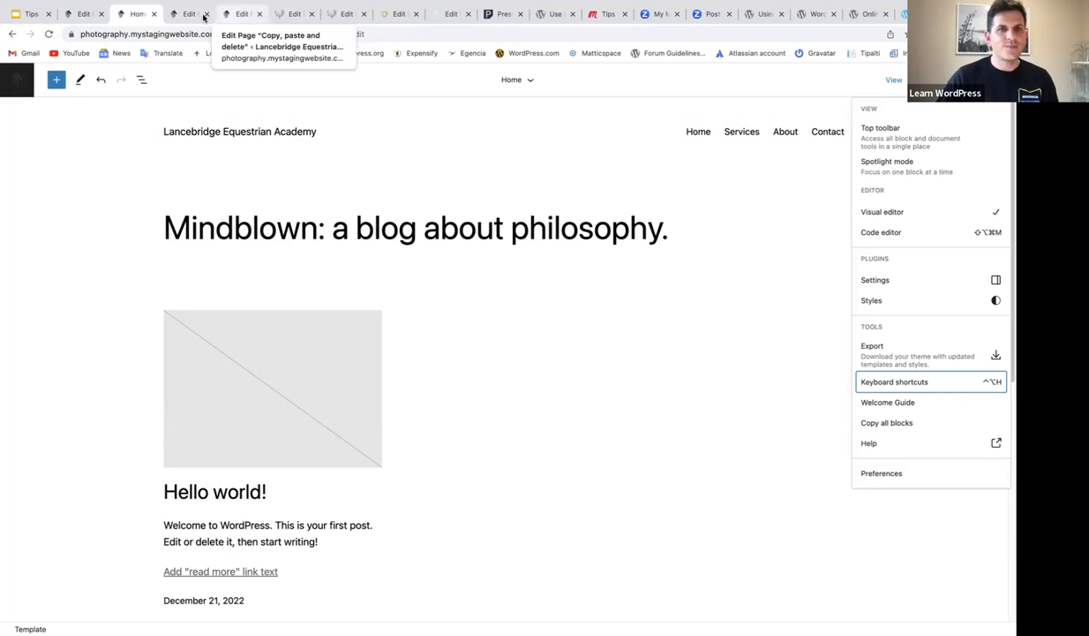
click(69, 14)
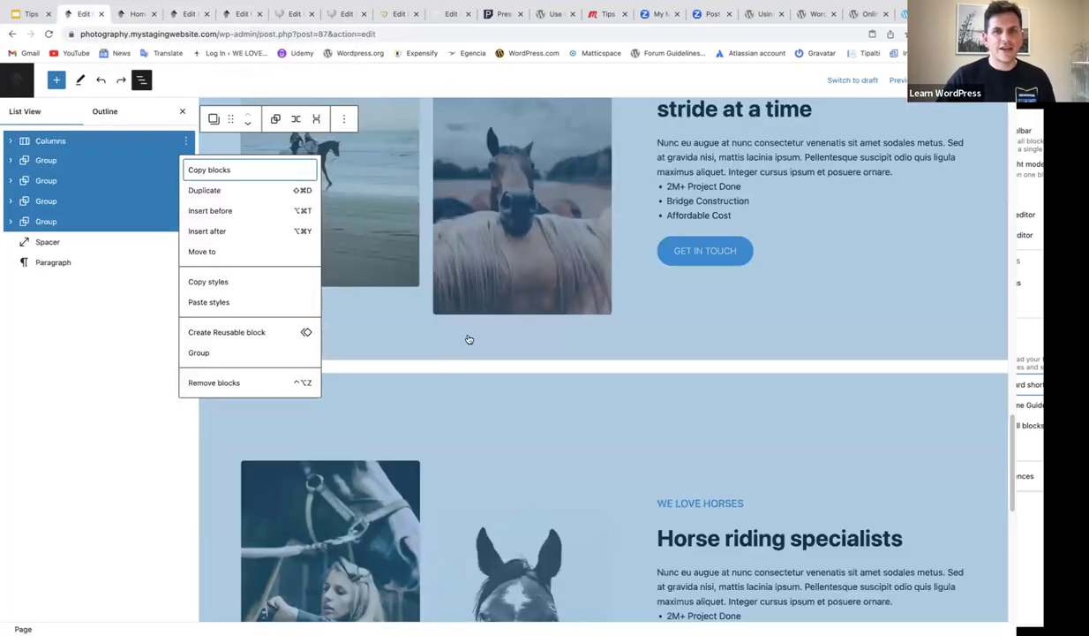
click(466, 343)
scroll(432, 329, up, 10)
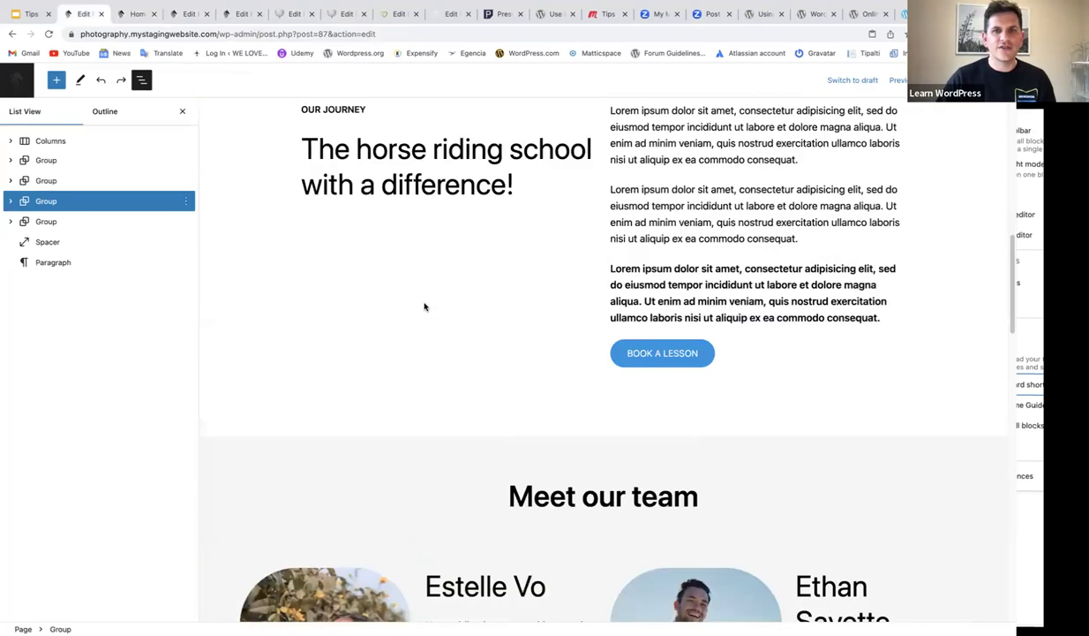
scroll(425, 309, up, 3)
scroll(407, 366, down, 10)
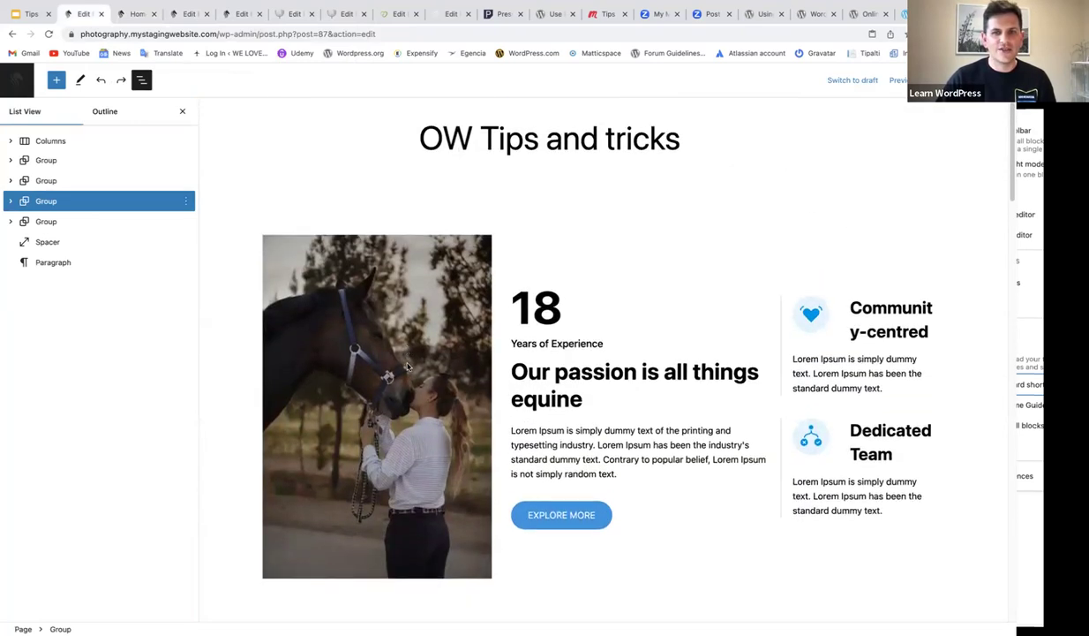
scroll(407, 367, down, 15)
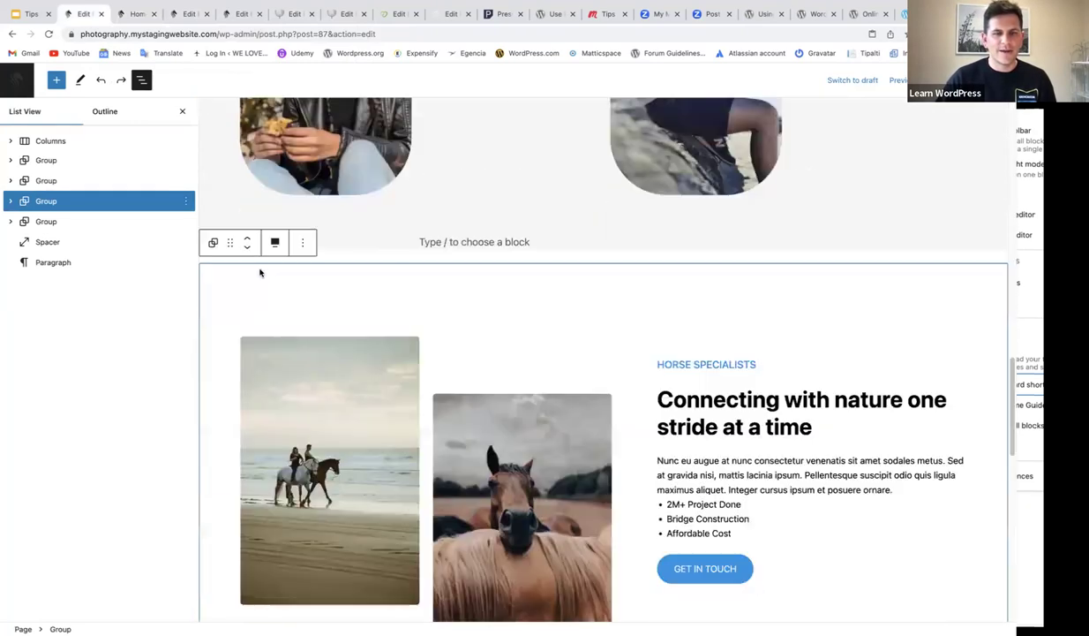
scroll(270, 278, up, 5)
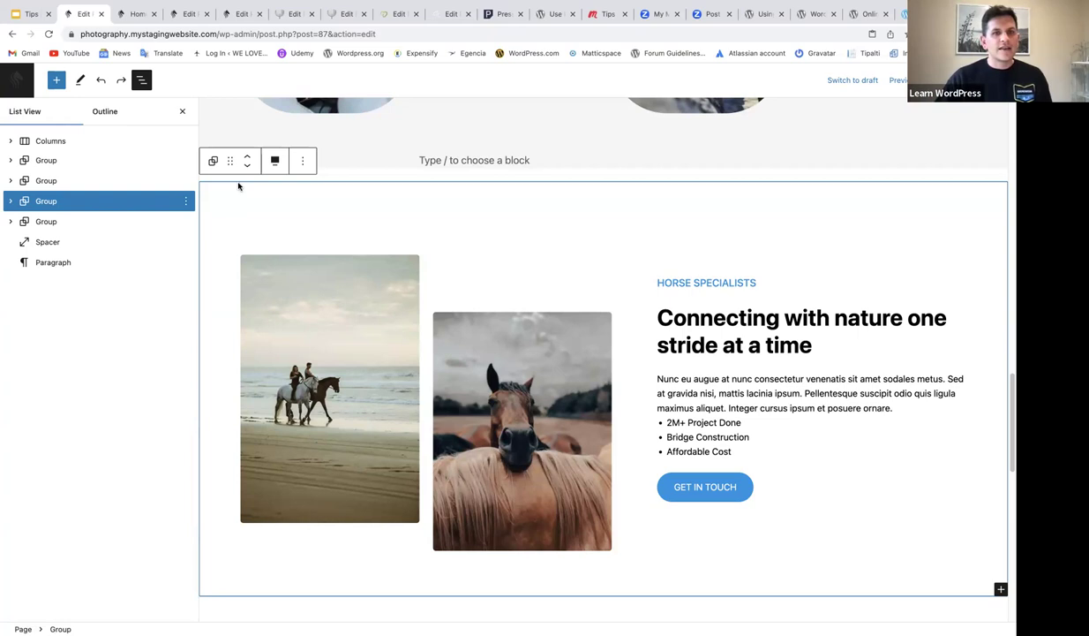
scroll(242, 220, down, 2)
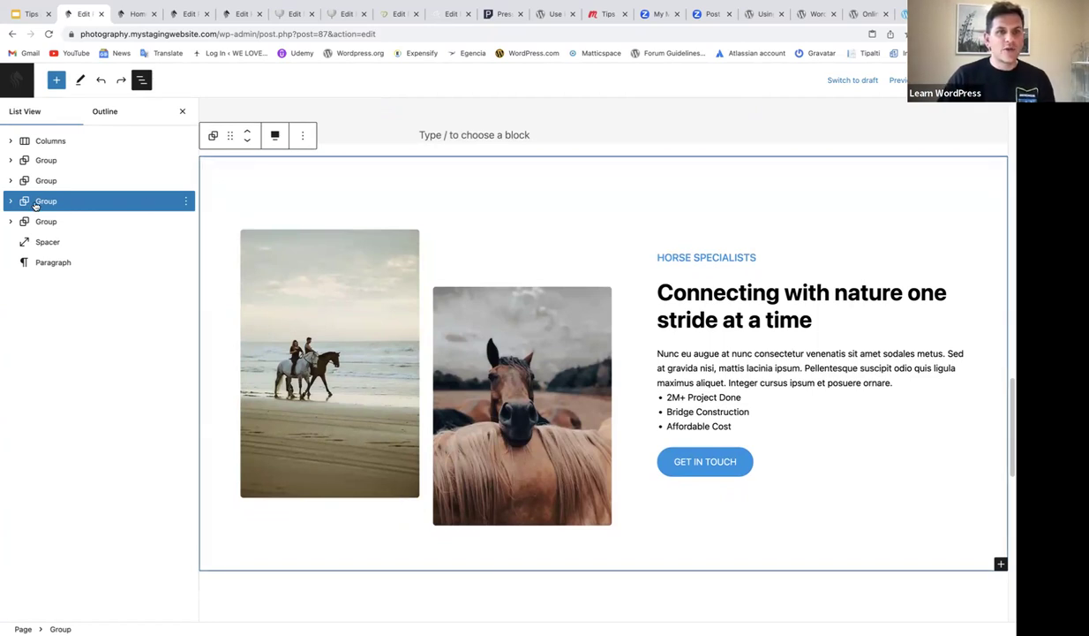
Create a reusable block named "Two images and column" from the selected "Horse specialists" group
click(185, 202)
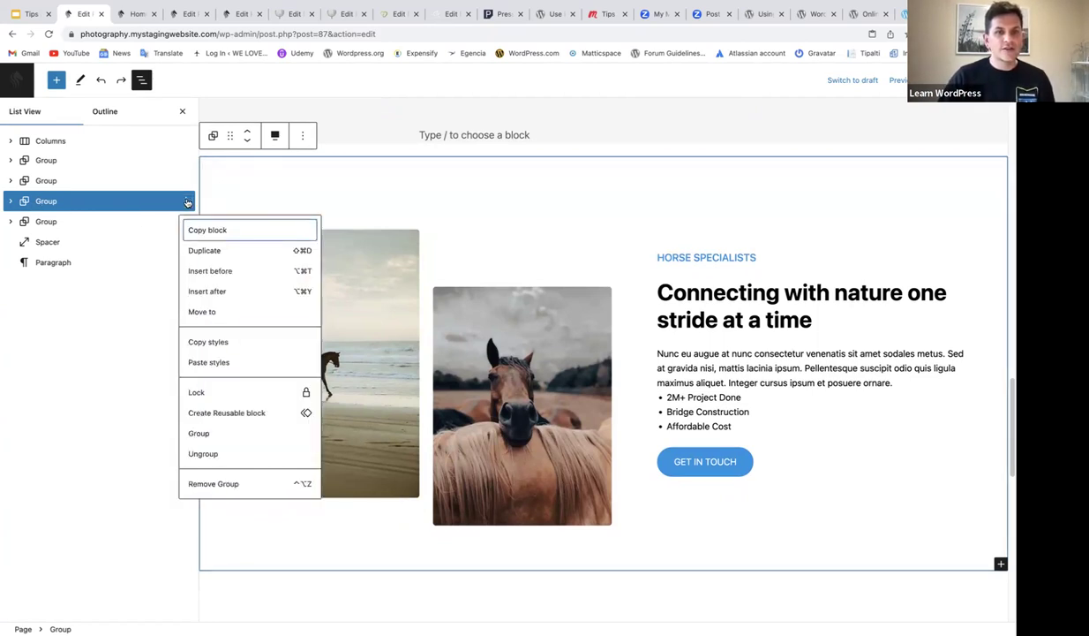
click(236, 415)
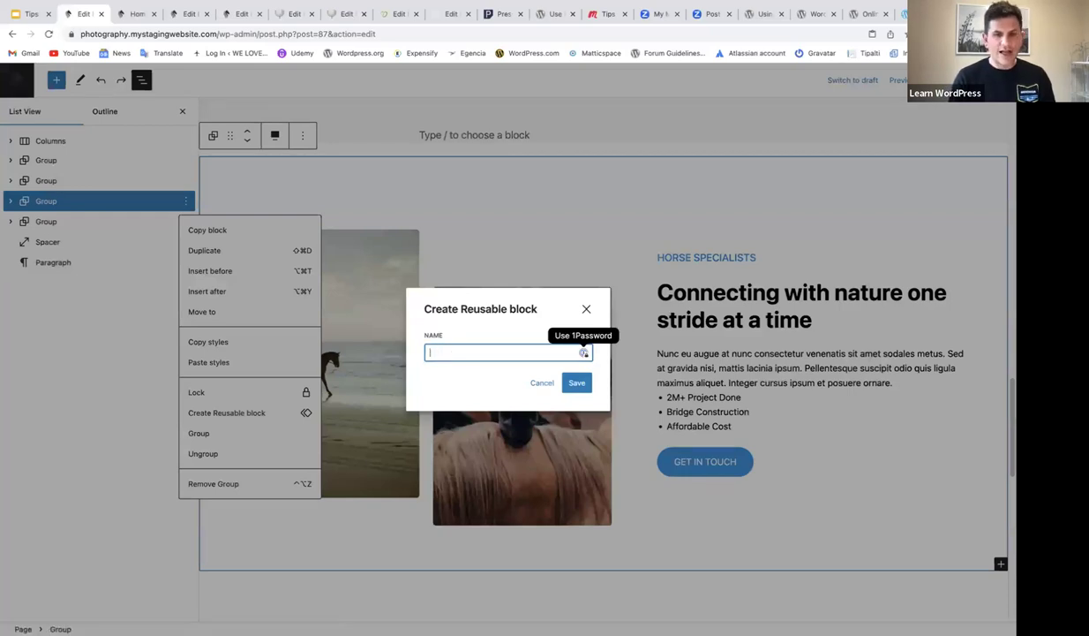
text(Tow)
key(BackSpace)
key(BackSpace)
text(wo imag)
key(BackSpace)
key(BackSpace)
key(BackSpace)
text(mages and )
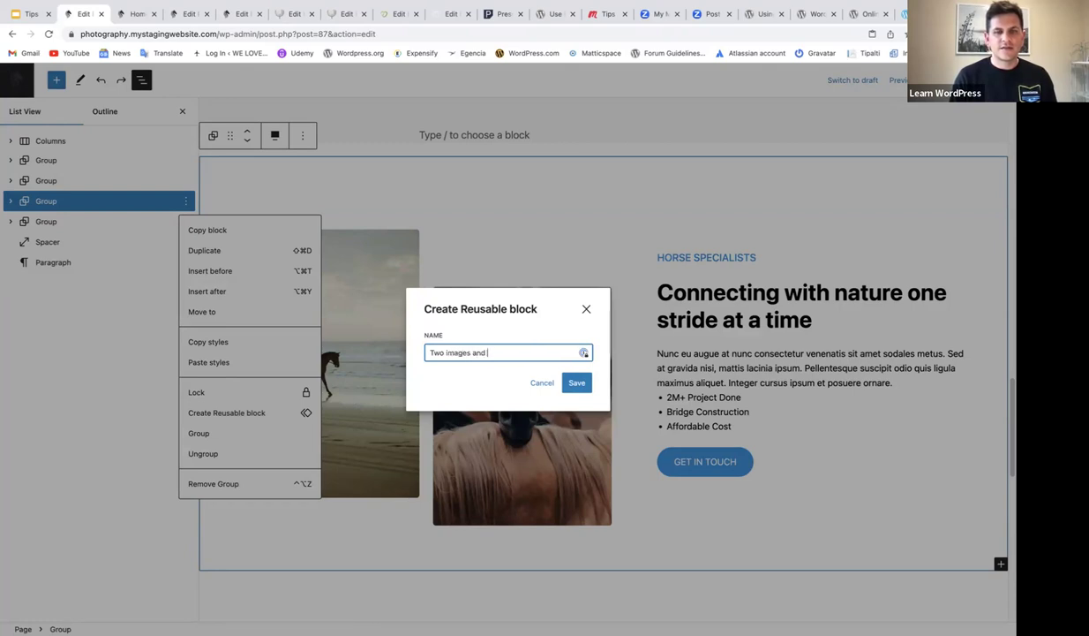
text(column)
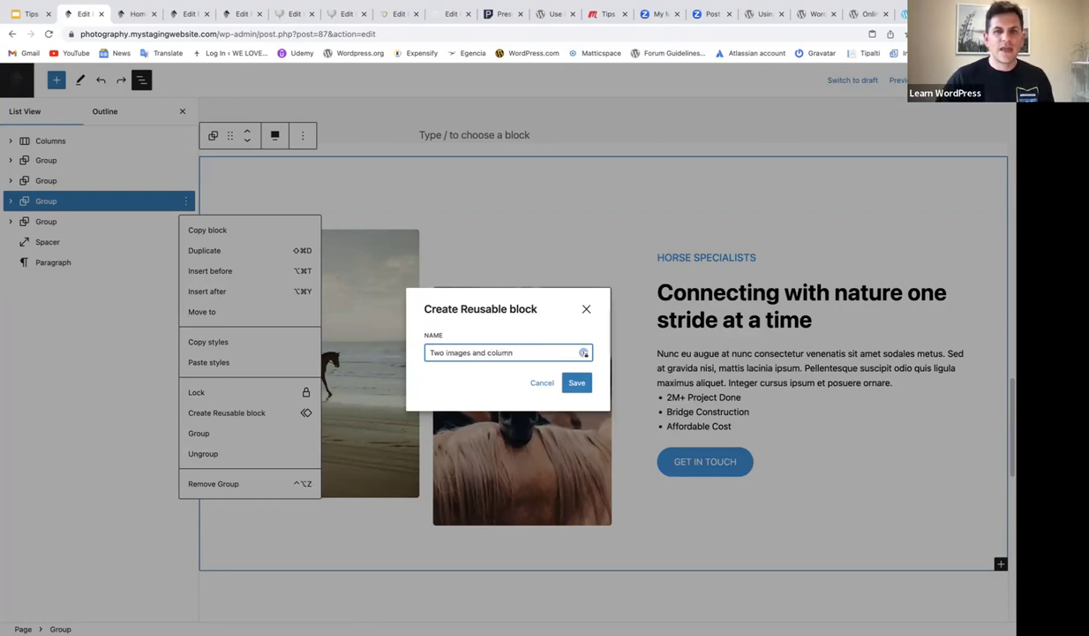
click(576, 383)
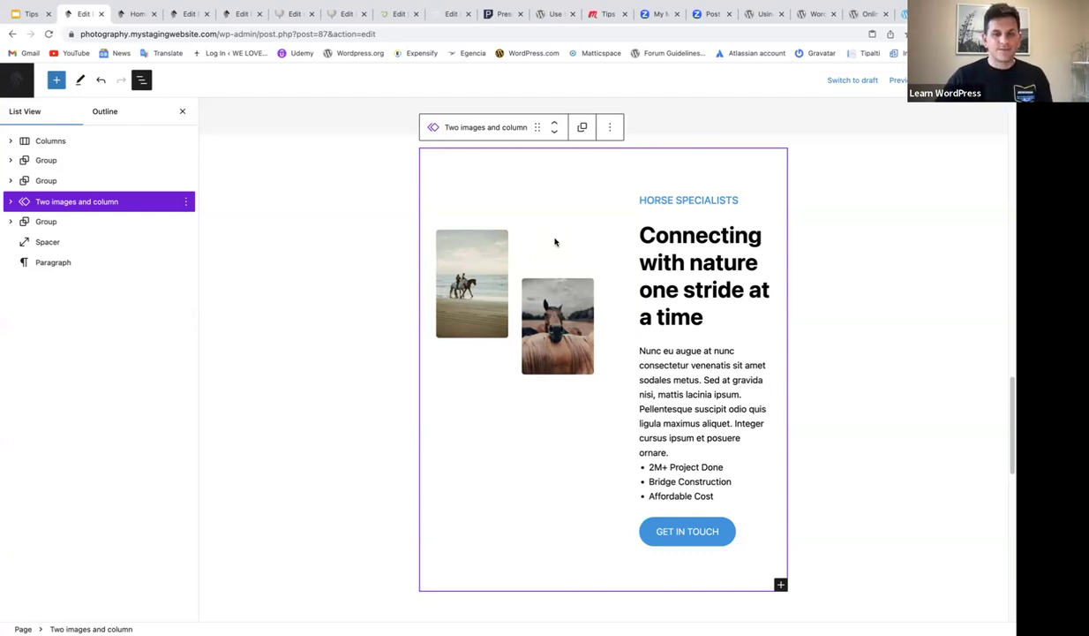
Preview the saved reusable blocks and insert "Two images and column" into the empty paragraph at the end of the page
scroll(542, 265, down, 3)
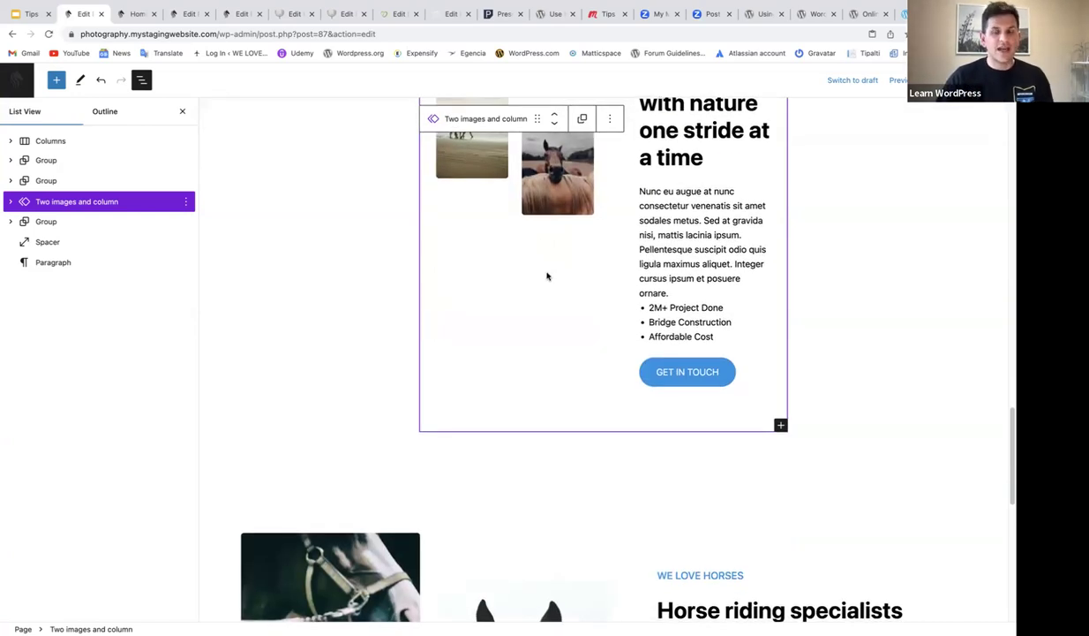
scroll(547, 276, down, 10)
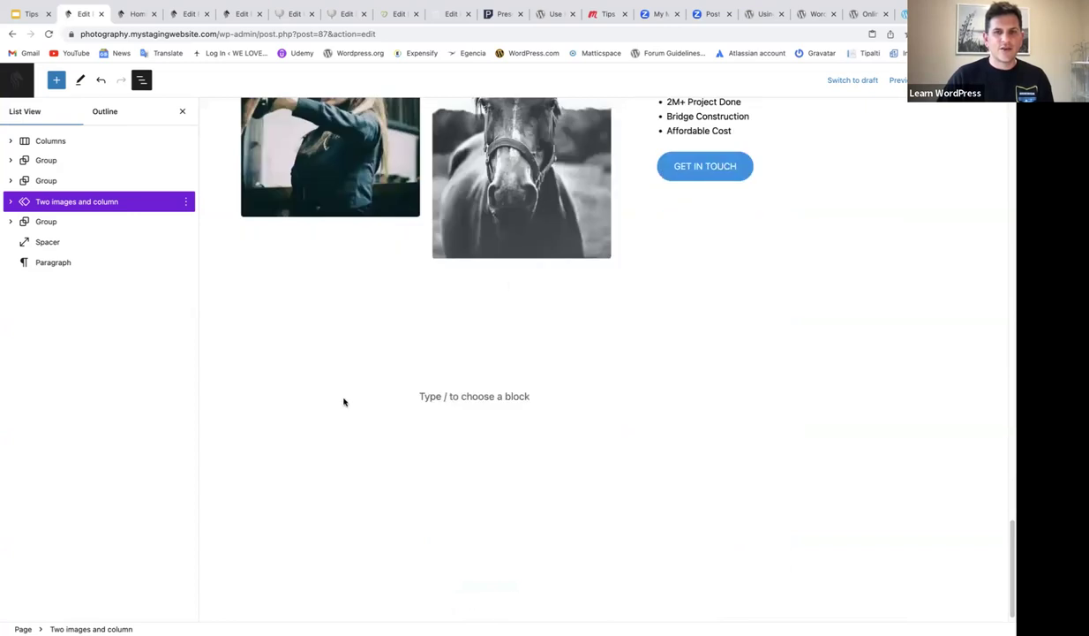
click(425, 394)
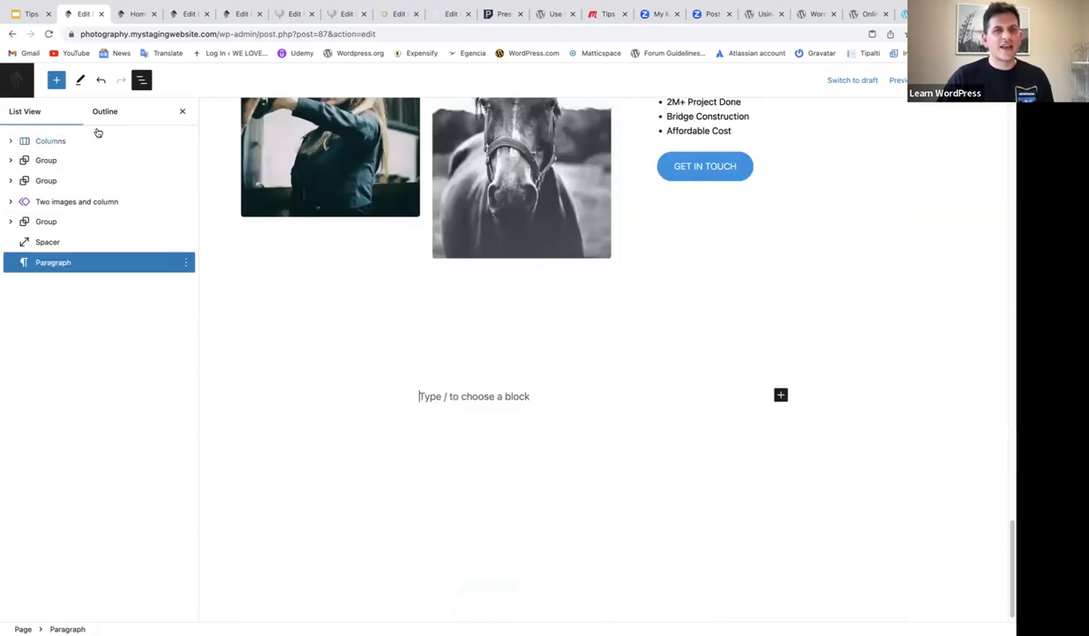
click(56, 81)
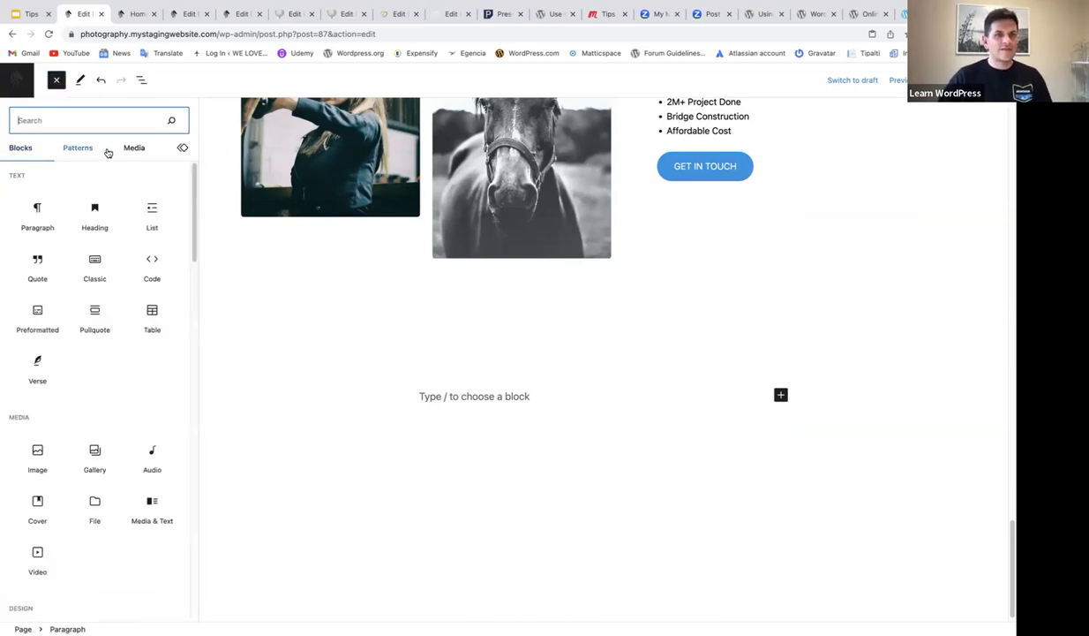
click(183, 149)
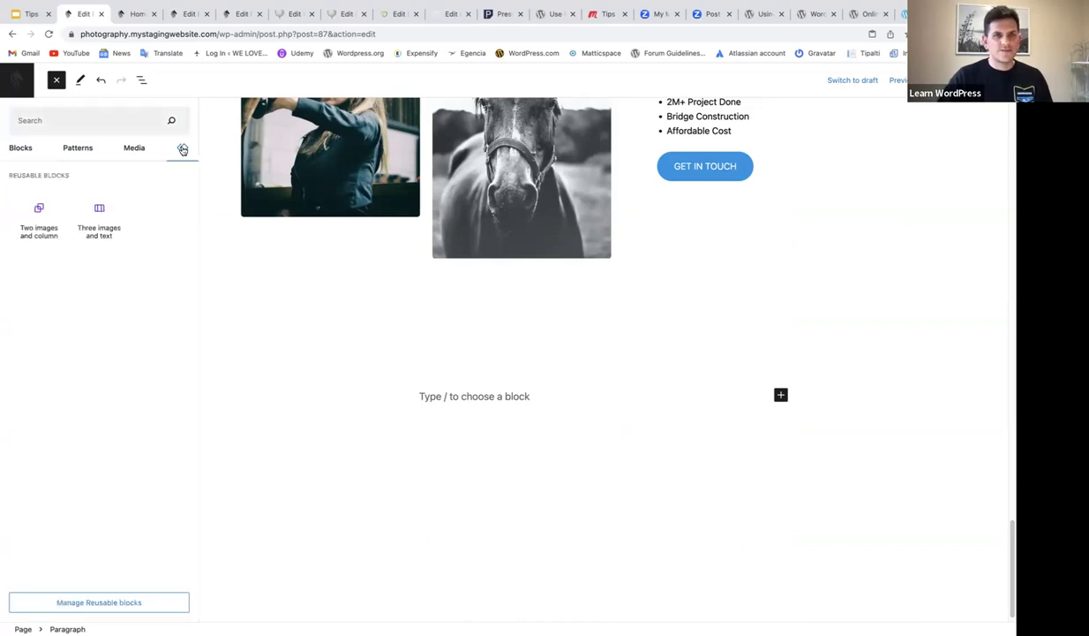
mouse_move(82, 229)
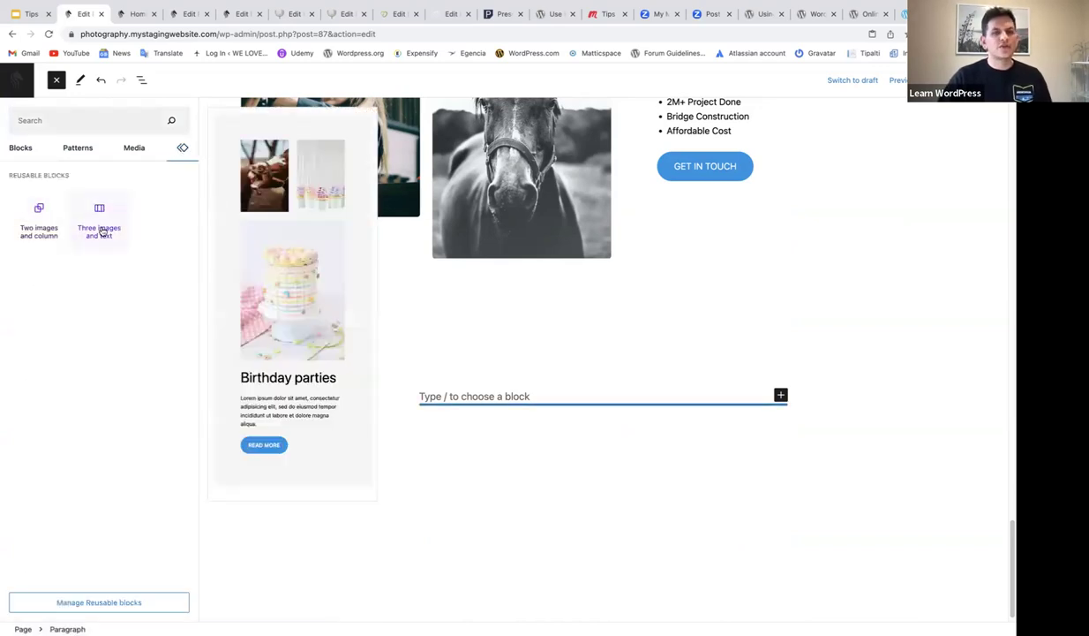
mouse_move(49, 224)
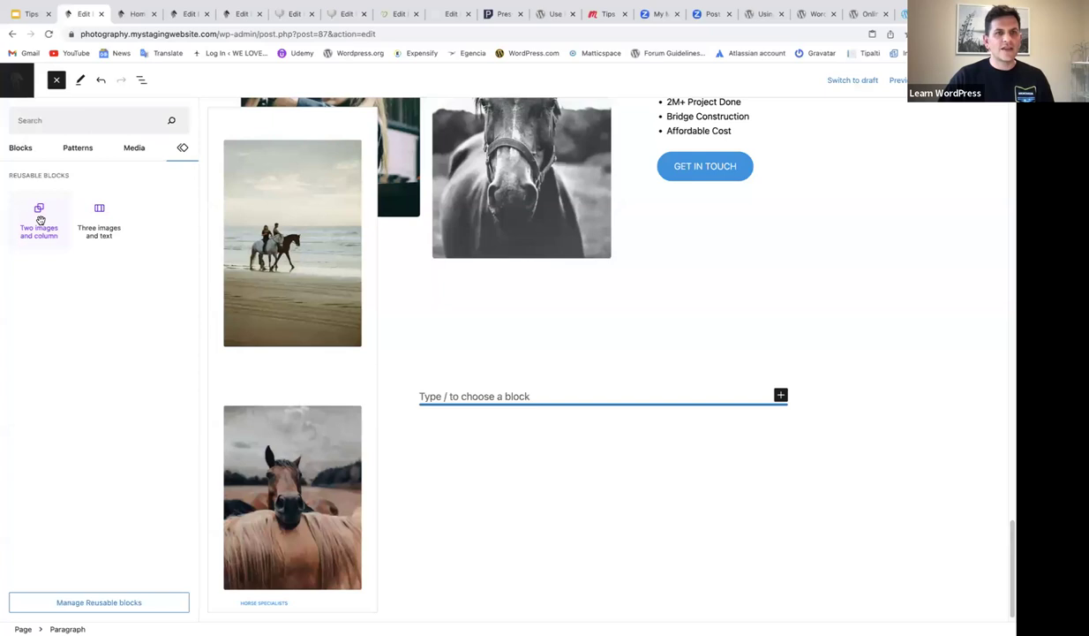
click(40, 220)
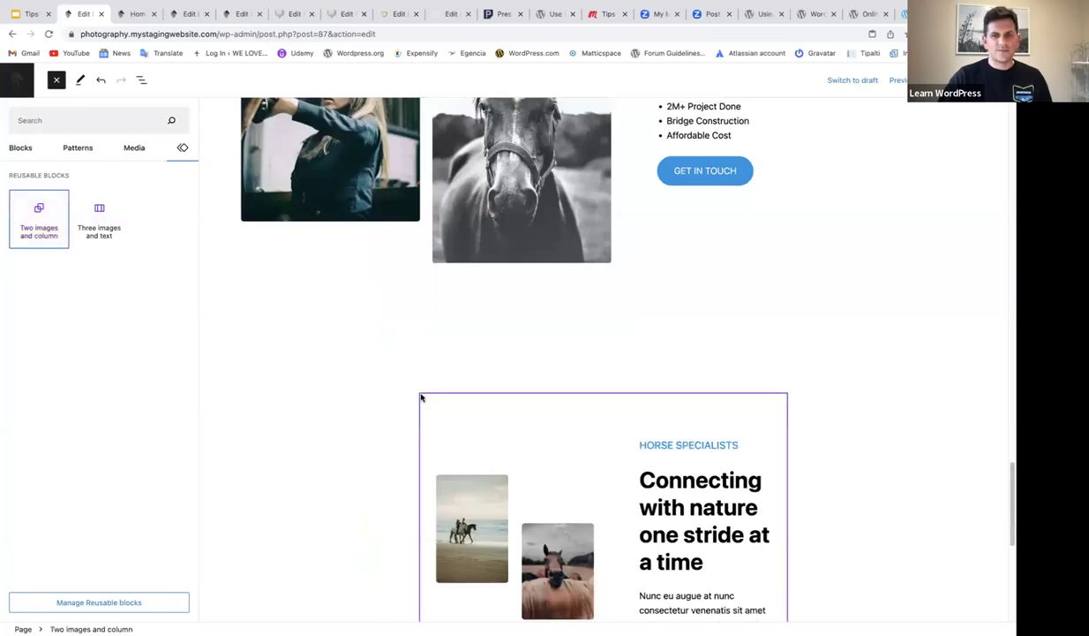
Copy the word "SPECIALISTS" from the small blue heading of the newly inserted reusable block, then delete it from the heading
scroll(664, 382, down, 2)
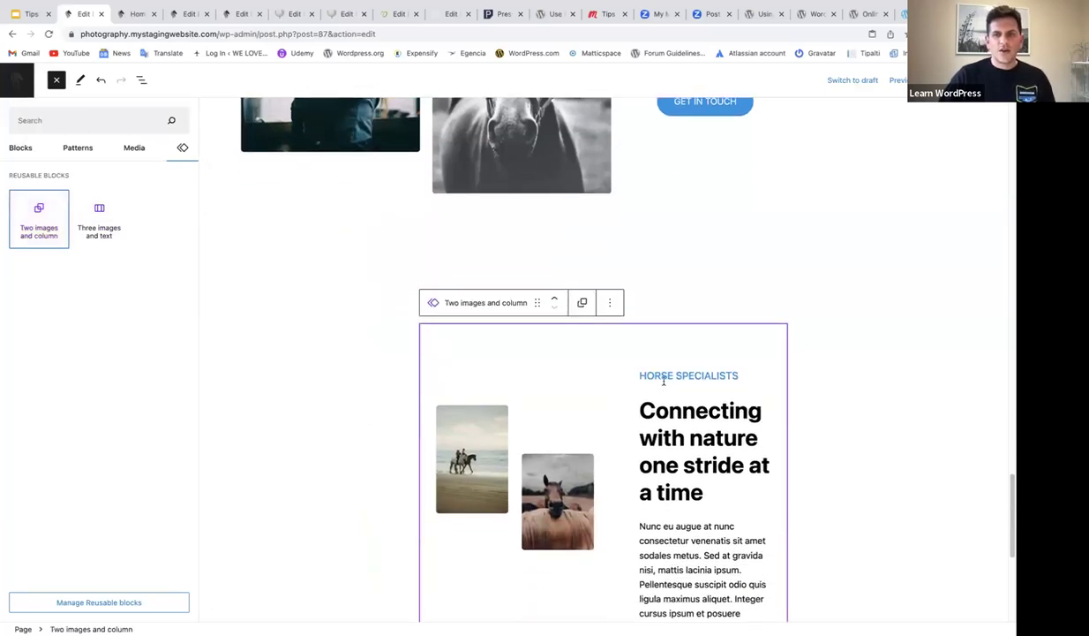
scroll(660, 382, down, 1)
scroll(661, 382, down, 1)
scroll(664, 382, up, 6)
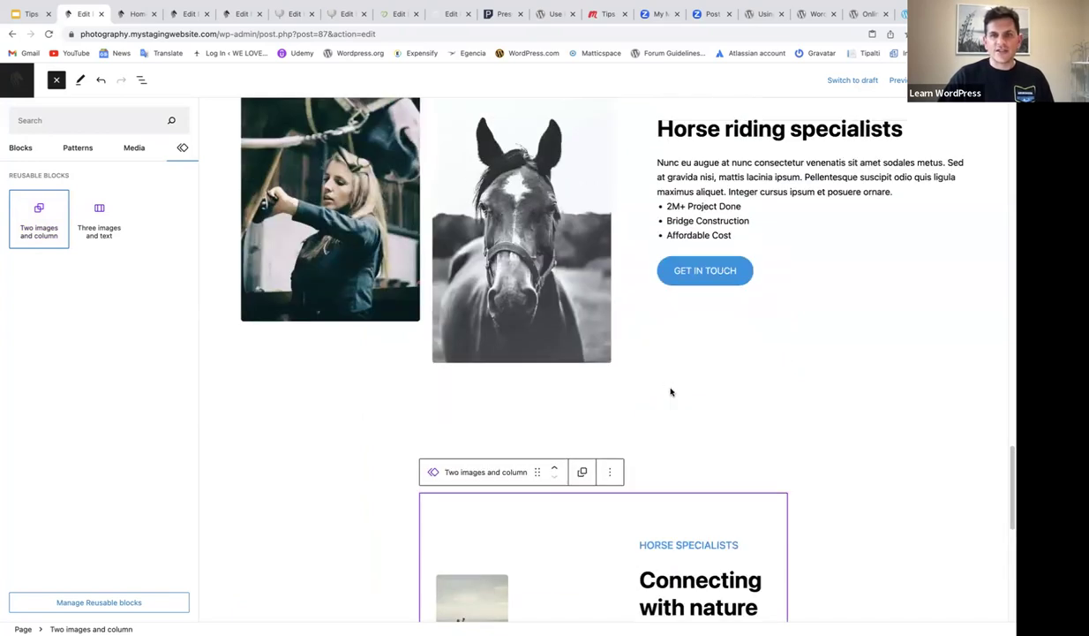
scroll(669, 389, down, 8)
scroll(668, 389, up, 8)
scroll(668, 402, down, 6)
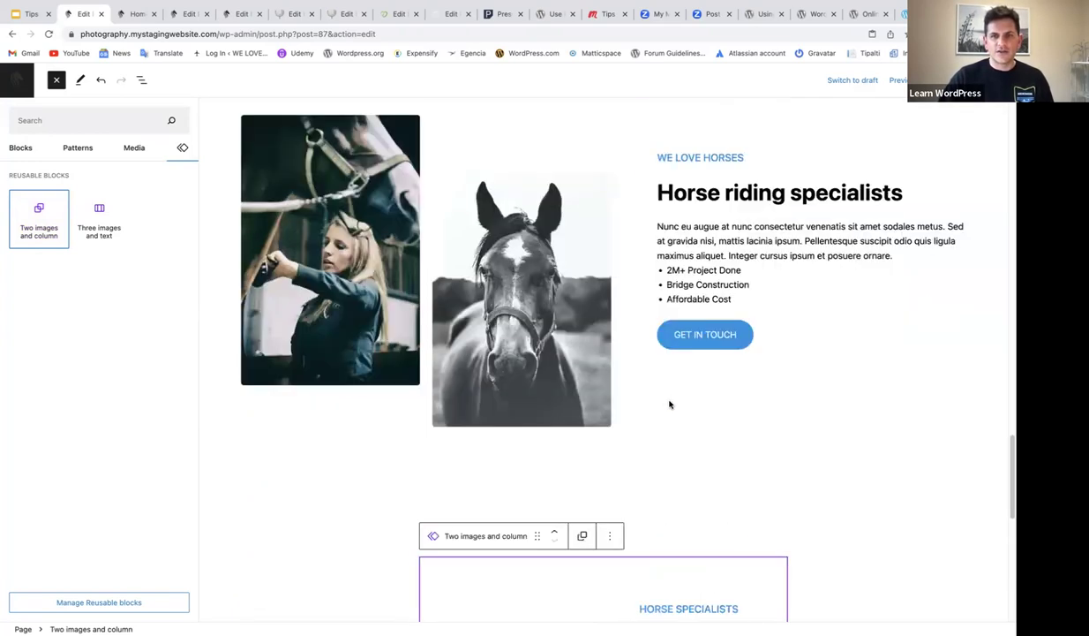
click(727, 371)
drag(644, 380, 578, 381)
key(ctrl+c)
key(BackSpace)
Check the small blue heading in the first instance of the "Two images and column" reusable block
scroll(612, 331, up, 5)
scroll(613, 334, up, 4)
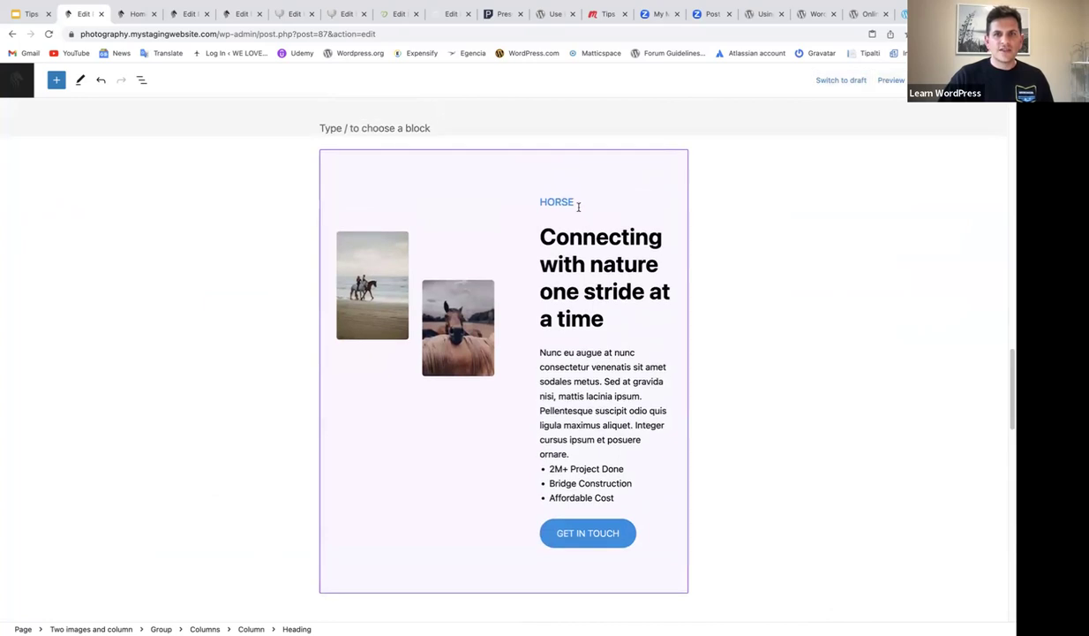
click(579, 205)
scroll(600, 265, down, 1)
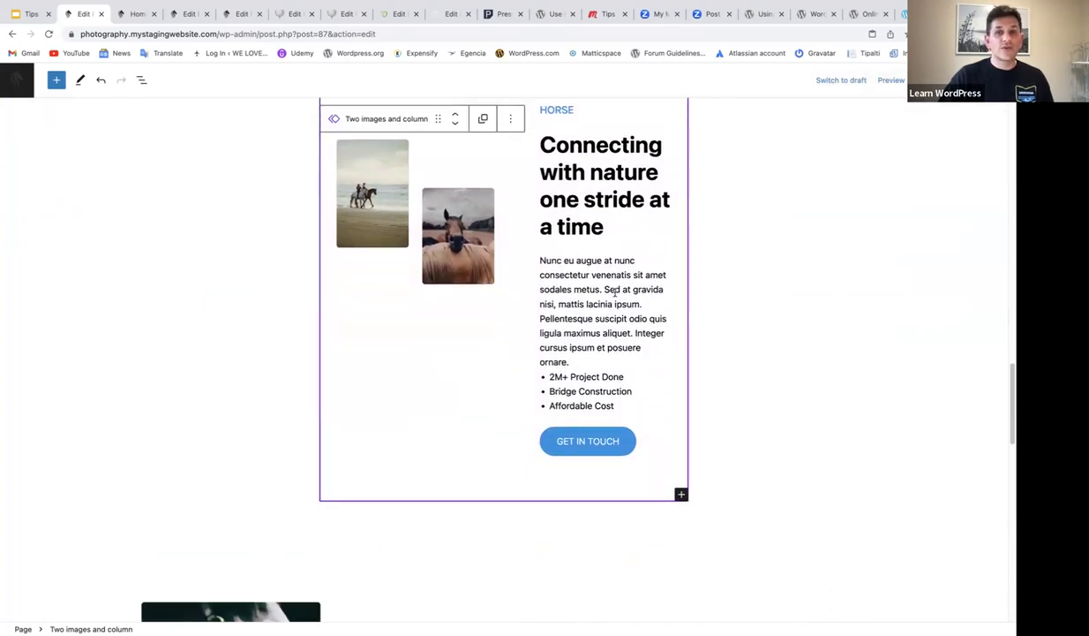
scroll(616, 292, up, 7)
Paste "SPECIALISTS" back after "HORSE" in the last reusable block's heading and compare it with the first instance
scroll(611, 282, down, 6)
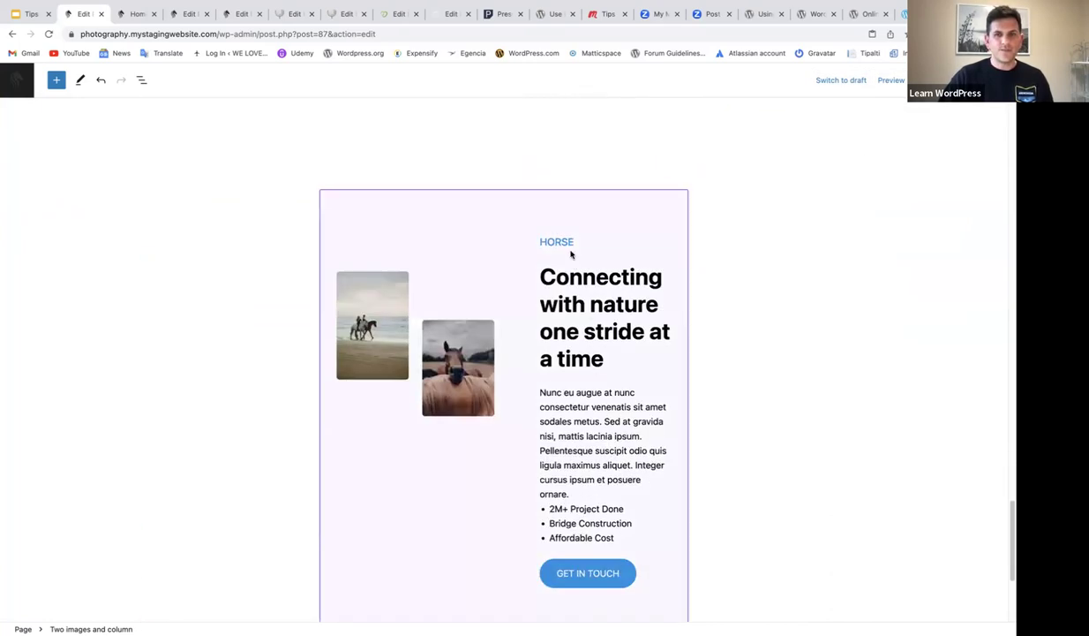
click(578, 240)
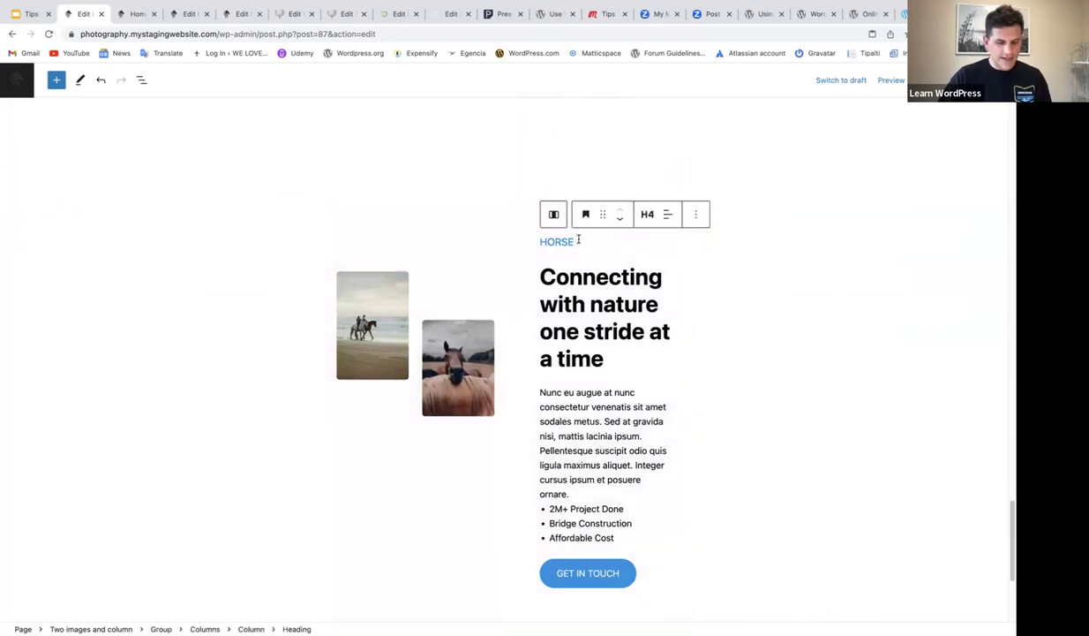
key(ctrl+v)
scroll(615, 263, up, 5)
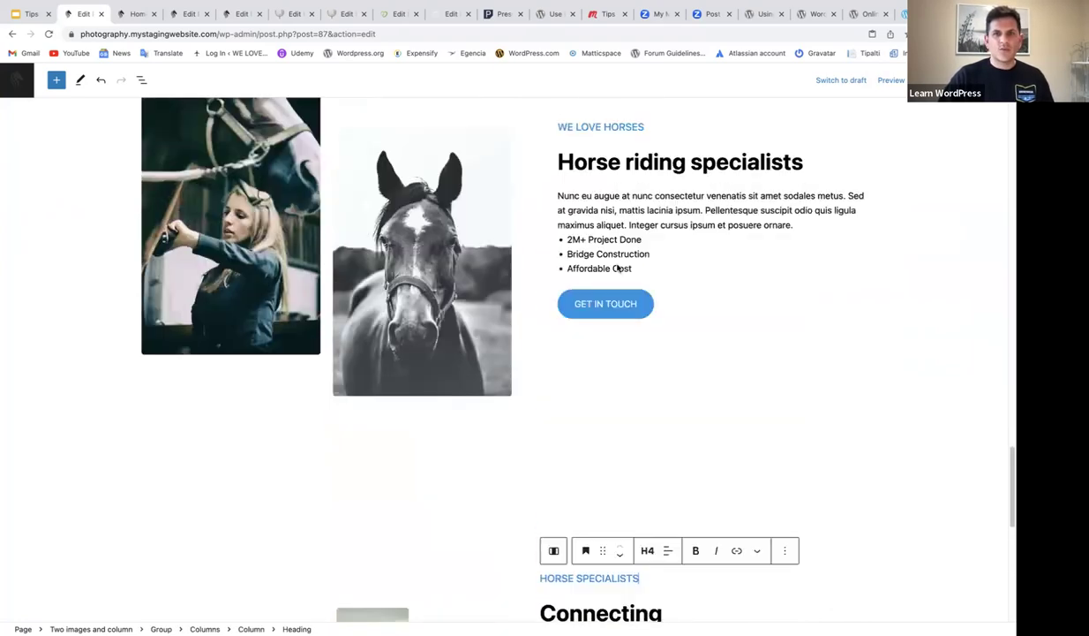
scroll(618, 269, up, 10)
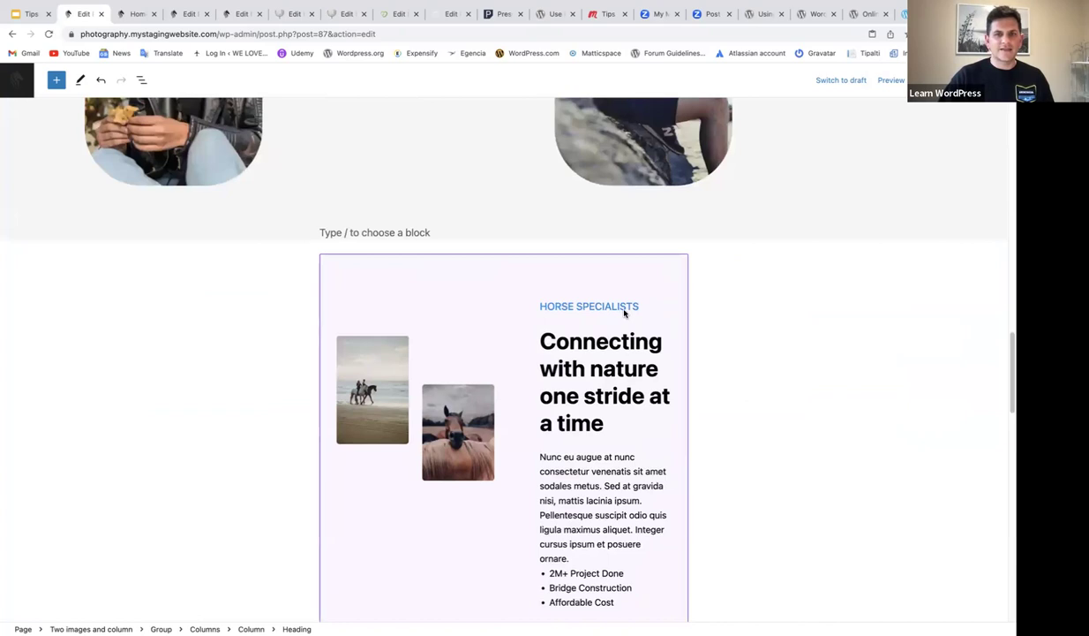
scroll(624, 312, down, 11)
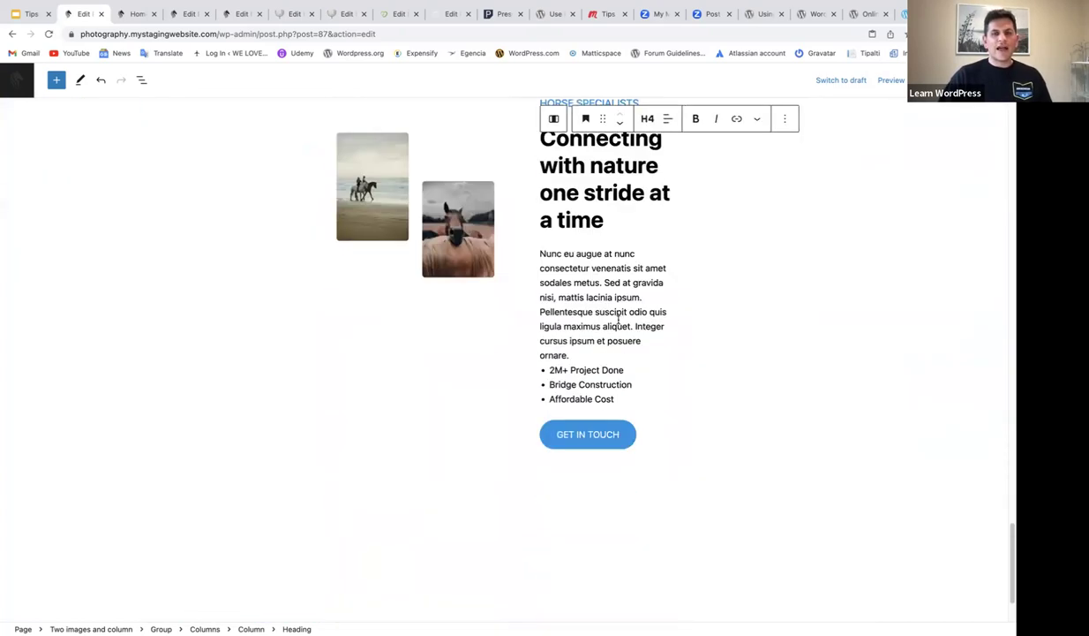
scroll(619, 319, up, 3)
click(419, 260)
scroll(500, 259, down, 1)
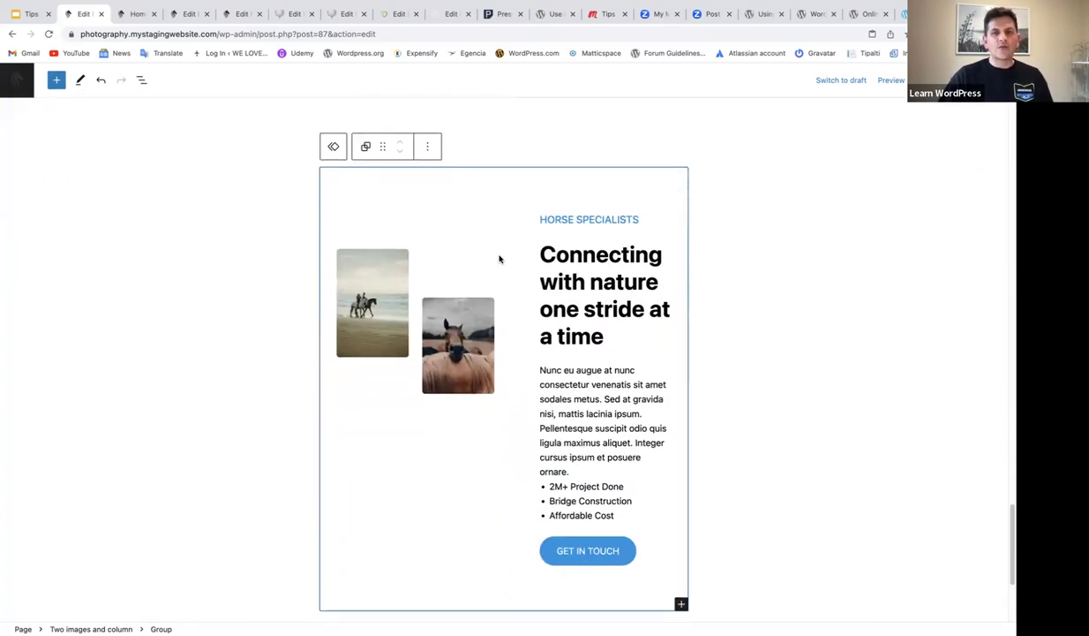
scroll(503, 190, down, 1)
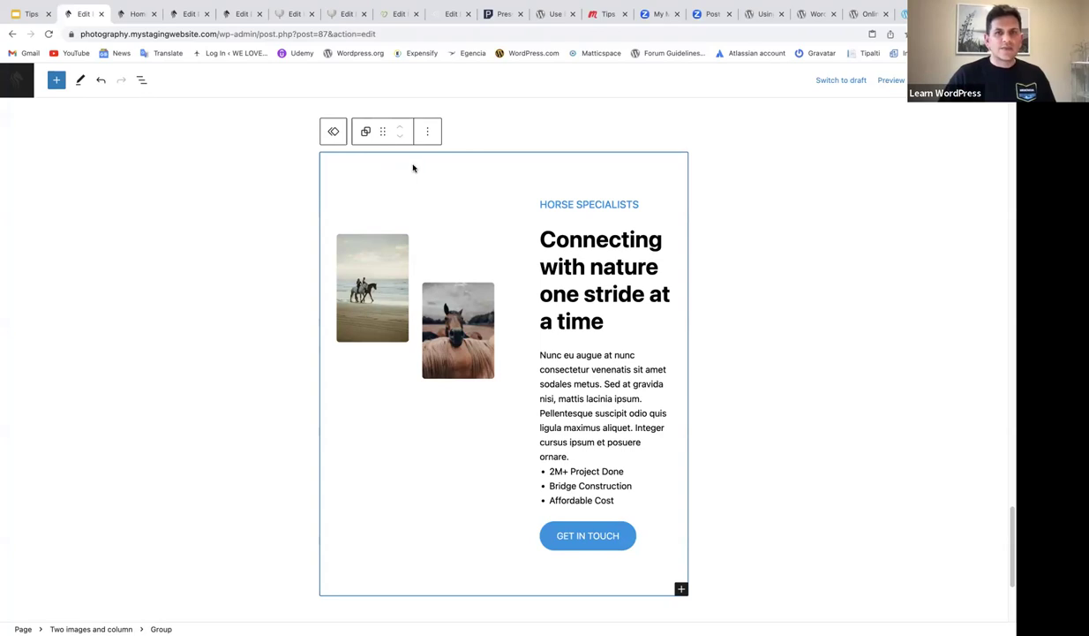
click(428, 133)
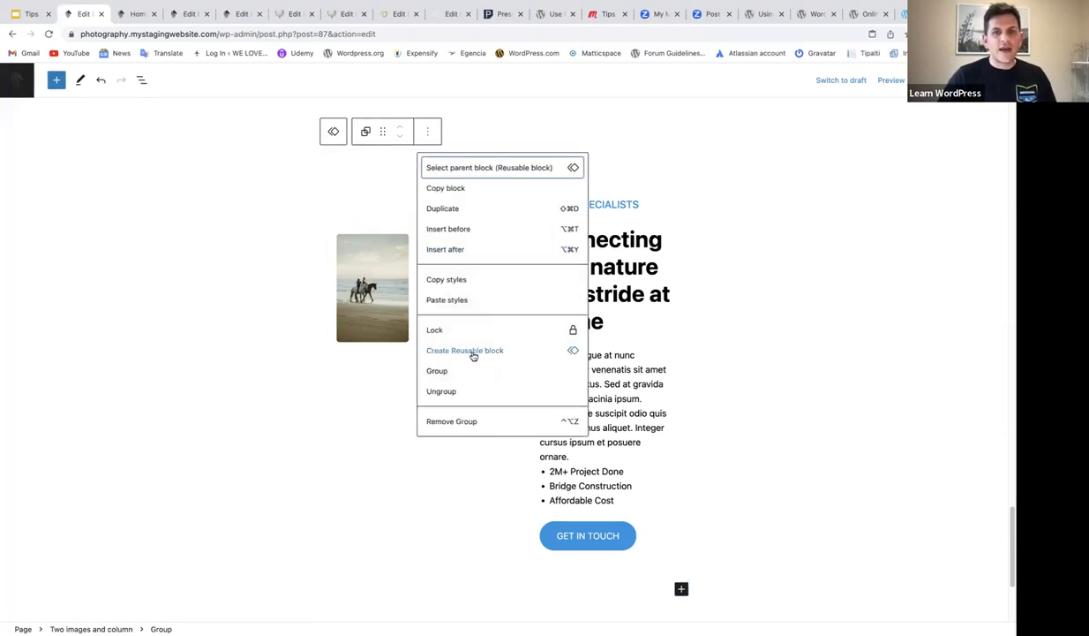
click(332, 191)
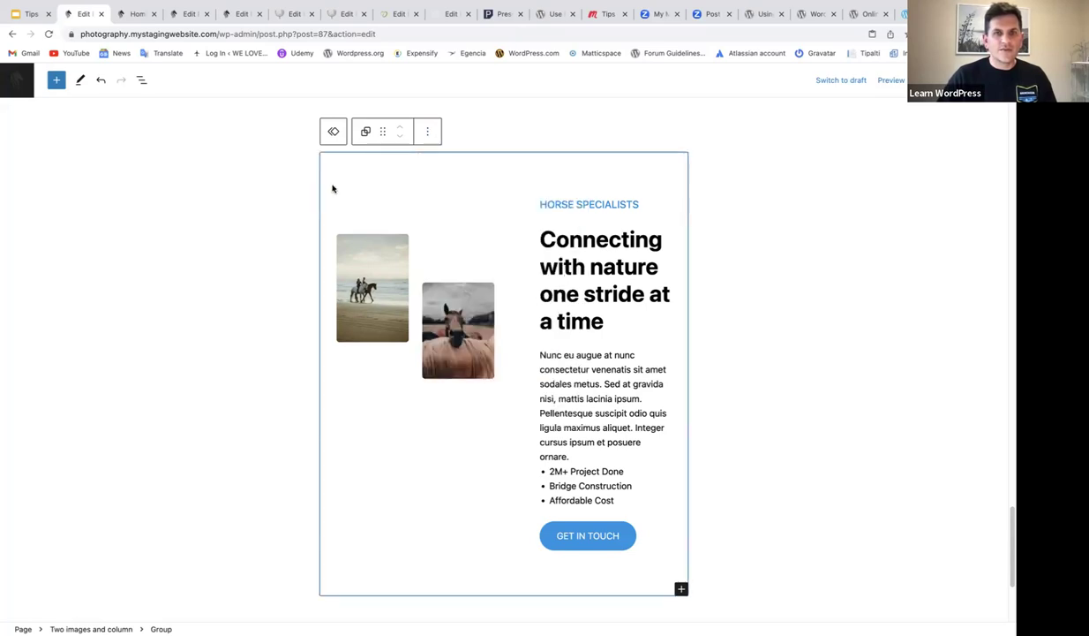
Select the last "Two images and column" reusable block as a whole and convert it to a regular block
click(138, 80)
click(72, 265)
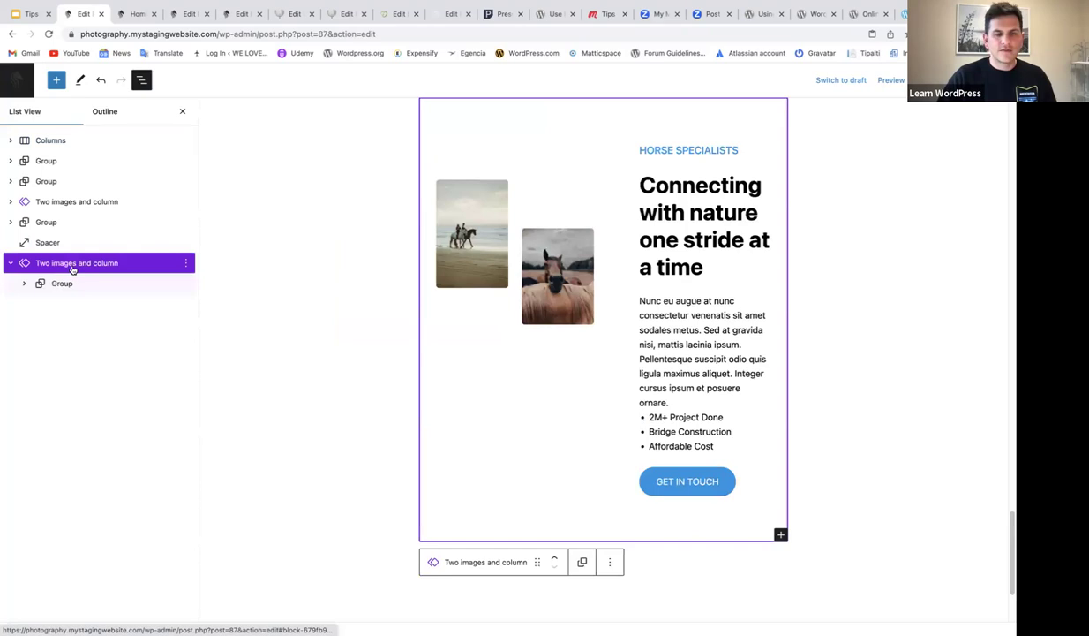
scroll(713, 300, up, 1)
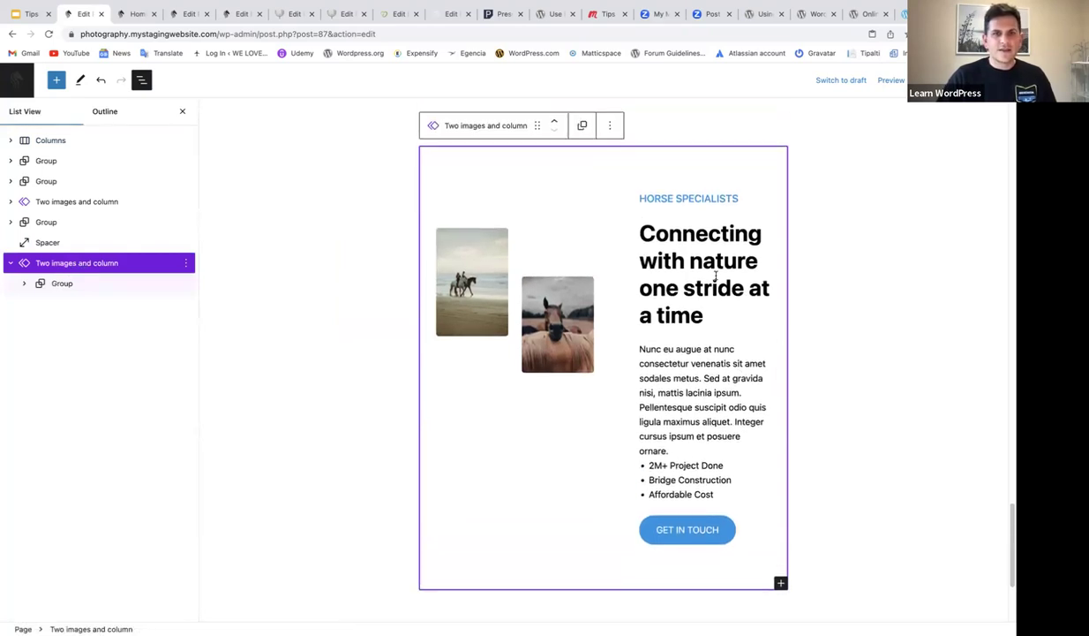
click(609, 126)
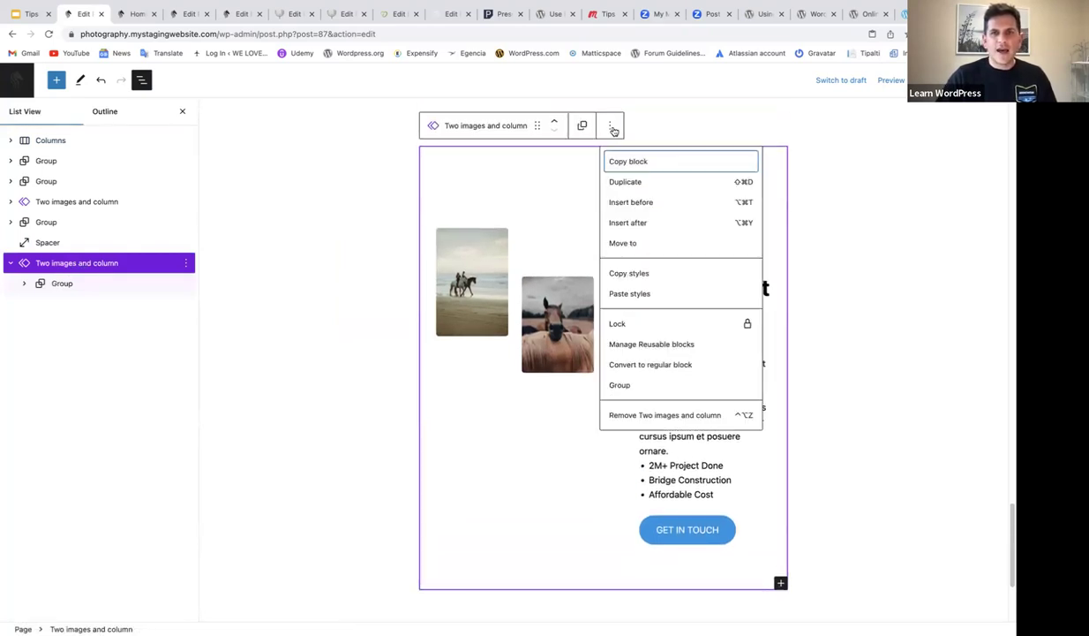
click(642, 365)
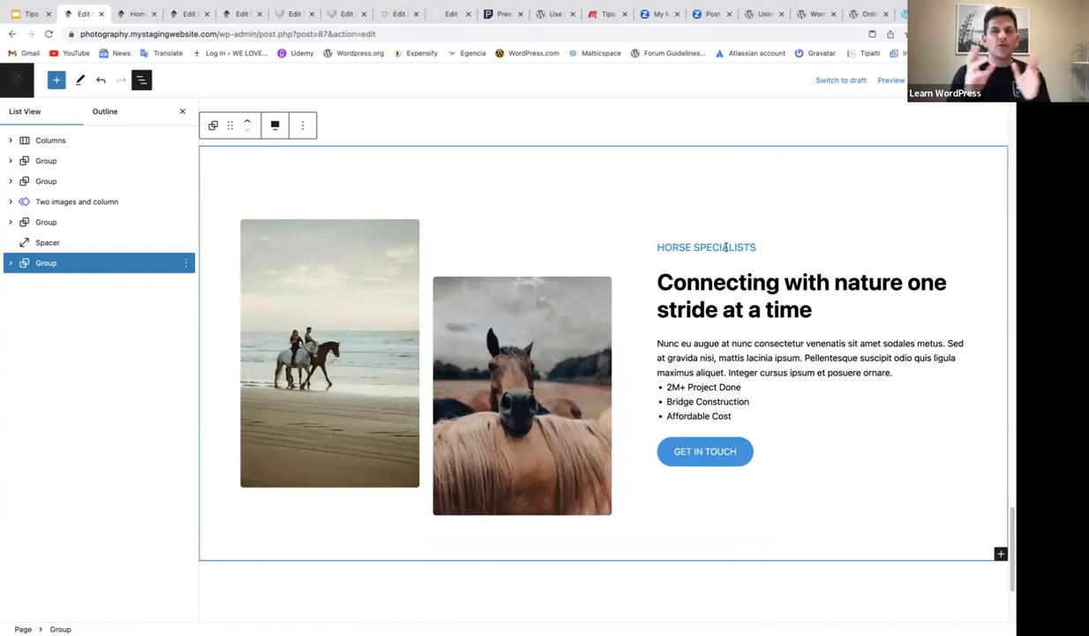
Delete "SPECIALISTS" from the converted section's small blue heading and compare it with the heading in the remaining reusable block
drag(757, 246, 695, 243)
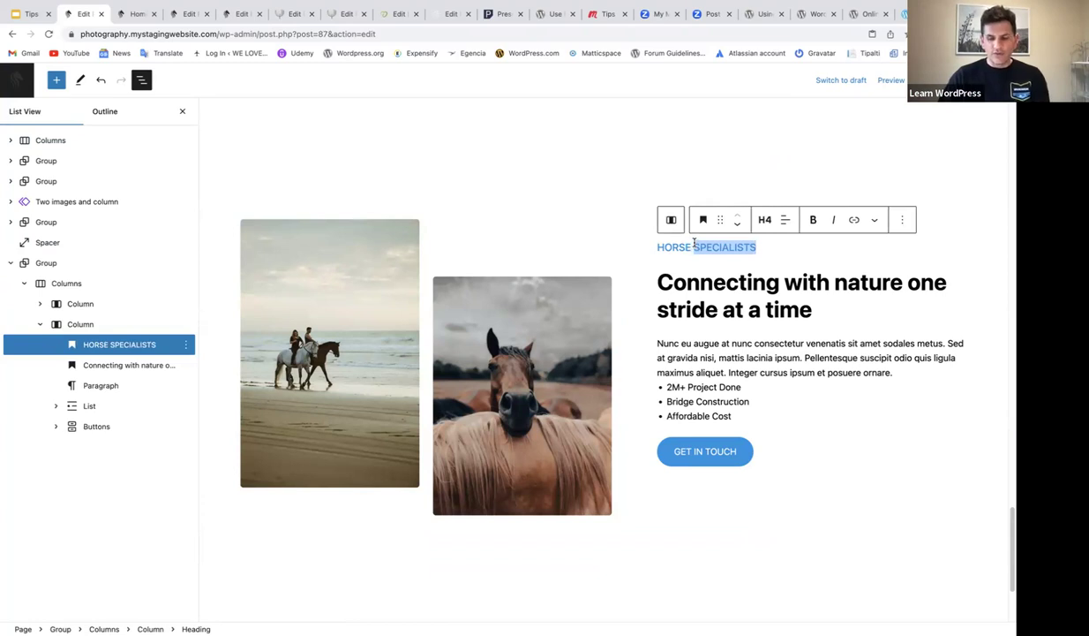
key(BackSpace)
click(713, 265)
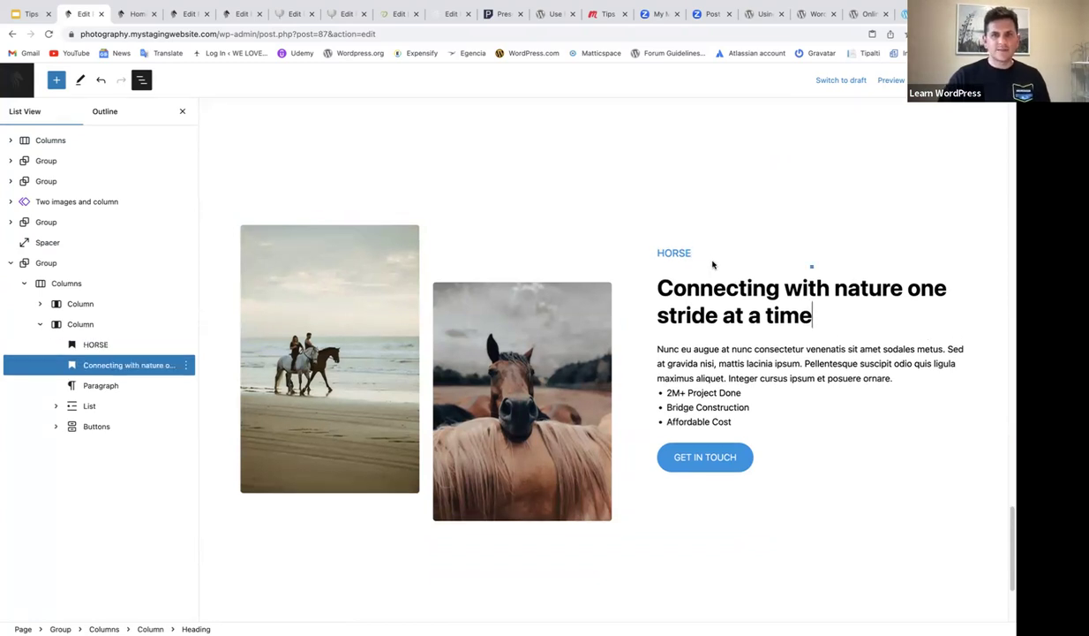
scroll(714, 265, up, 10)
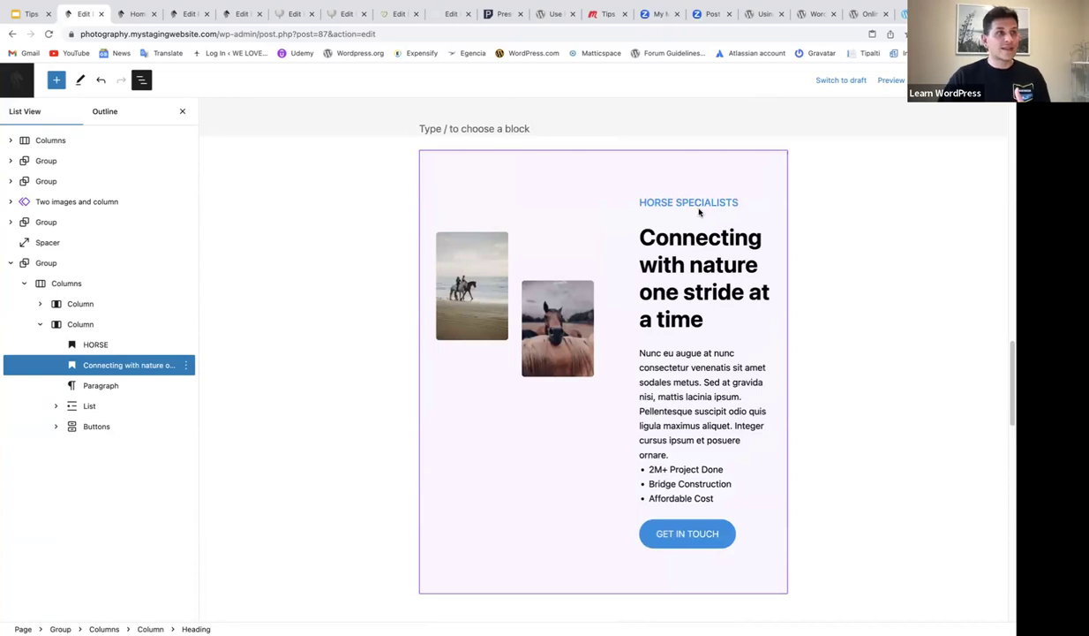
scroll(696, 256, down, 10)
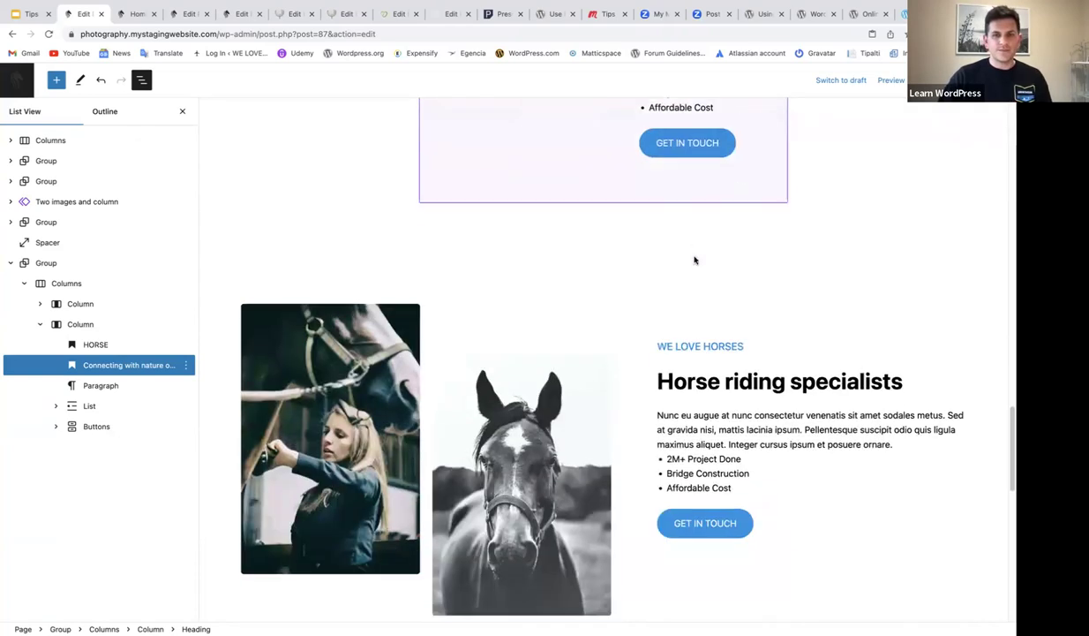
scroll(692, 290, down, 4)
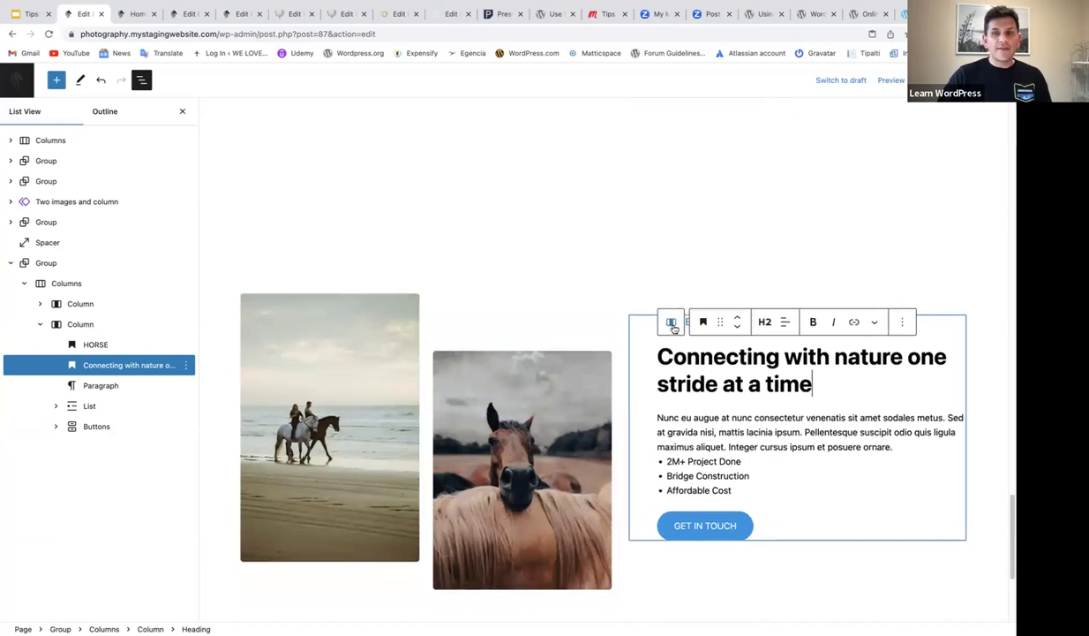
Restore "SPECIALISTS" after "HORSE" in the converted section's small blue heading and check the remaining reusable block again
click(696, 284)
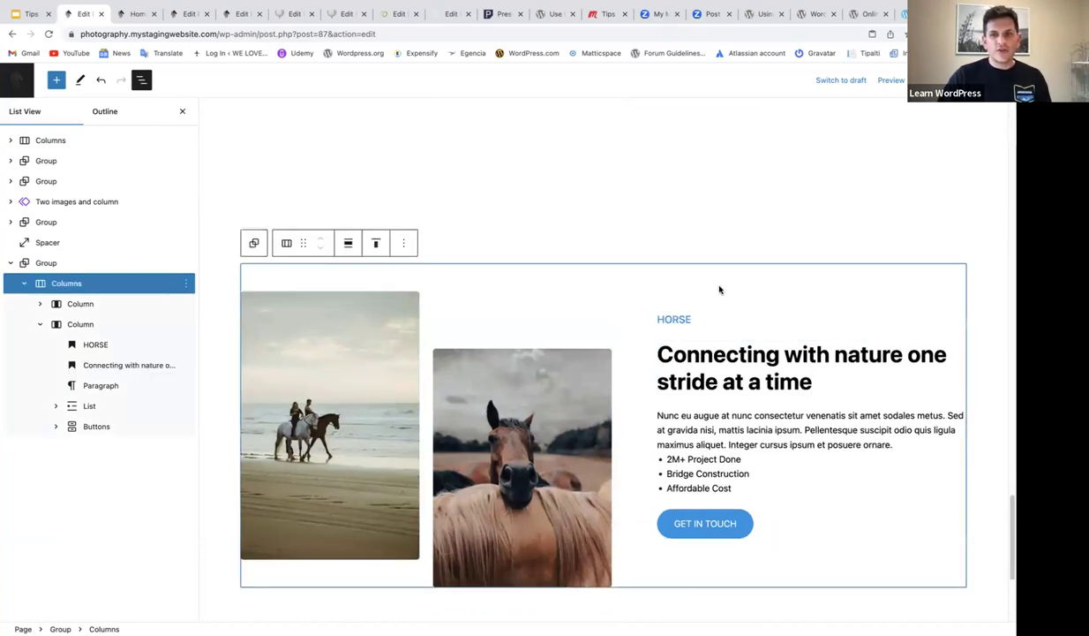
click(698, 319)
scroll(702, 300, down, 2)
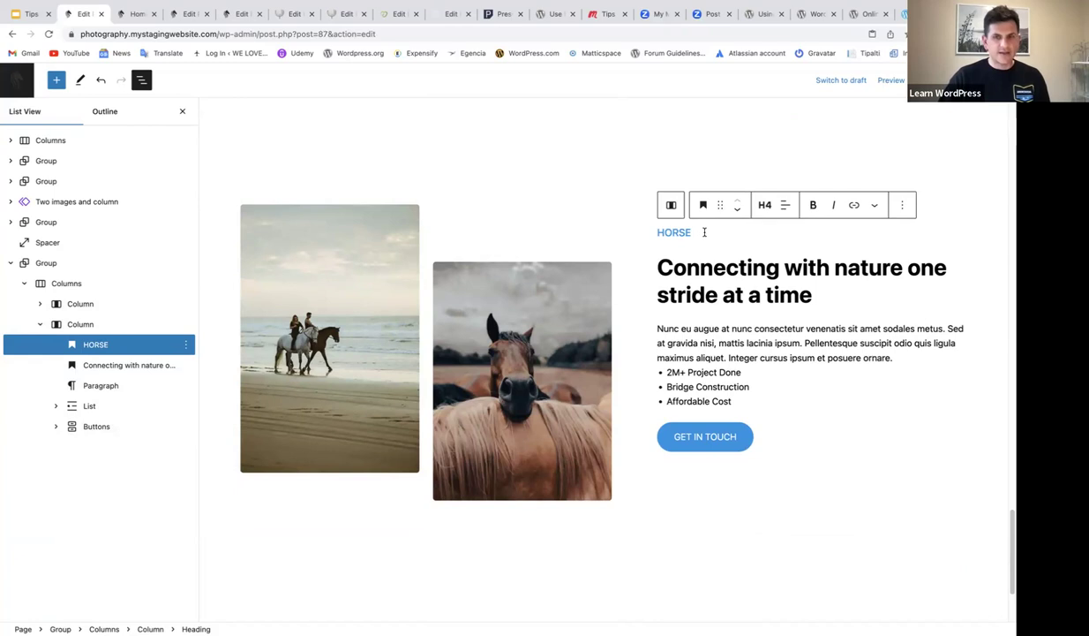
text(SPECIALISTS)
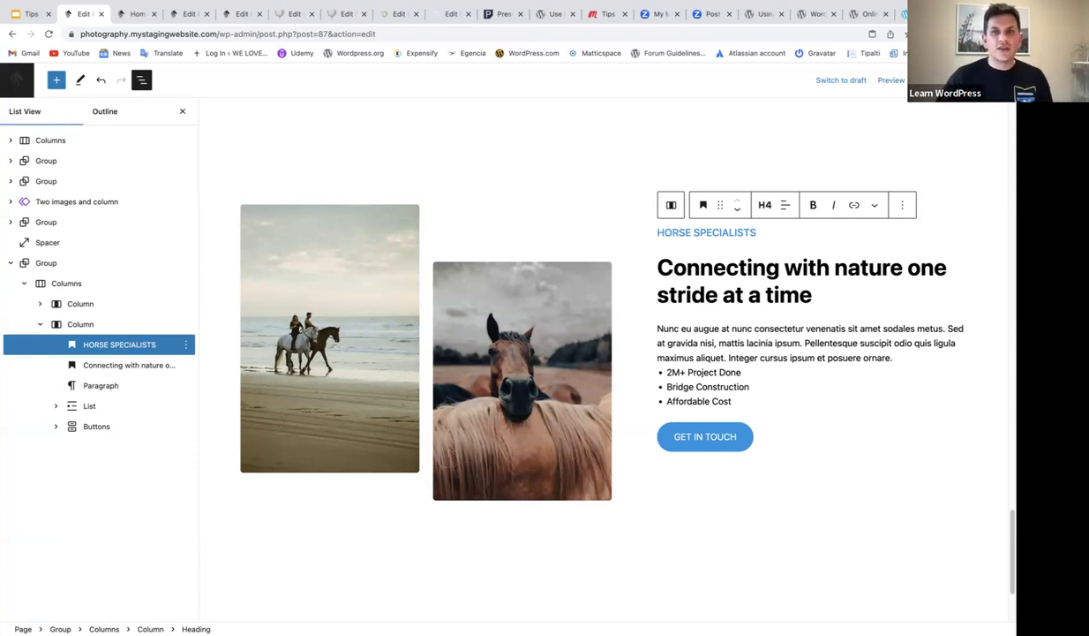
scroll(706, 232, up, 5)
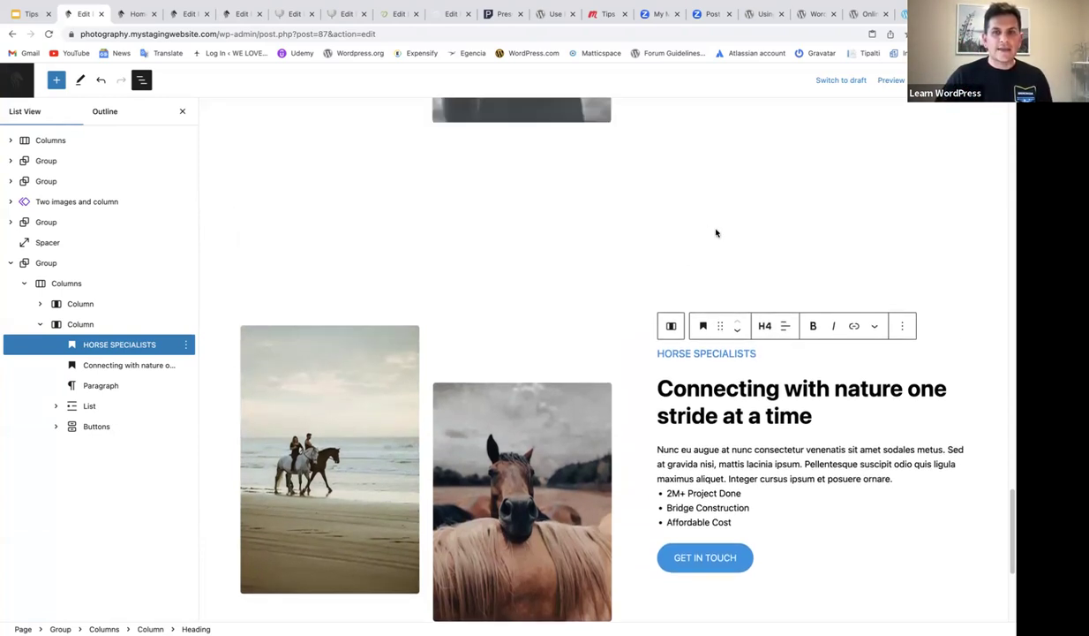
scroll(722, 235, up, 10)
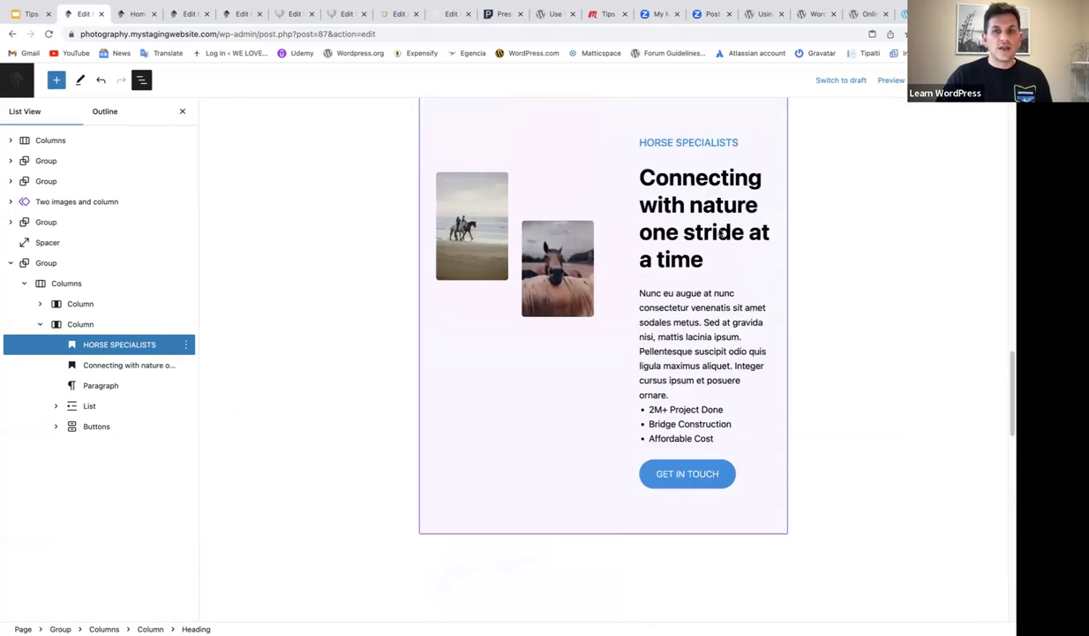
scroll(695, 230, down, 12)
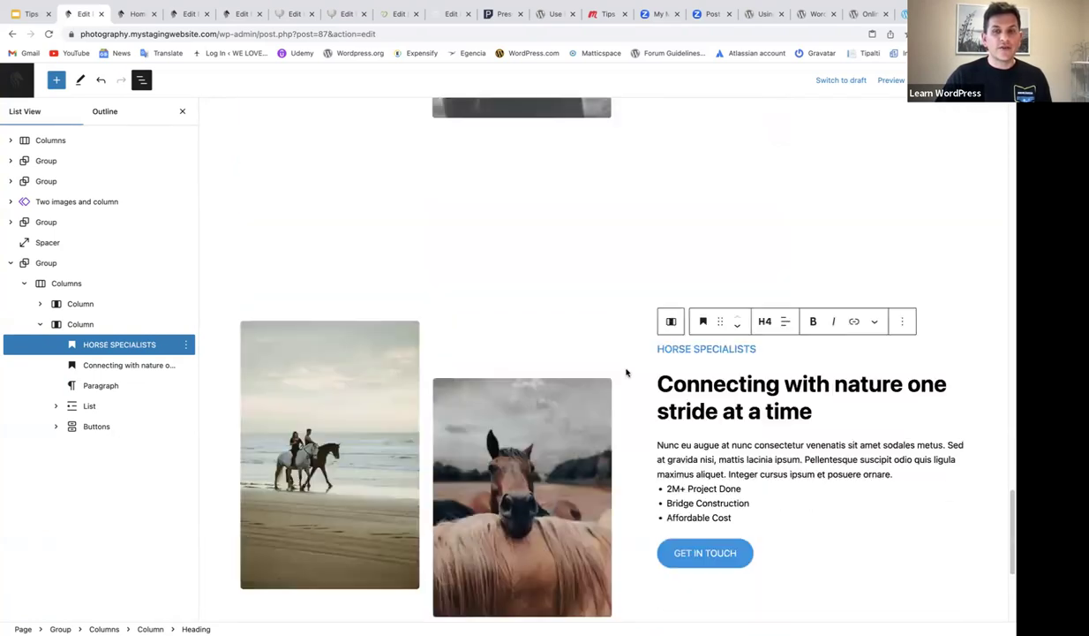
scroll(564, 315, down, 2)
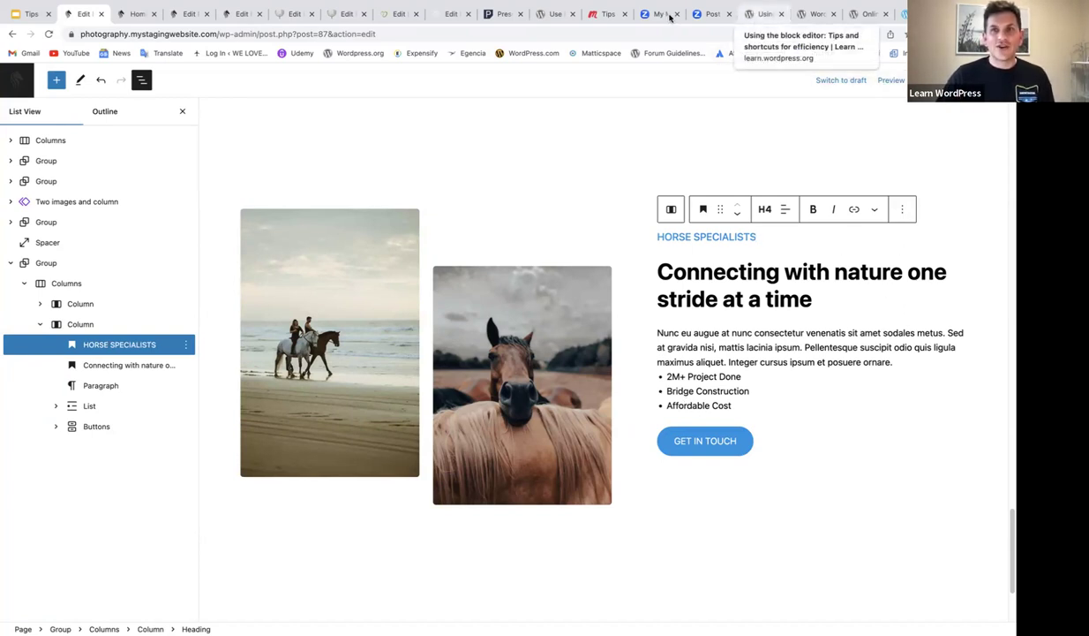
Switch to the browser tab editing the "Synced and unsynced patterns" page and look through its travel content layout
click(386, 16)
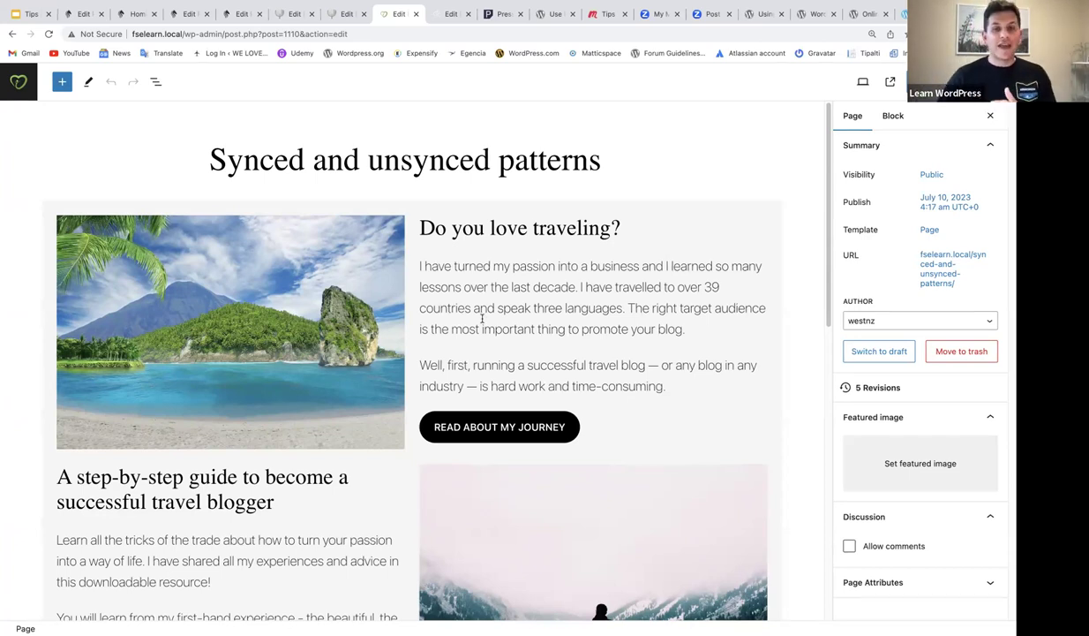
scroll(477, 314, down, 3)
scroll(479, 320, down, 7)
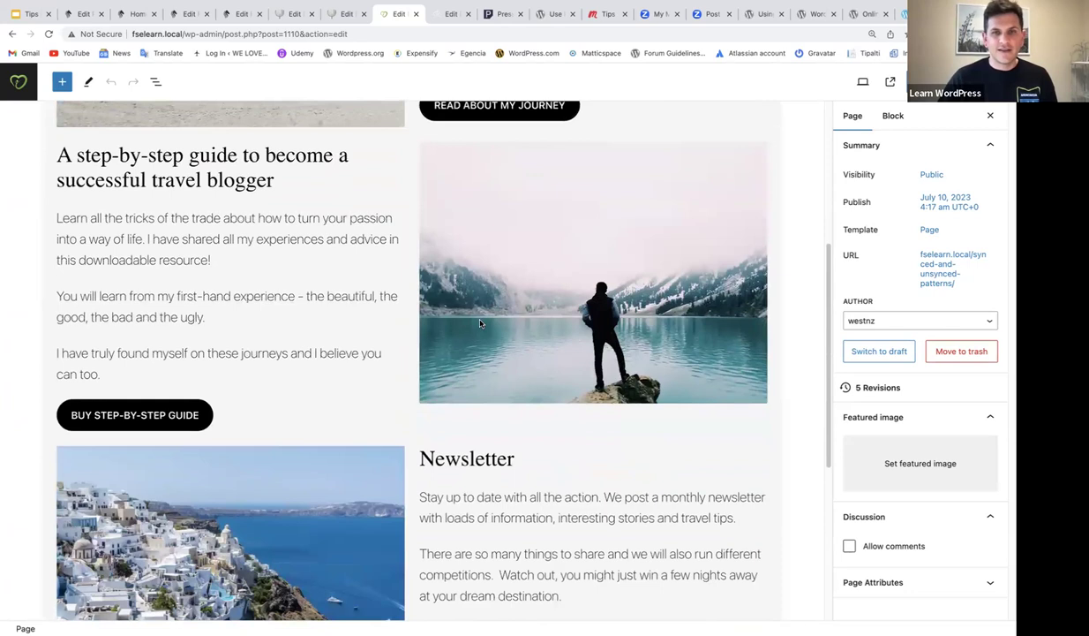
scroll(478, 325, up, 8)
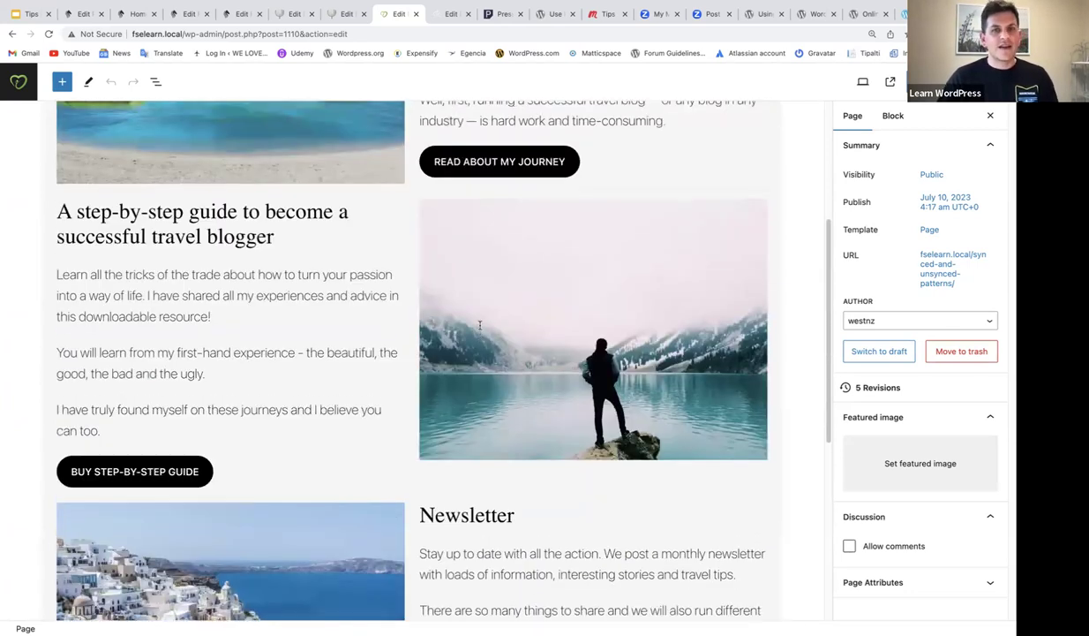
scroll(487, 322, up, 1)
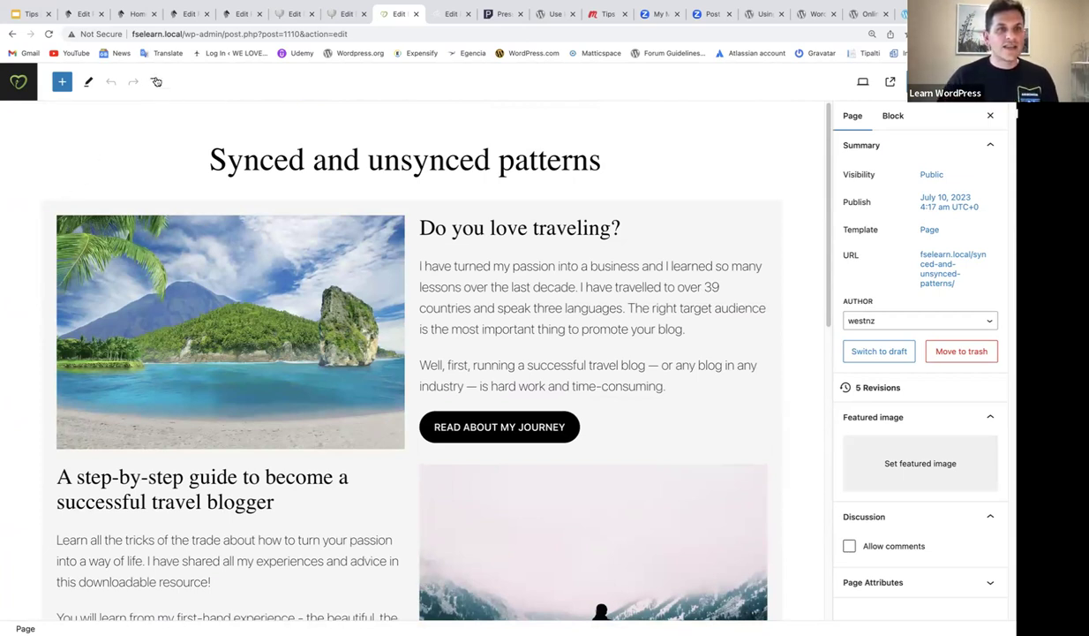
Start creating a pattern from the page's top-level Group block and name it "Call to action pattern"
click(156, 81)
click(38, 148)
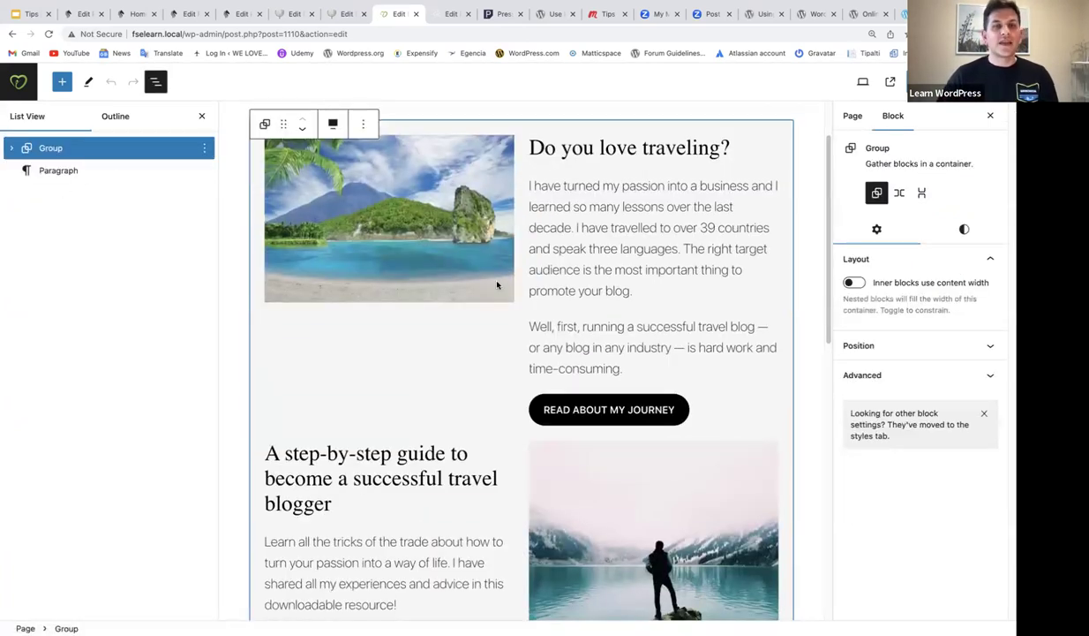
scroll(497, 300, down, 1)
scroll(497, 302, down, 5)
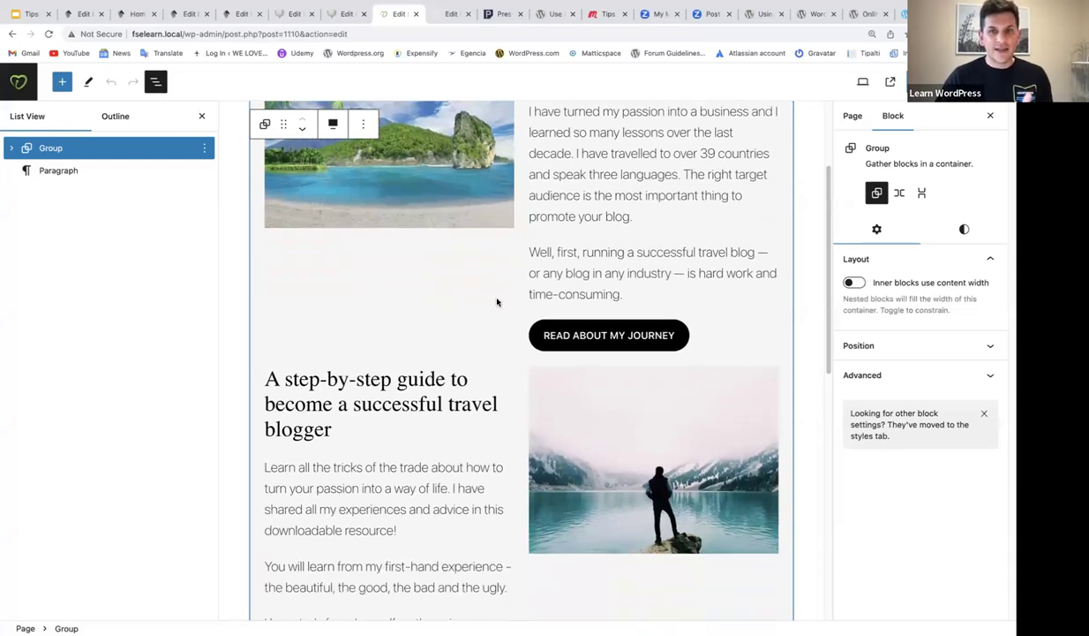
scroll(498, 302, up, 6)
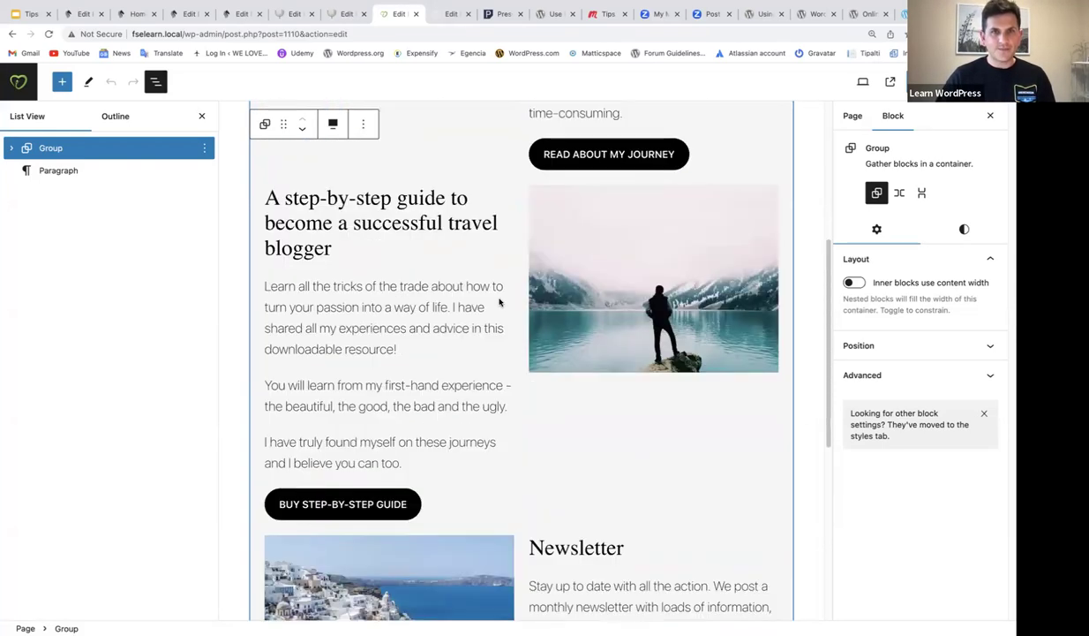
click(205, 148)
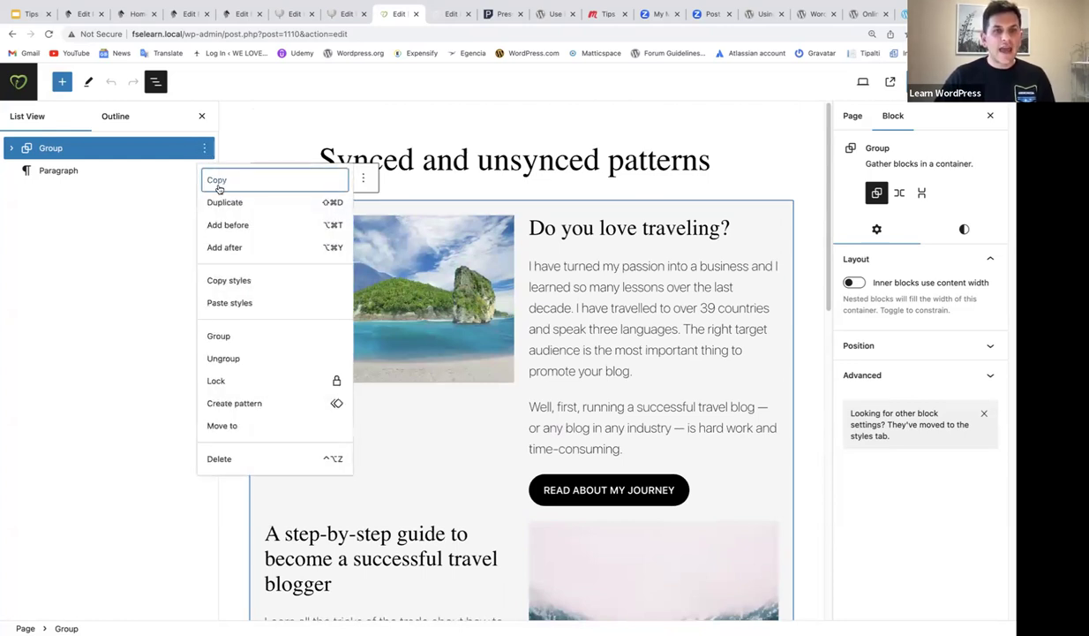
click(234, 404)
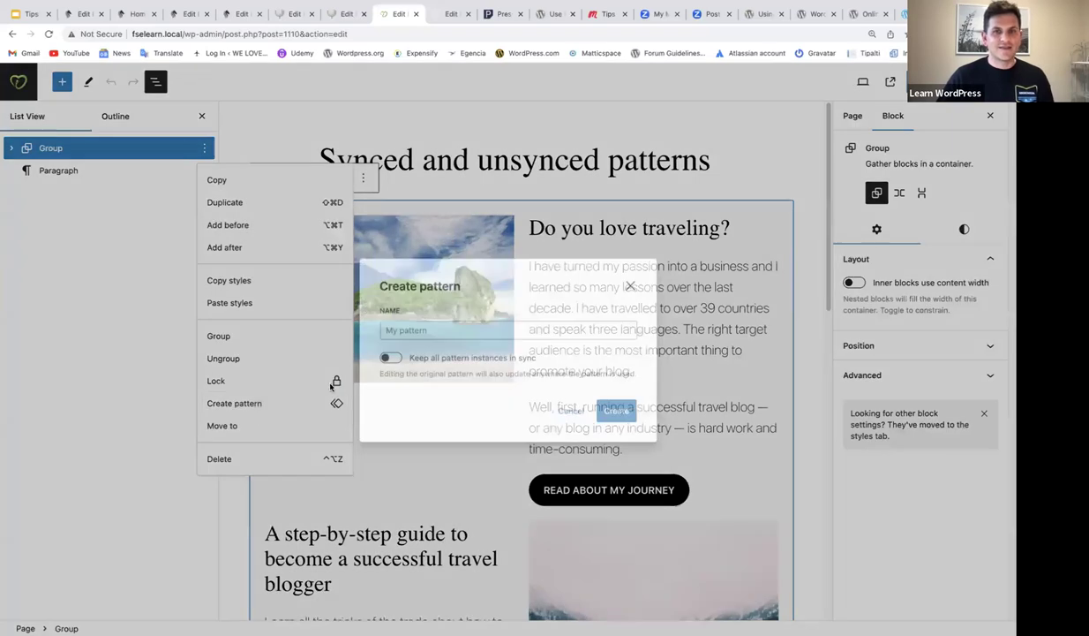
click(402, 330)
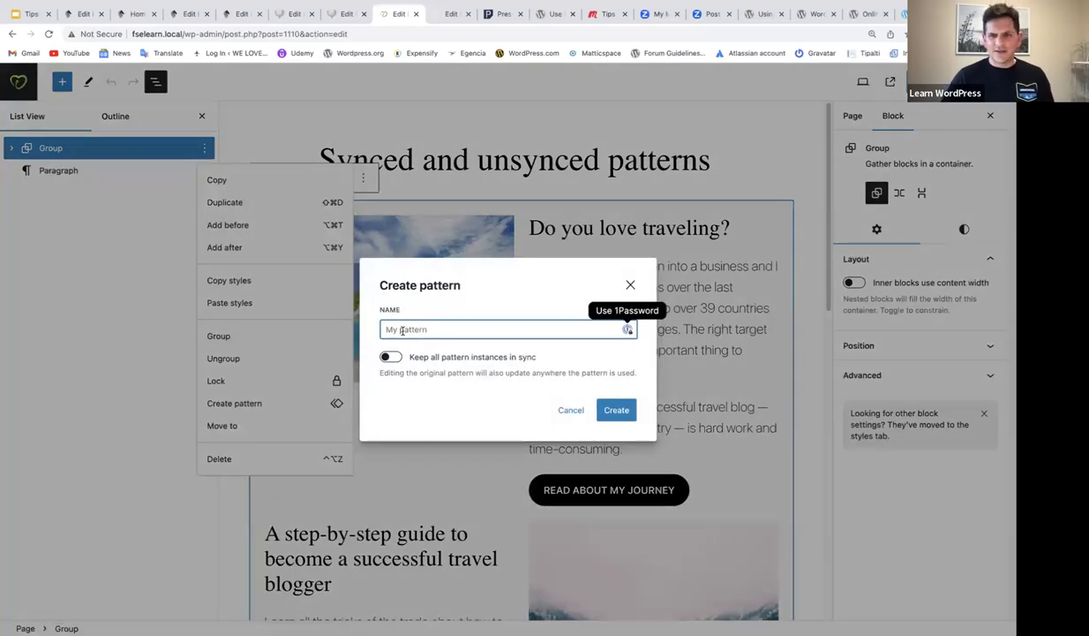
text(Cakk)
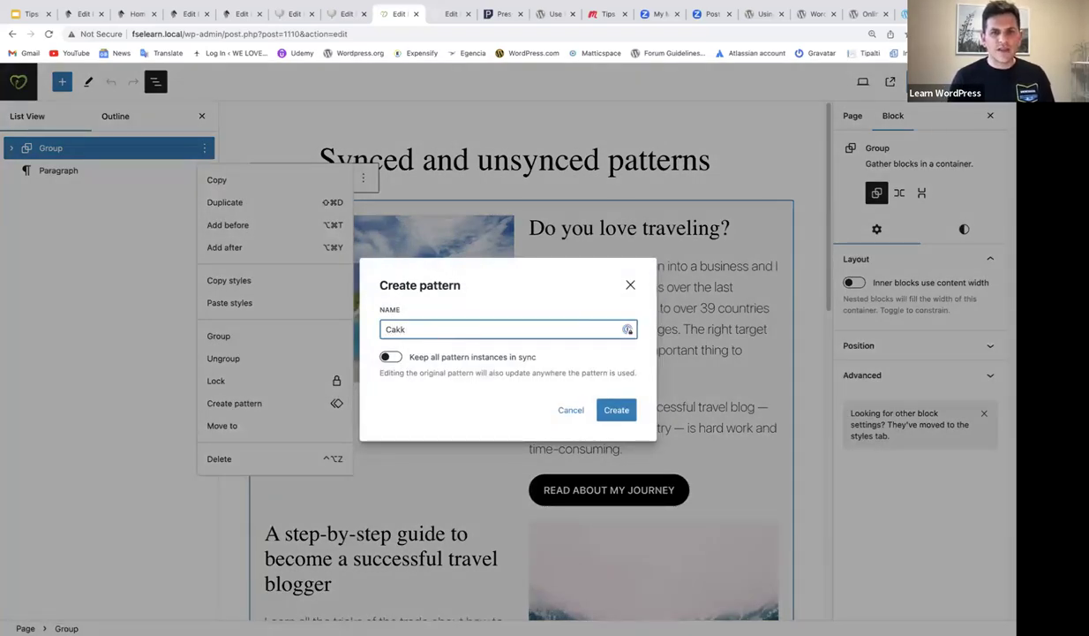
text( to action pattern)
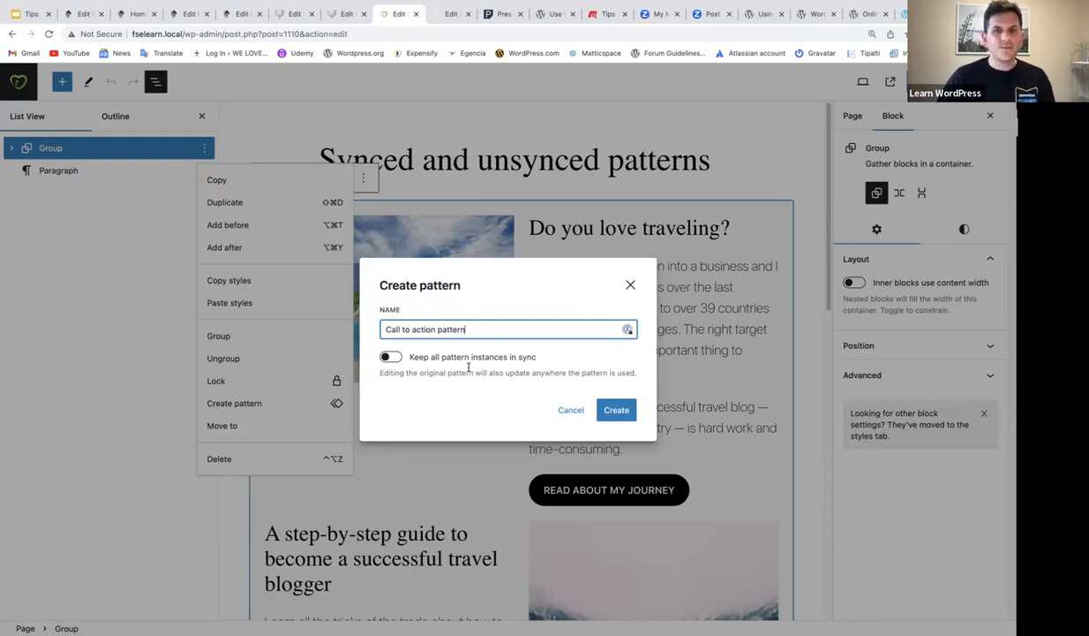
Turn the option to keep all pattern instances in sync on and back off for the new pattern
click(386, 357)
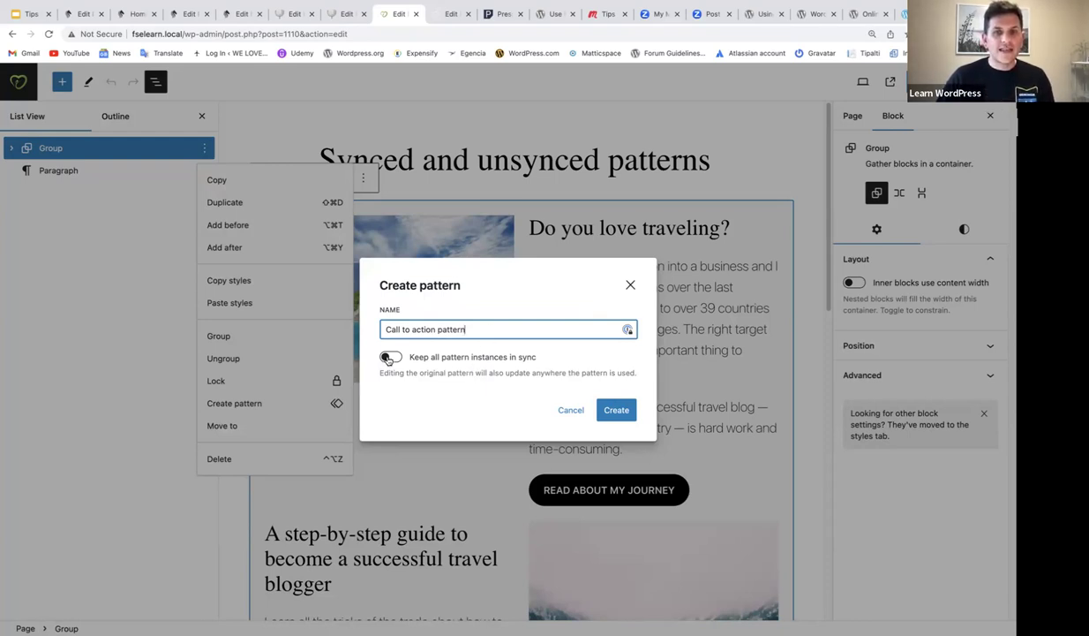
click(388, 358)
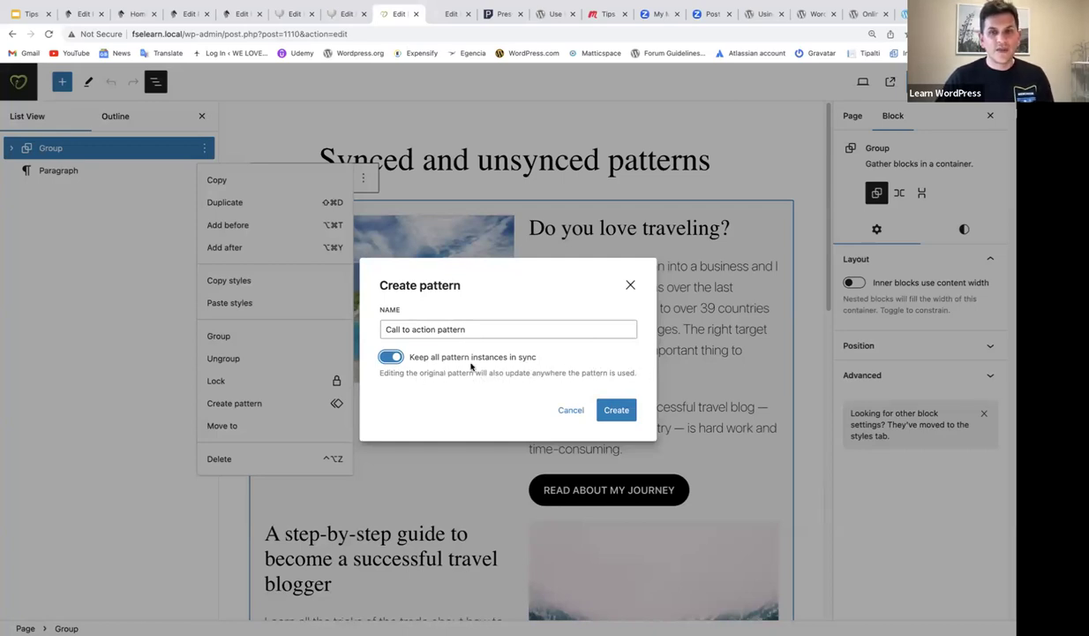
click(394, 357)
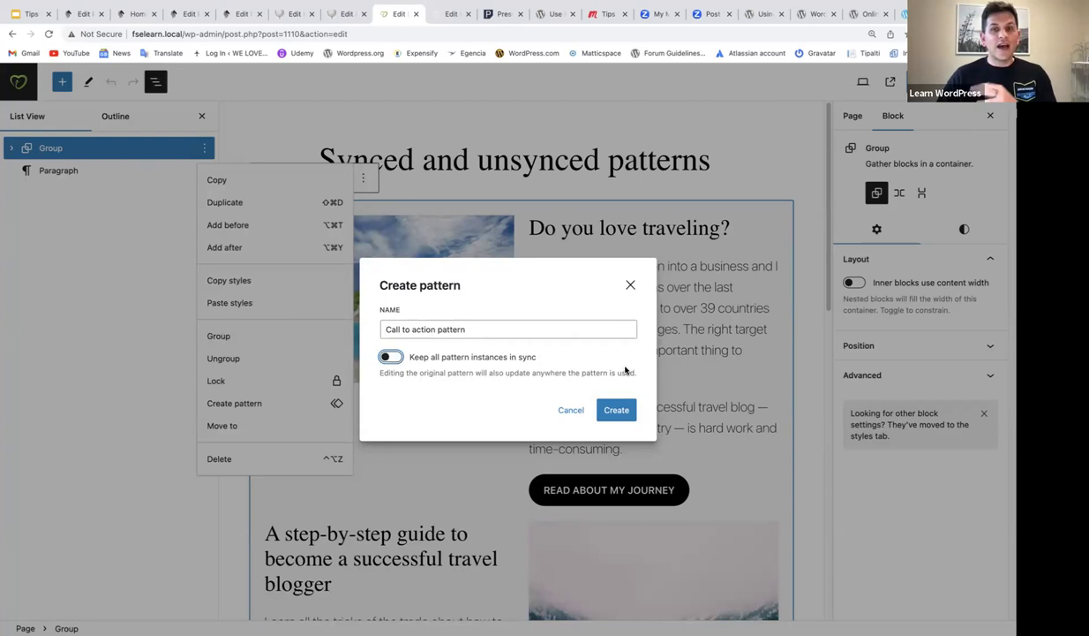
Create "Call to action pattern" as an unsynced pattern and insert it from My patterns into the empty paragraph below the Group
click(616, 412)
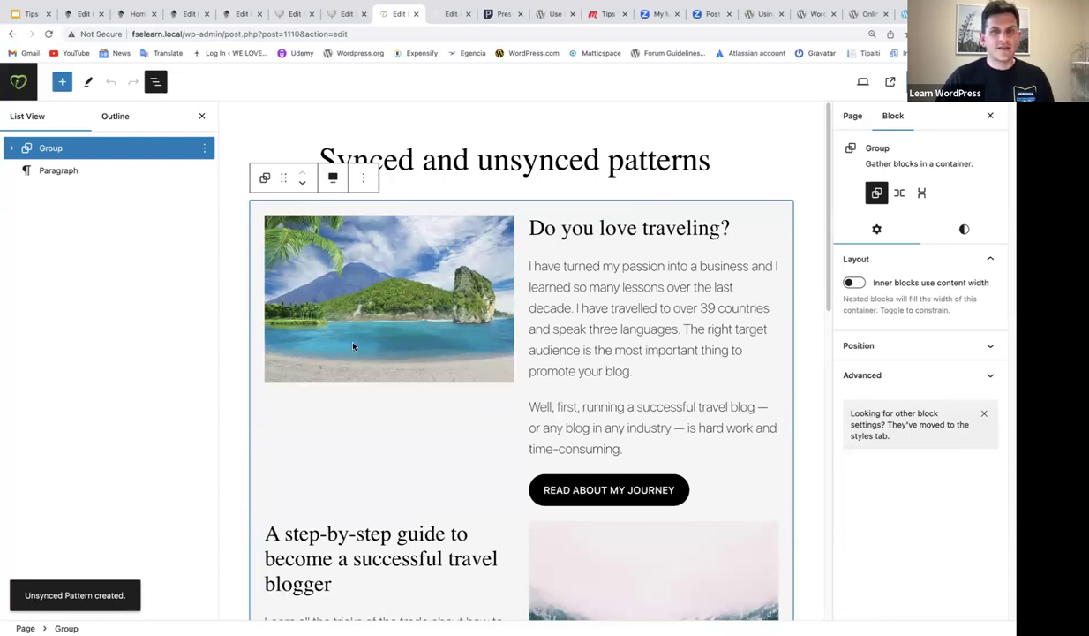
scroll(353, 347, down, 5)
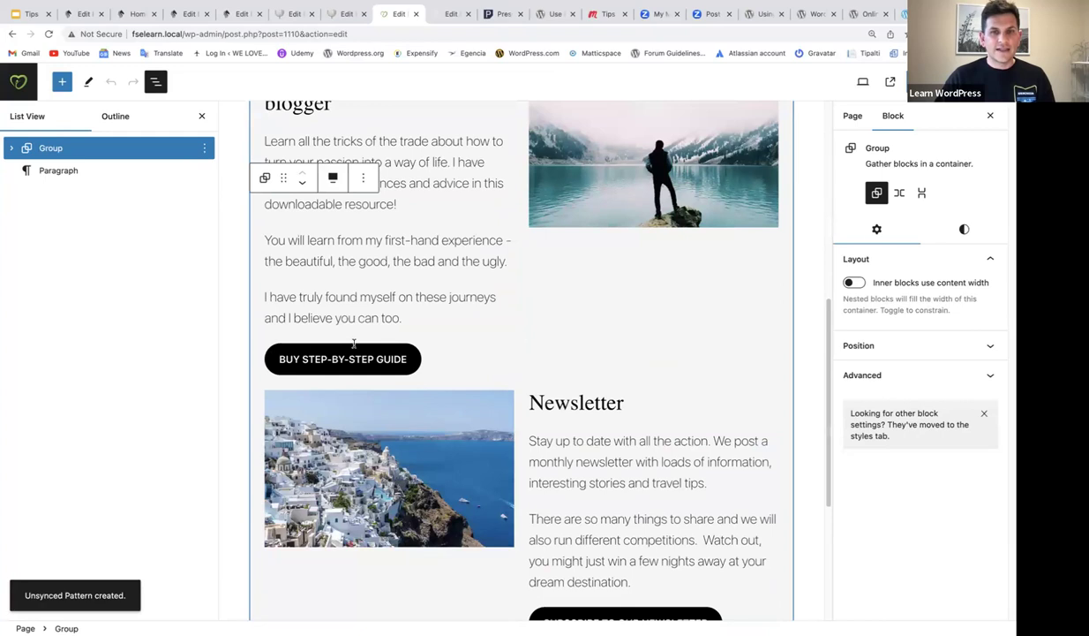
scroll(340, 380, down, 3)
click(113, 165)
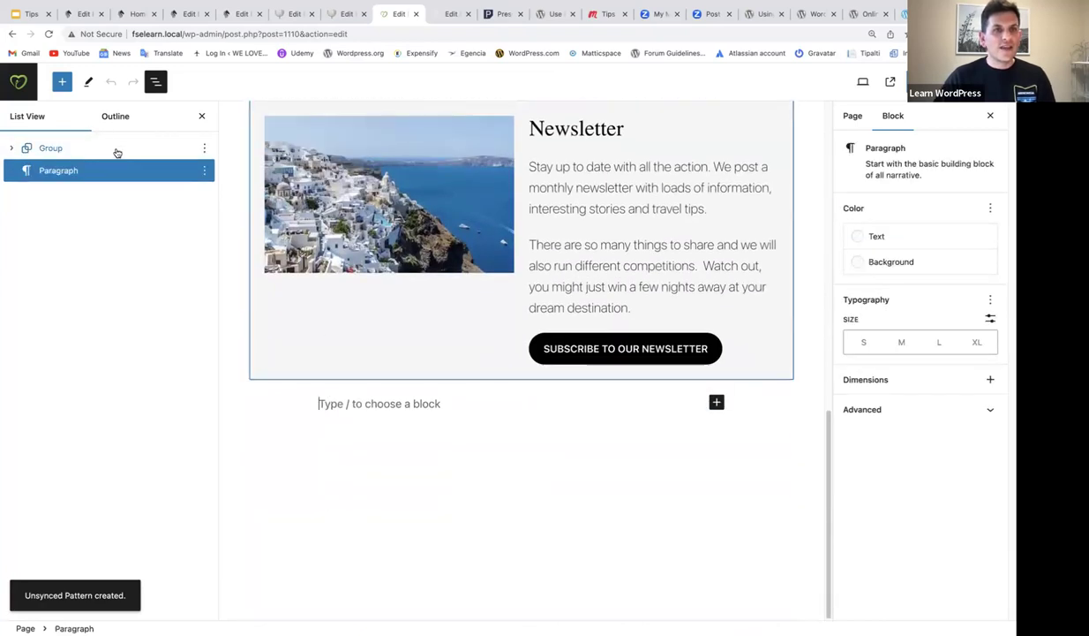
click(64, 83)
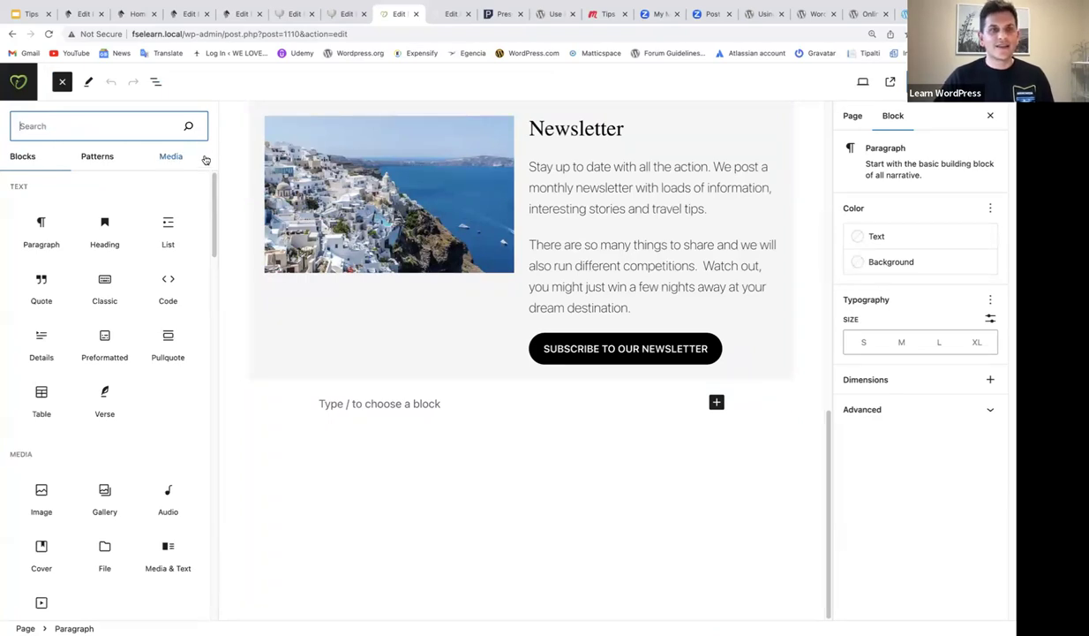
click(98, 157)
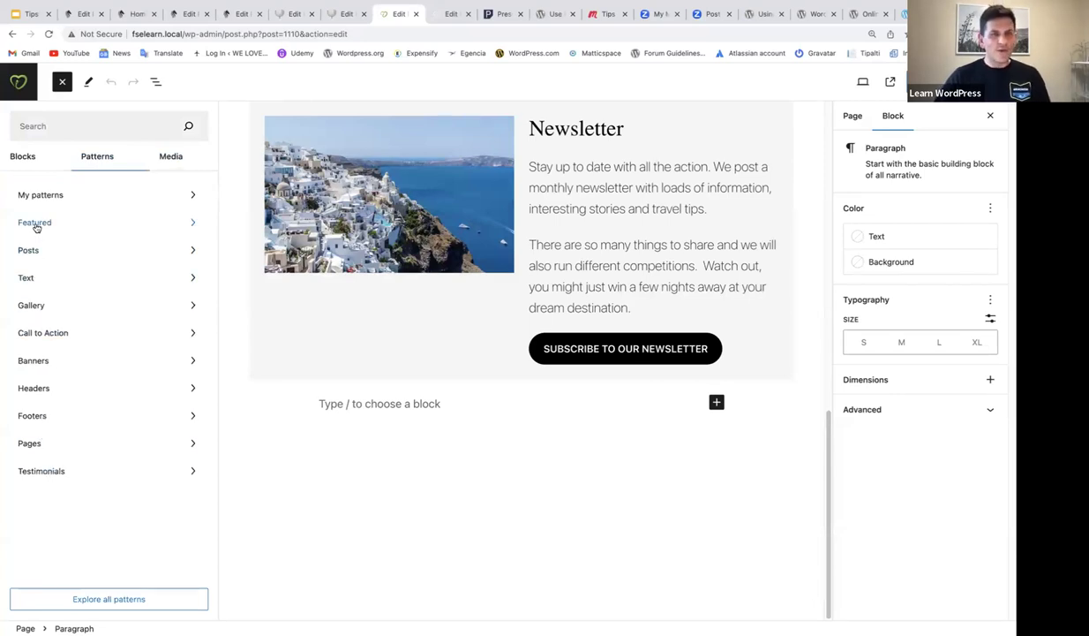
click(71, 196)
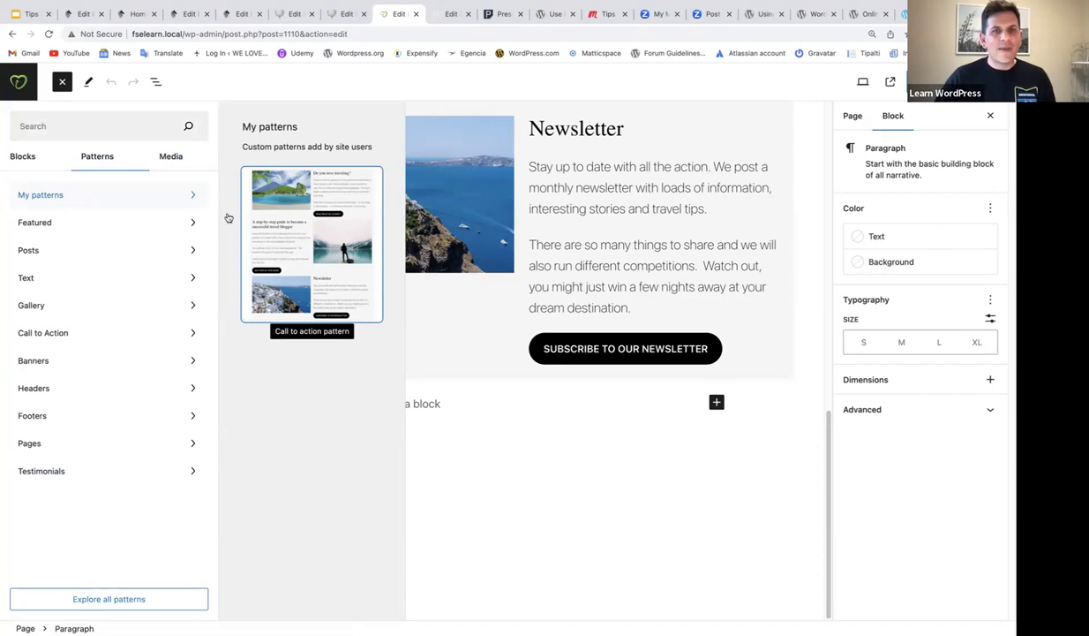
click(297, 261)
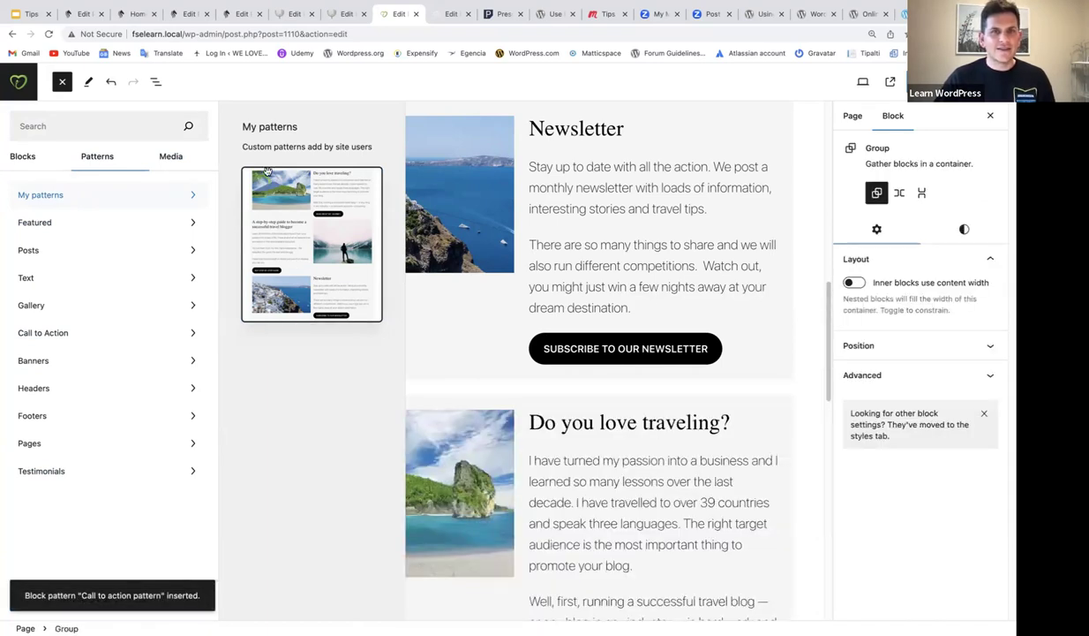
Replace "you love traveling?" with "xxx" in the first heading of the inserted pattern copy
click(459, 493)
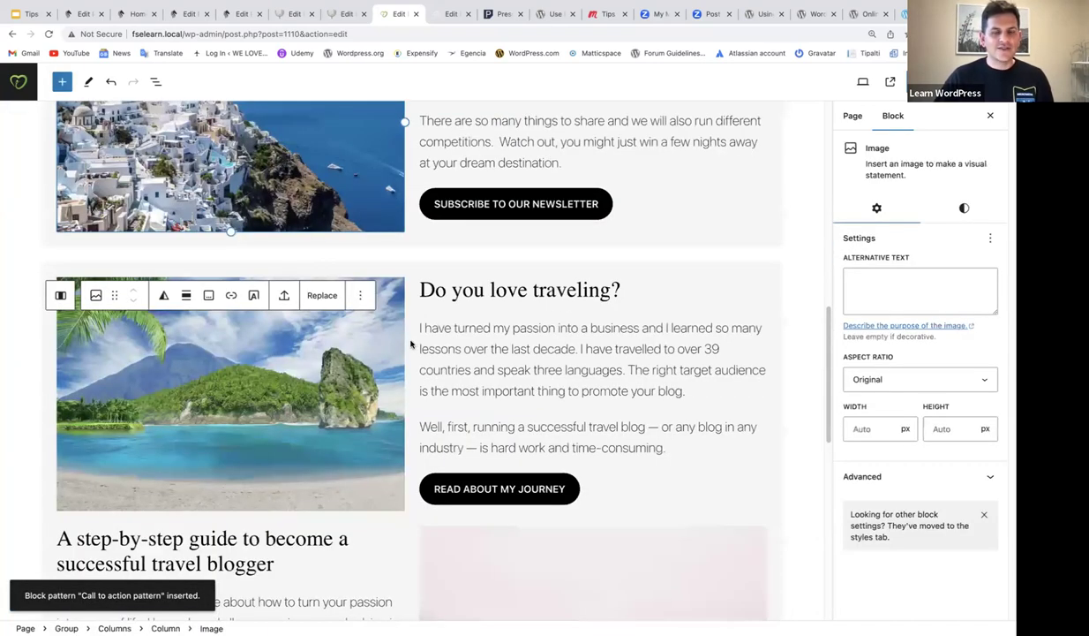
scroll(450, 277, up, 3)
scroll(454, 221, down, 5)
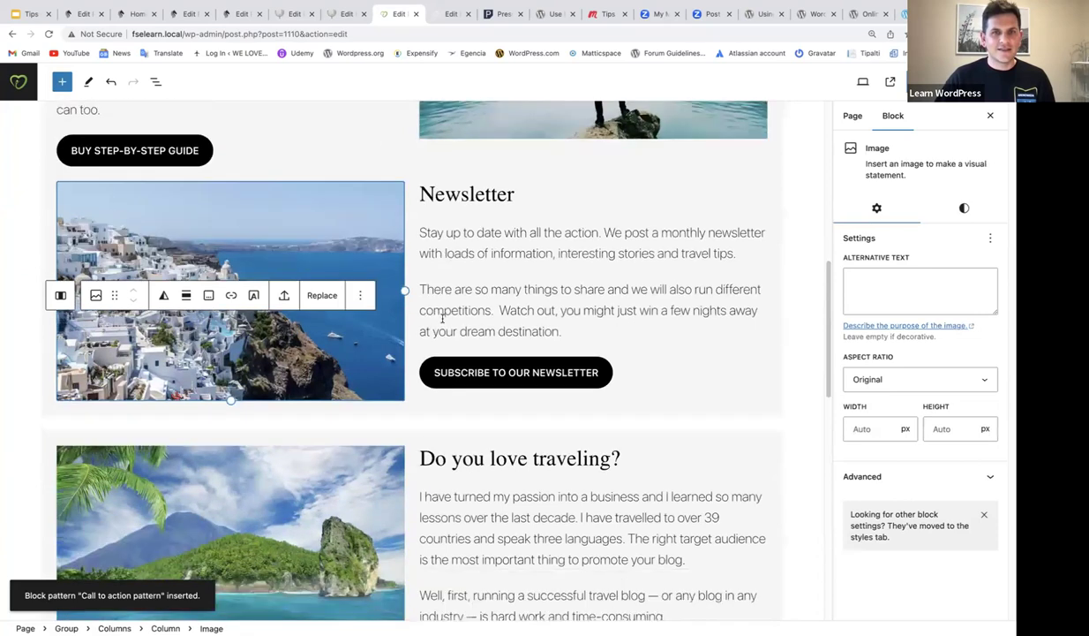
scroll(457, 170, down, 1)
drag(639, 171, 451, 177)
text(xxx)
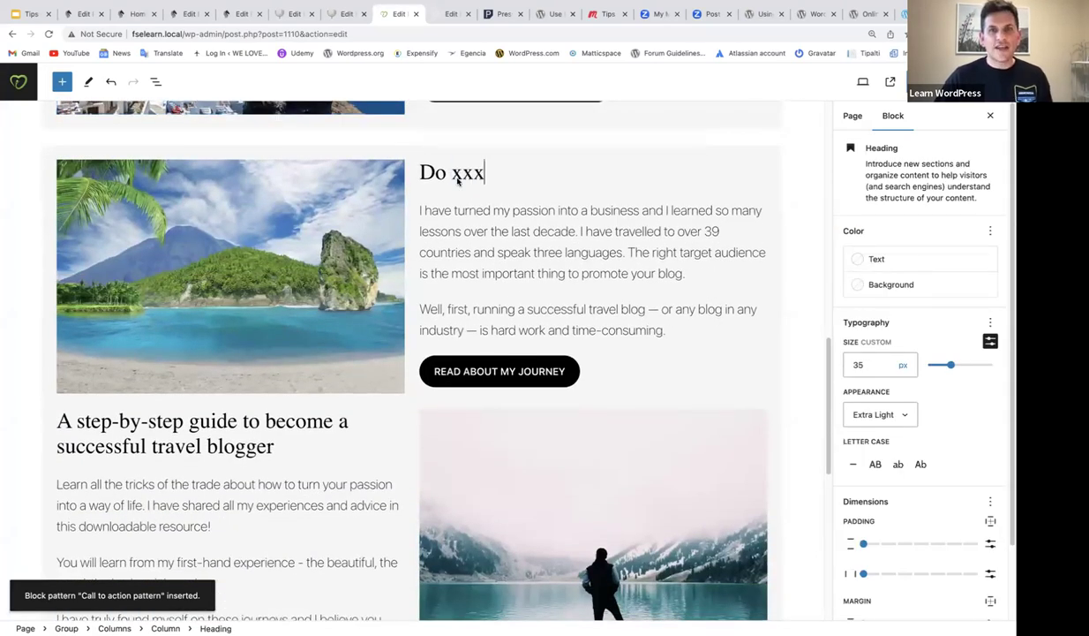
Compare the first heading of the original Group with the edited heading in the inserted copy
scroll(516, 267, up, 2)
scroll(516, 266, up, 5)
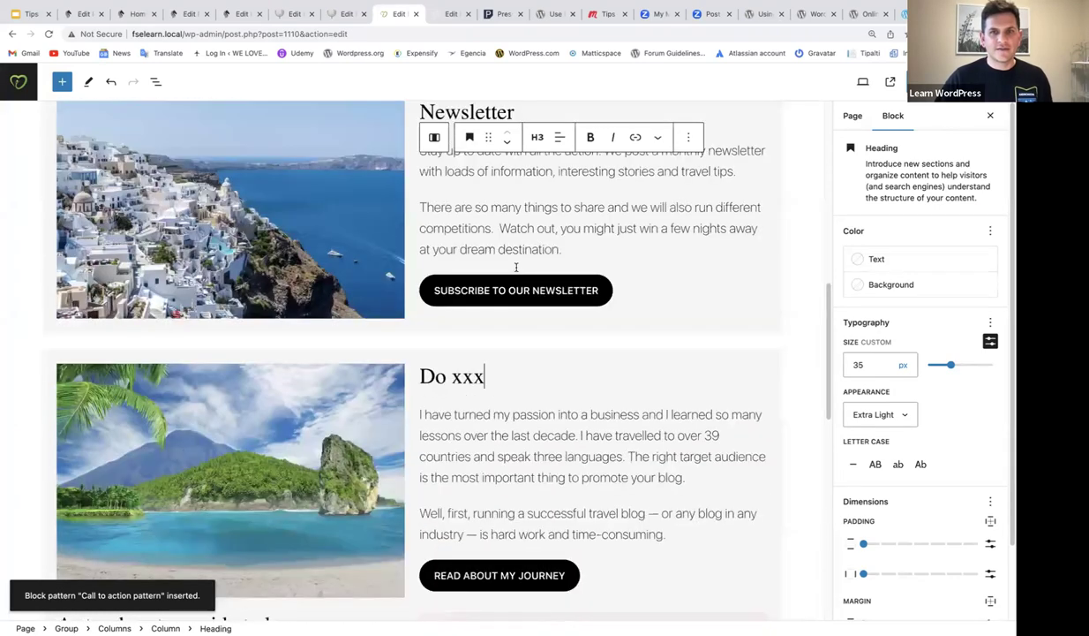
key(super+z)
scroll(474, 219, up, 3)
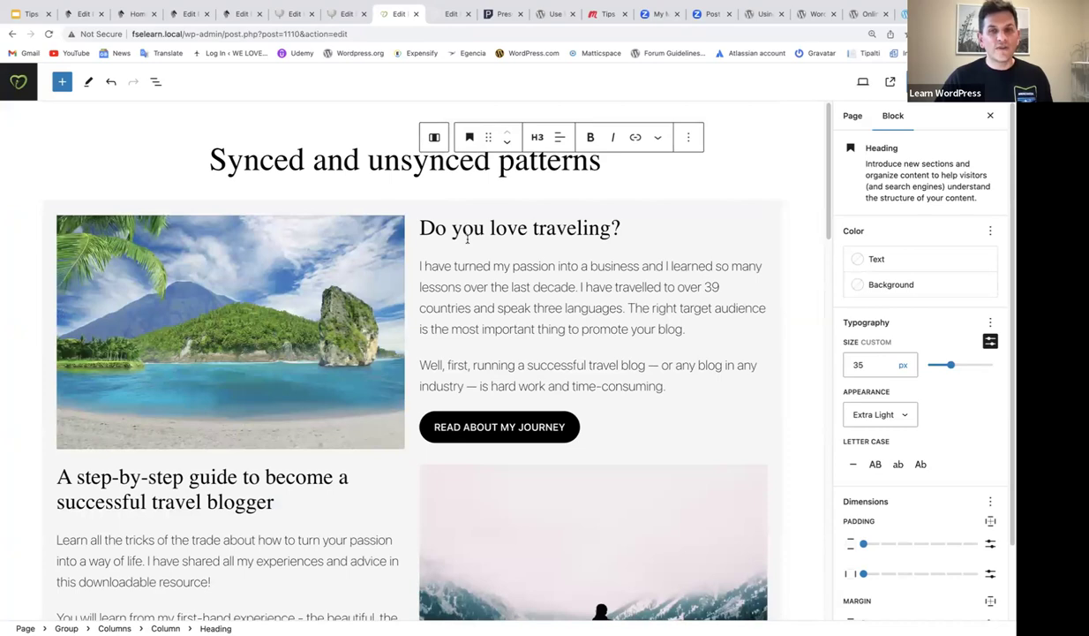
scroll(469, 236, down, 10)
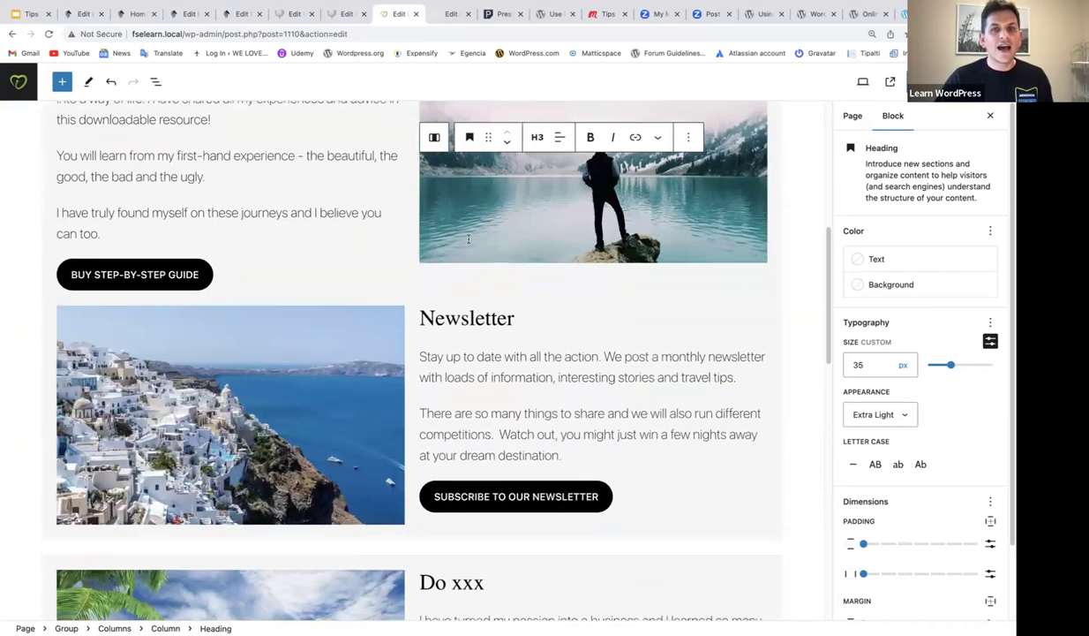
scroll(487, 293, down, 1)
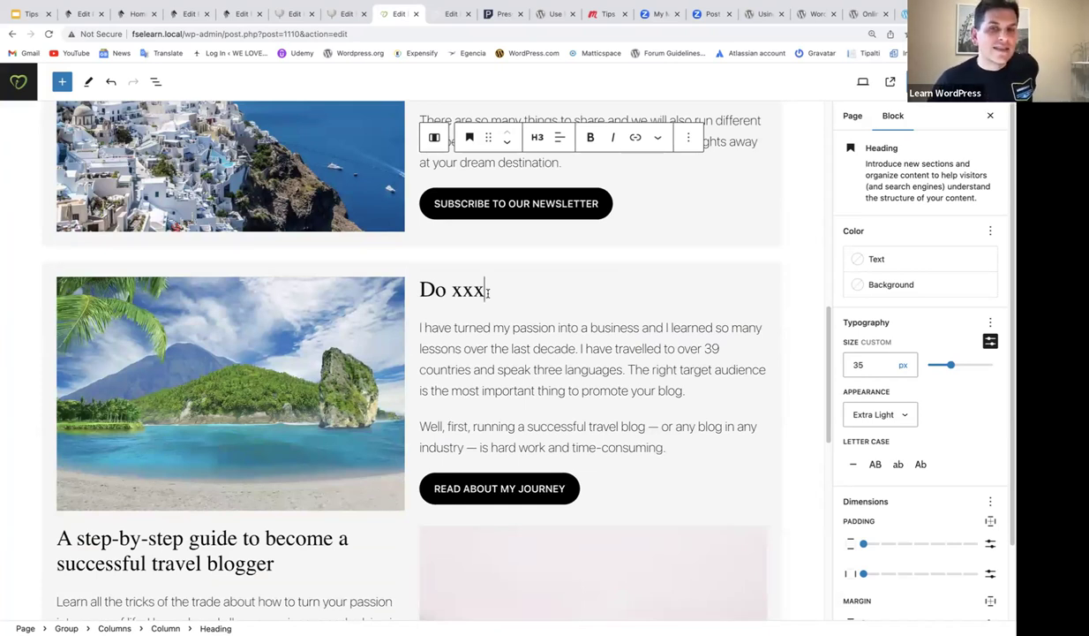
Undo the "xxx" edit in the inserted copy's heading and update the page
drag(487, 291, 455, 296)
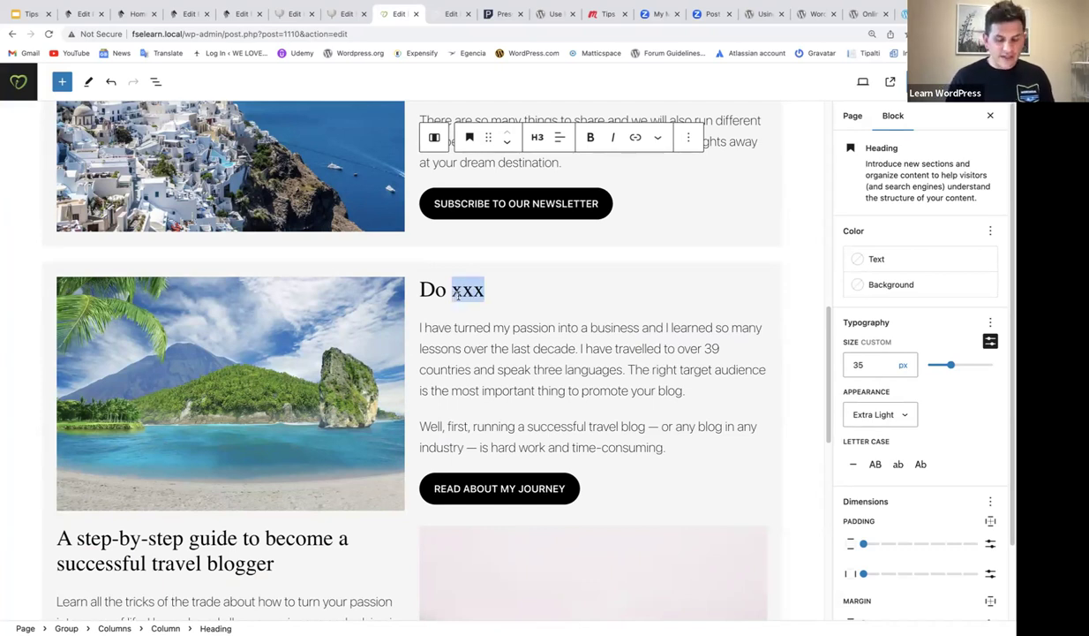
click(111, 82)
click(923, 82)
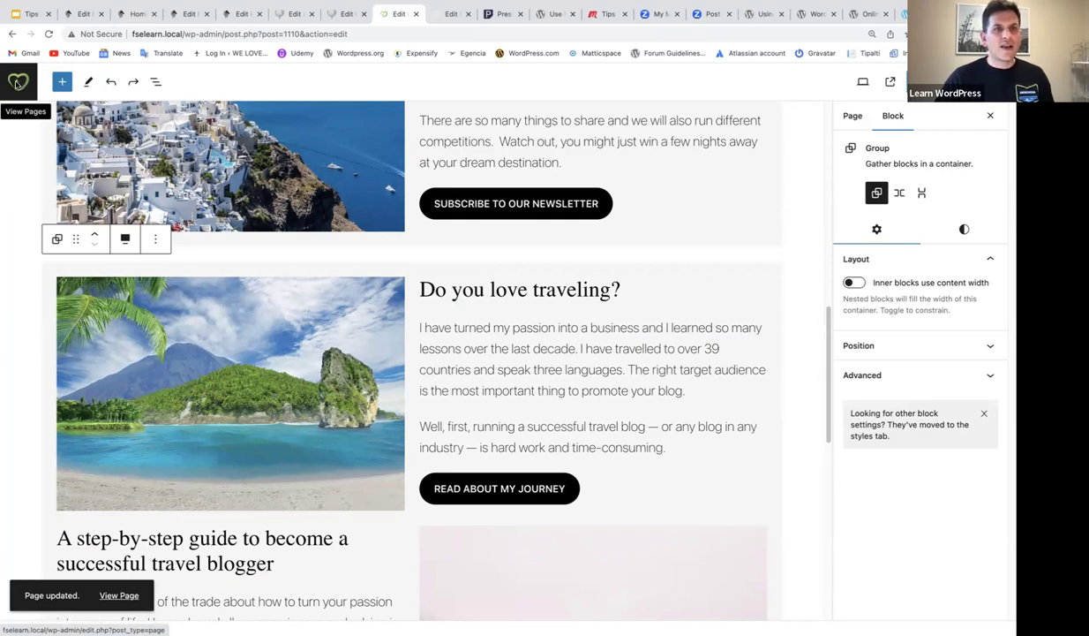
Open the management list of all custom patterns through the Site Editor's Patterns section and select "Call to action pattern"
click(19, 82)
mouse_move(40, 267)
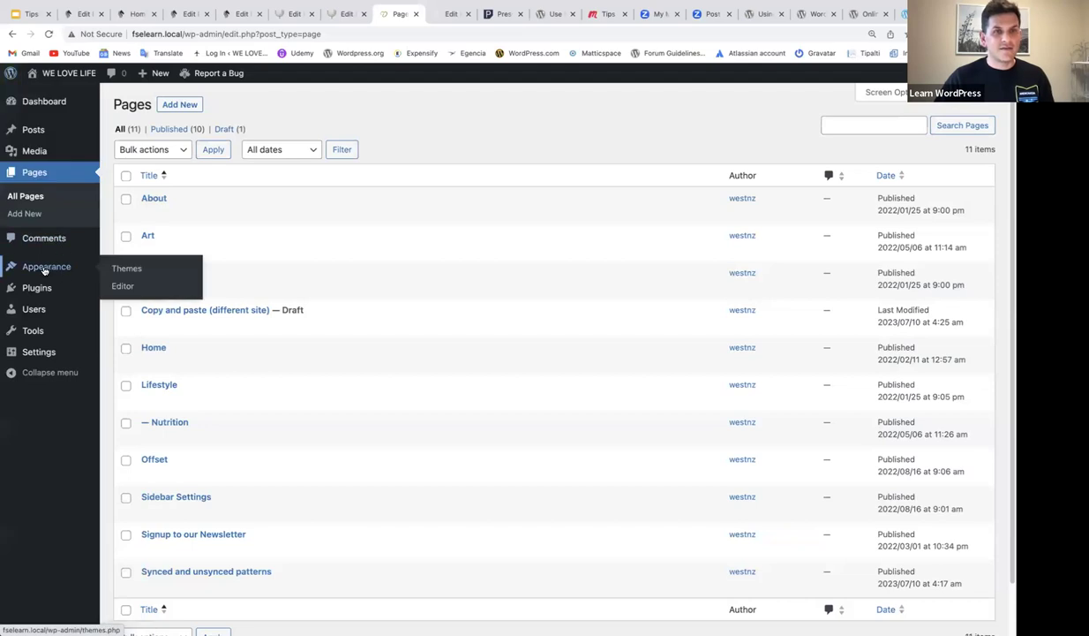
click(127, 286)
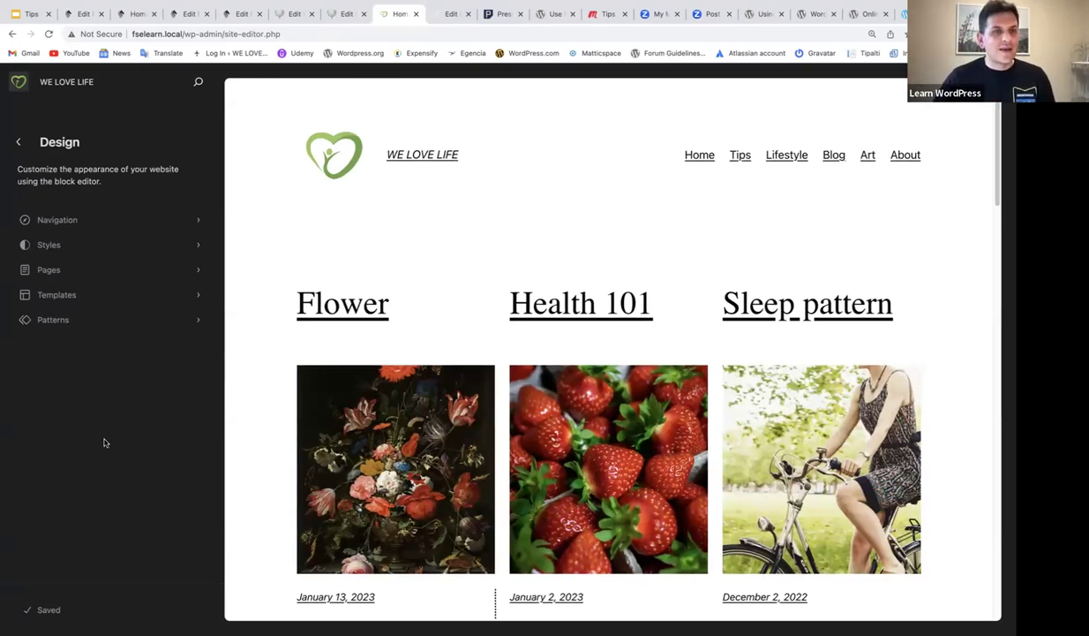
click(52, 320)
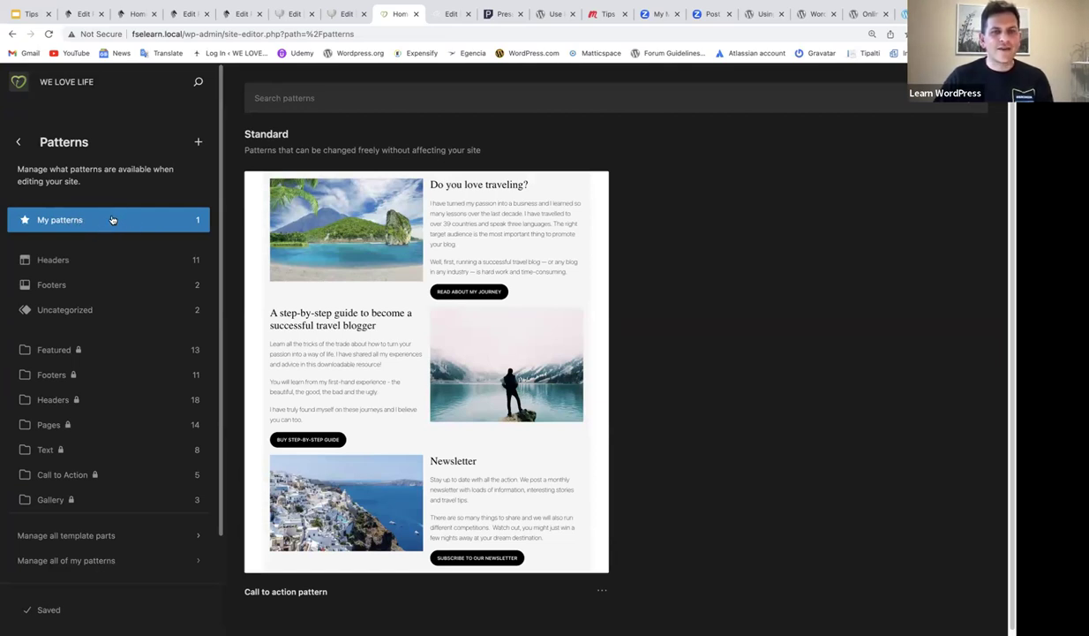
click(86, 562)
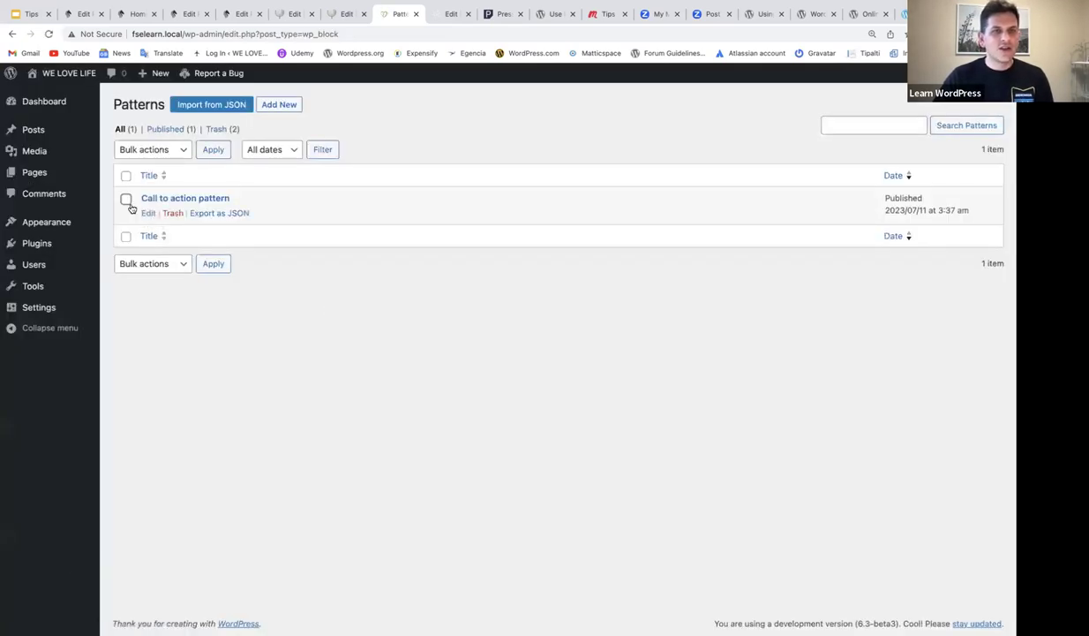
click(126, 200)
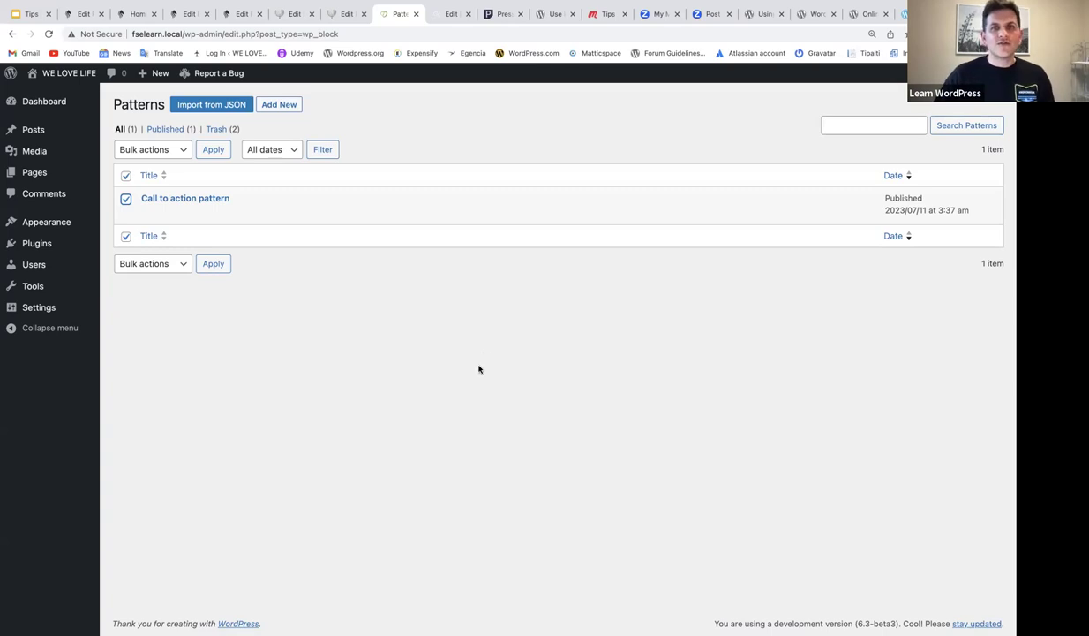
Switch to the browser tab editing the "Editor Modes" page and turn on Distraction free mode
click(442, 14)
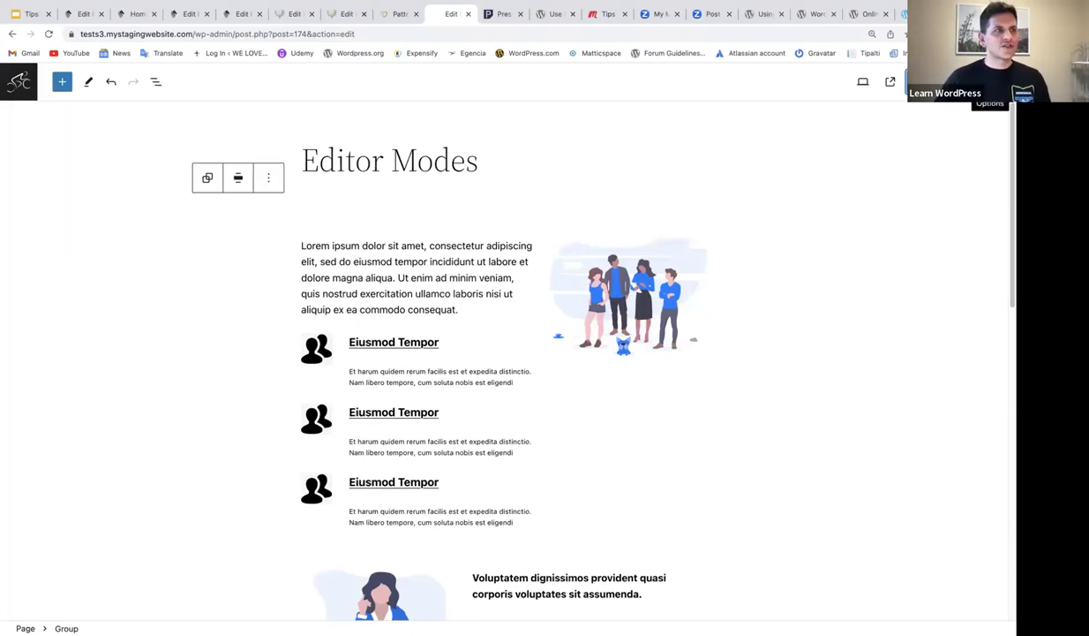
click(990, 81)
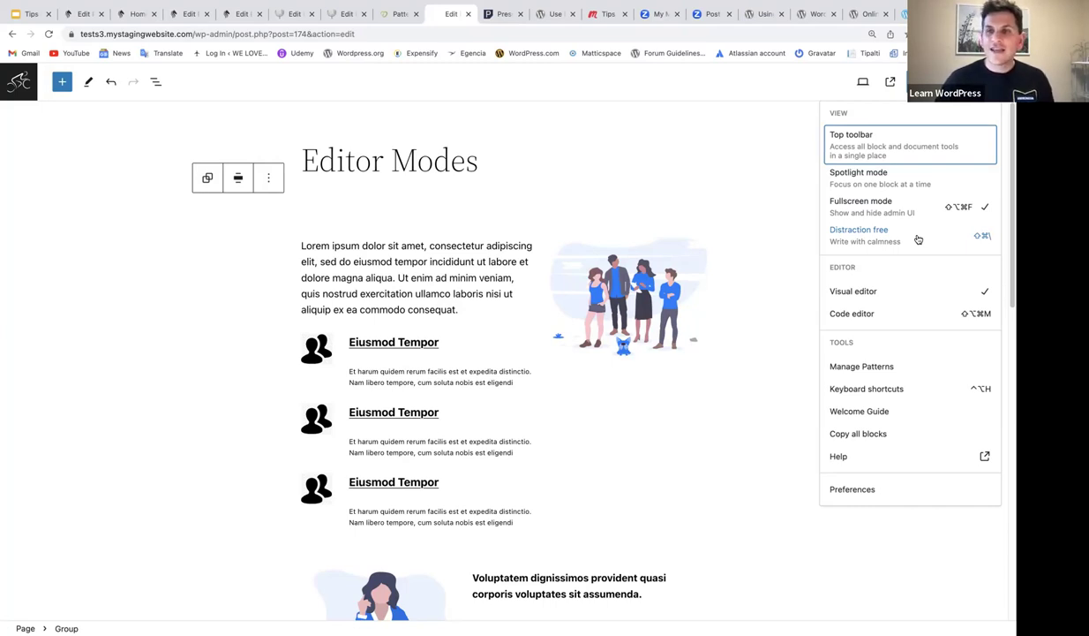
click(868, 239)
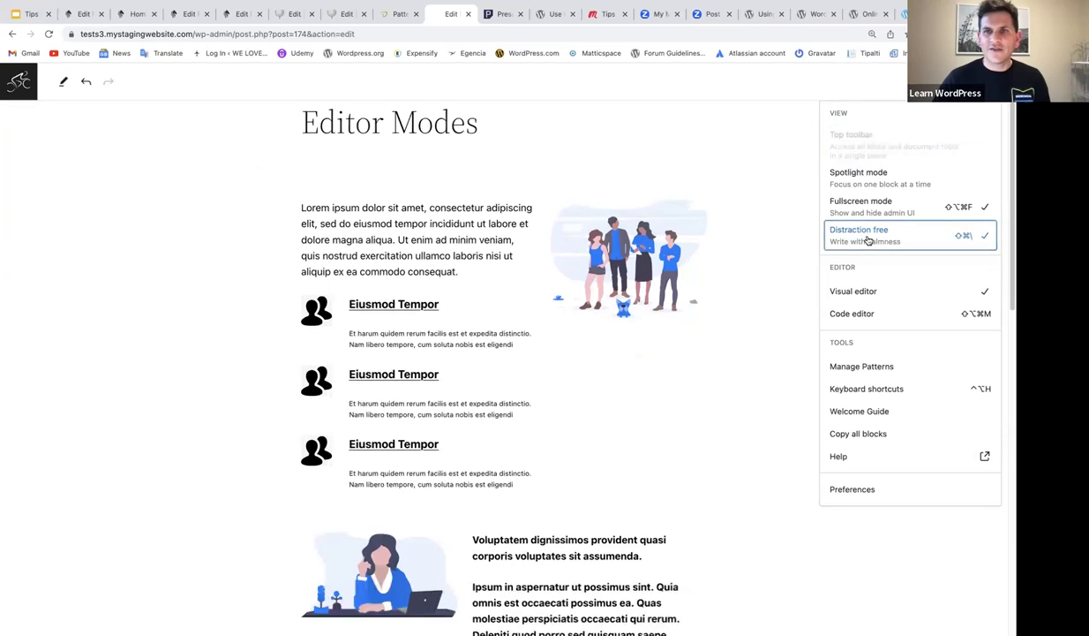
click(787, 174)
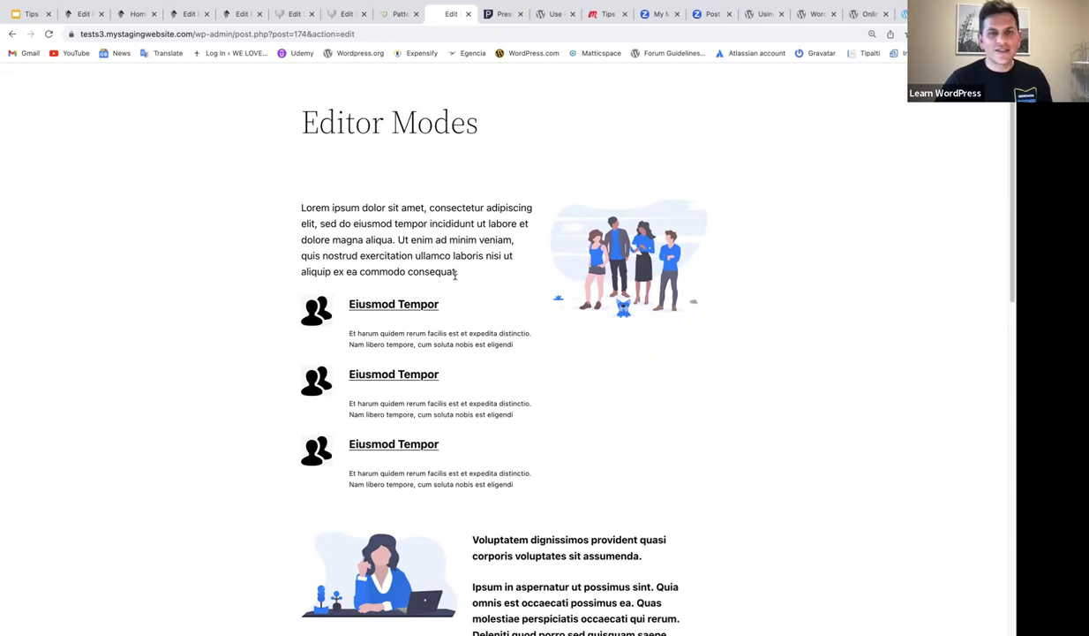
Select the group illustration and several text blocks to examine how the canvas behaves in Distraction free mode
click(573, 232)
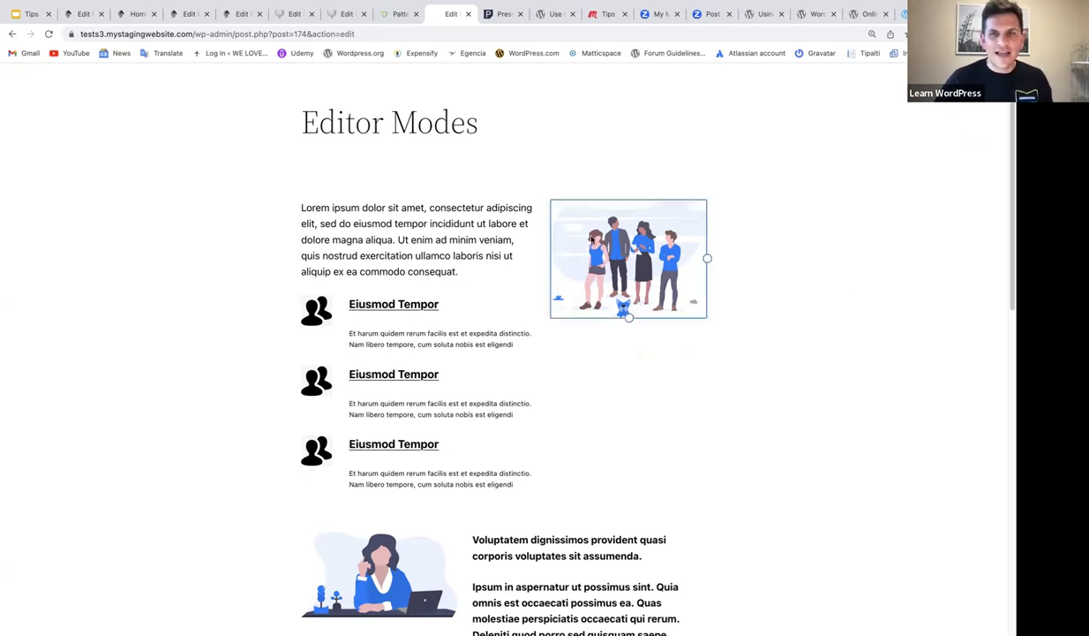
click(420, 346)
triple_click(500, 534)
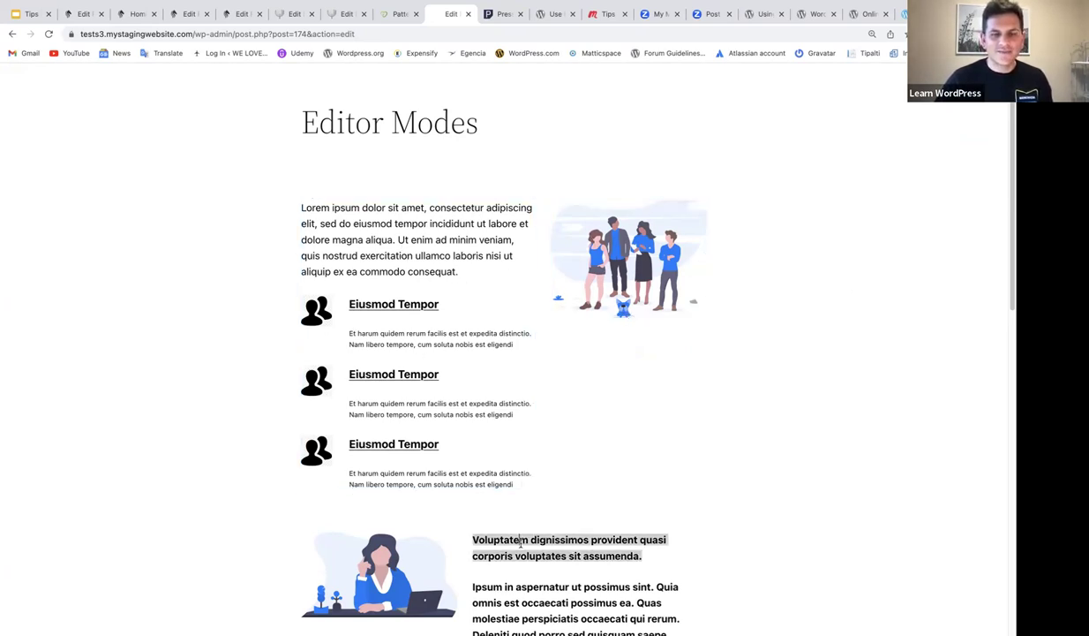
scroll(524, 531, down, 5)
triple_click(489, 324)
triple_click(488, 389)
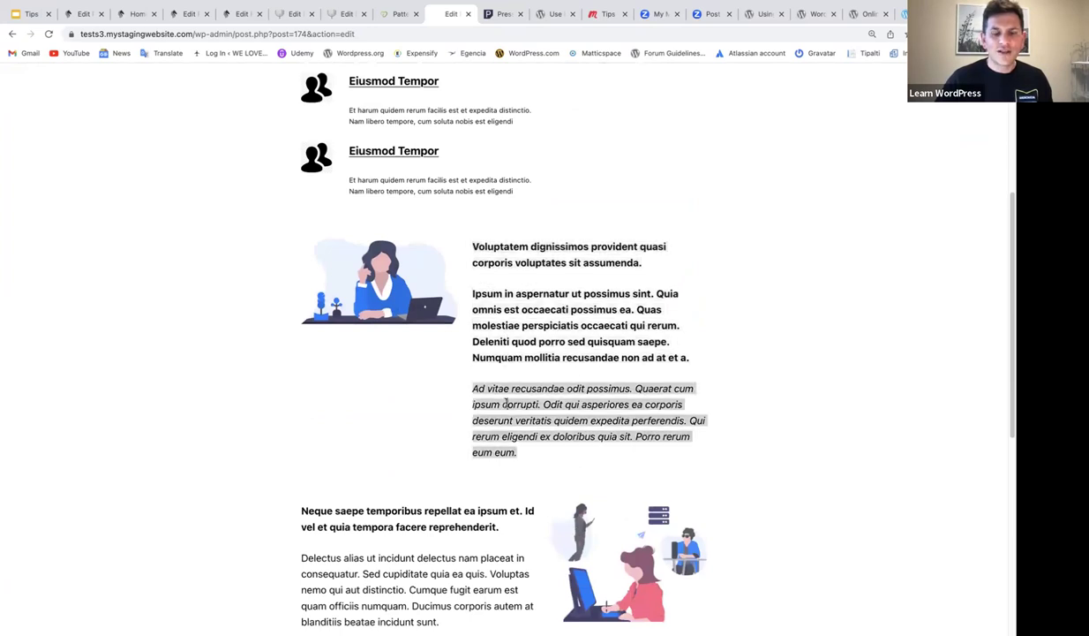
Add "ADD CONTENT" to the end of the first Lorem ipsum paragraph
scroll(485, 225, up, 4)
click(404, 164)
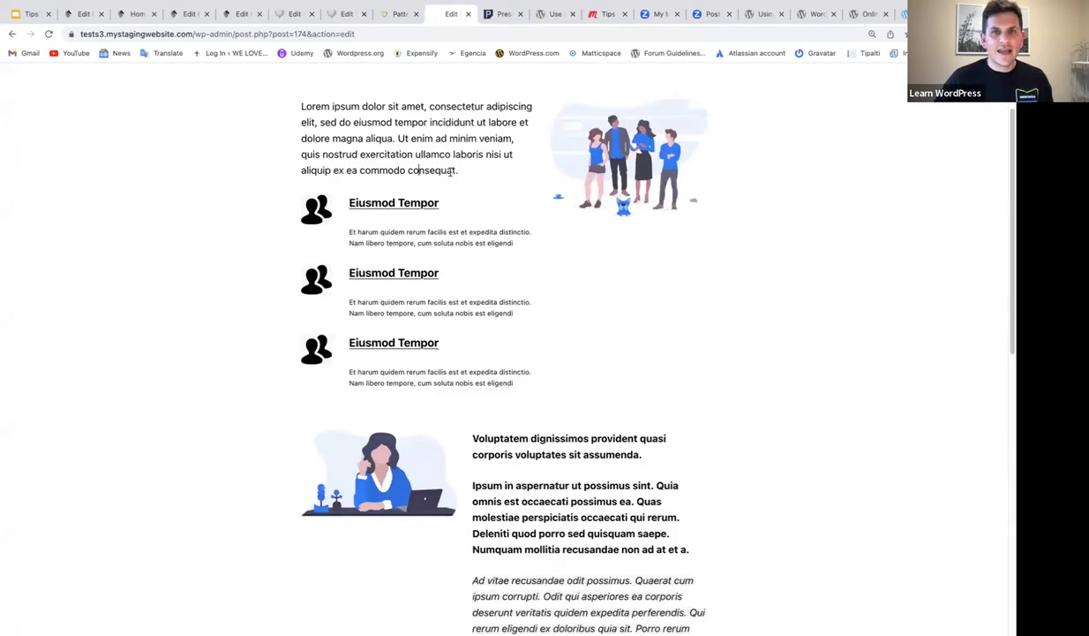
text(A)
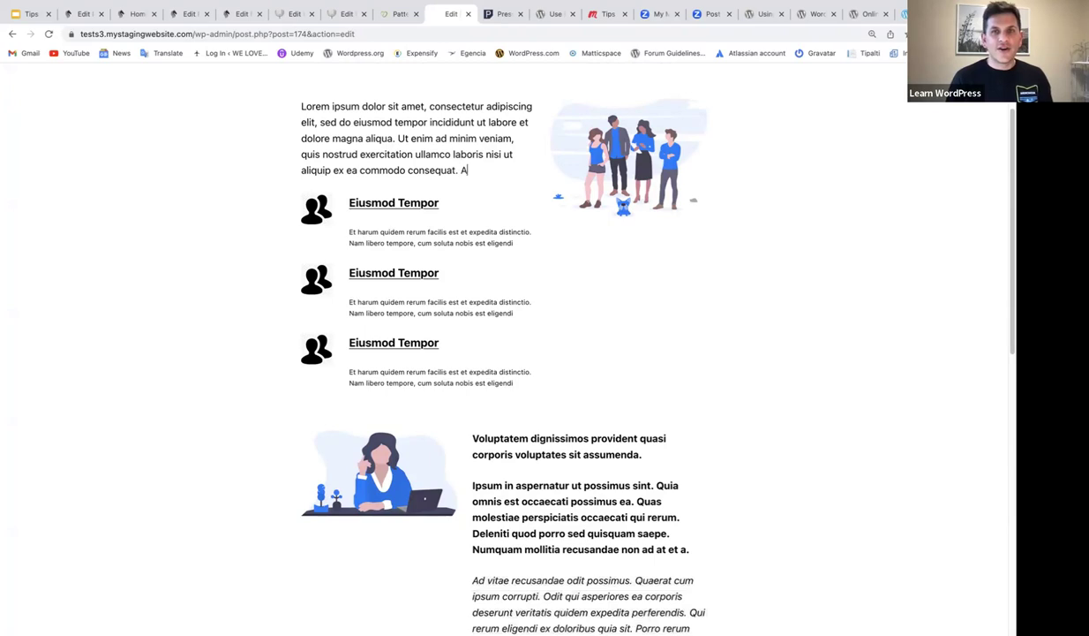
text(DD CONTENT)
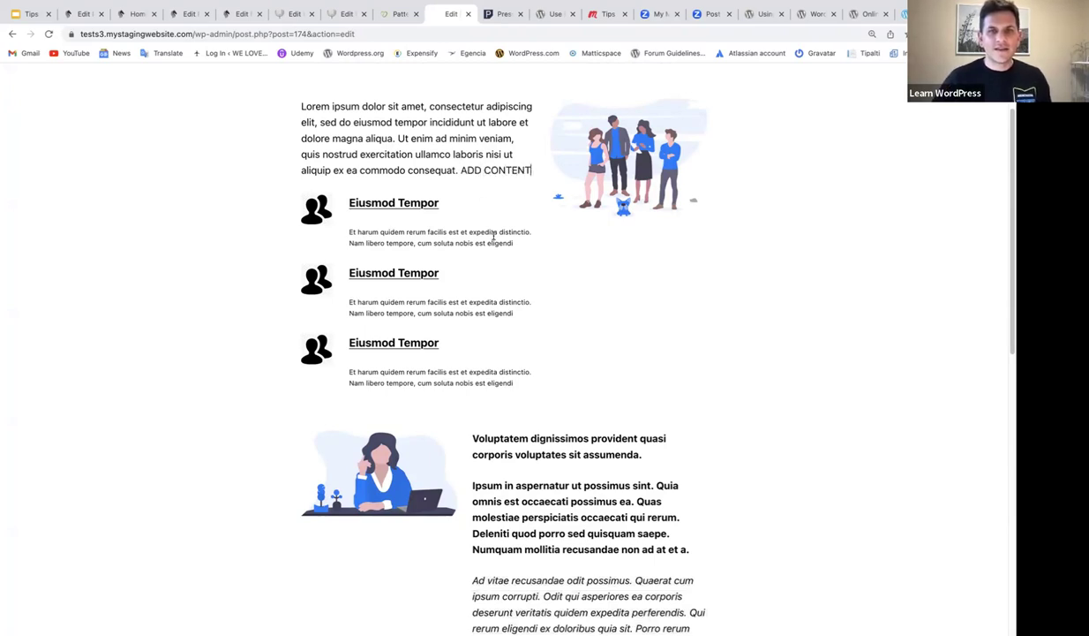
Add a paragraph reading "Add content" in the empty block below the last text paragraph of the page
scroll(493, 235, down, 2)
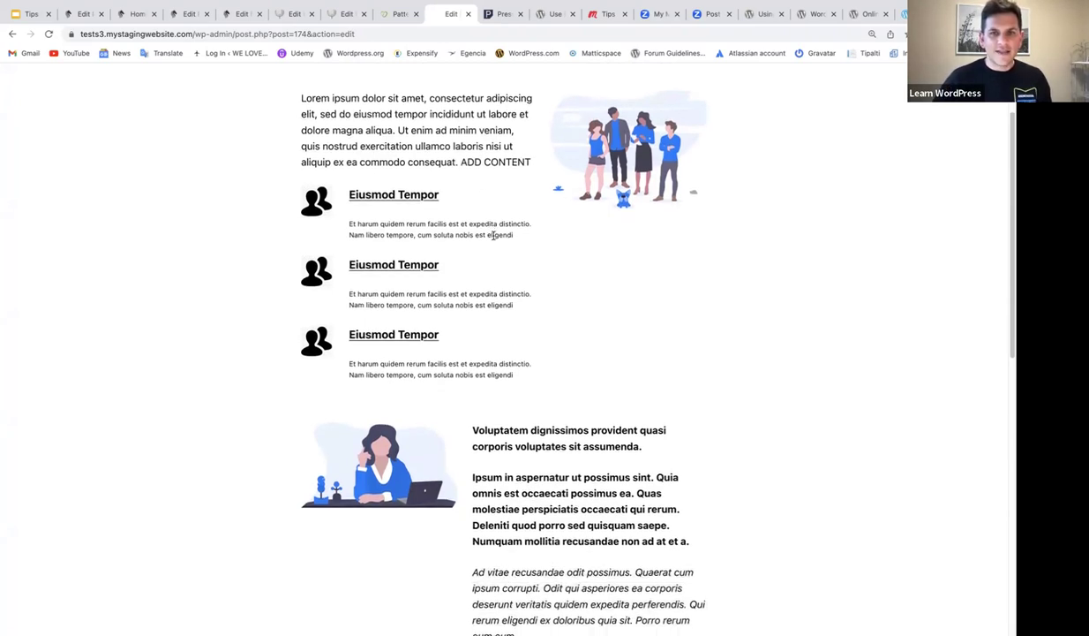
scroll(499, 247, down, 4)
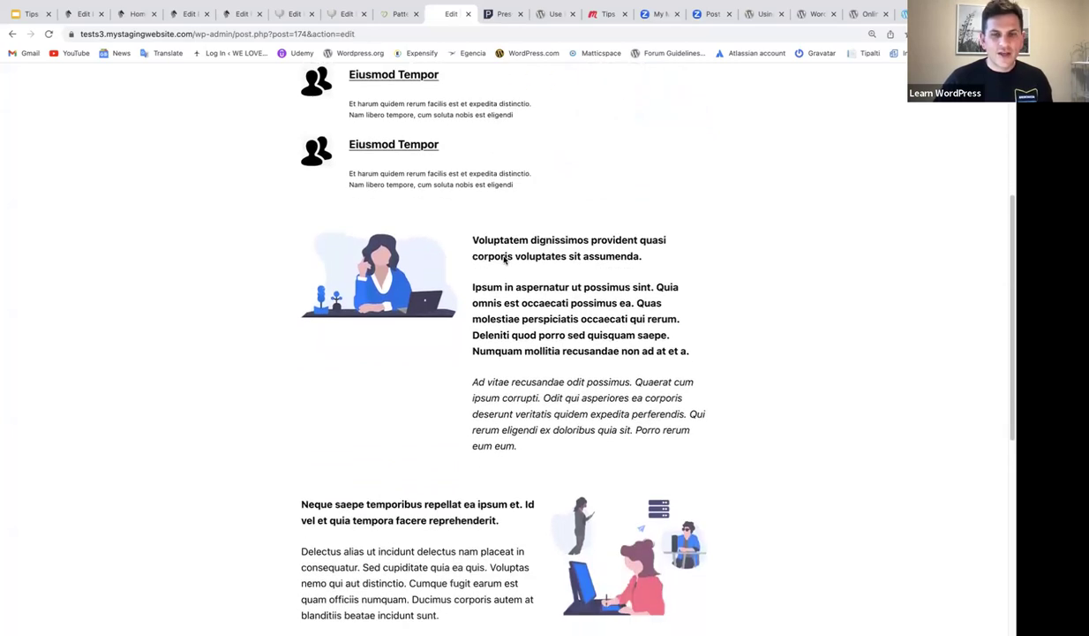
scroll(505, 258, down, 2)
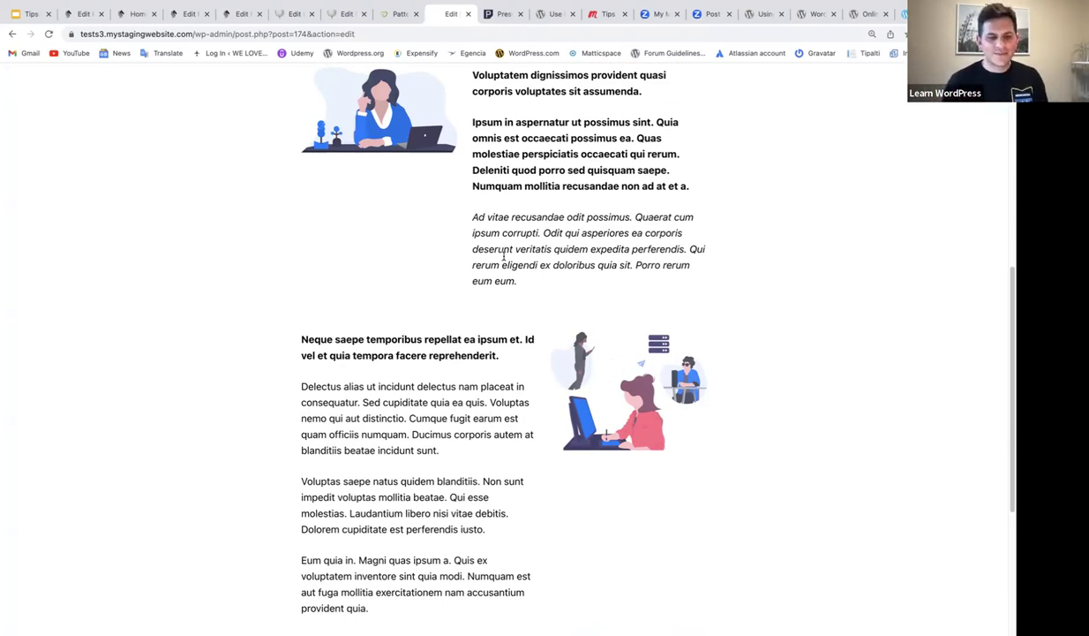
scroll(554, 338, up, 2)
scroll(554, 338, down, 8)
mouse_move(375, 361)
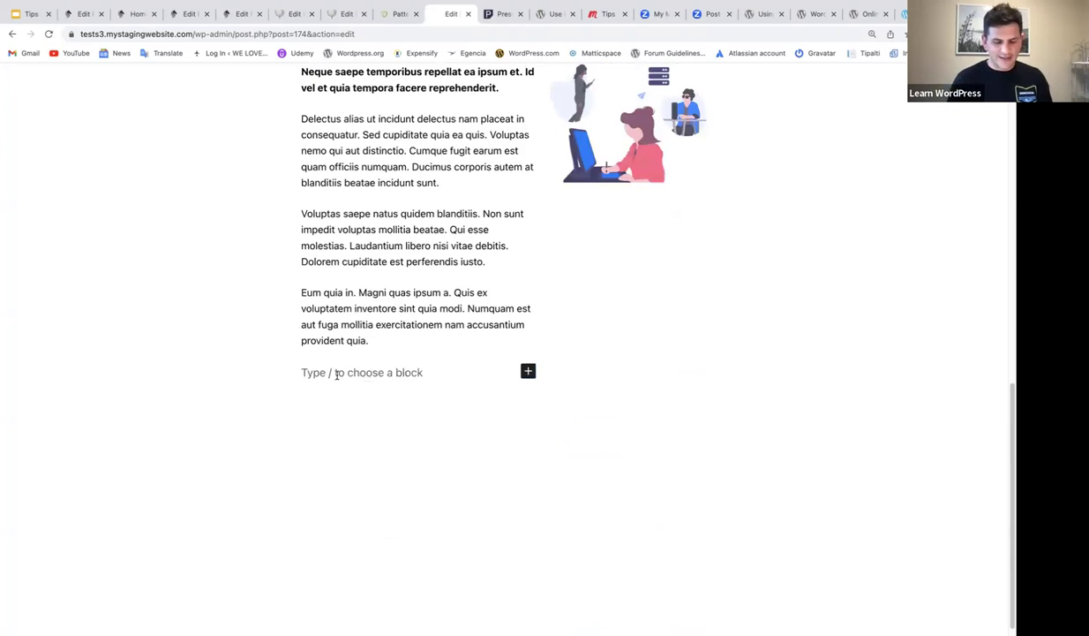
click(337, 375)
text(Add content)
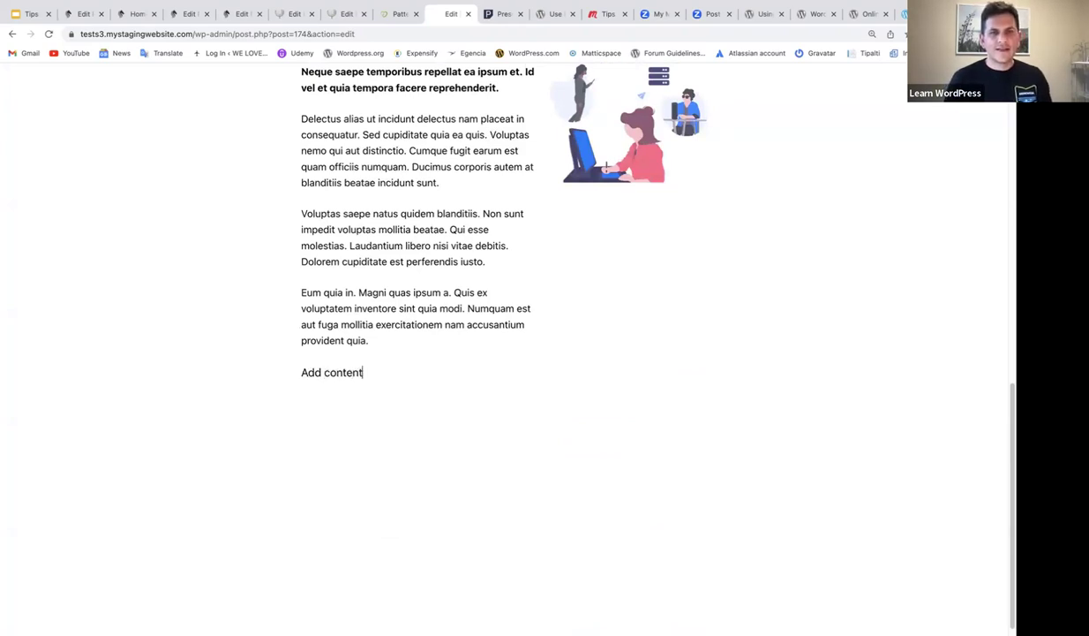
scroll(360, 369, up, 2)
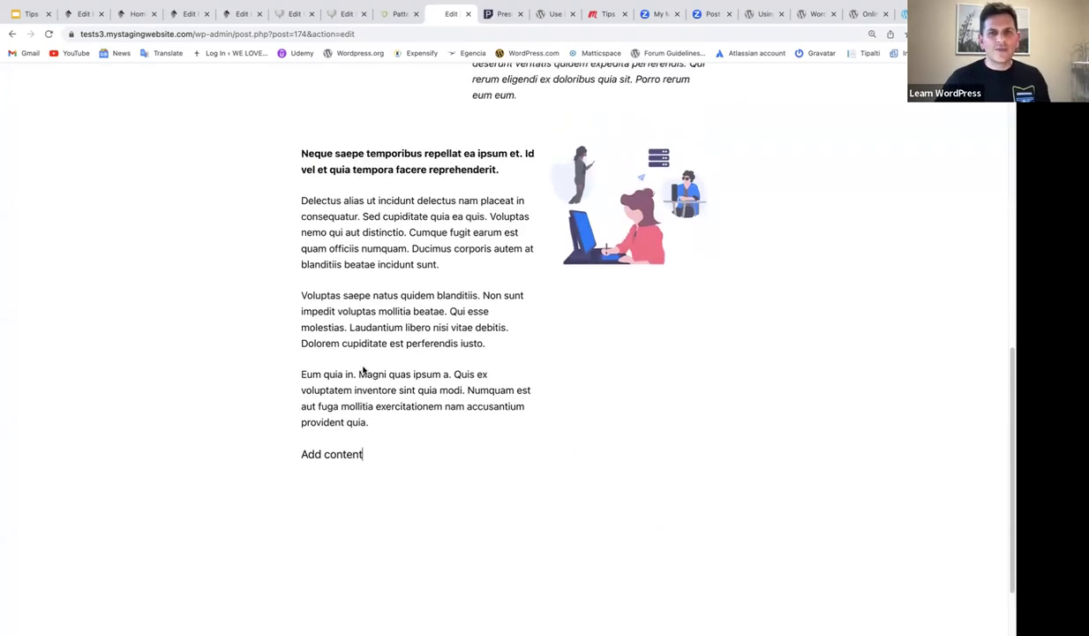
scroll(362, 371, up, 4)
scroll(362, 371, down, 5)
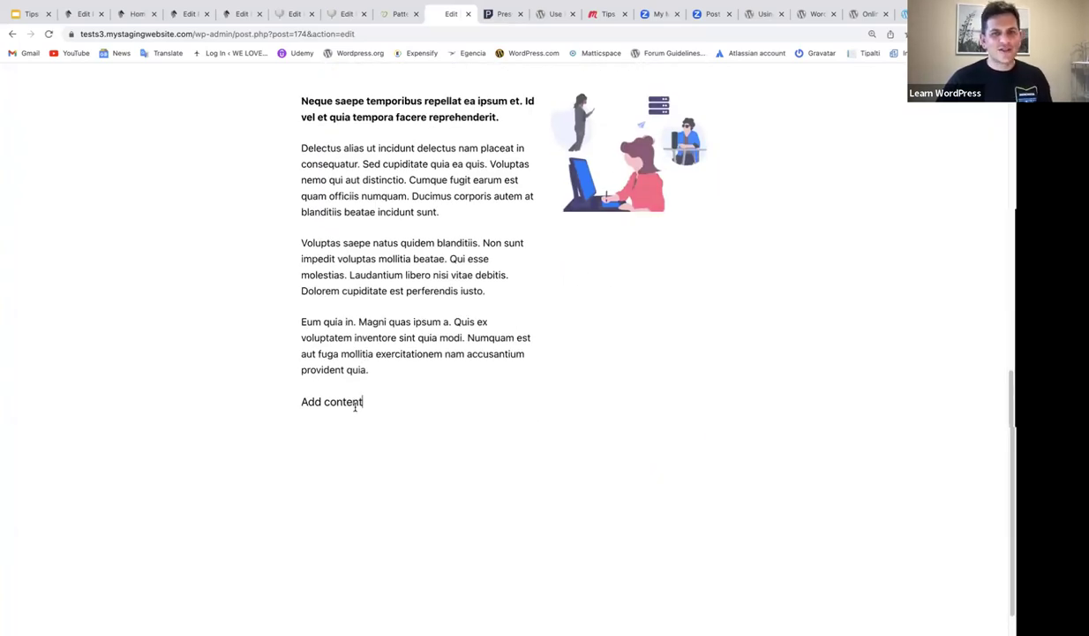
Replace the "Add content" paragraph with a Buttons block by using the "/button" slash command
drag(356, 406, 298, 406)
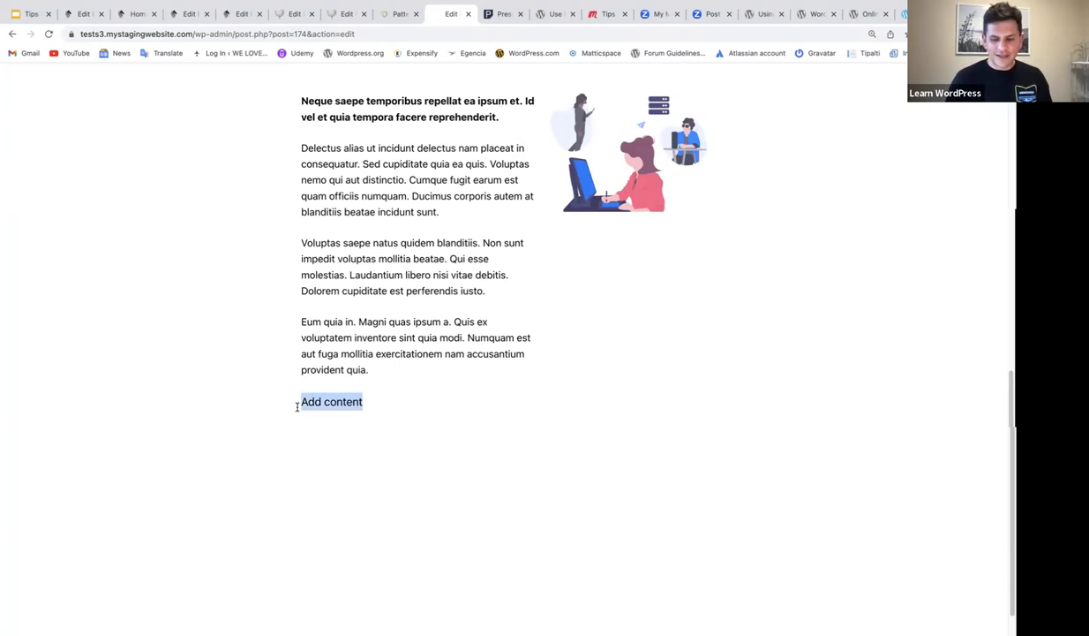
key(BackSpace)
text(/)
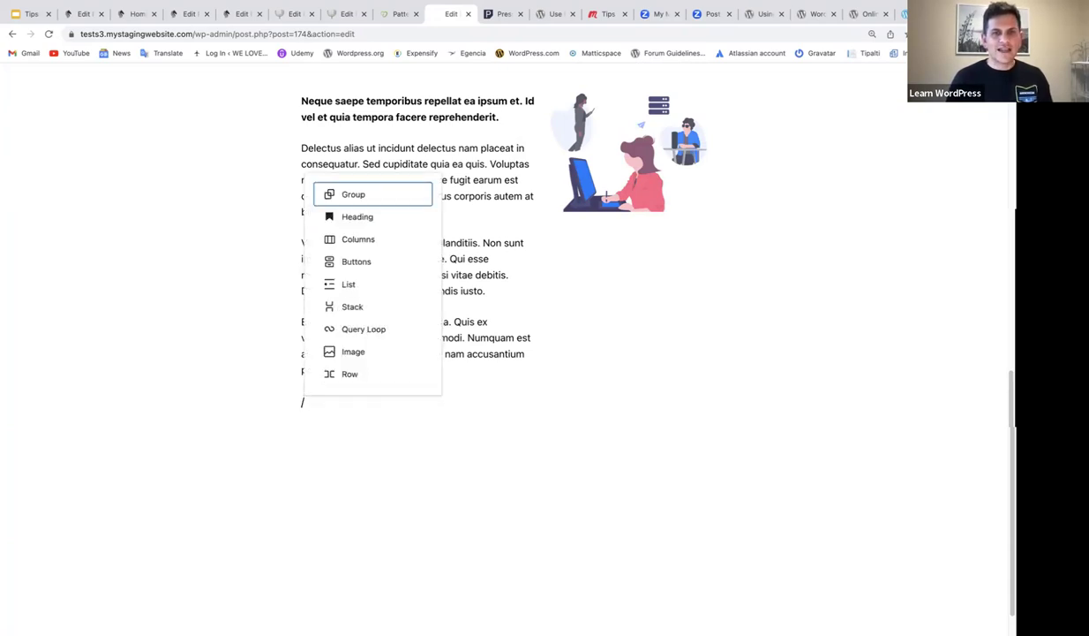
text(button)
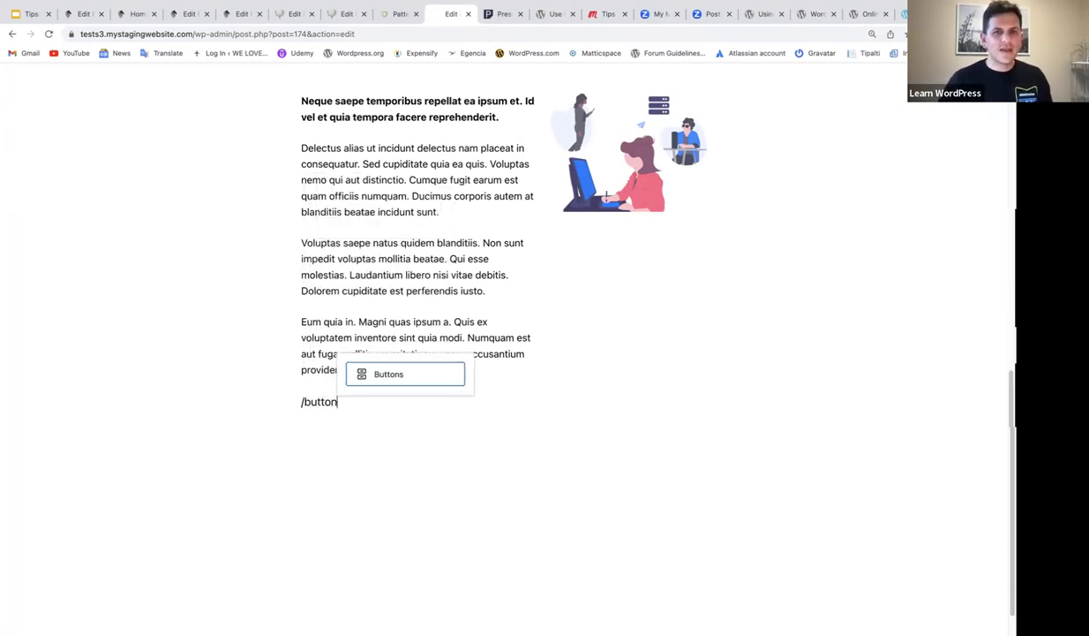
click(382, 372)
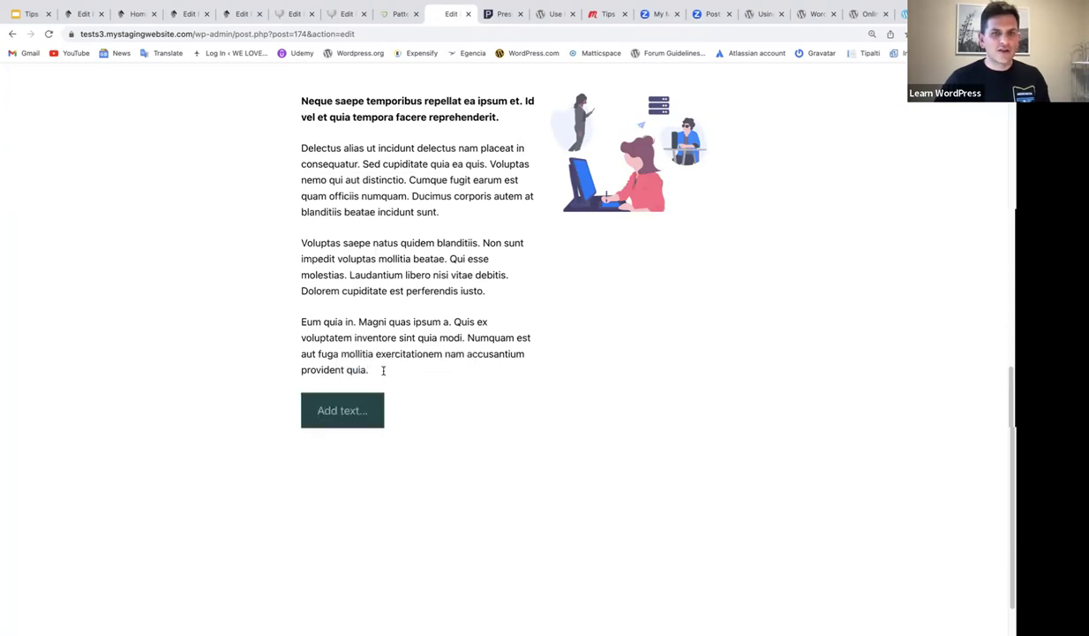
Reveal the hidden editor toolbar above the page title and undo the last edit
scroll(349, 300, up, 1)
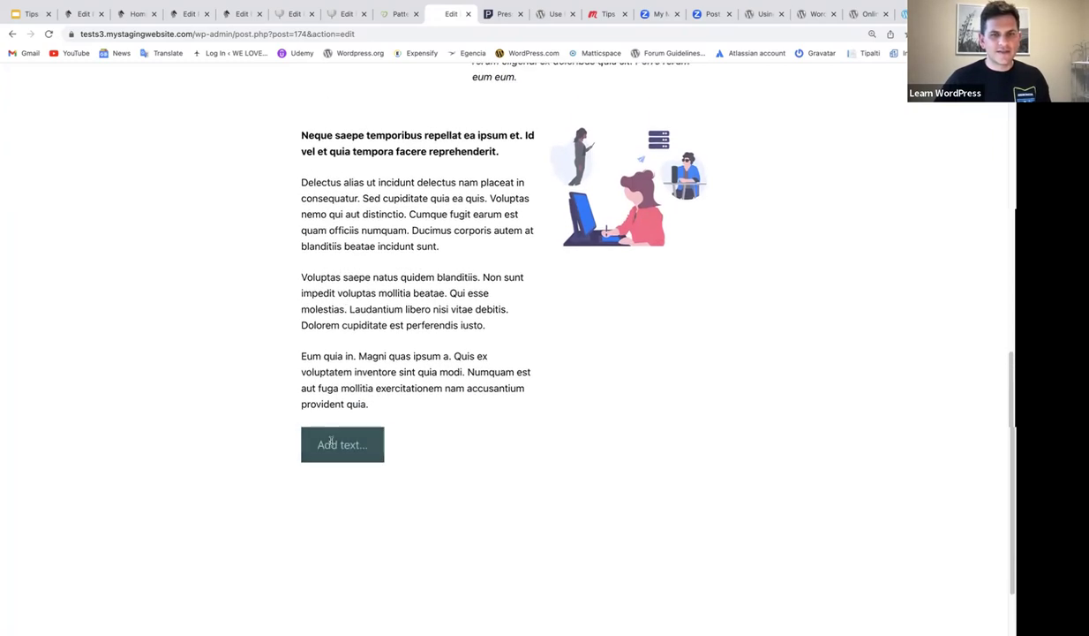
scroll(432, 397, up, 5)
scroll(432, 402, up, 5)
scroll(430, 400, up, 1)
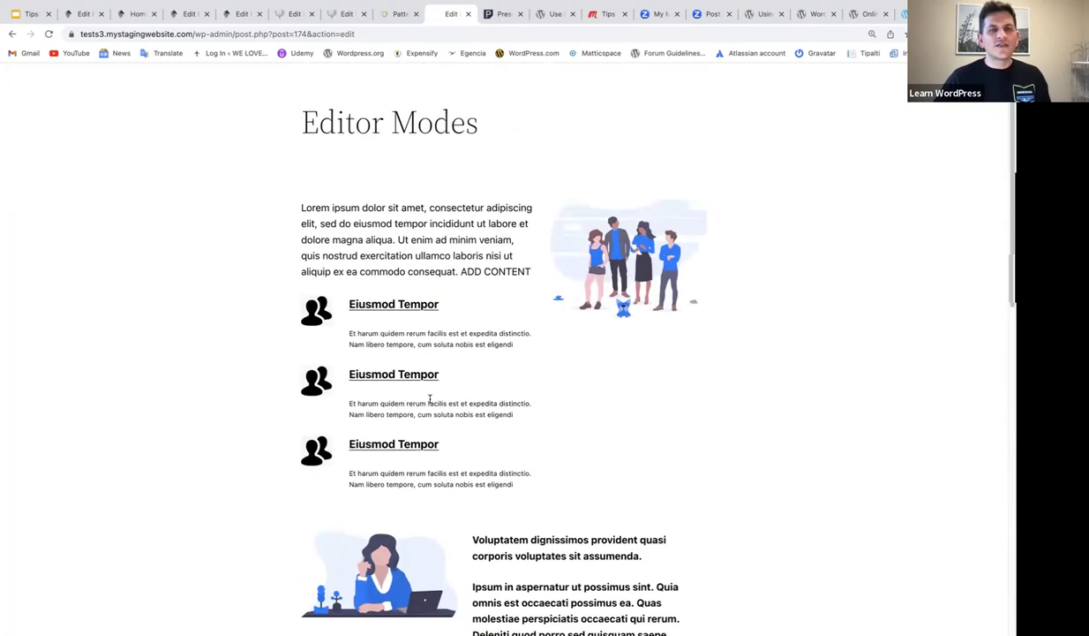
mouse_move(535, 83)
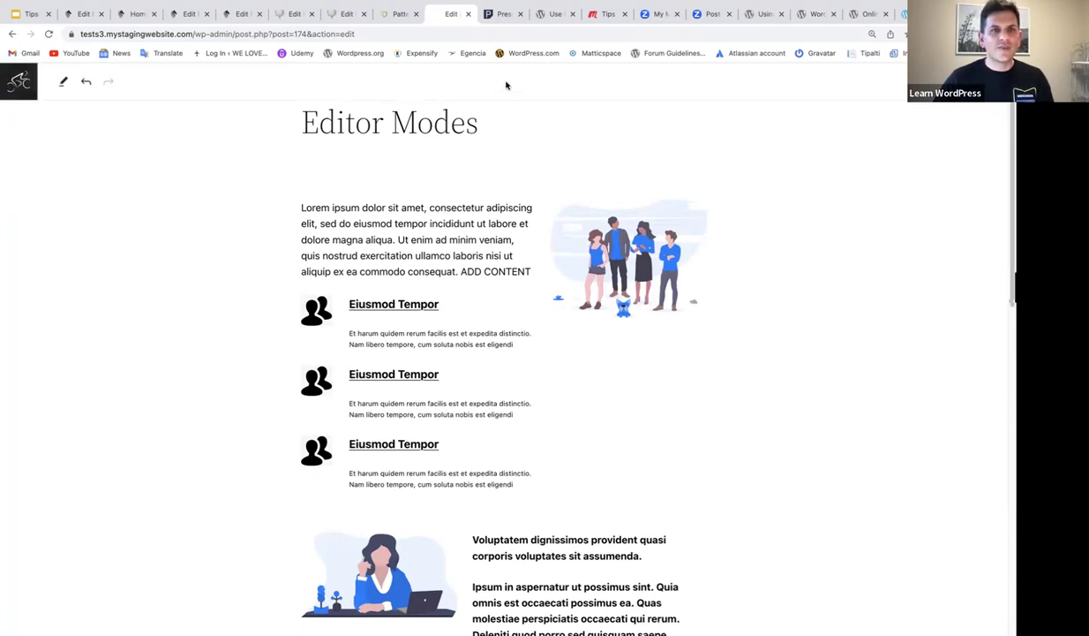
click(85, 82)
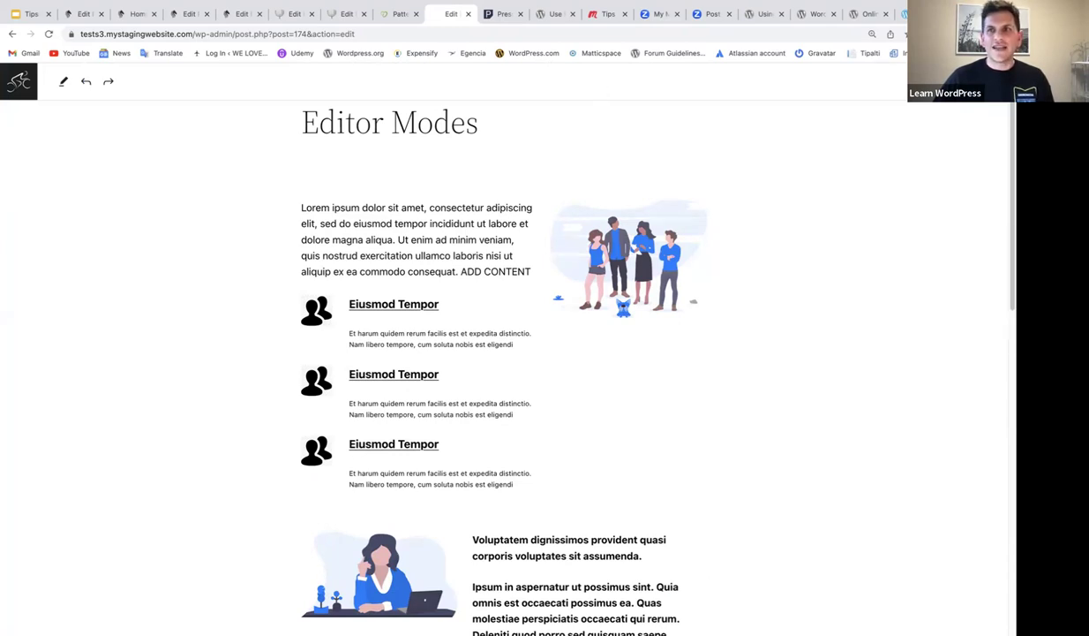
Turn off Distraction free mode and select the group illustration and several Eiusmod Tempor text blocks to check their block toolbars
click(991, 81)
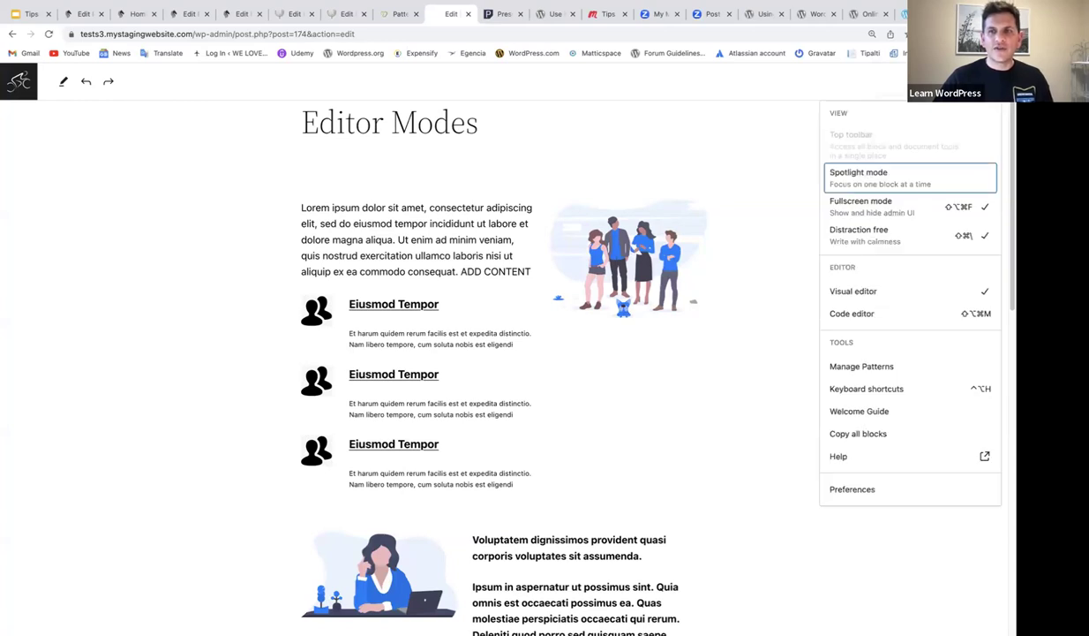
click(930, 233)
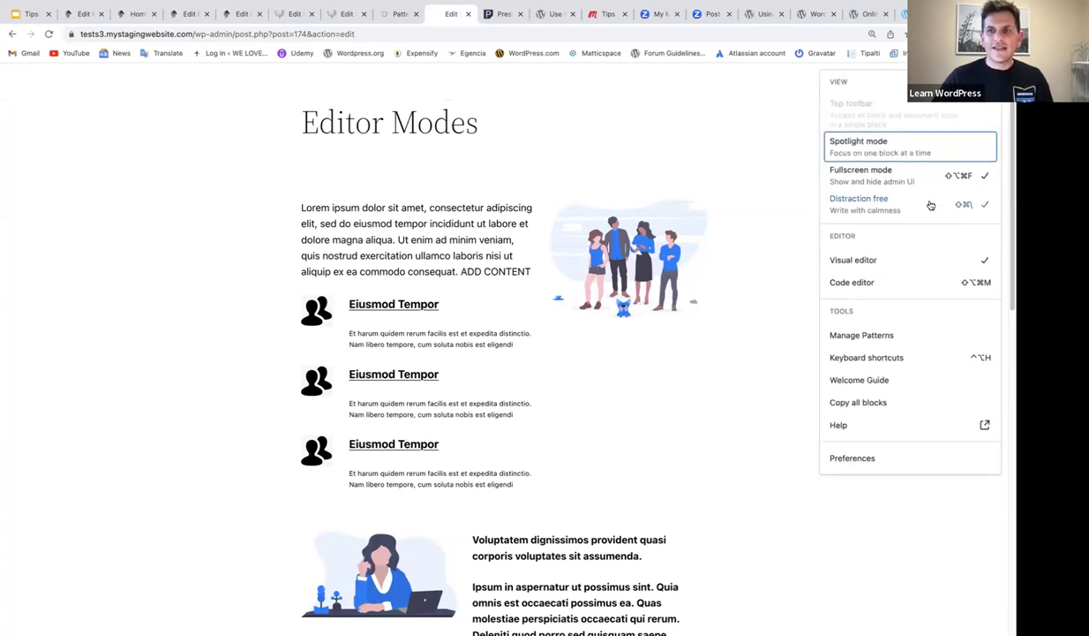
click(490, 271)
click(622, 285)
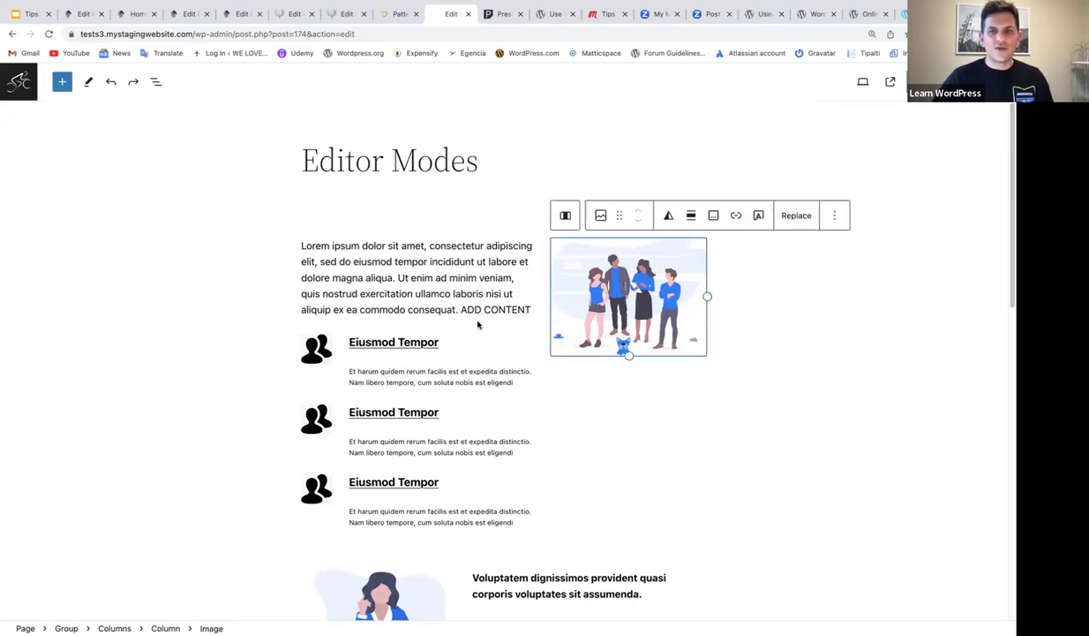
click(379, 341)
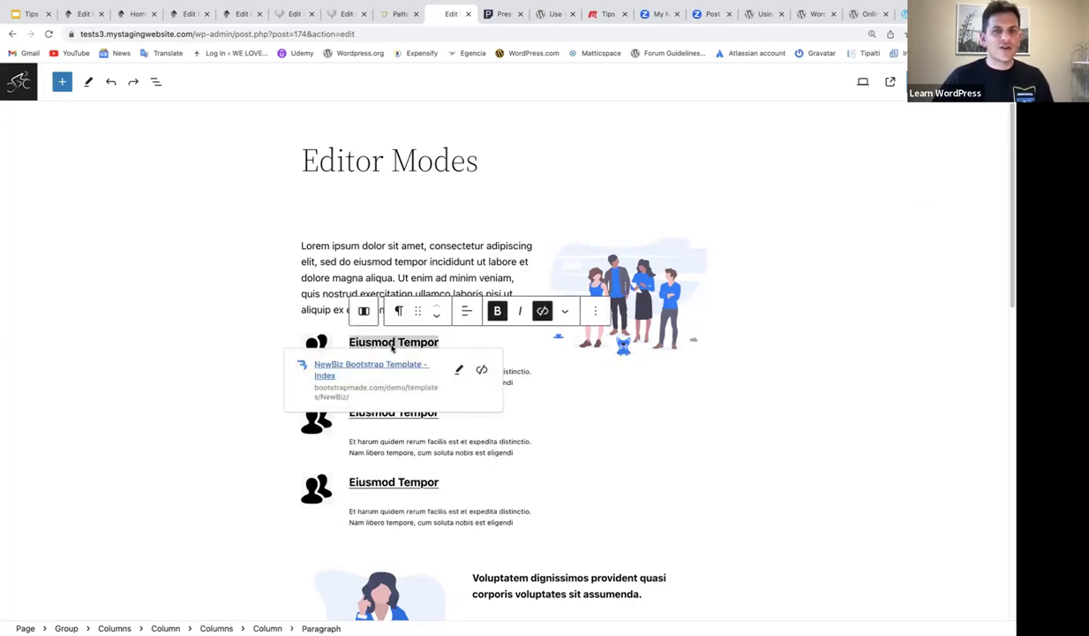
click(451, 432)
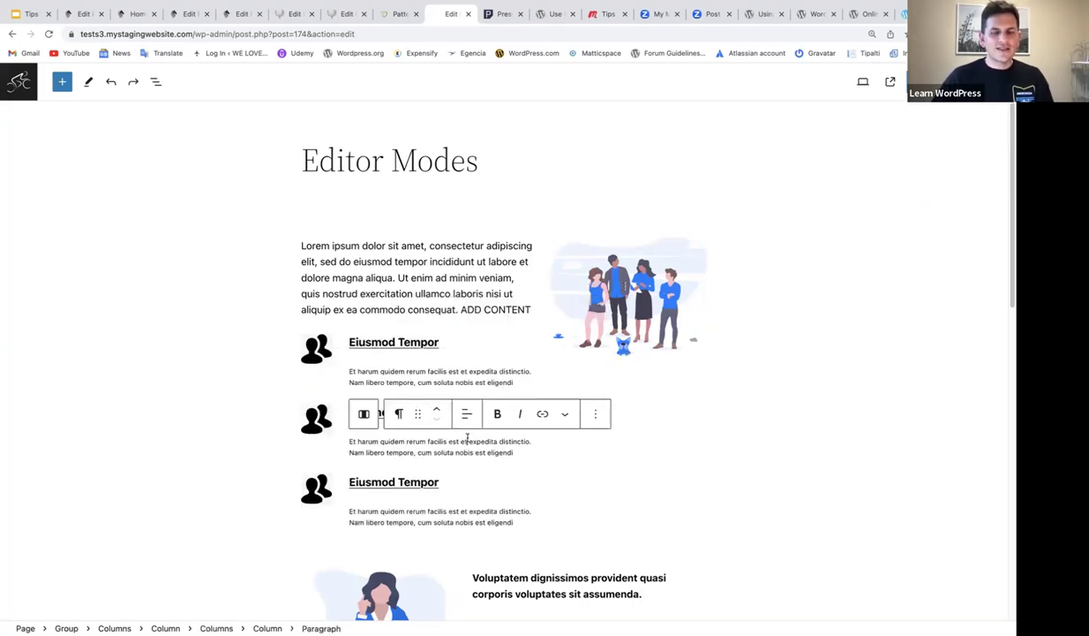
click(402, 157)
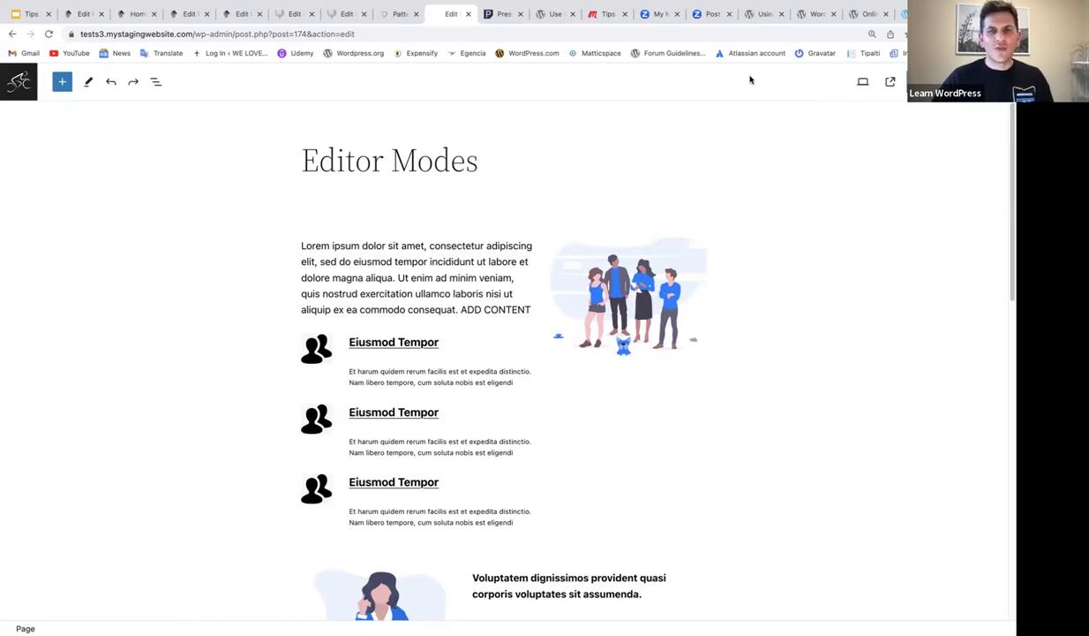
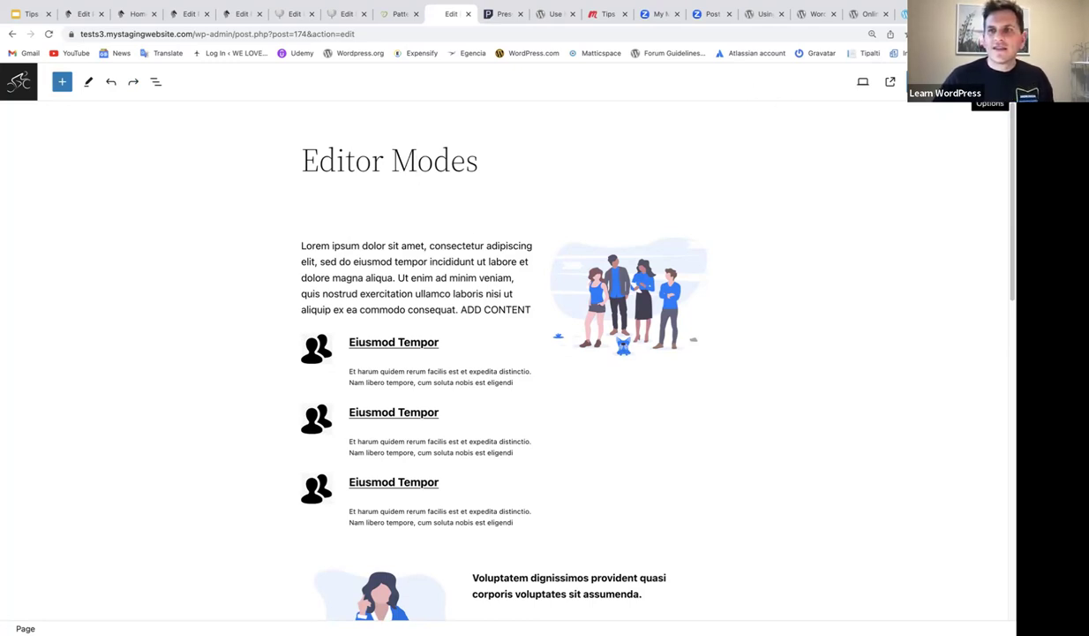
Turn off Fullscreen mode and look through the WordPress admin menu, including the Appearance entries
click(987, 81)
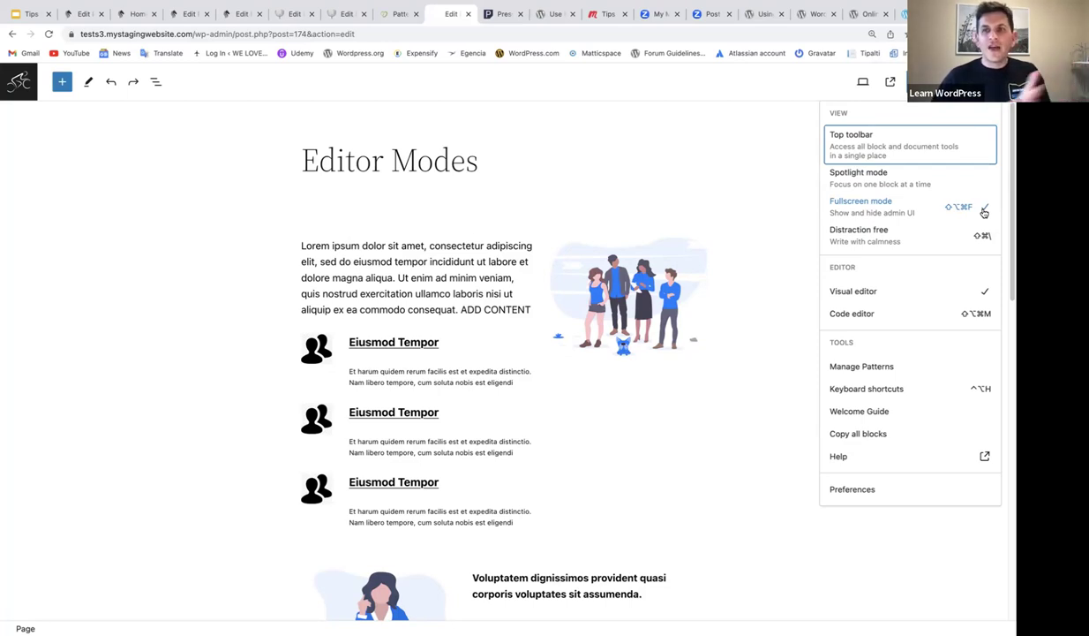
click(931, 211)
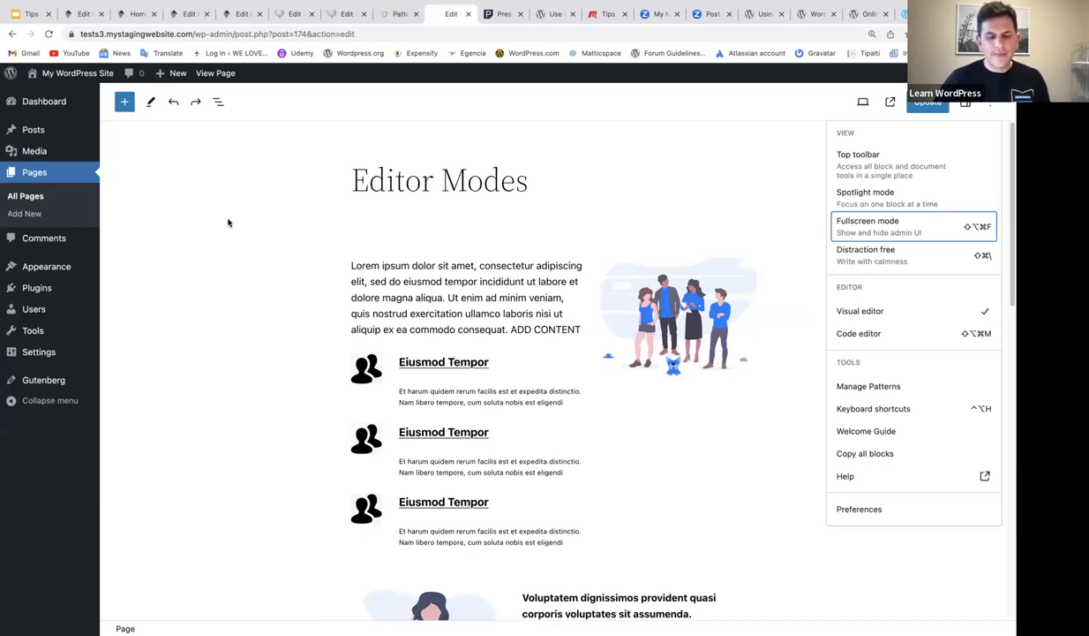
mouse_move(54, 277)
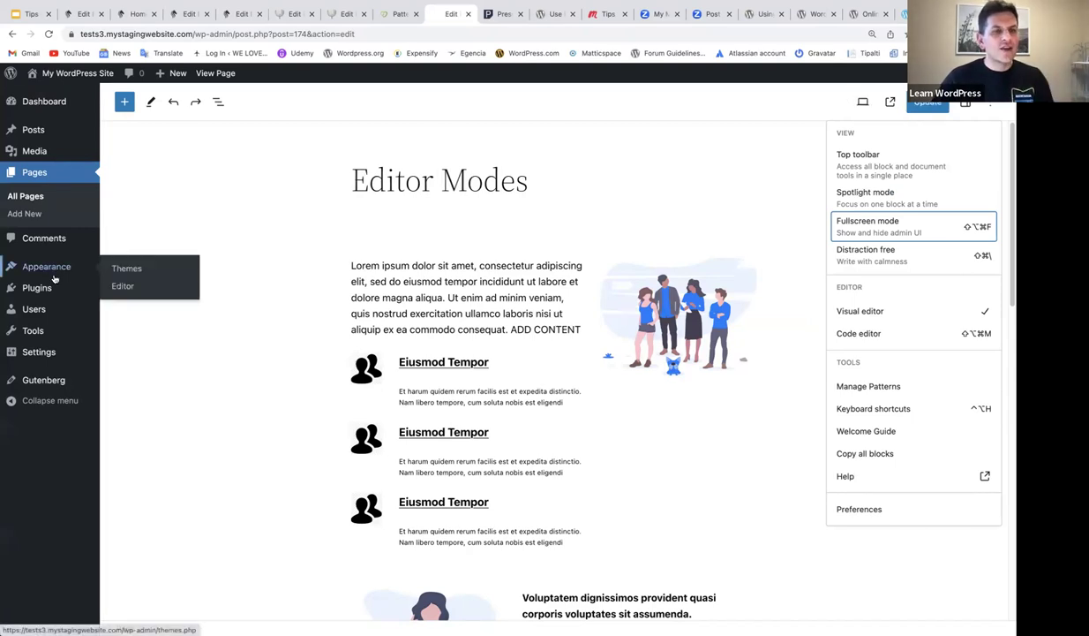
mouse_move(35, 140)
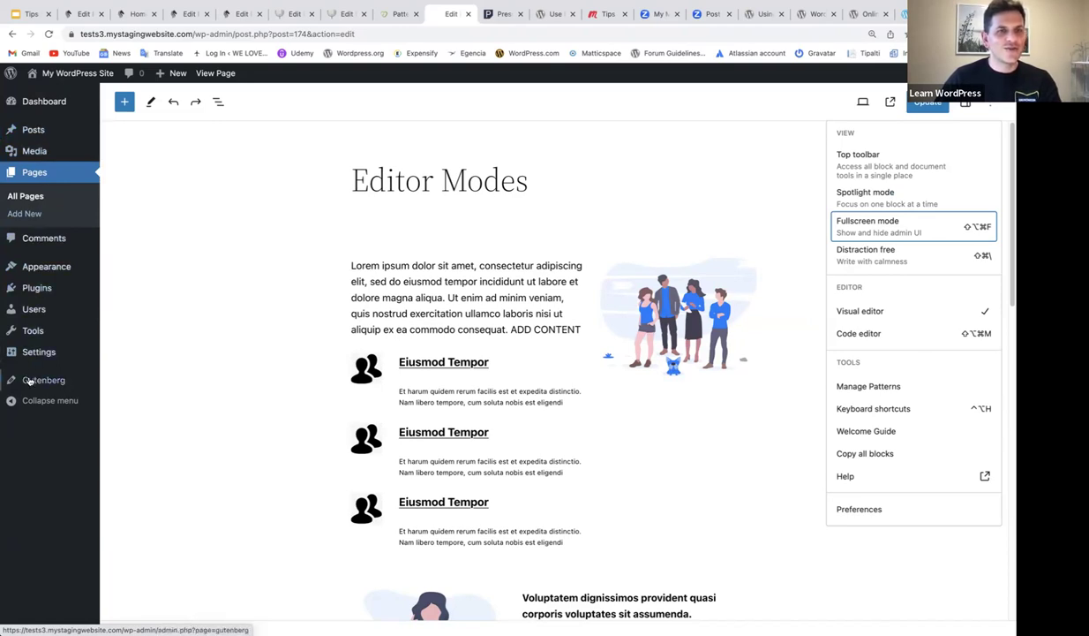
mouse_move(33, 385)
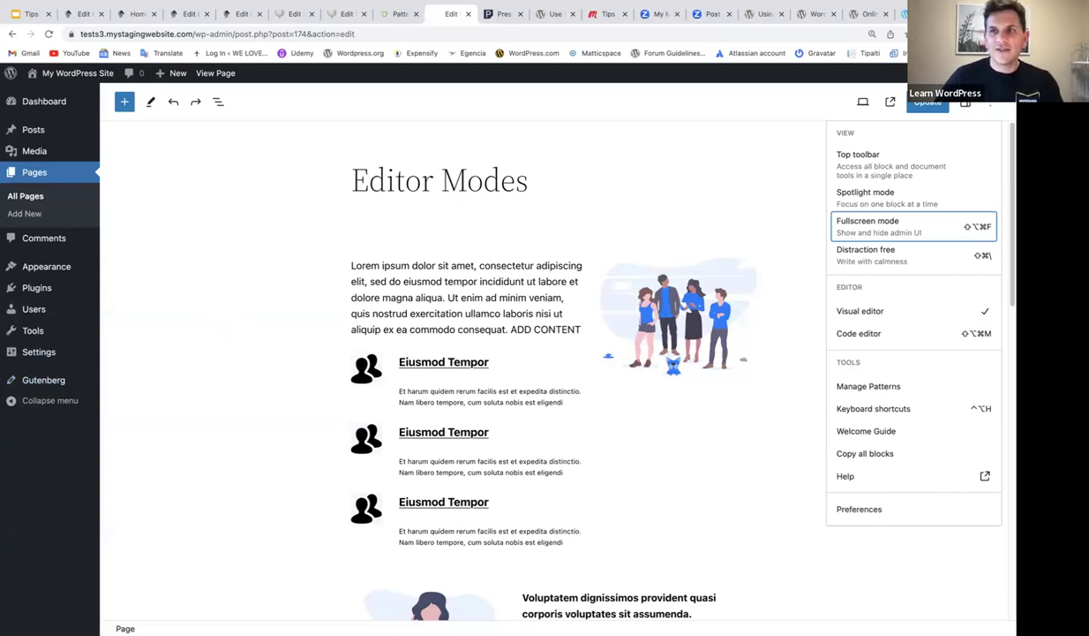
Turn Fullscreen mode back on to hide the WordPress admin menu
click(992, 106)
click(992, 106)
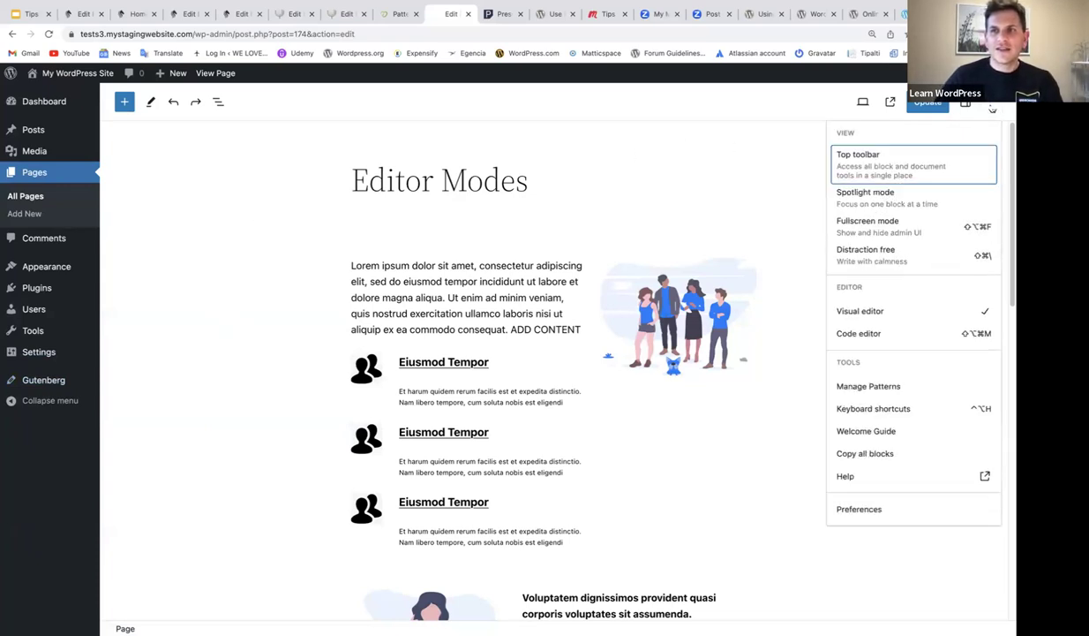
click(938, 228)
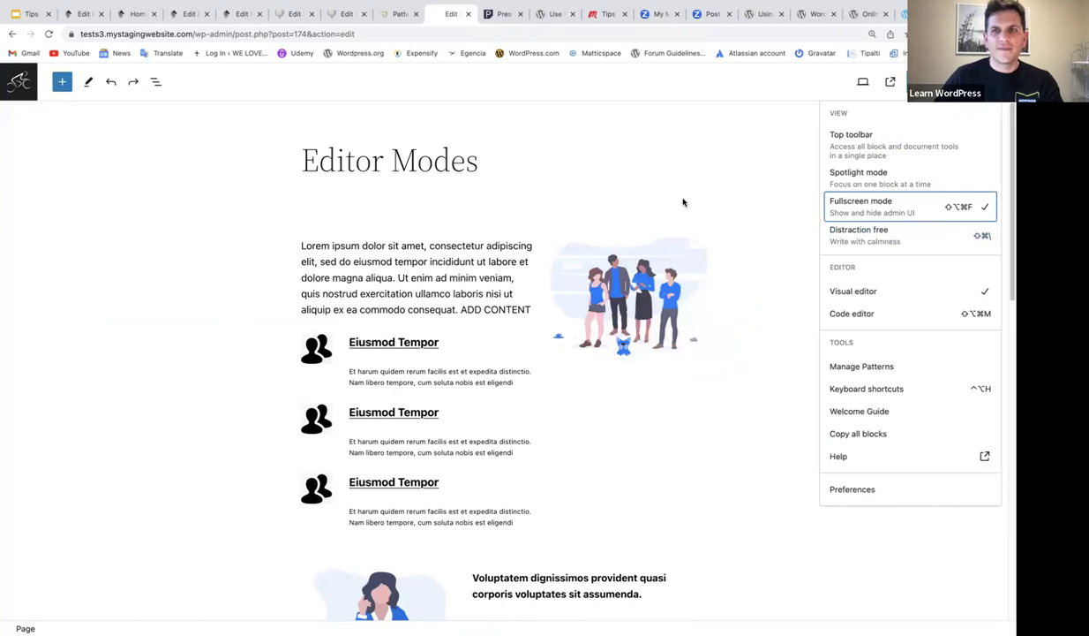
Turn on Spotlight mode and select the bold "Ipsum in aspernatur" paragraph and the image of the woman at the desk to examine block focus
click(938, 179)
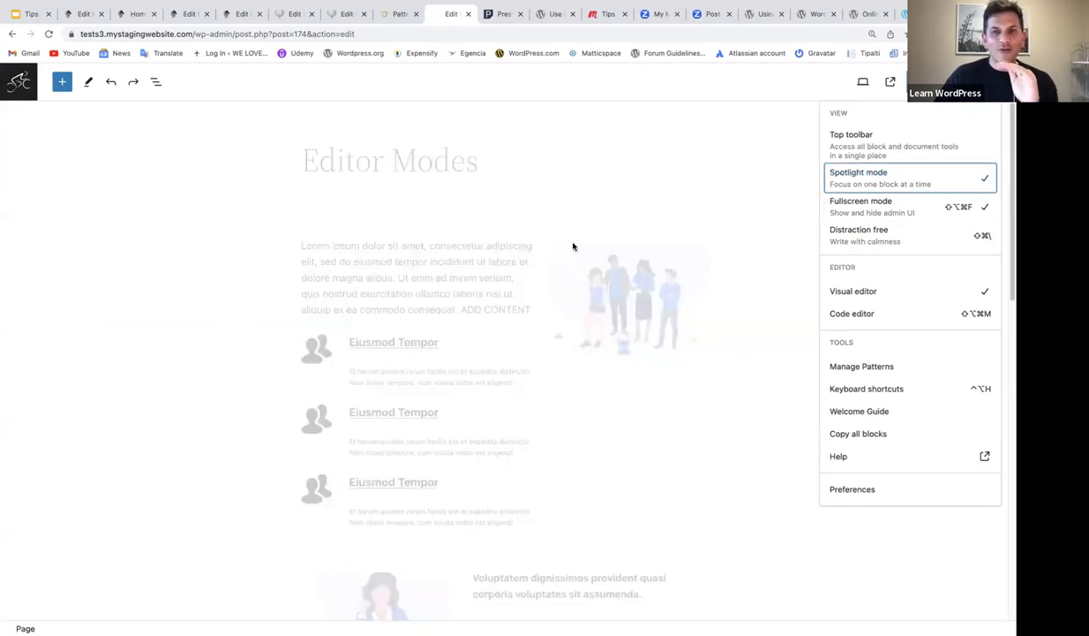
scroll(573, 246, down, 2)
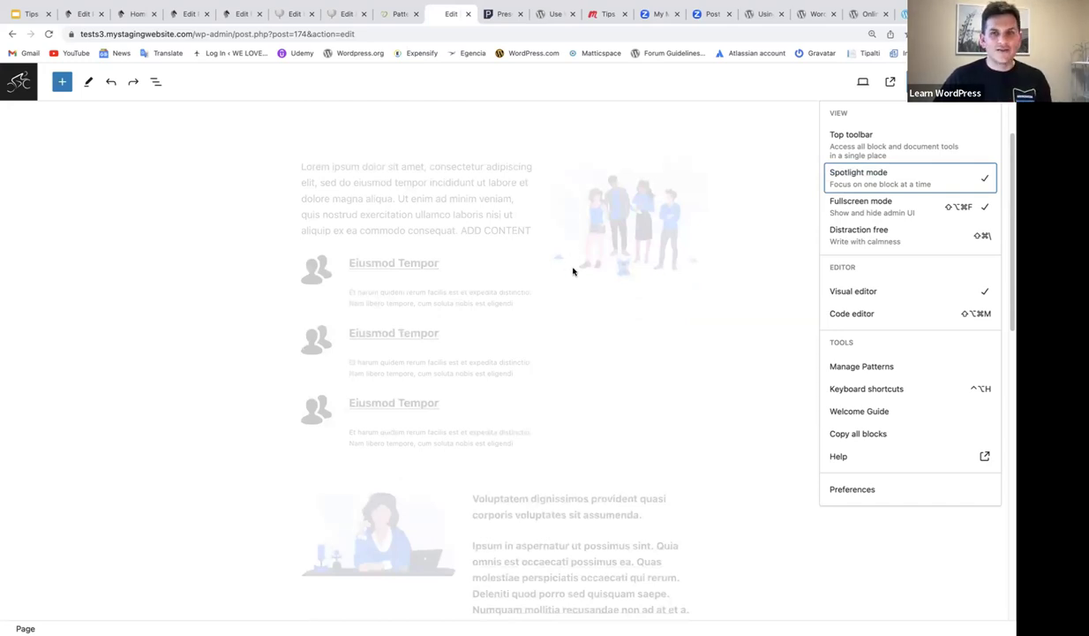
scroll(573, 271, down, 6)
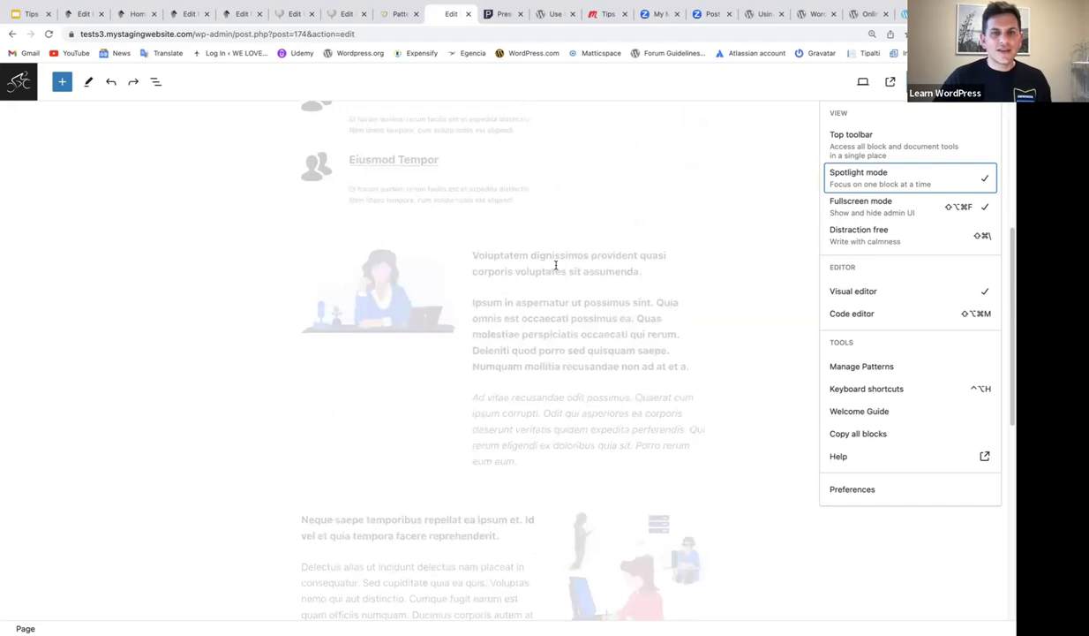
triple_click(494, 317)
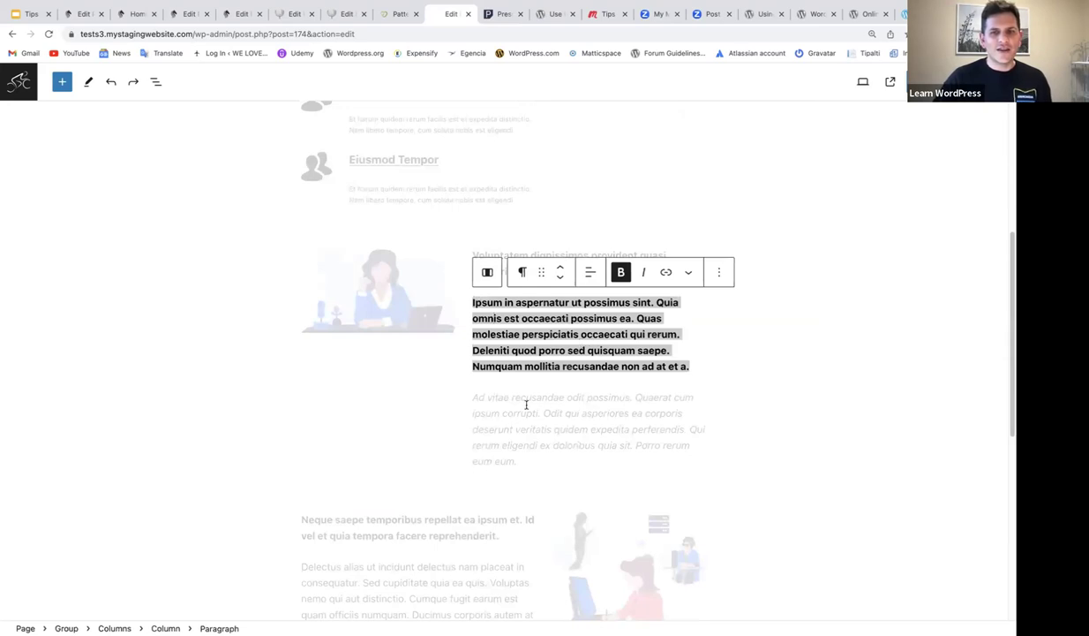
click(355, 292)
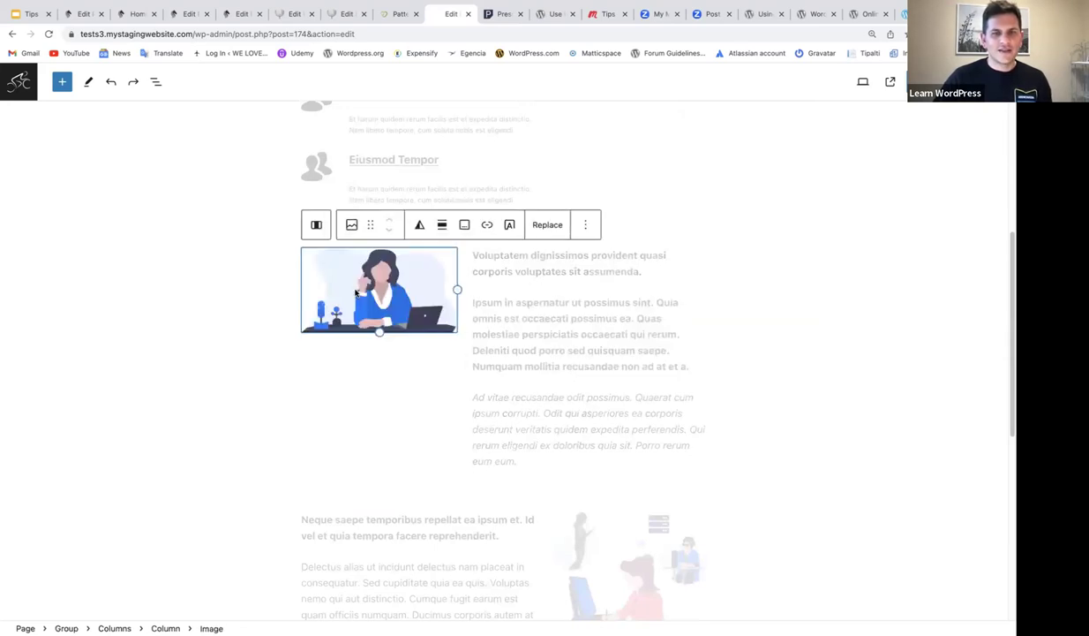
scroll(356, 294, up, 4)
scroll(355, 294, up, 3)
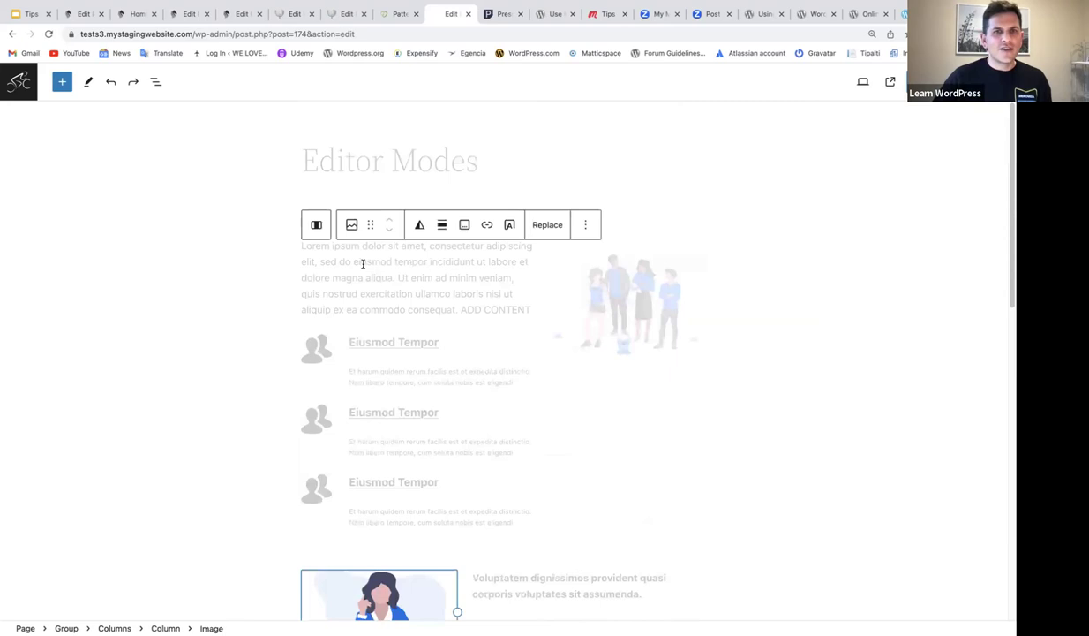
Select the opening Lorem ipsum paragraph, the group illustration and the first Eiusmod Tempor description to examine the Spotlight focus
click(354, 258)
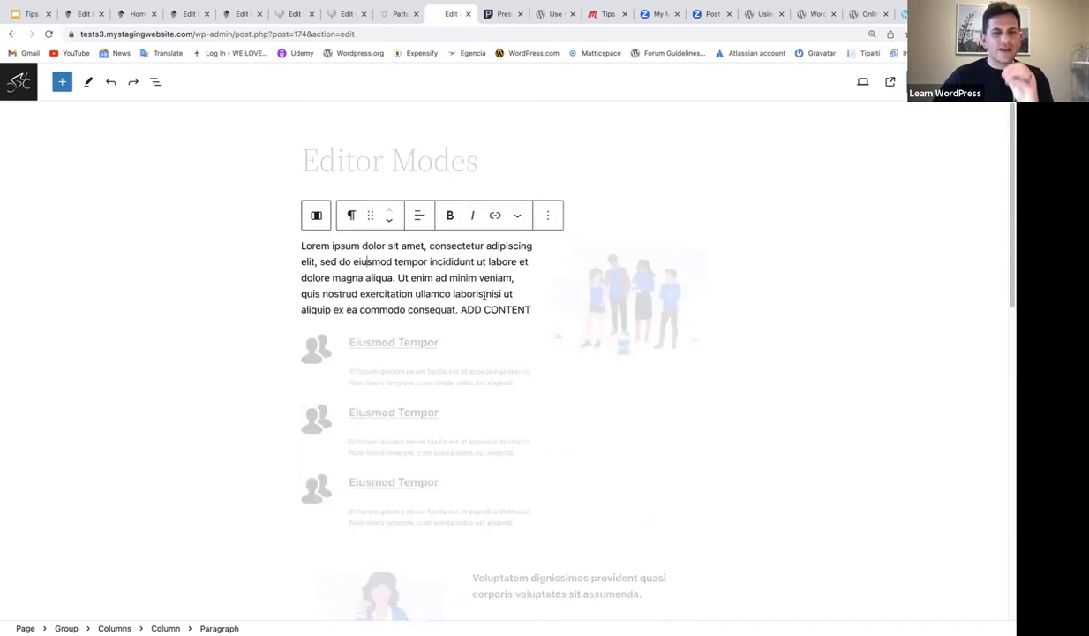
click(632, 307)
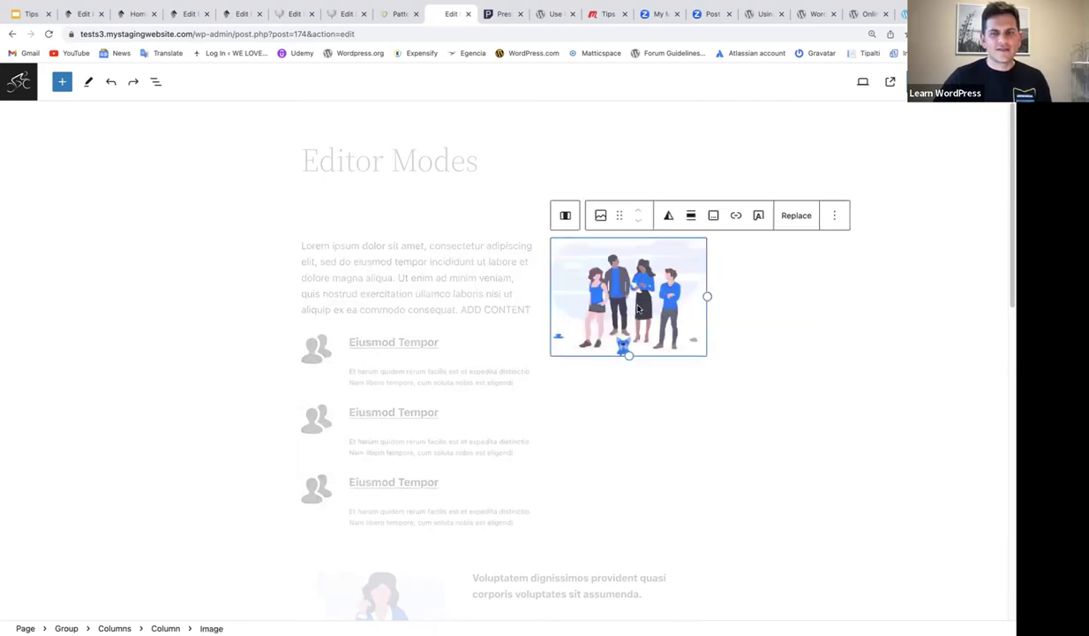
click(406, 378)
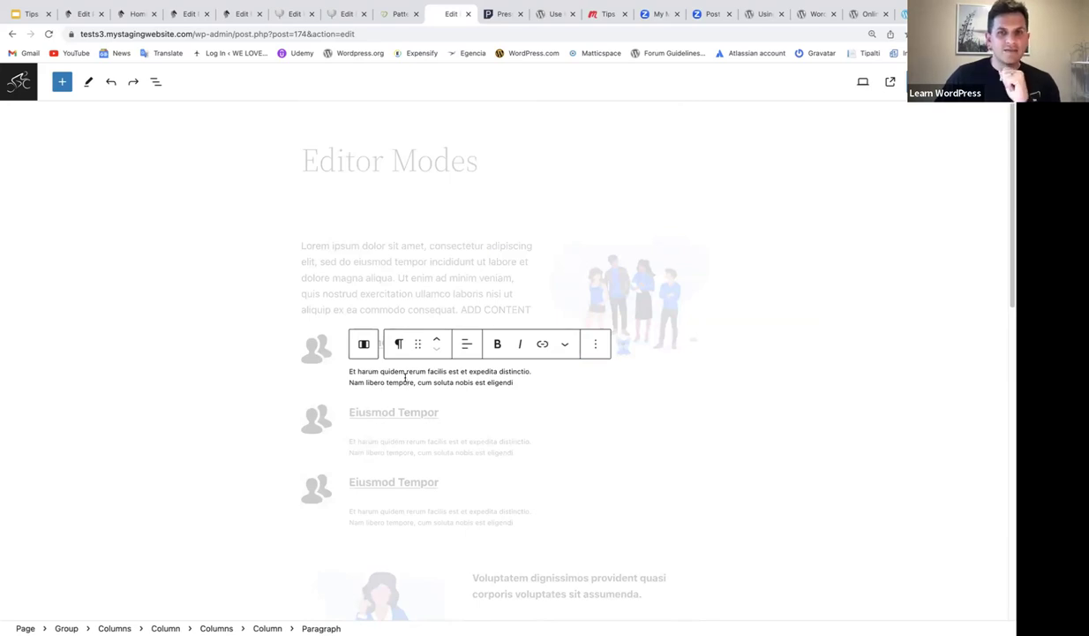
click(371, 245)
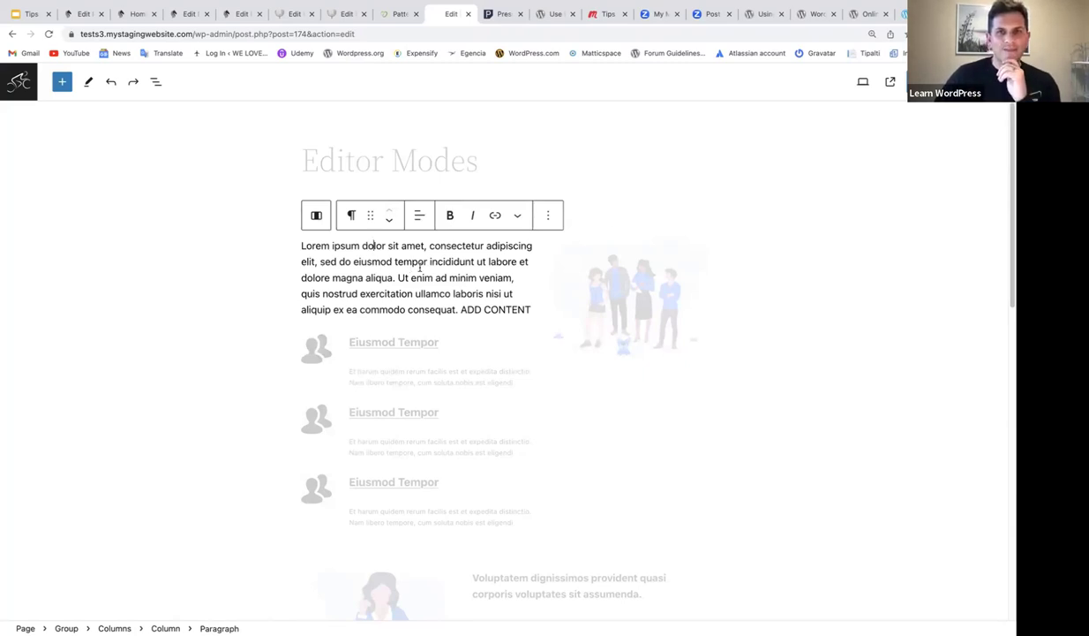
Turn off Spotlight mode and select the Eiusmod Tempor texts, the group illustration and the Voluptatem paragraph to check their floating toolbars
click(991, 81)
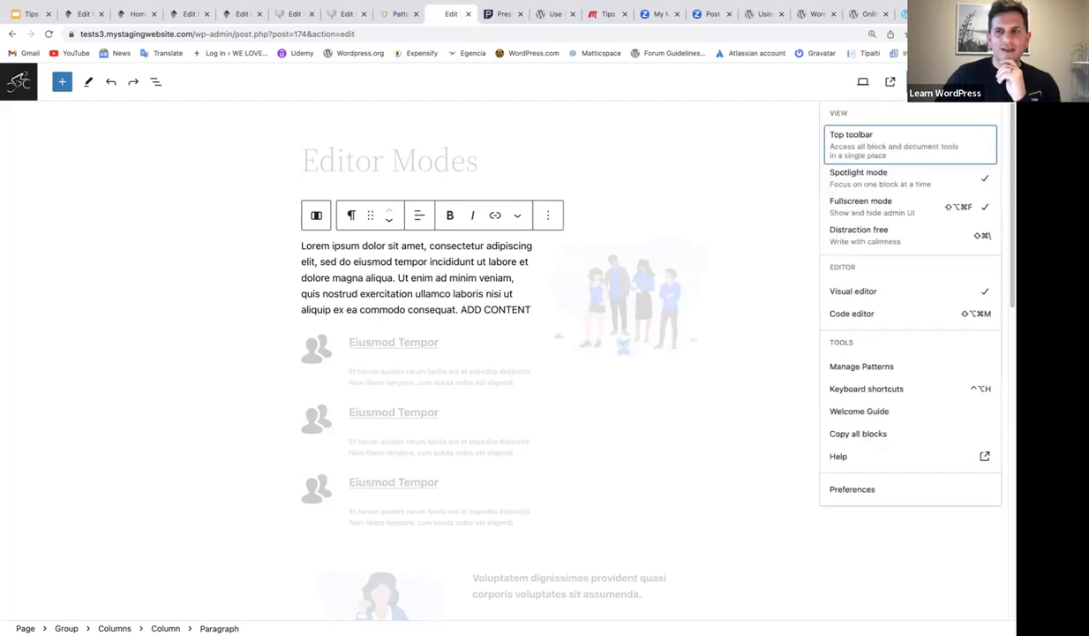
click(950, 181)
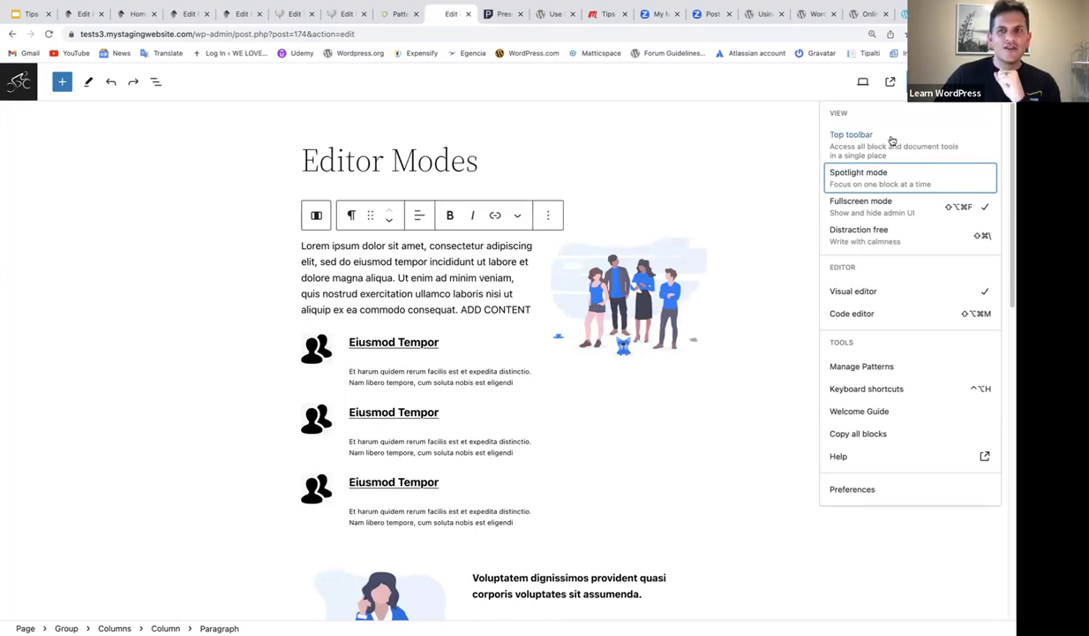
click(388, 279)
click(398, 342)
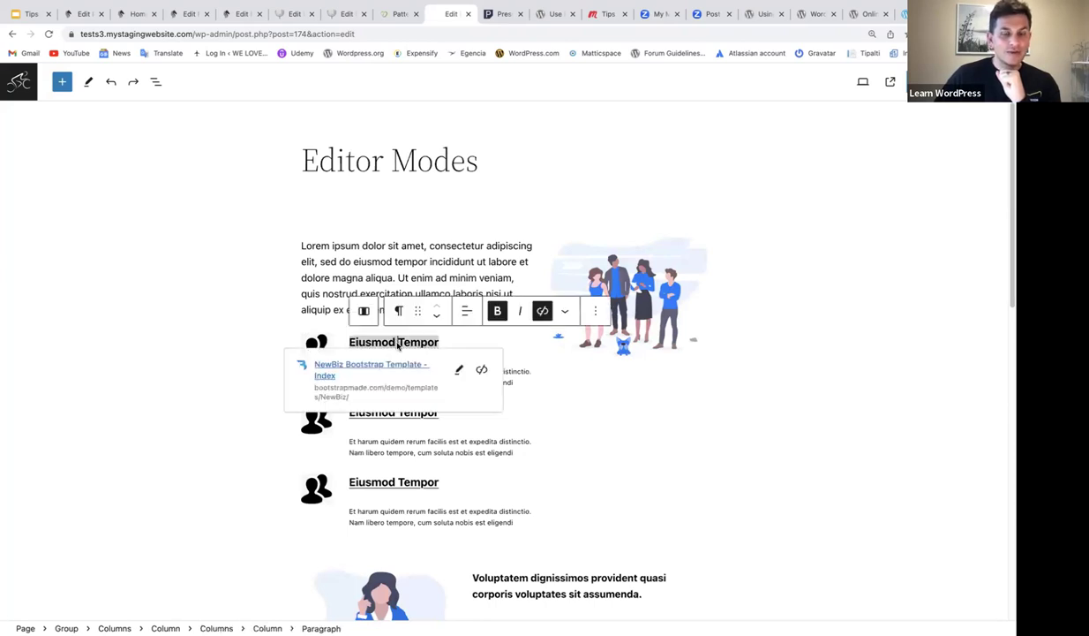
click(576, 243)
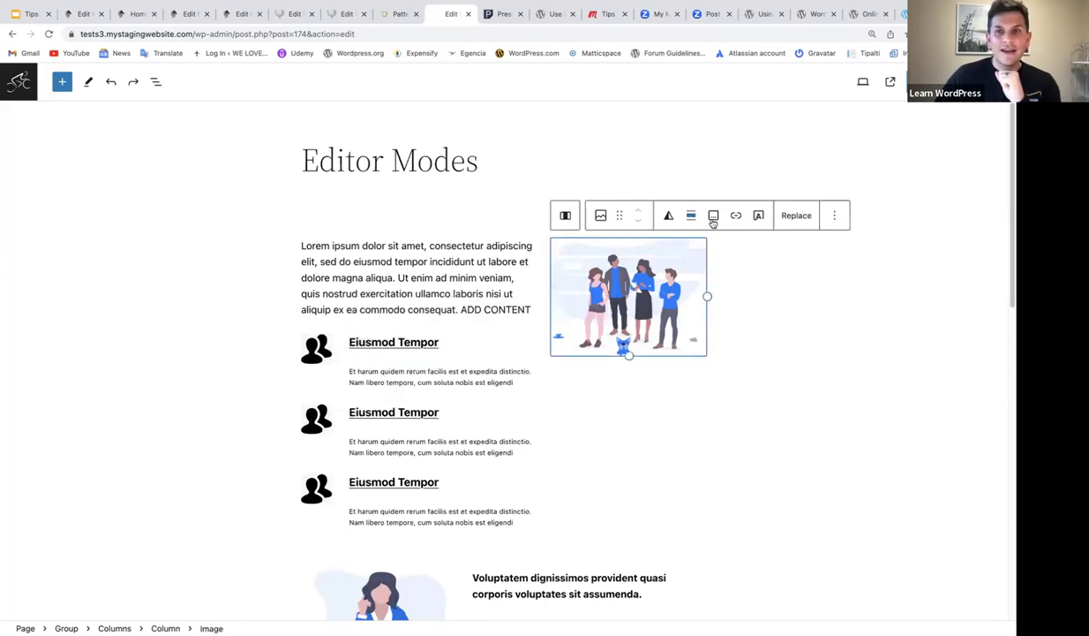
click(425, 435)
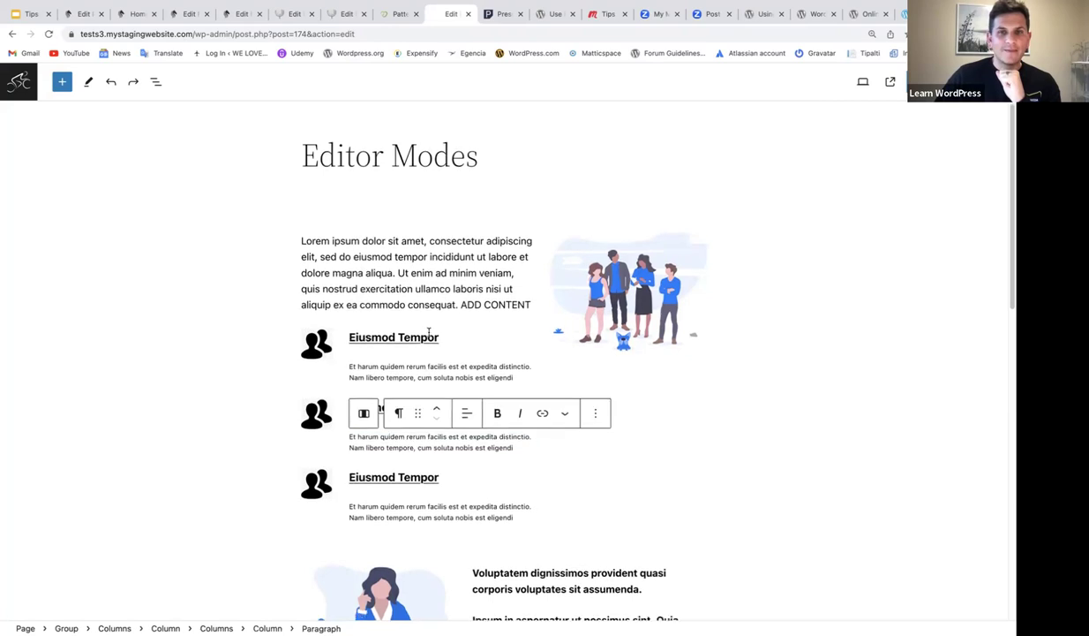
scroll(429, 353, down, 3)
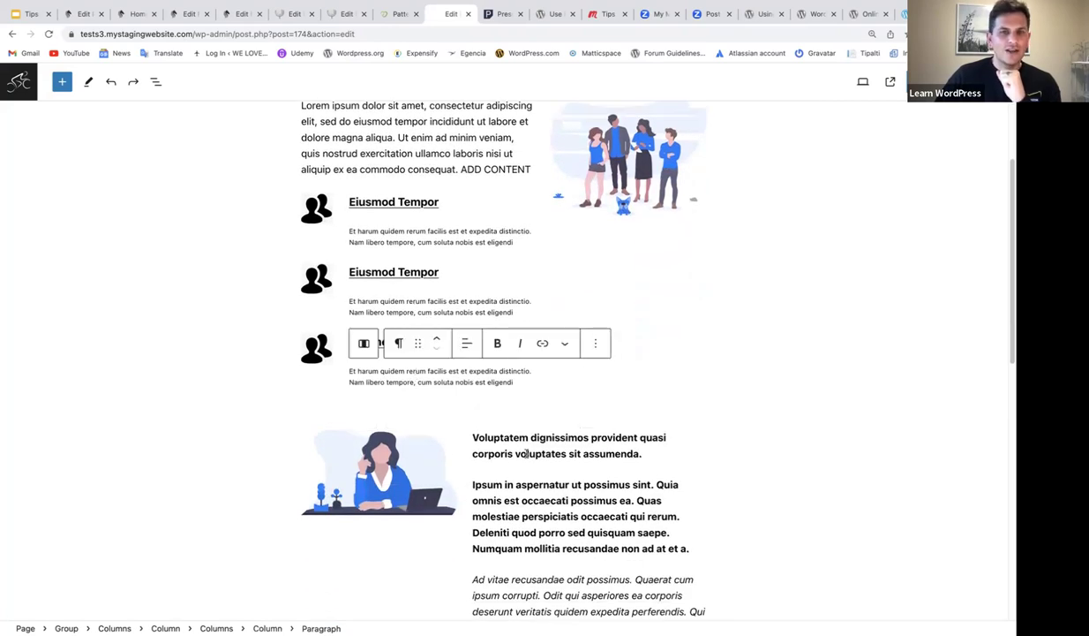
triple_click(519, 439)
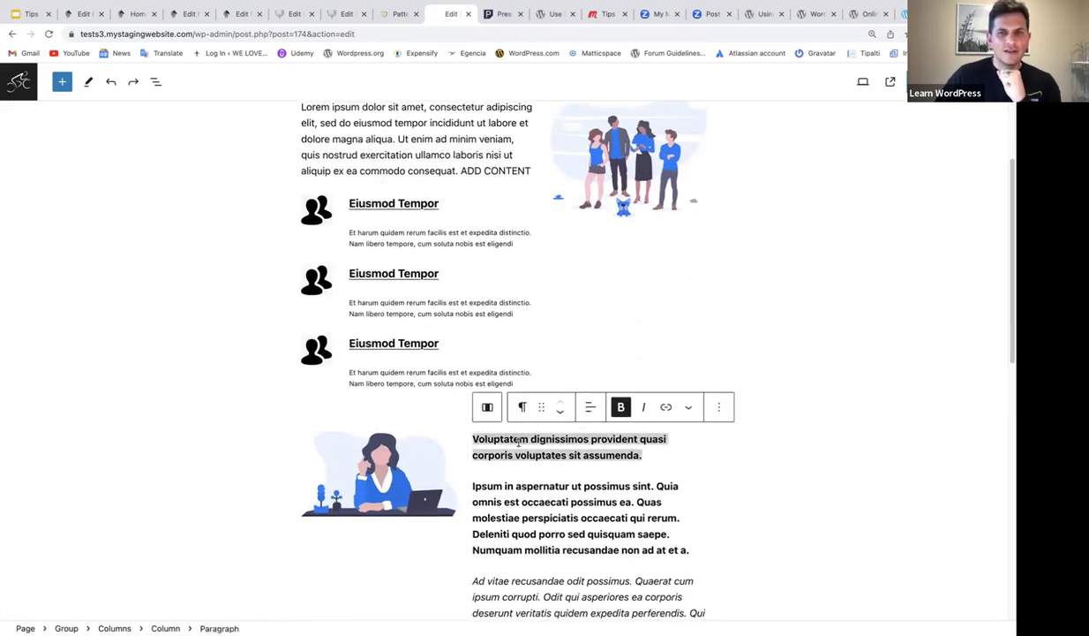
scroll(518, 439, up, 3)
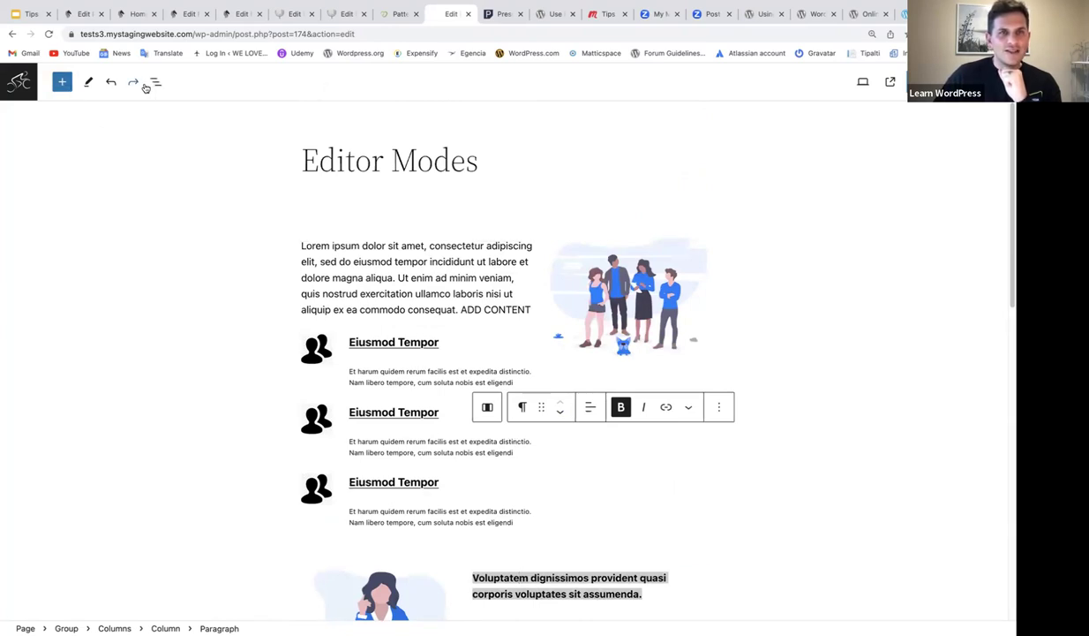
Turn on the Top toolbar and select the outer group, the Lorem ipsum paragraph and an Eiusmod Tempor description to check their tools
click(988, 81)
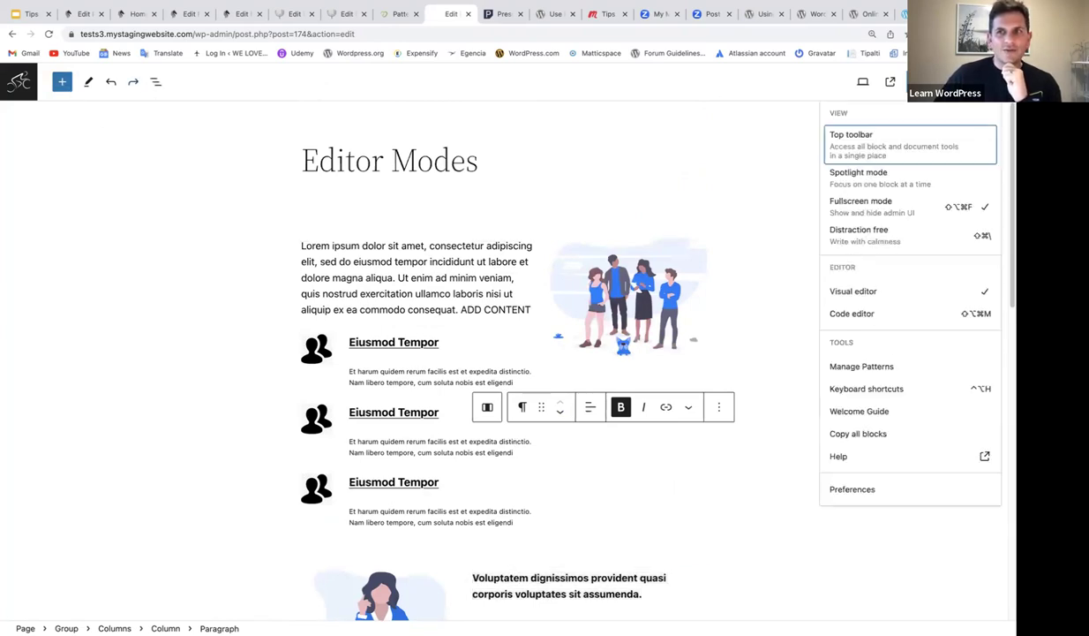
click(895, 150)
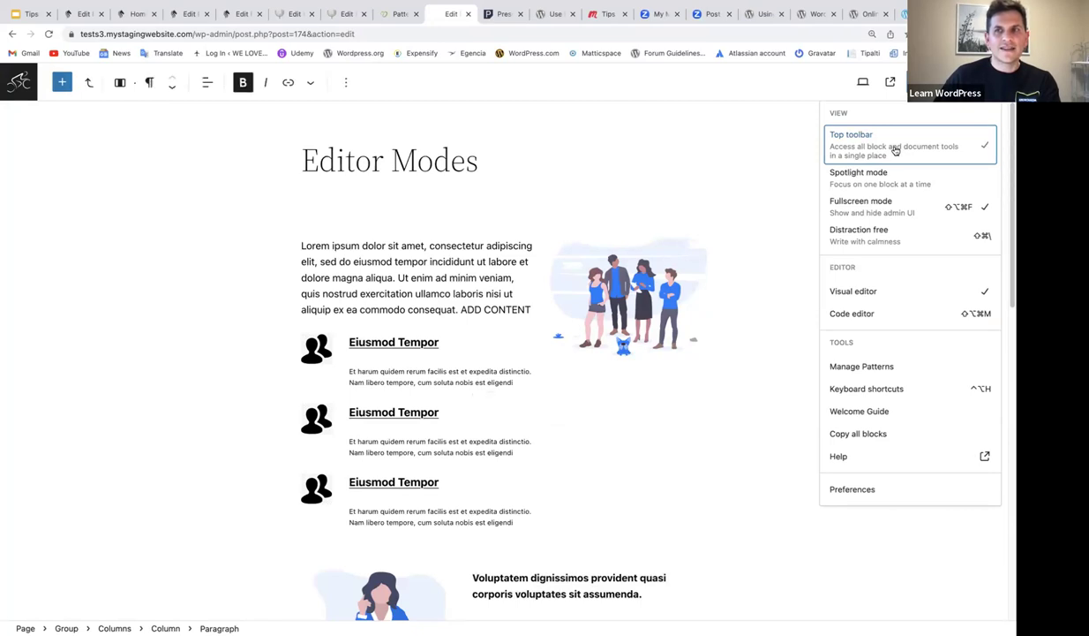
click(722, 223)
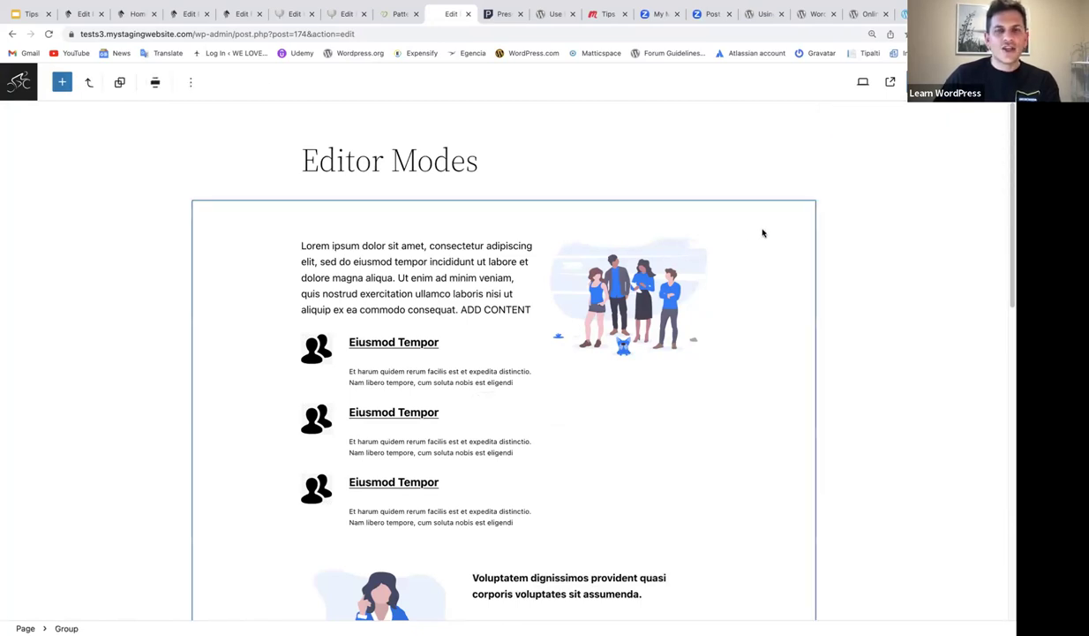
click(321, 261)
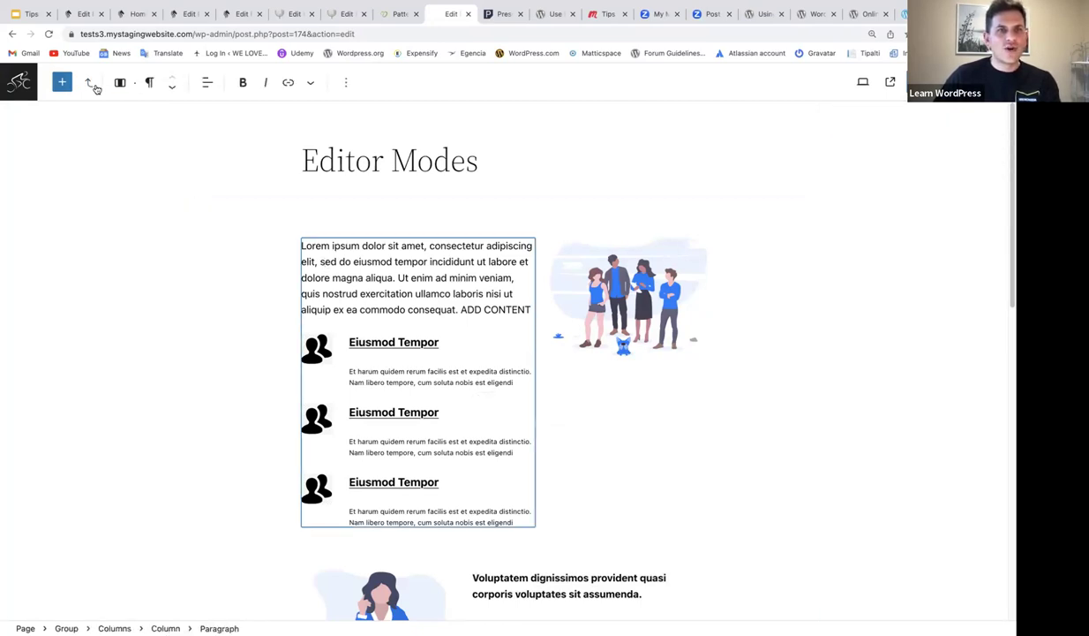
scroll(415, 354, down, 2)
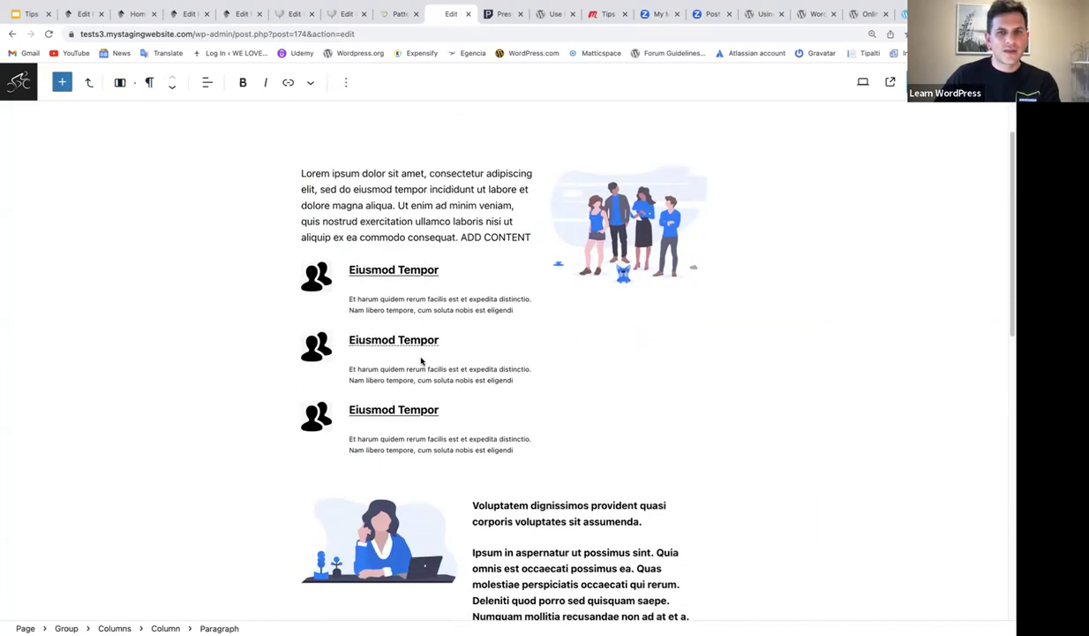
click(406, 366)
scroll(442, 362, down, 2)
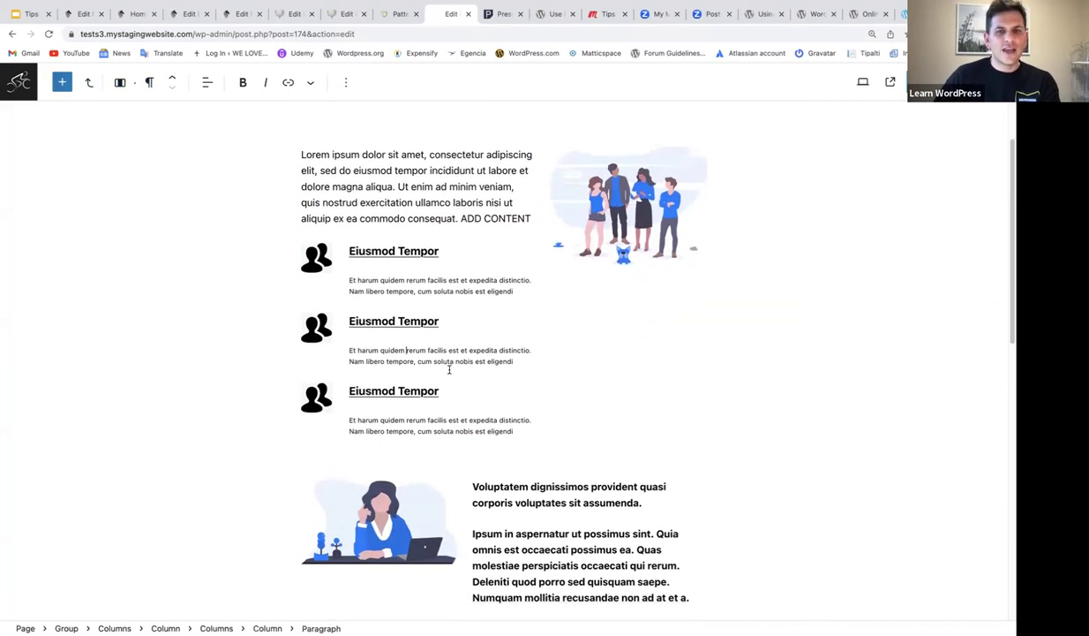
Remove bold from the "Ipsum in aspernatur" paragraph and change the "Ad vitae recusandae" paragraph from italic to bold
scroll(499, 418, down, 3)
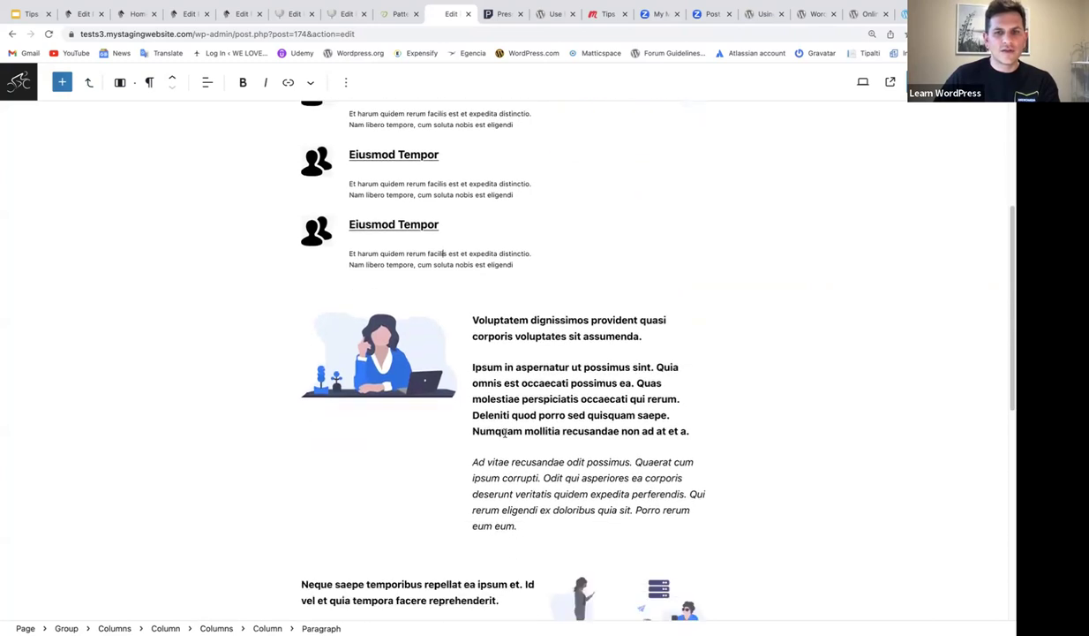
drag(690, 430, 470, 371)
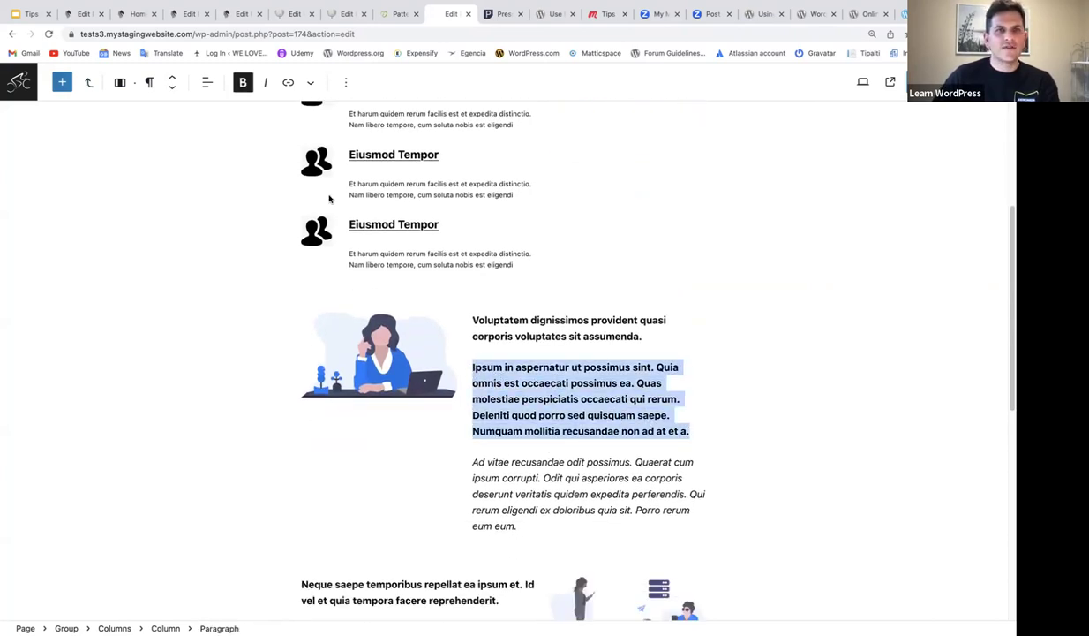
click(244, 85)
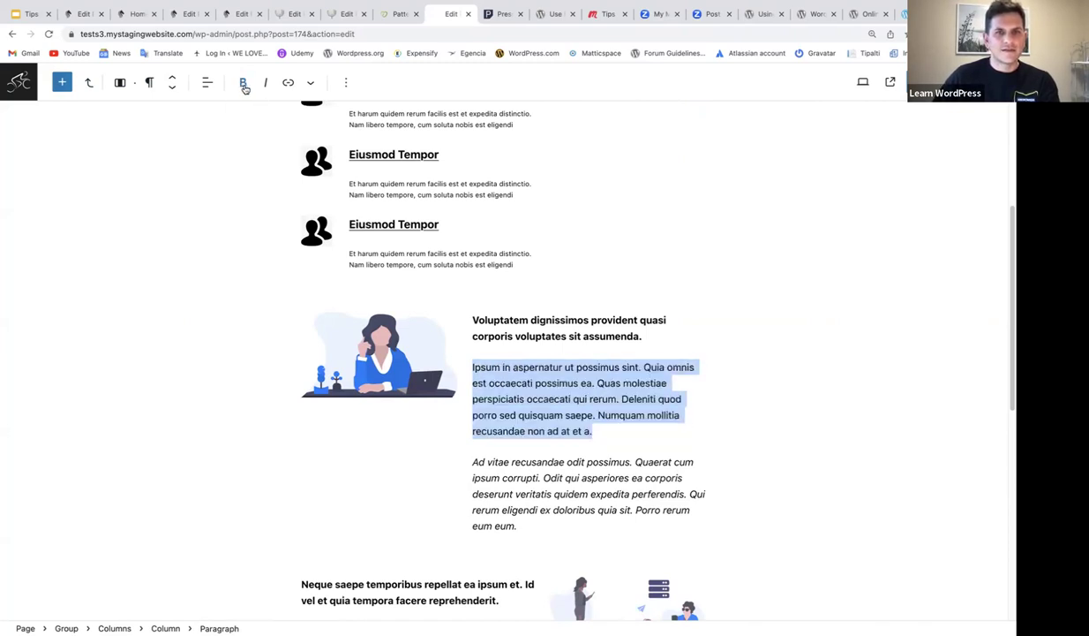
drag(528, 531, 472, 460)
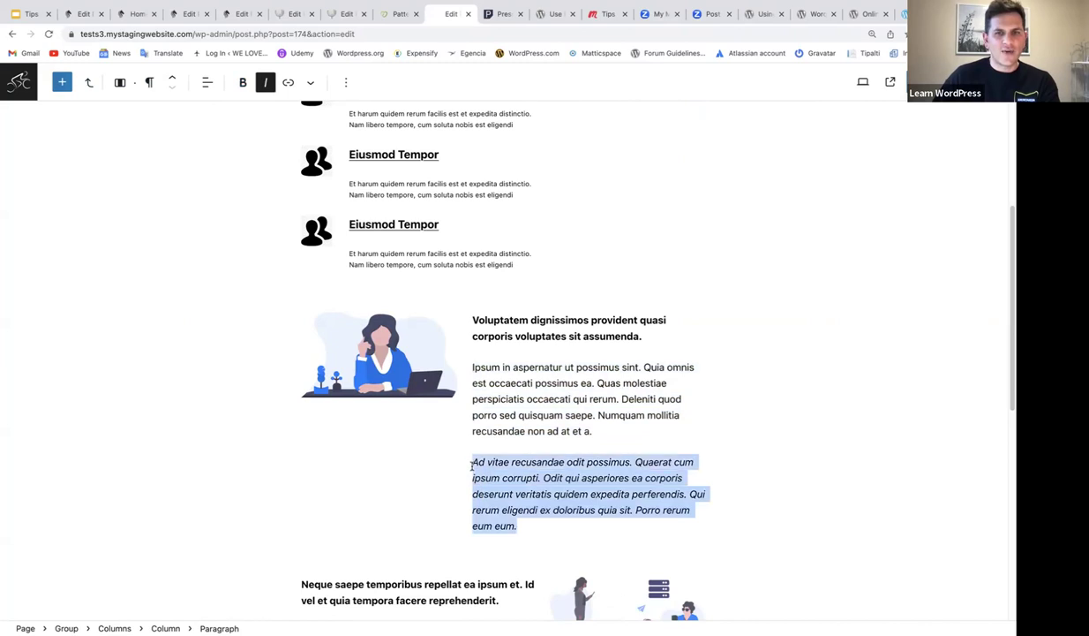
click(263, 86)
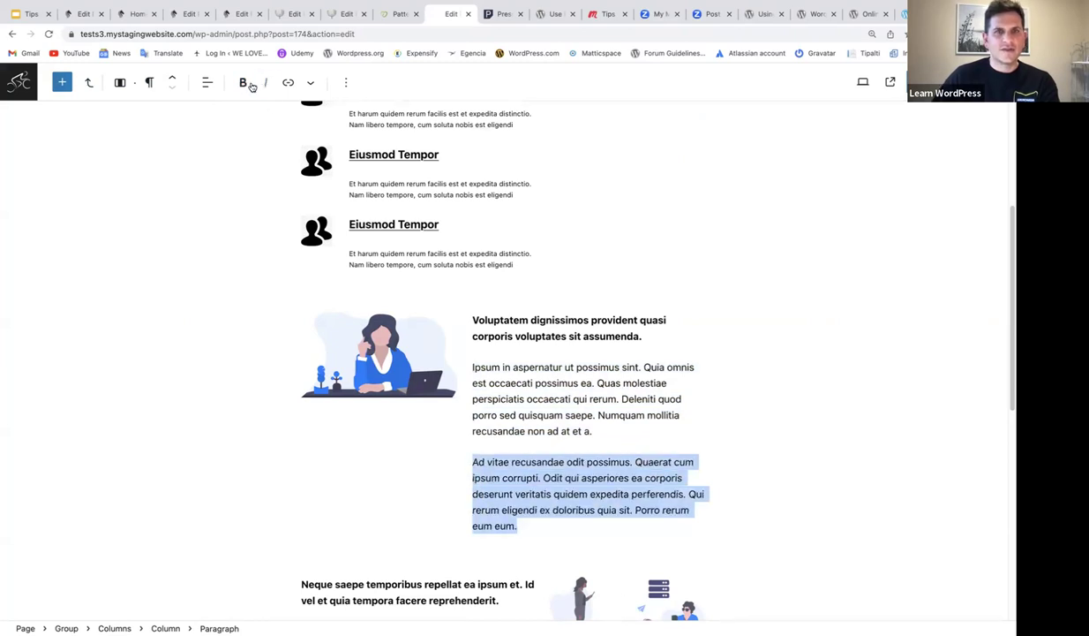
click(244, 86)
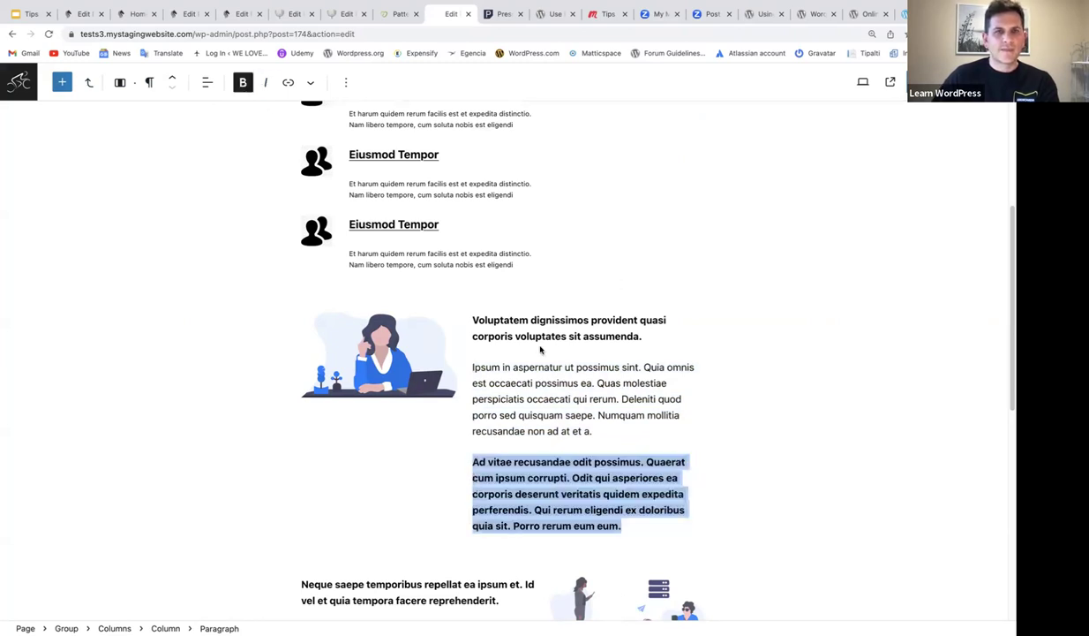
Select the illustration of the woman at the computer beside the "Neque saepe" text to check its image tools
scroll(530, 379, down, 2)
scroll(548, 399, down, 2)
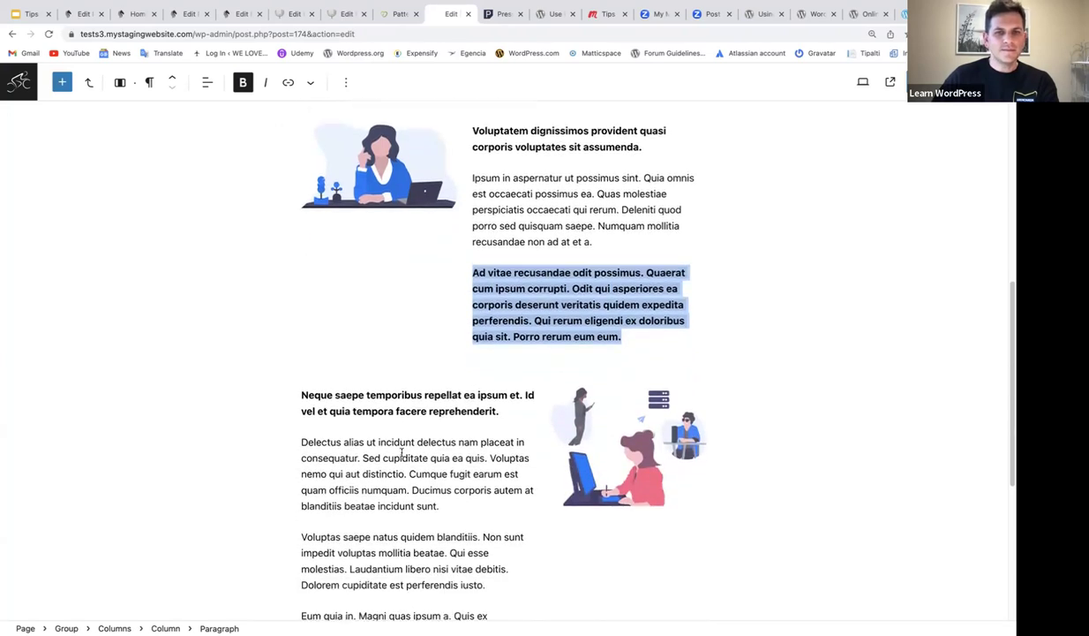
click(622, 433)
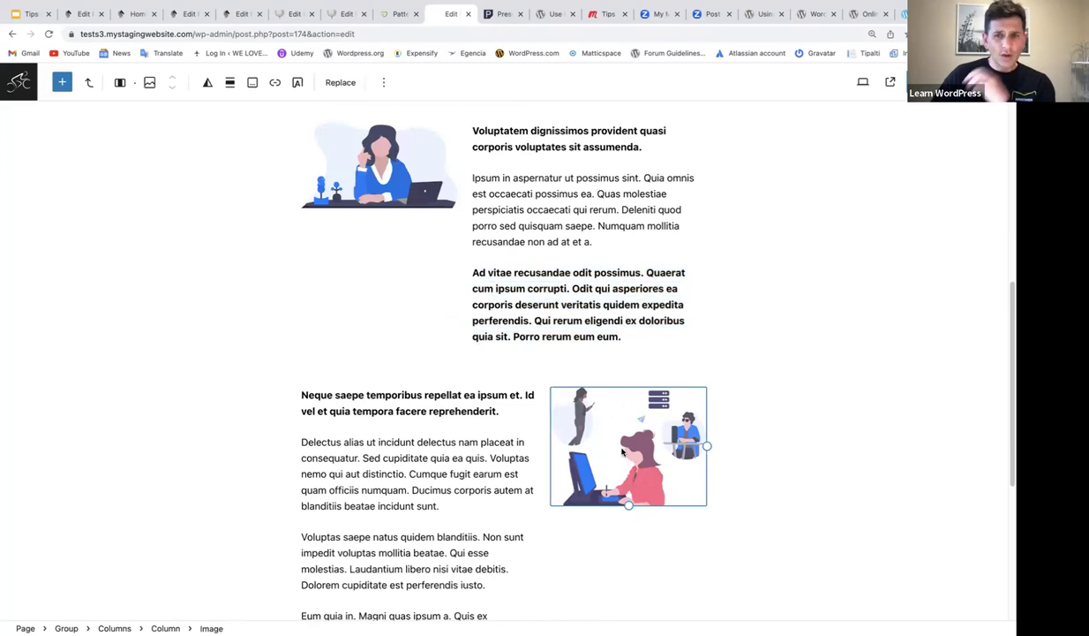
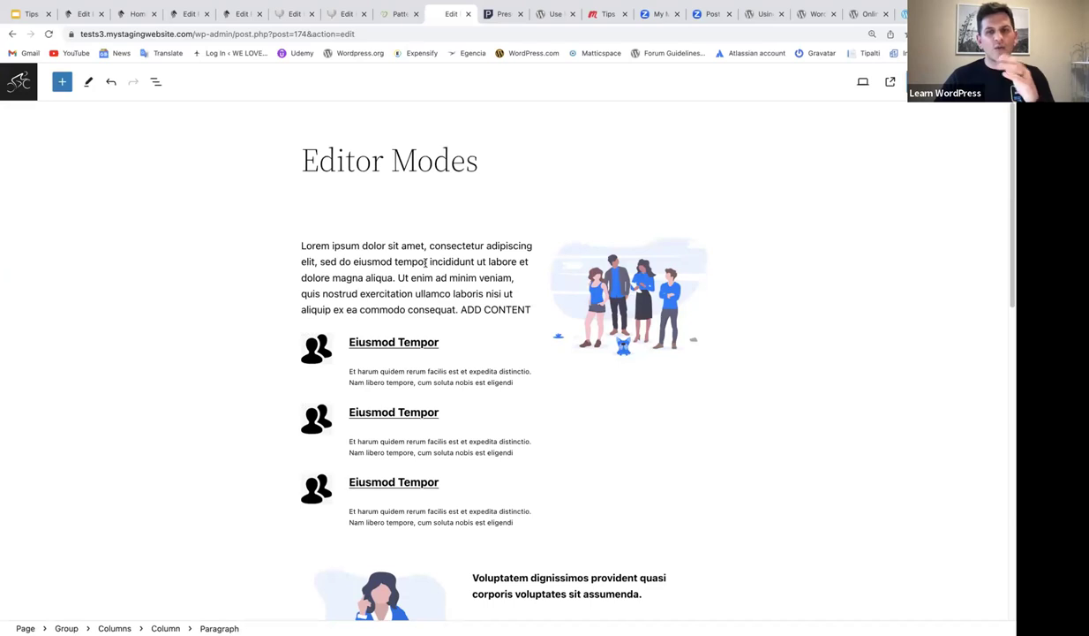
Show and hide the block List View, and enable the "Always open list view" preference
click(156, 83)
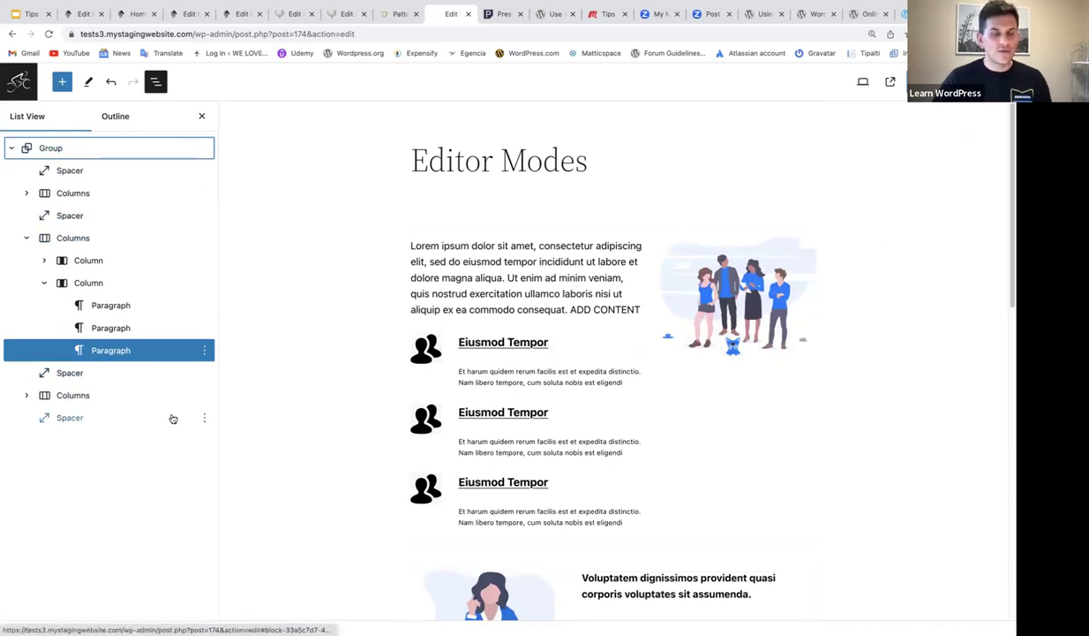
click(201, 115)
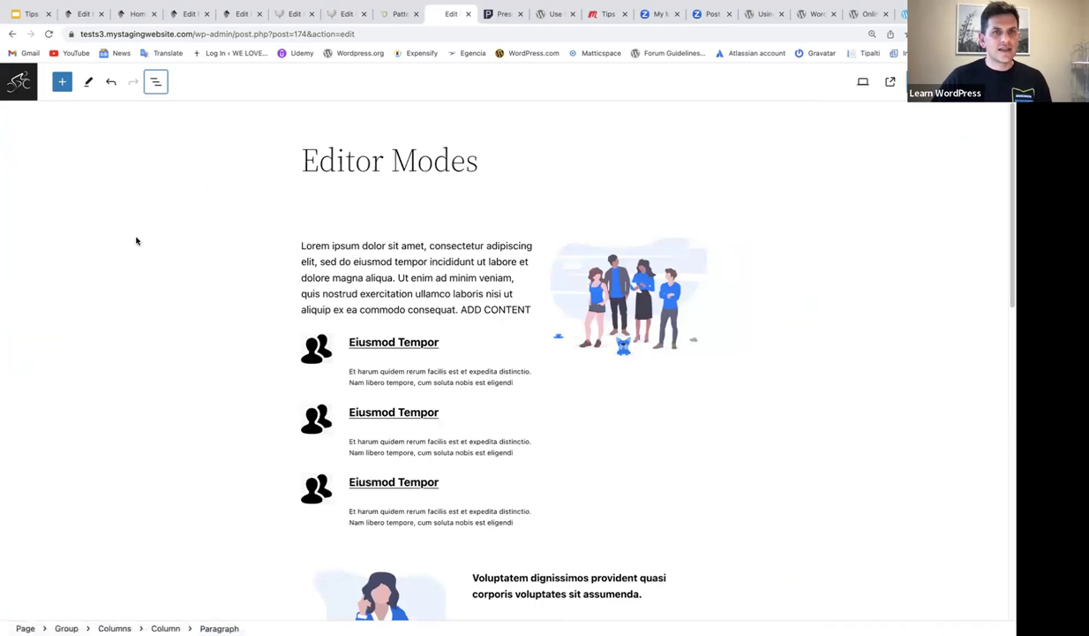
click(990, 81)
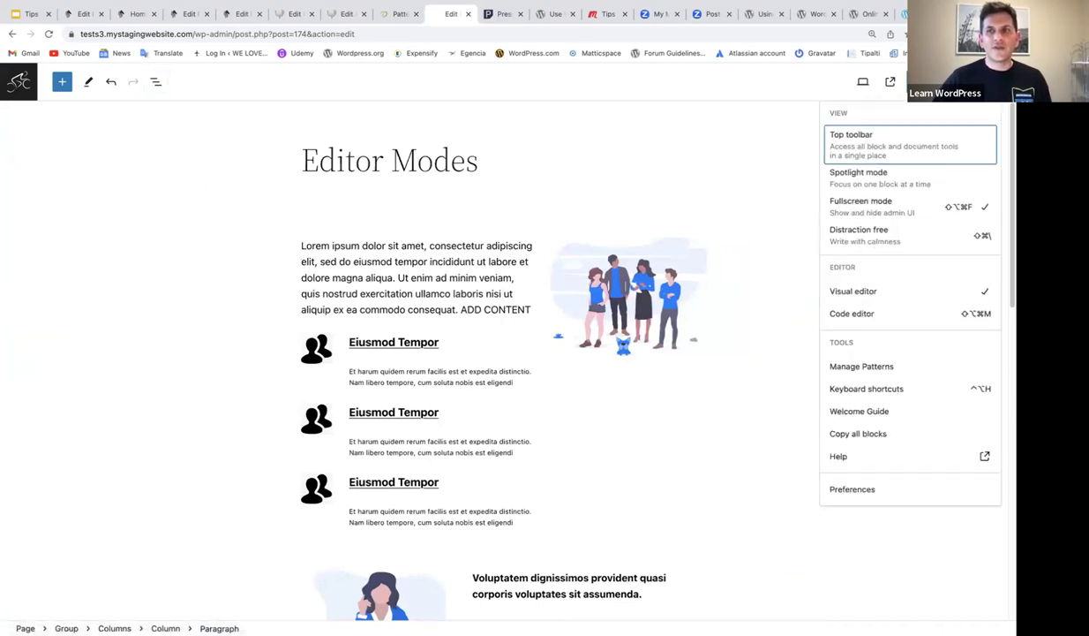
click(850, 491)
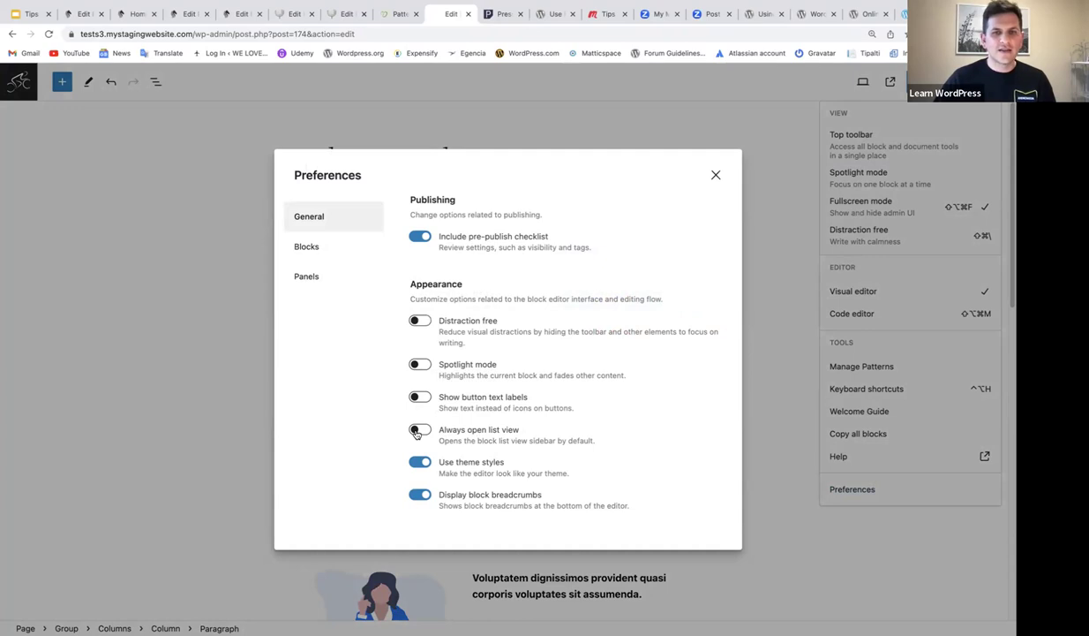
click(416, 431)
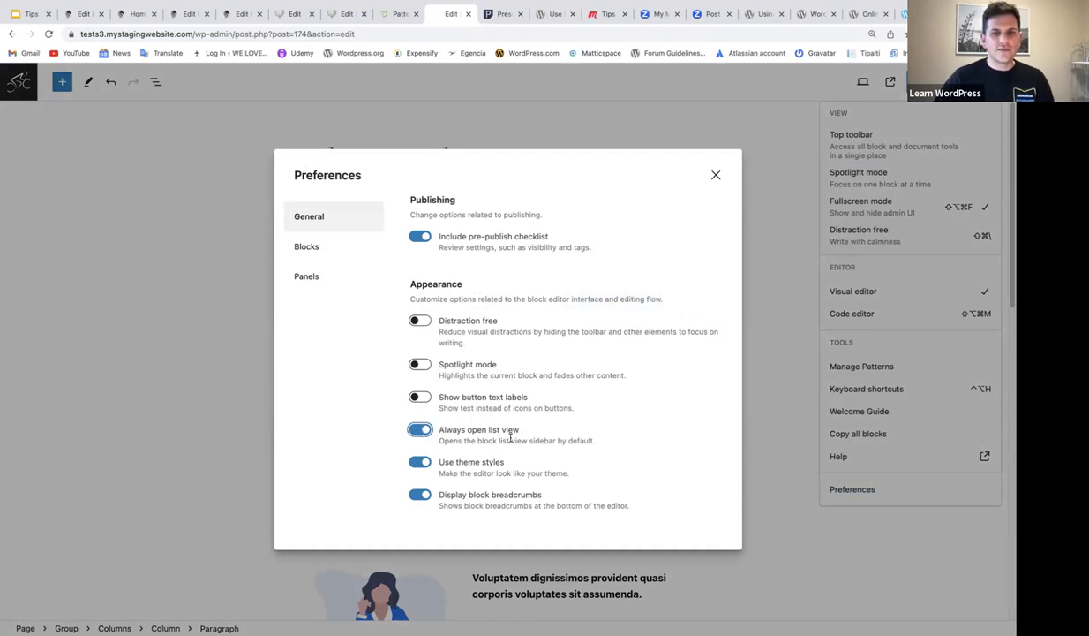
click(715, 176)
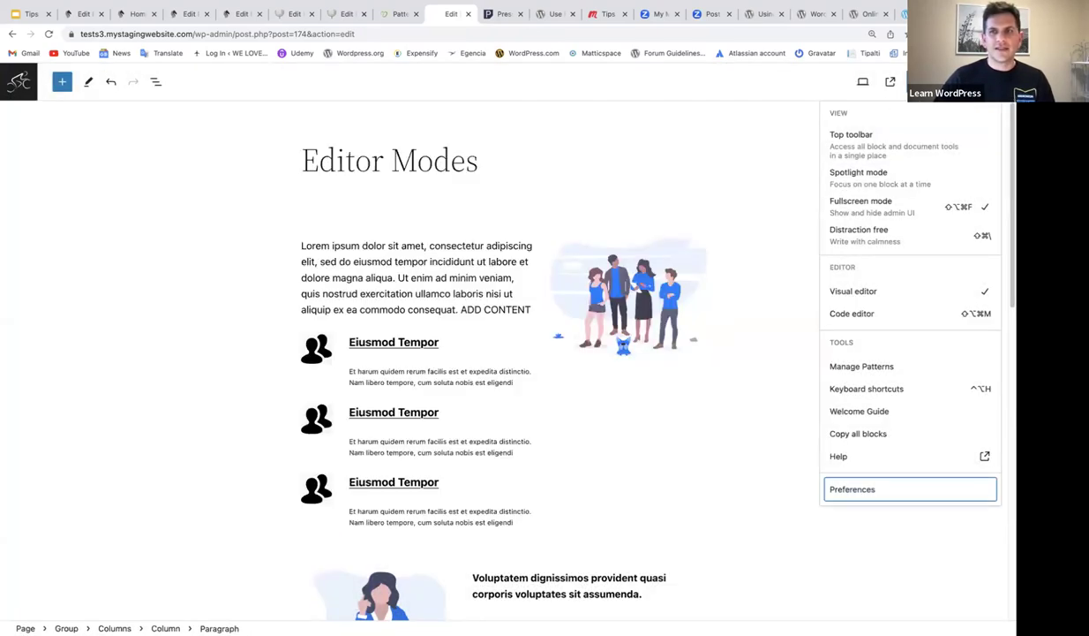
Update the page and reload the editor to check that the List View opens by default
click(935, 81)
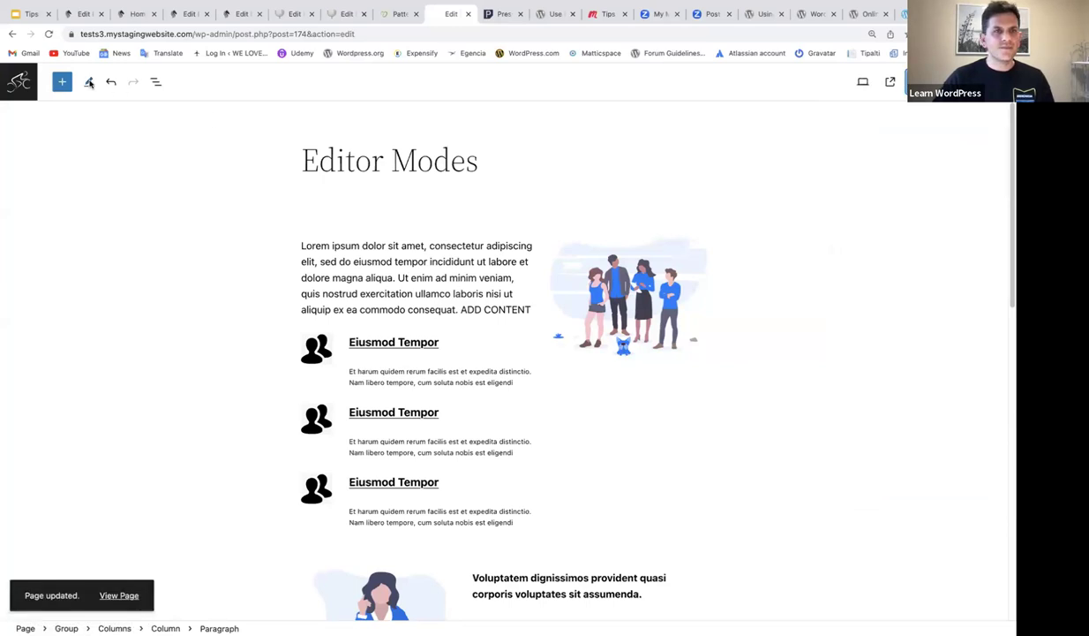
click(49, 35)
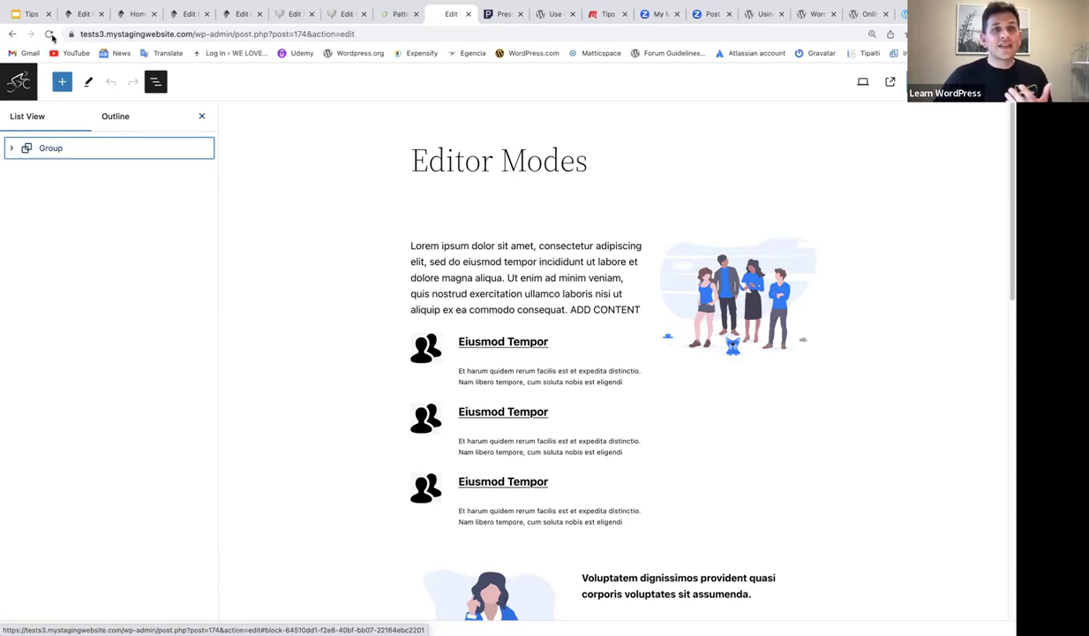
Switch to the Lancebridge Equestrian Academy site editor, open the Page template and review its layout from header to footer
click(131, 14)
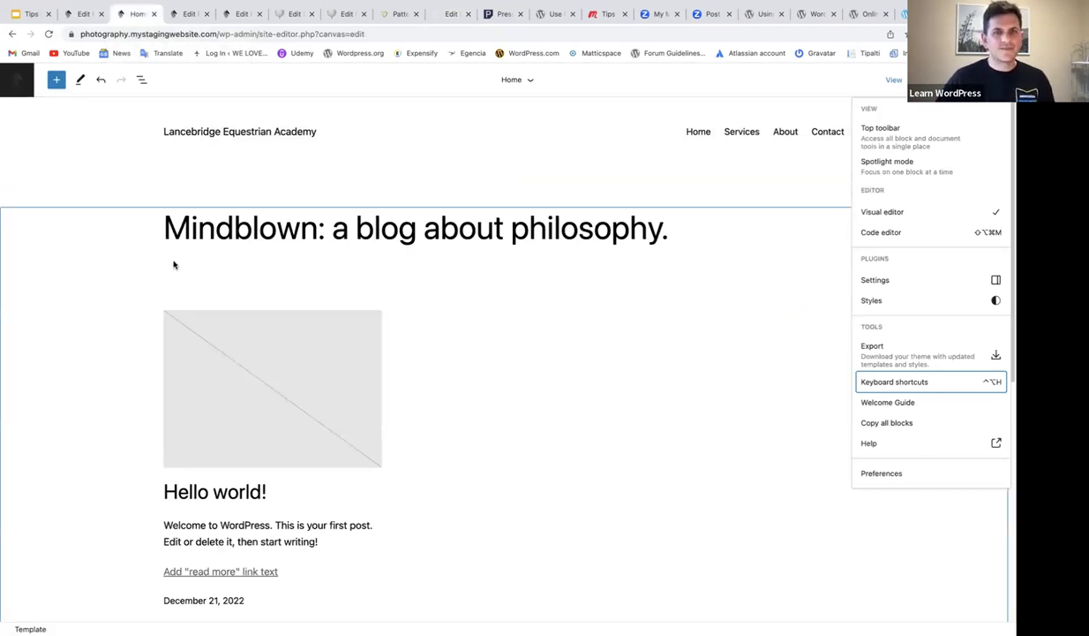
click(17, 81)
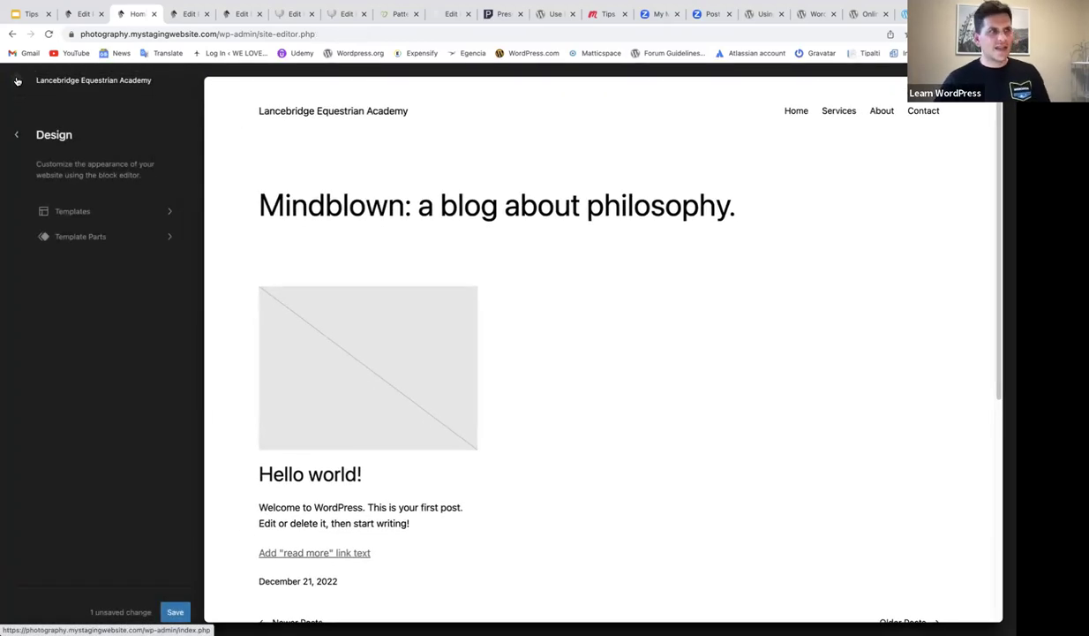
click(79, 212)
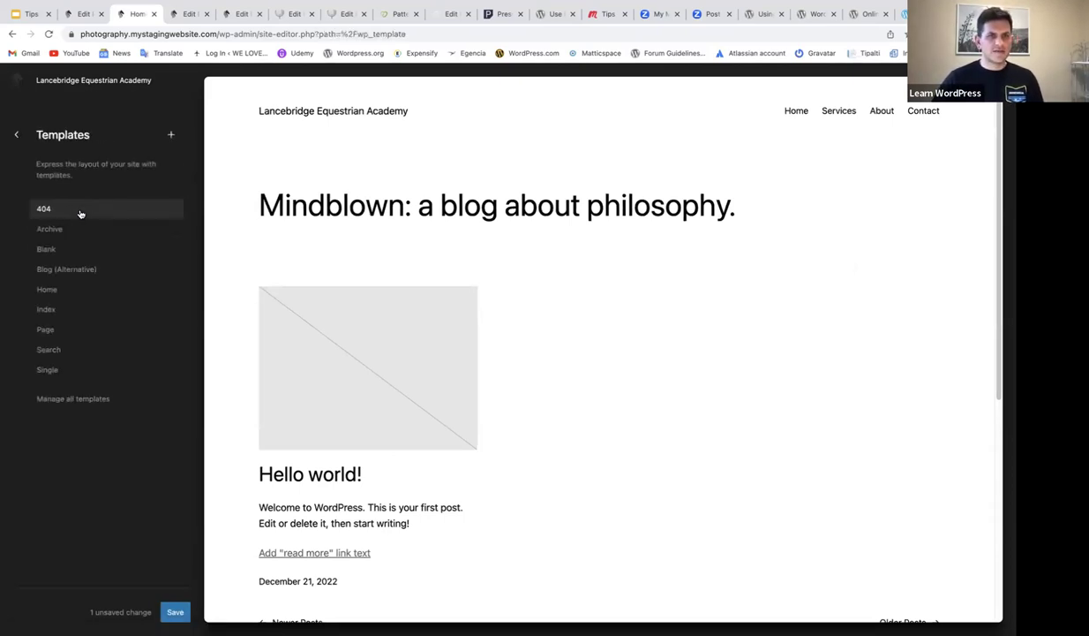
click(46, 339)
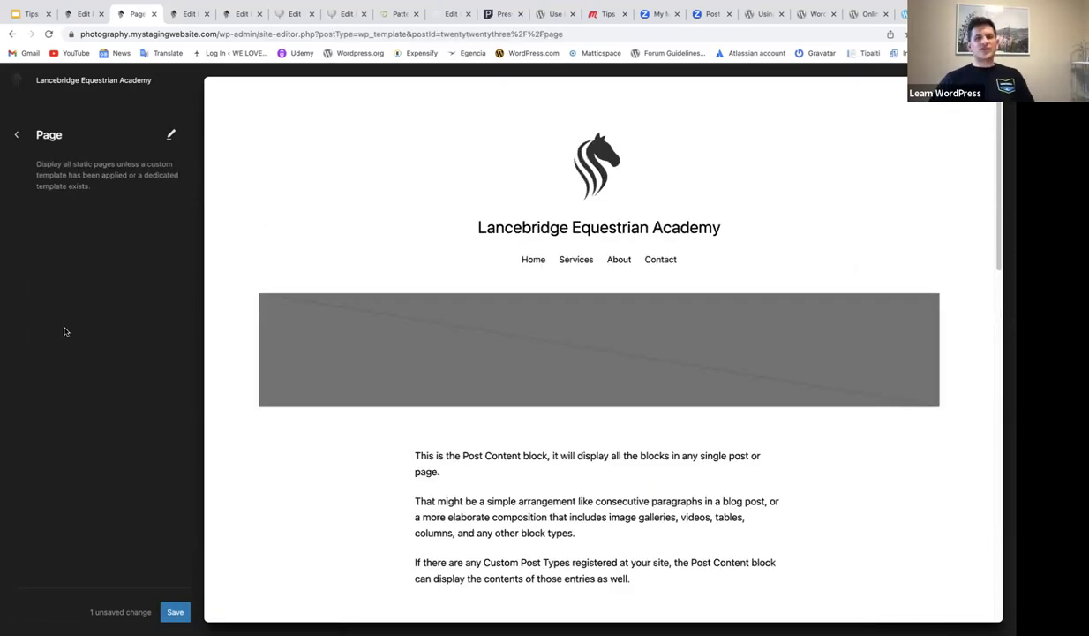
scroll(274, 471, down, 5)
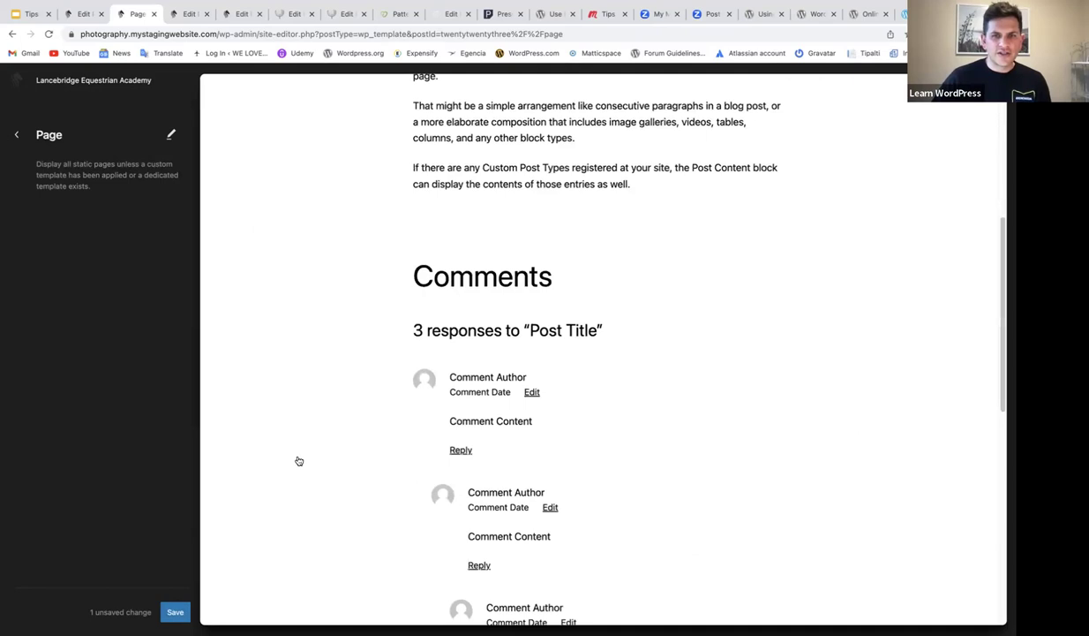
scroll(300, 461, down, 5)
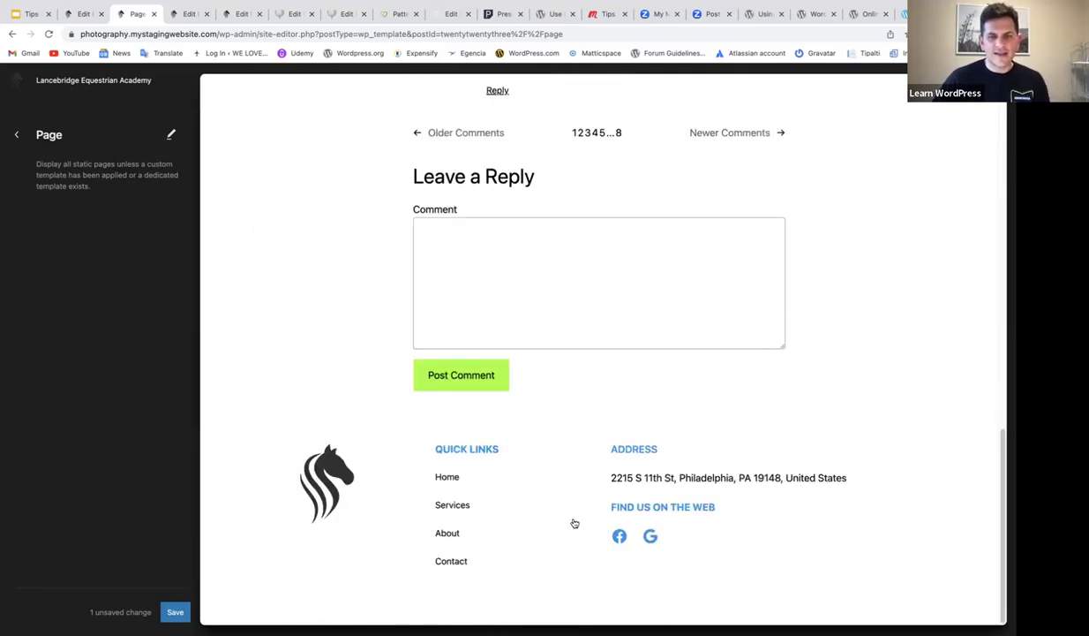
scroll(593, 503, up, 4)
scroll(595, 502, up, 10)
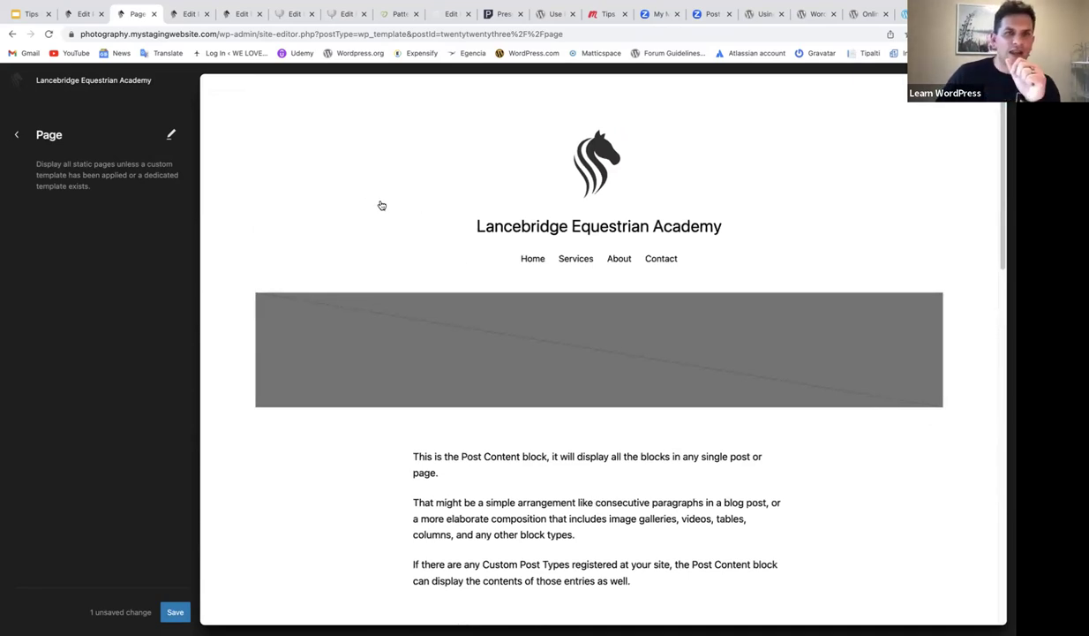
Open the Page template for editing and show the block options of Centered header with logo in List View
click(381, 205)
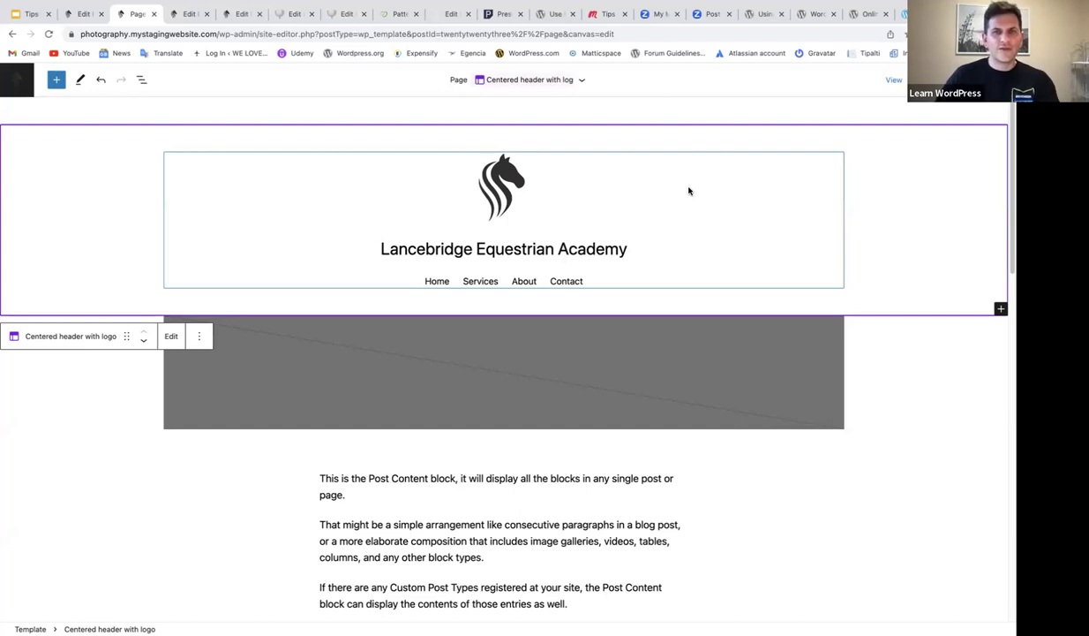
click(141, 81)
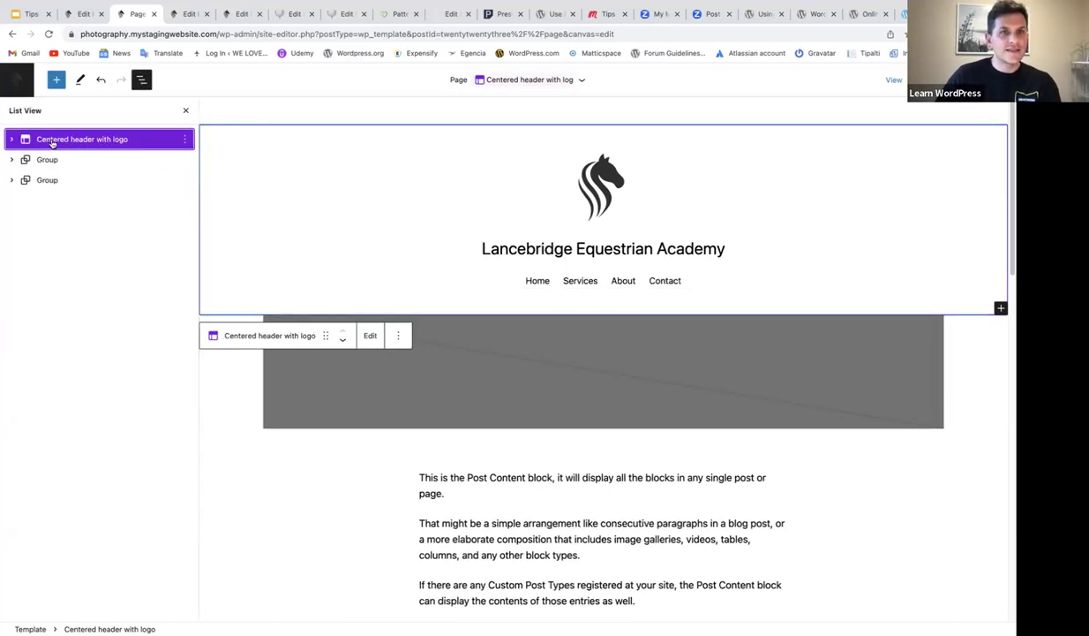
click(186, 142)
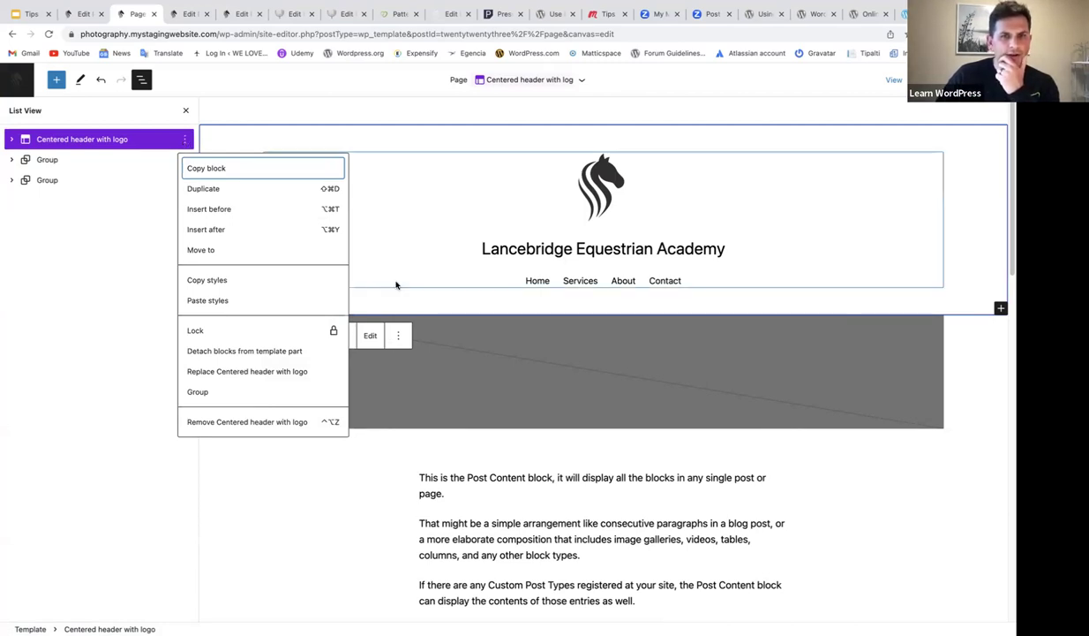
Open the Centered header with logo template part for editing from within the Page template
click(126, 140)
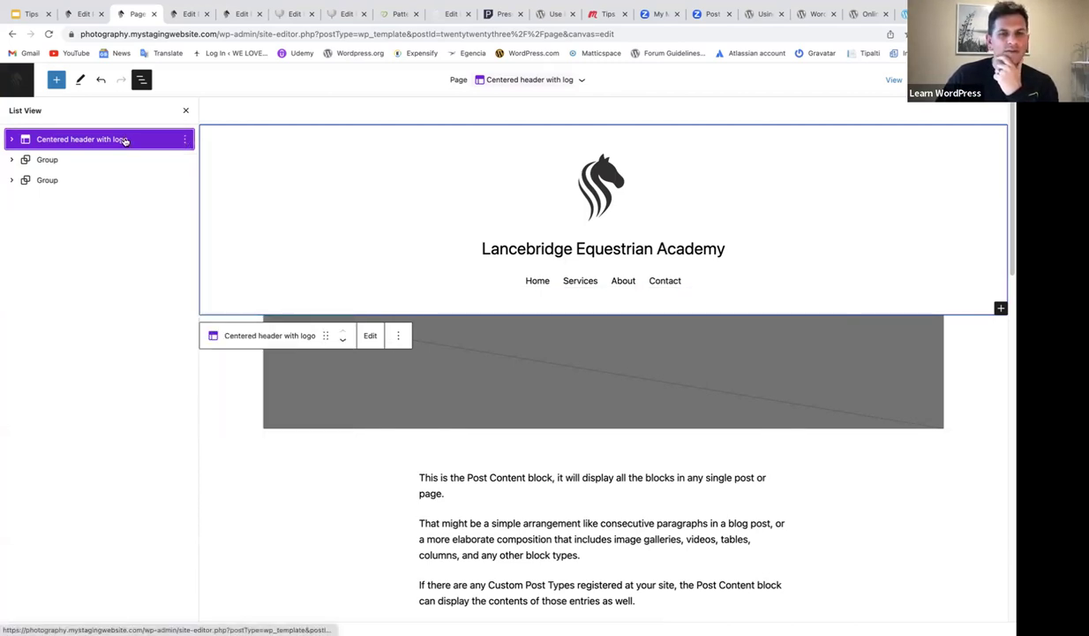
click(370, 336)
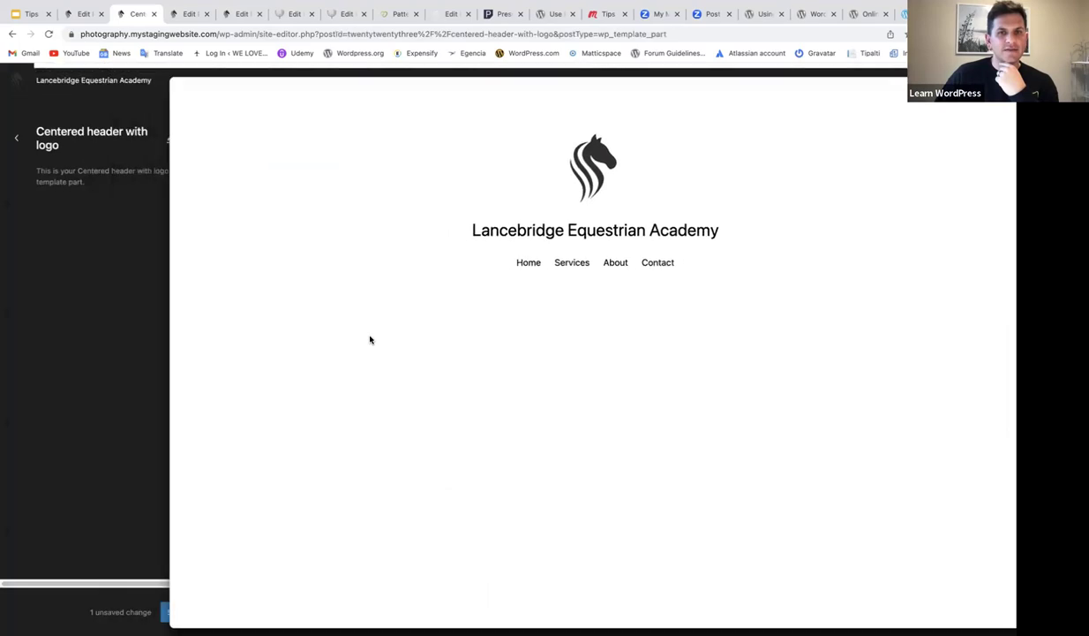
click(377, 281)
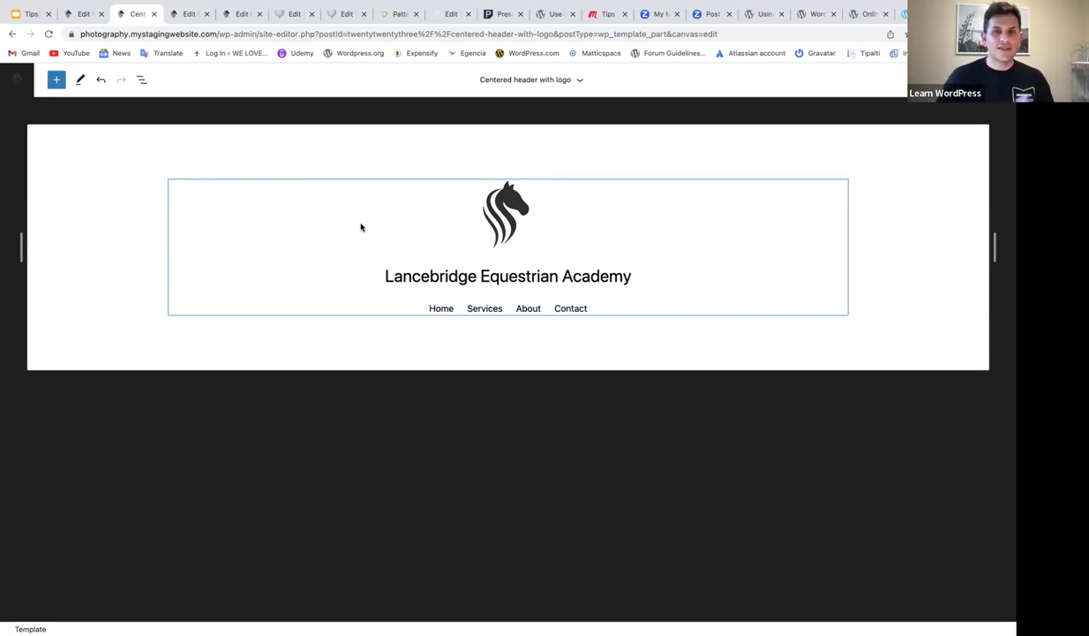
Leave the header template part and reopen the Page template for editing from the site's templates
click(17, 84)
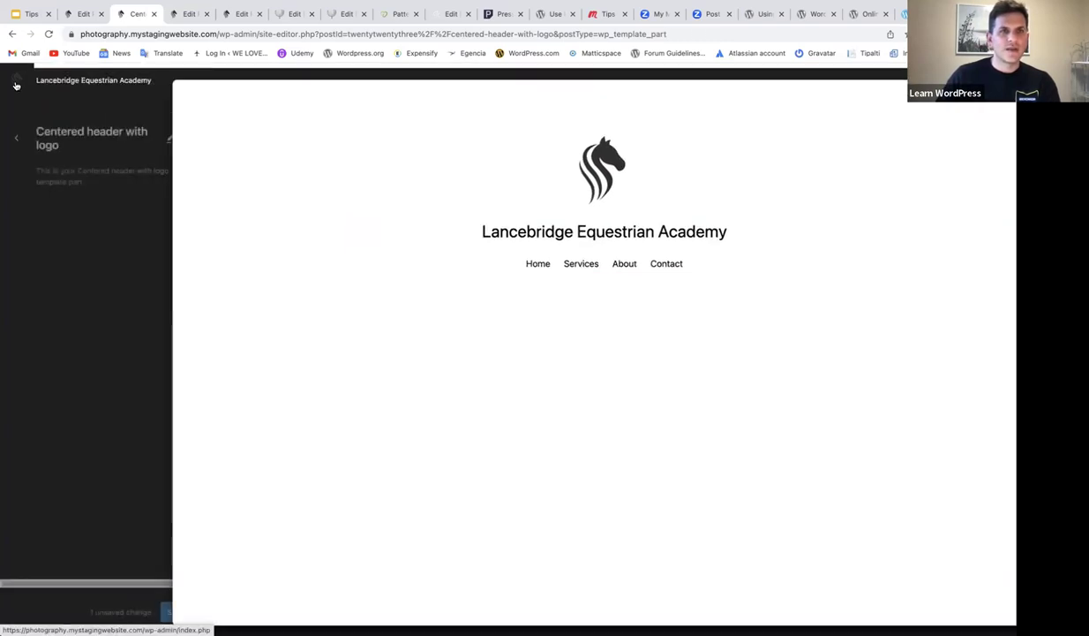
click(16, 137)
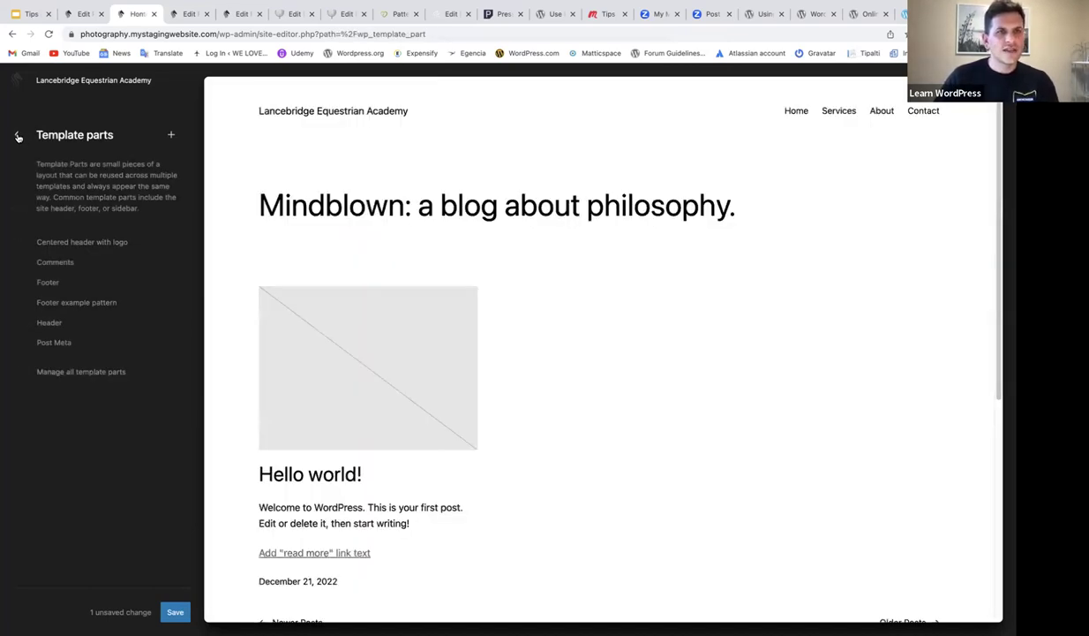
click(18, 137)
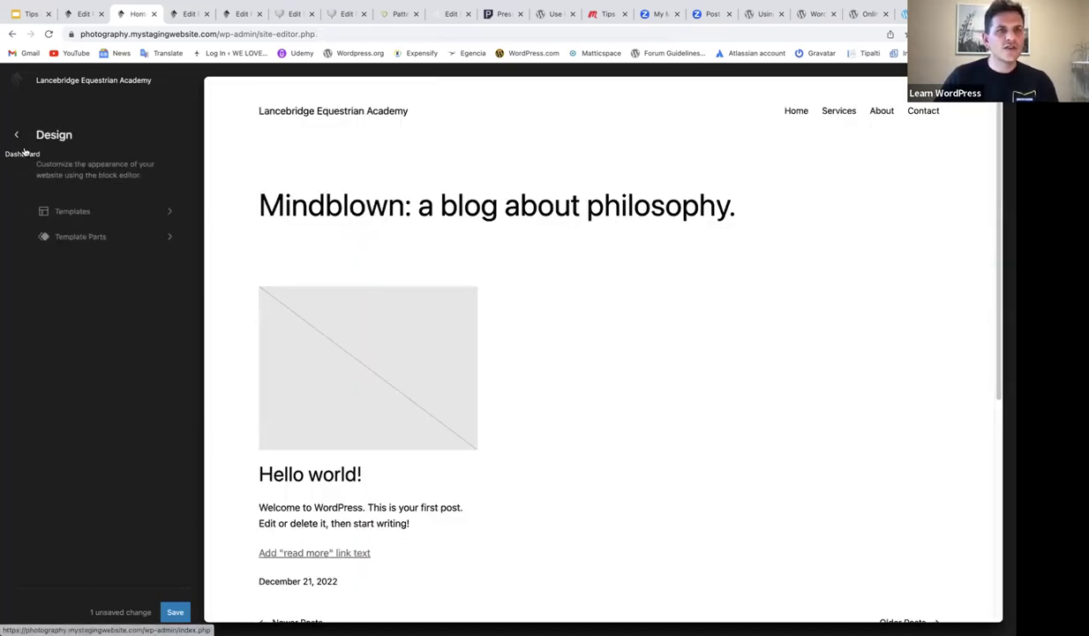
click(74, 213)
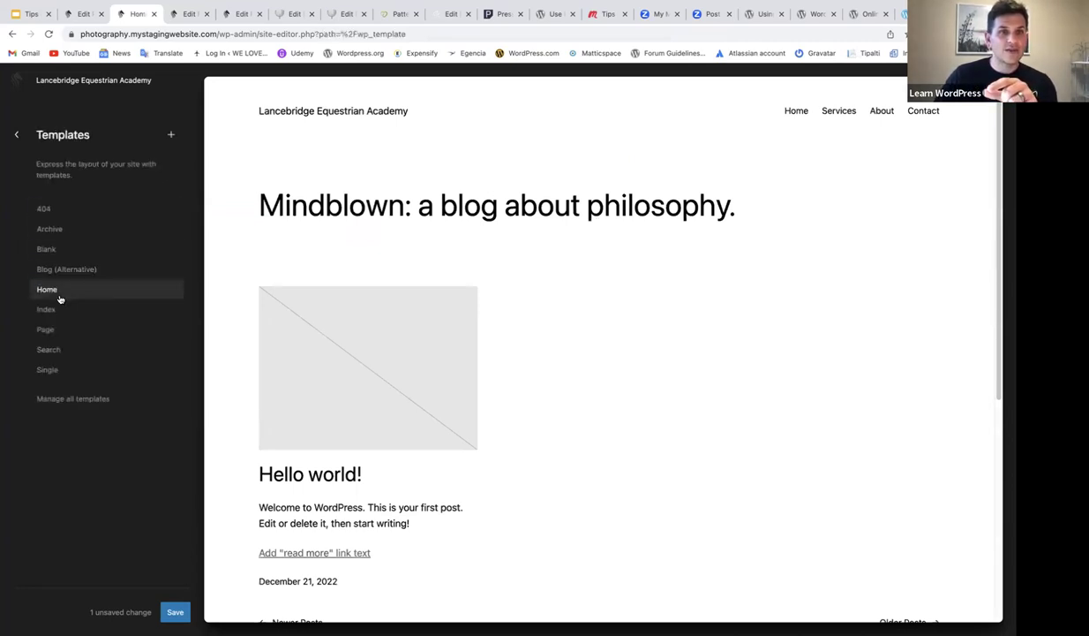
click(46, 329)
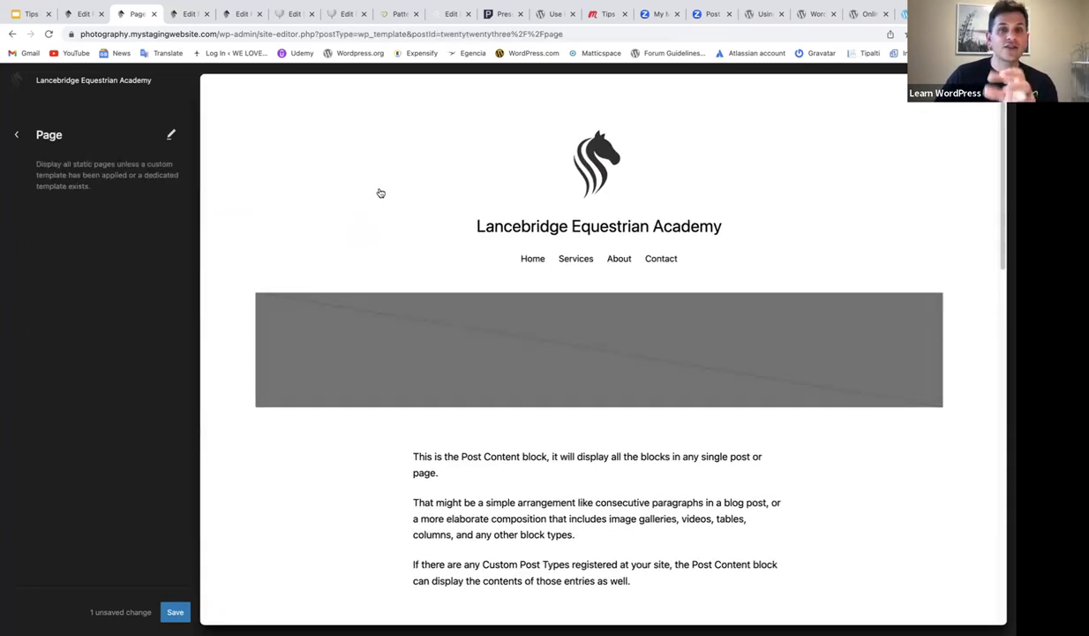
click(377, 191)
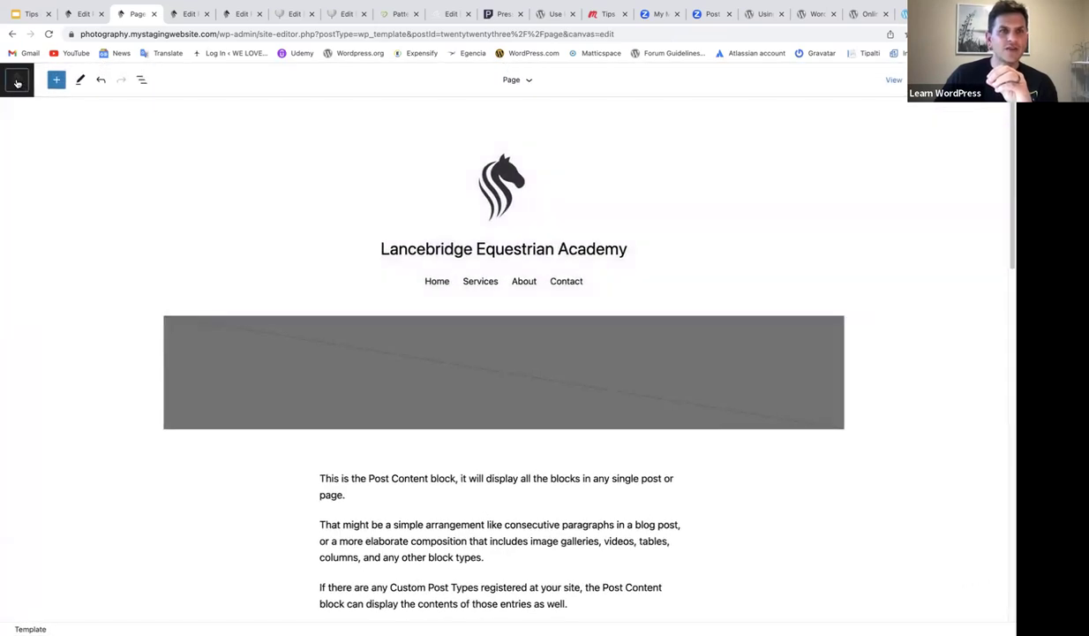
Return to the Design overview and open the Centered header with logo template part for editing from the Template Parts
click(17, 82)
click(17, 135)
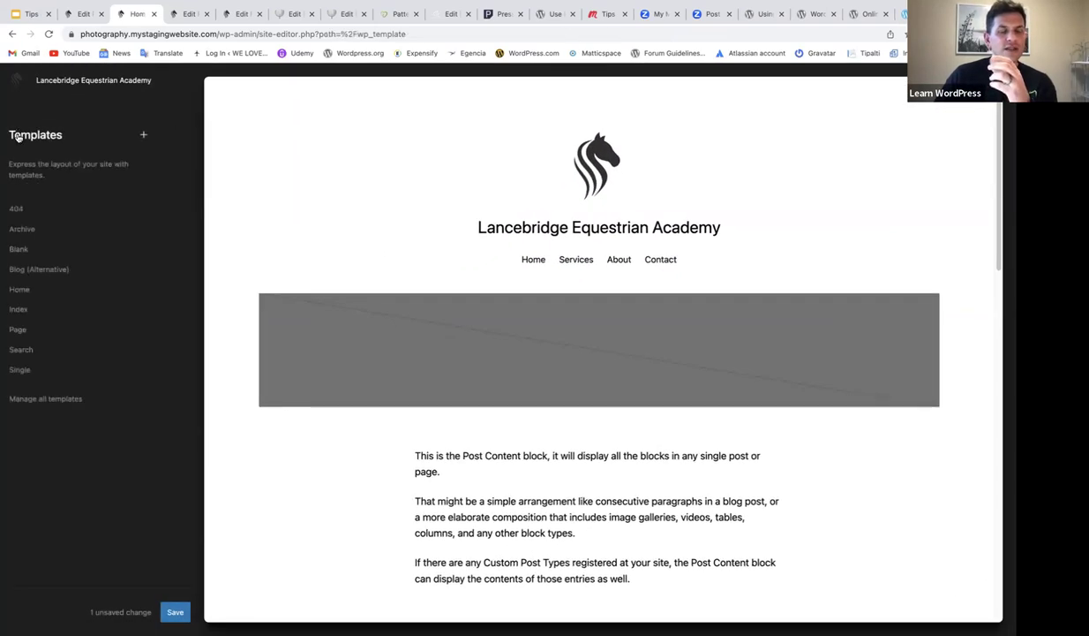
click(18, 135)
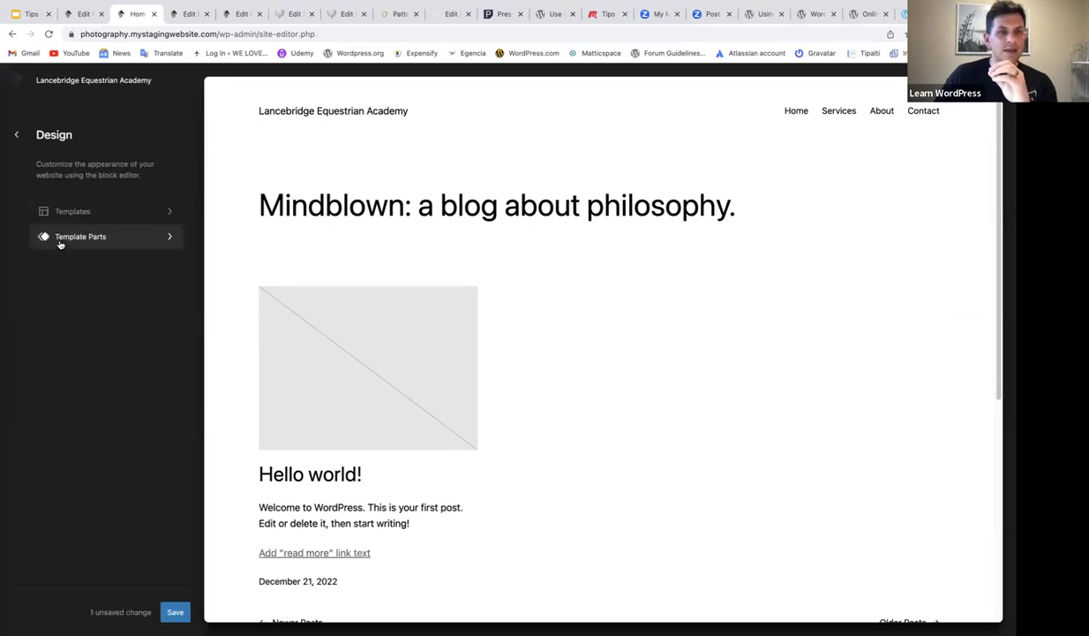
click(76, 235)
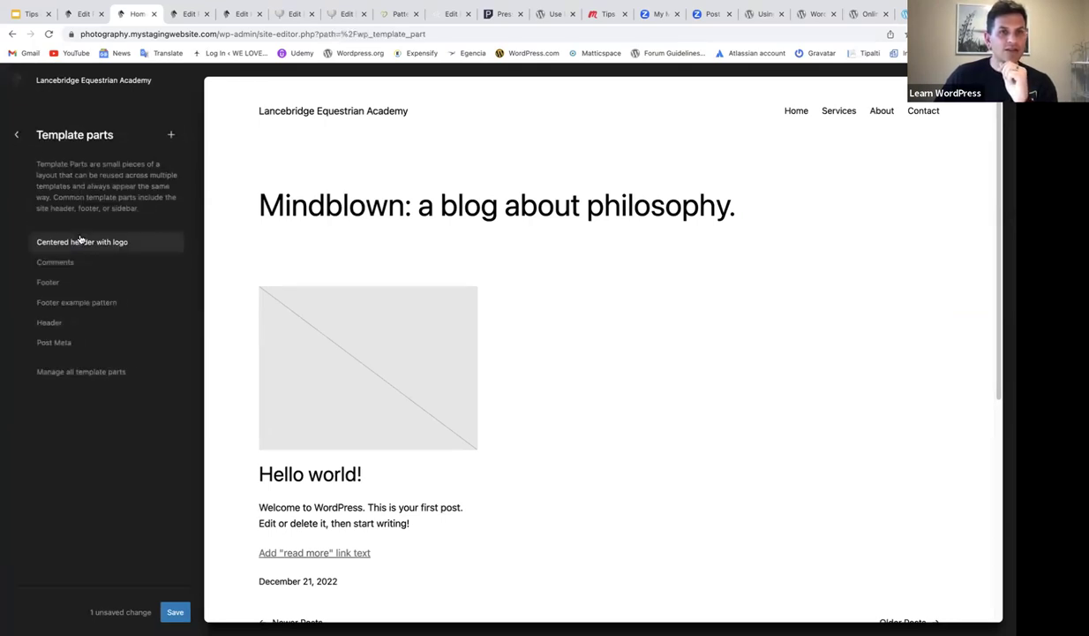
click(77, 241)
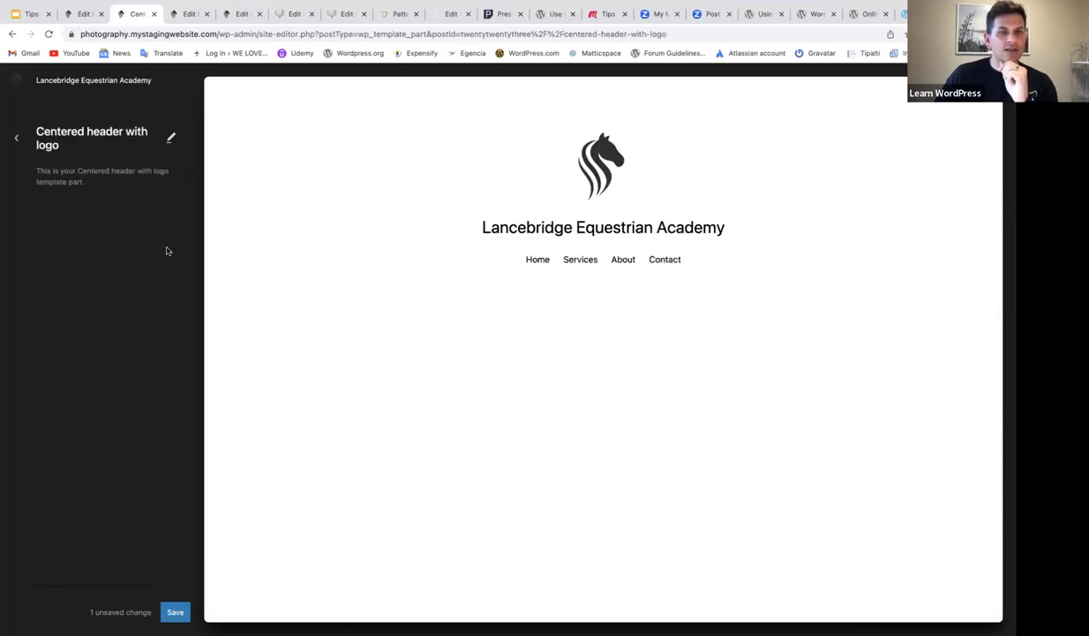
click(364, 258)
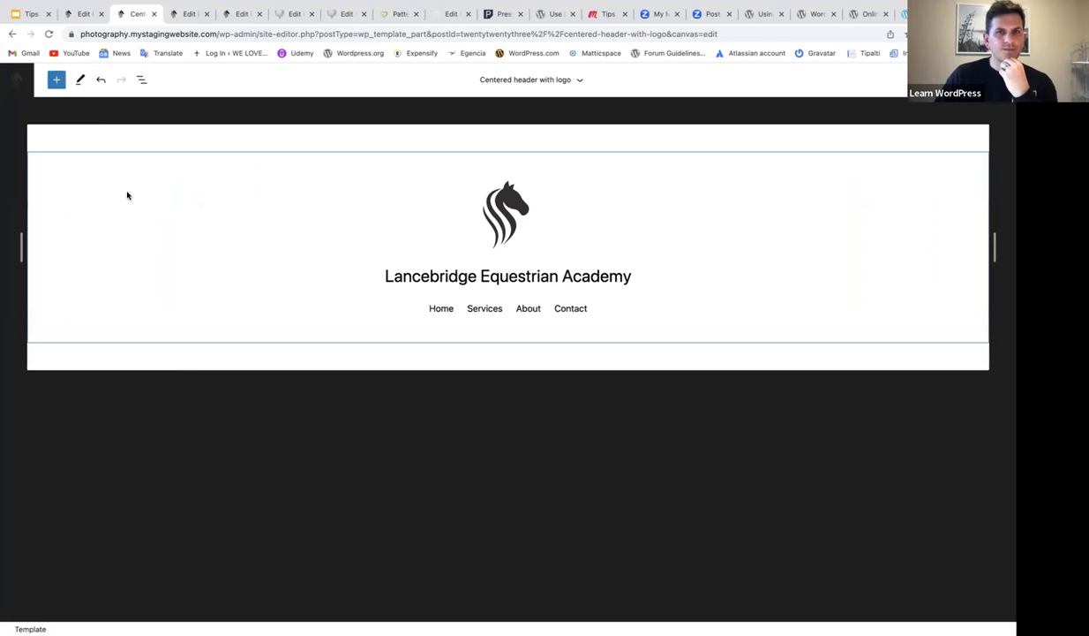
Switch to the WE LOVE LIFE site, open its Home template in the site editor, and open its Header template part for editing
click(395, 14)
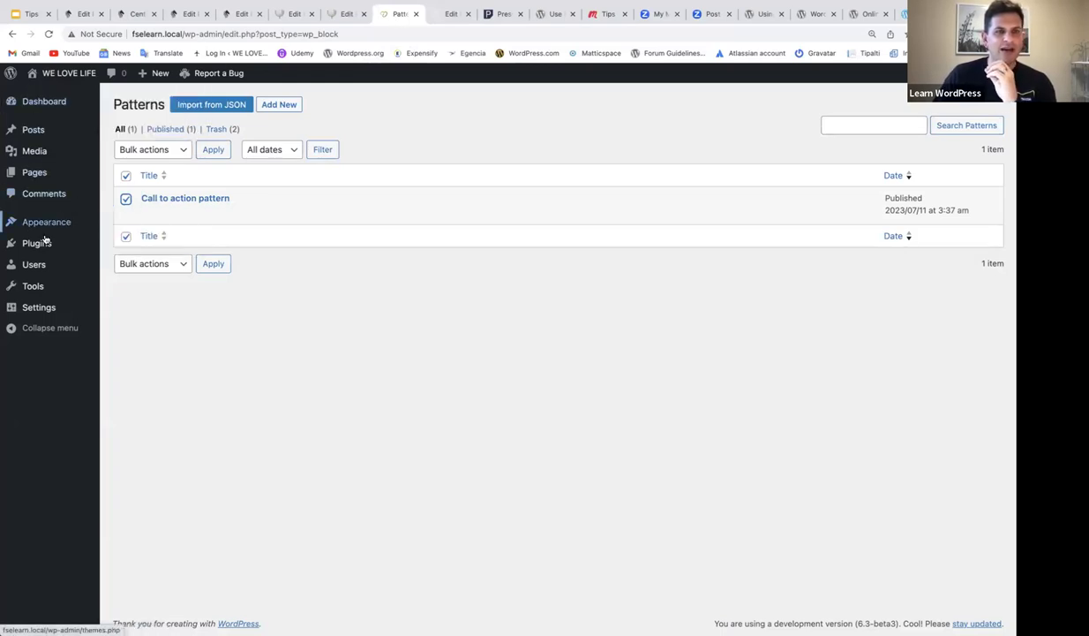
click(123, 243)
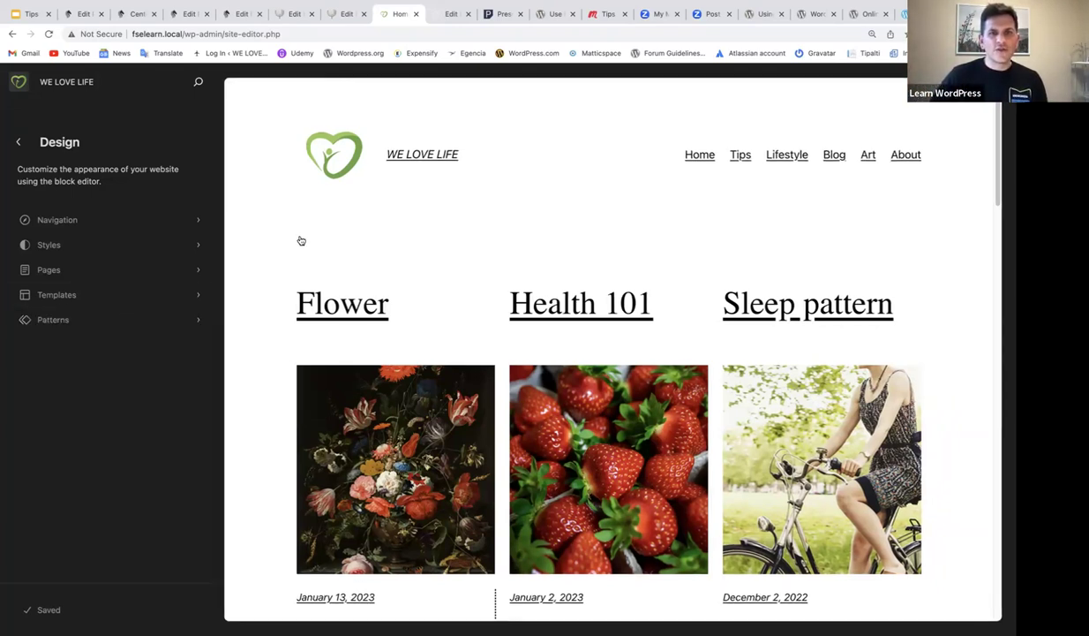
click(500, 239)
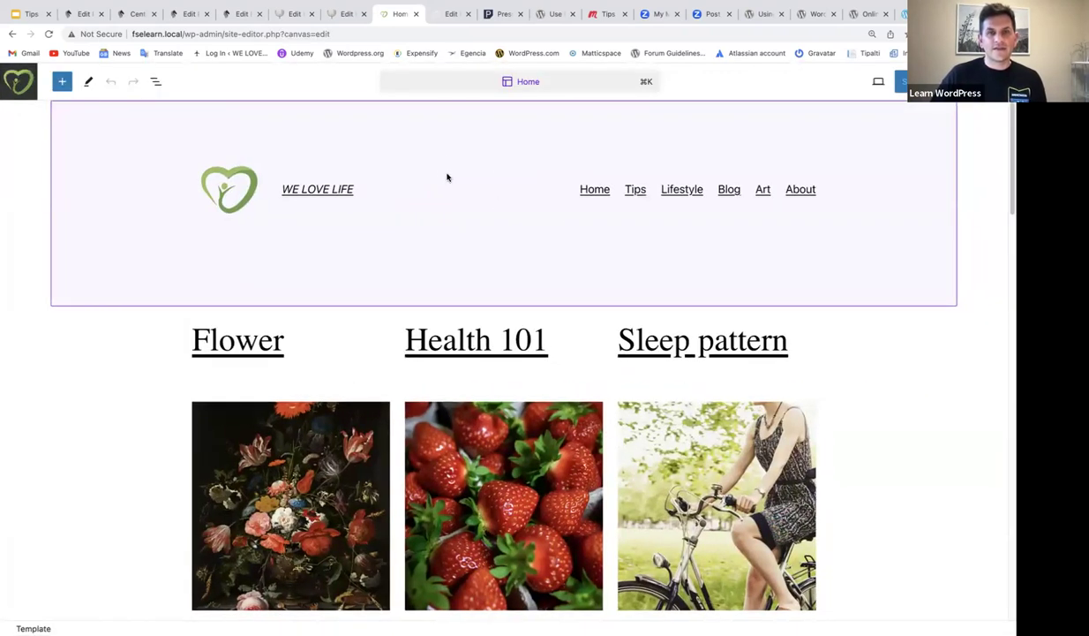
click(80, 139)
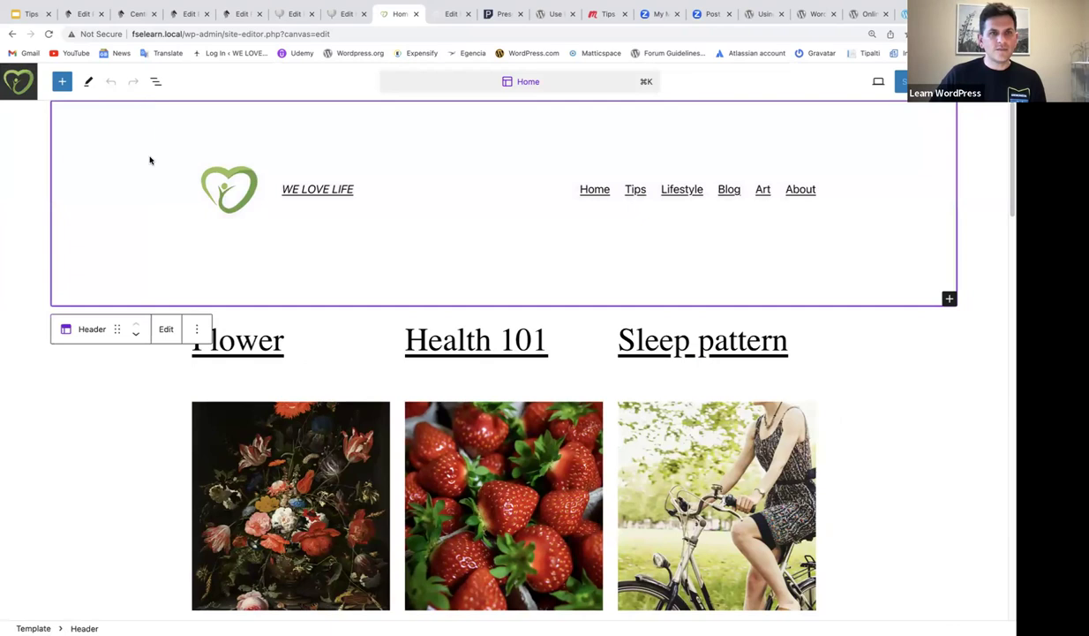
click(166, 330)
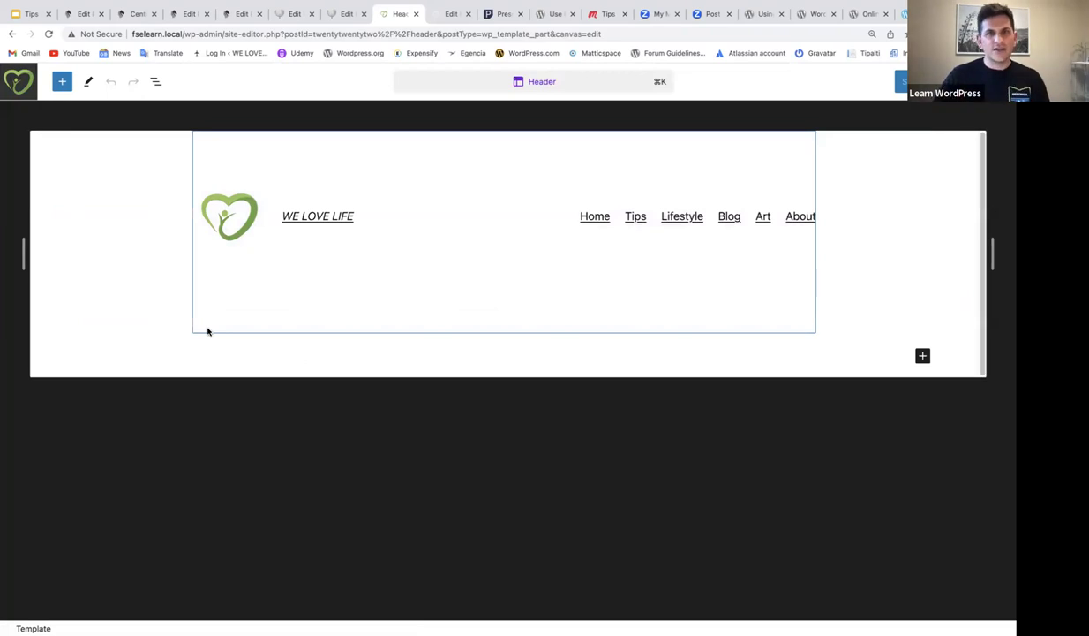
Leave the Header template part, return to the Design overview and open the Patterns section
click(18, 83)
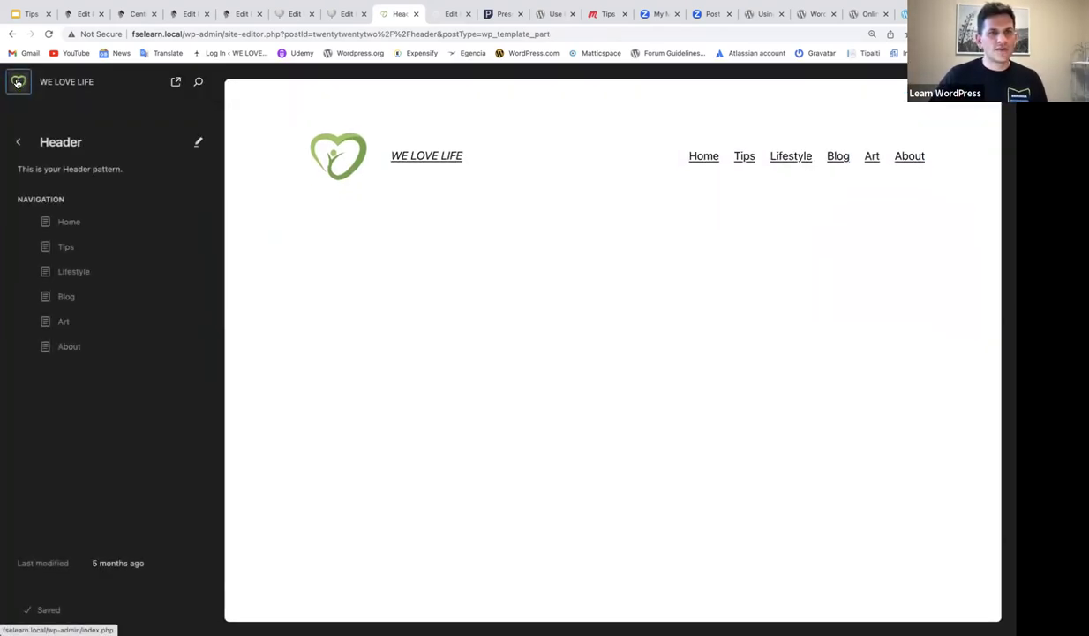
click(18, 140)
click(18, 141)
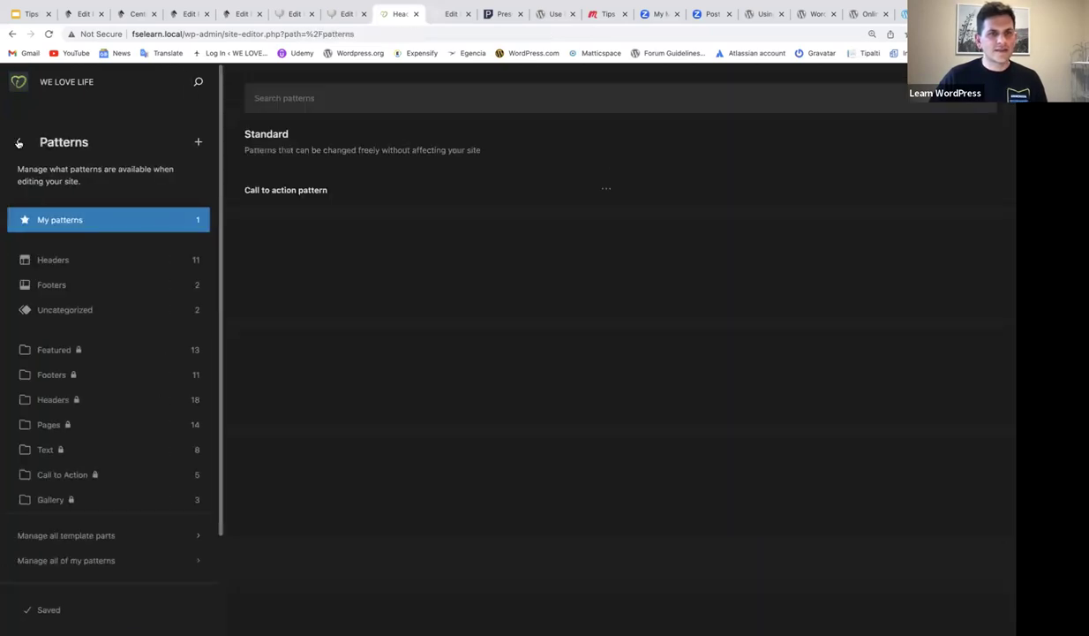
click(17, 140)
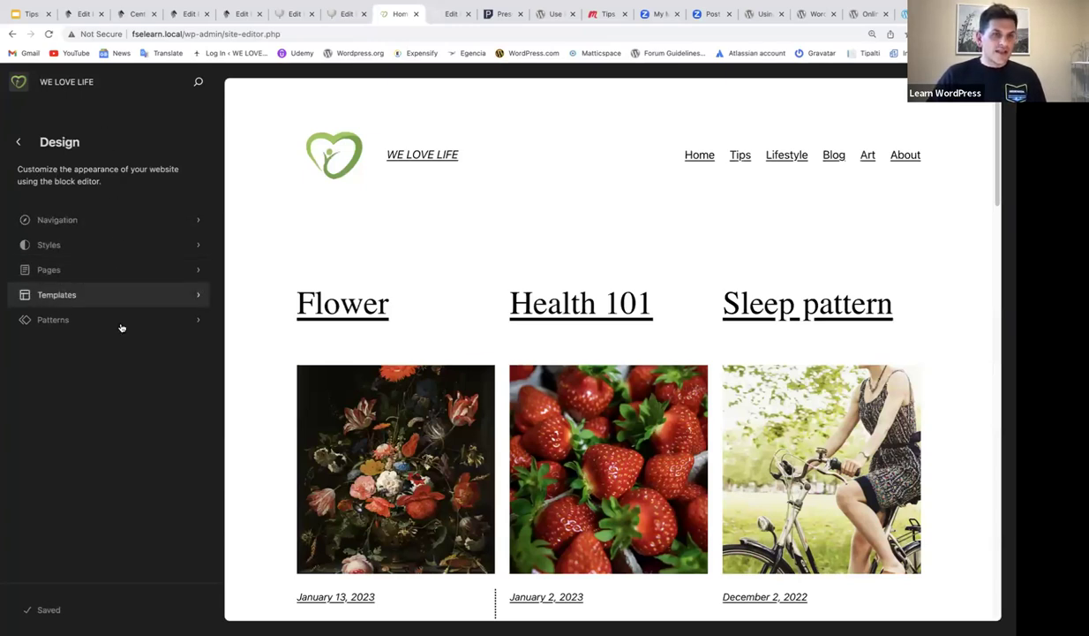
click(50, 321)
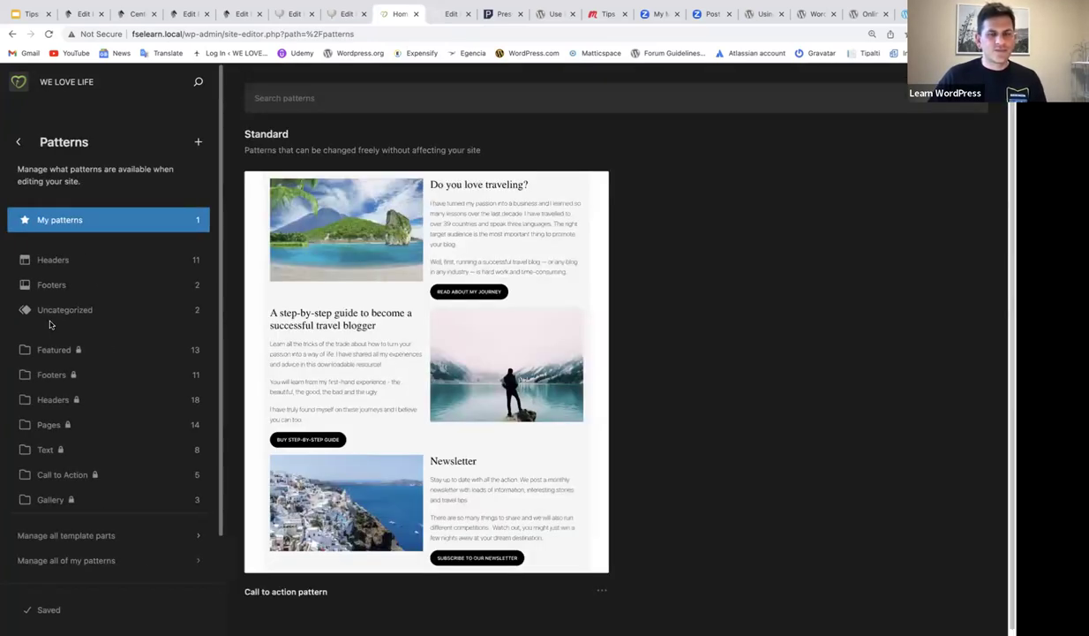
Browse the synced Headers patterns and open the Health Header template part for editing
click(54, 263)
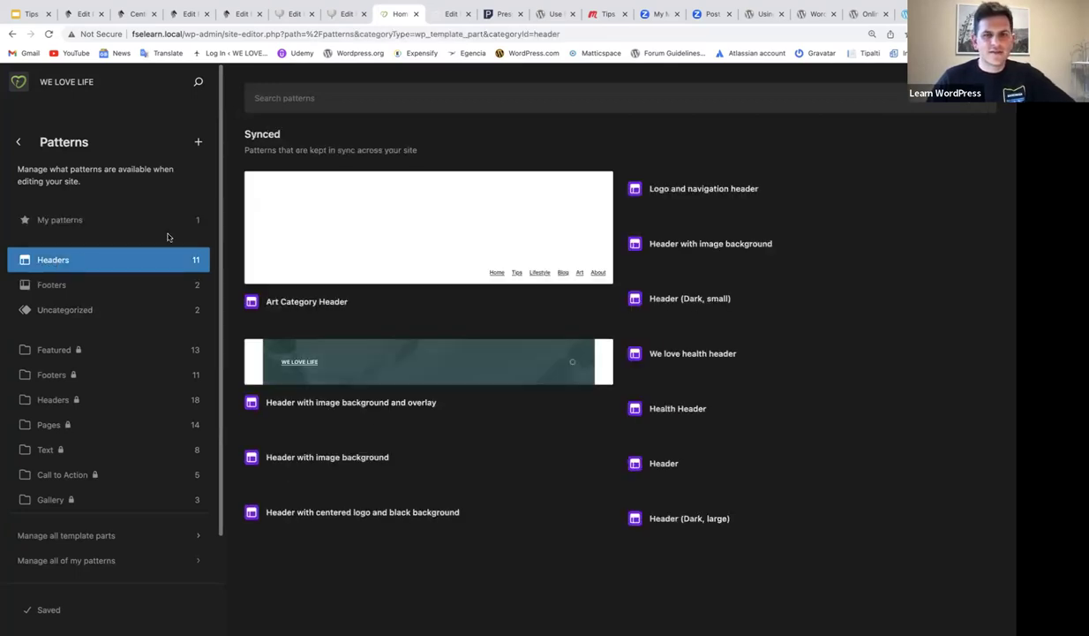
scroll(516, 311, down, 1)
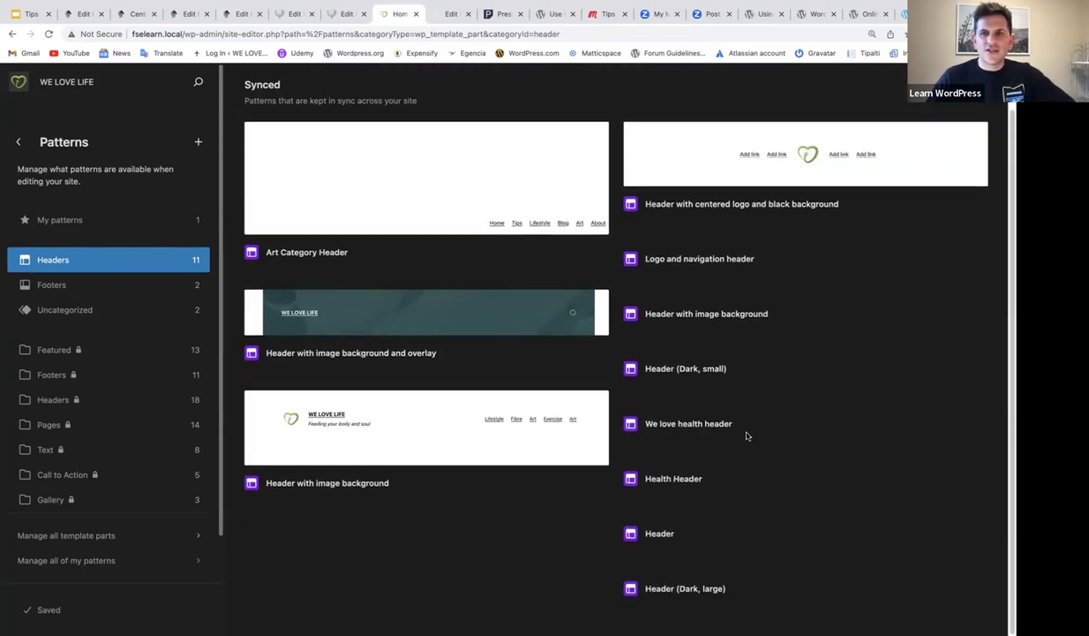
scroll(657, 318, down, 1)
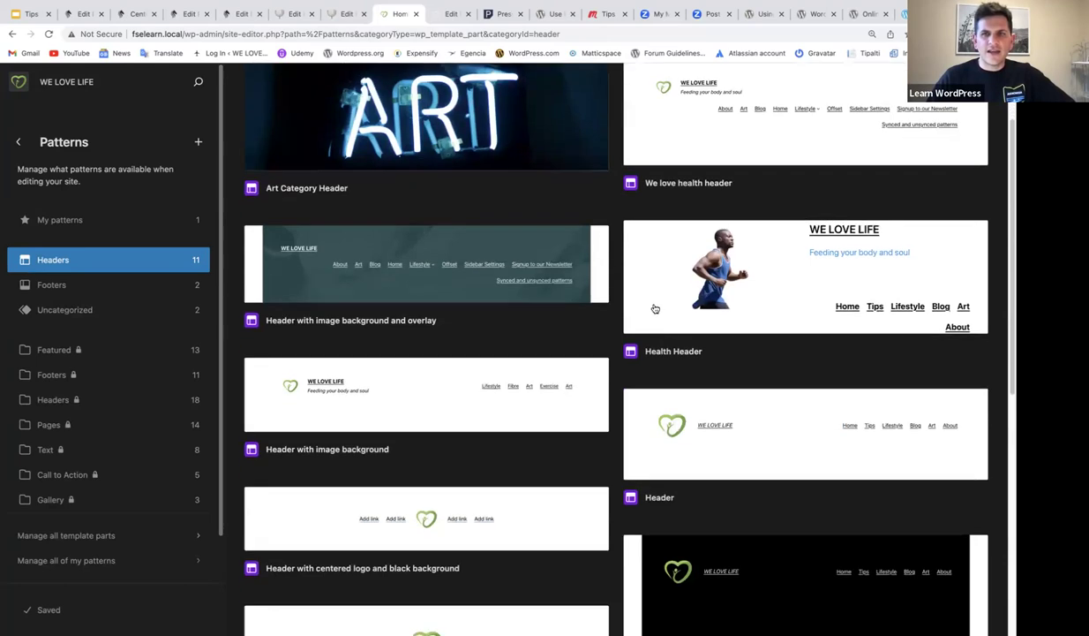
scroll(530, 344, down, 1)
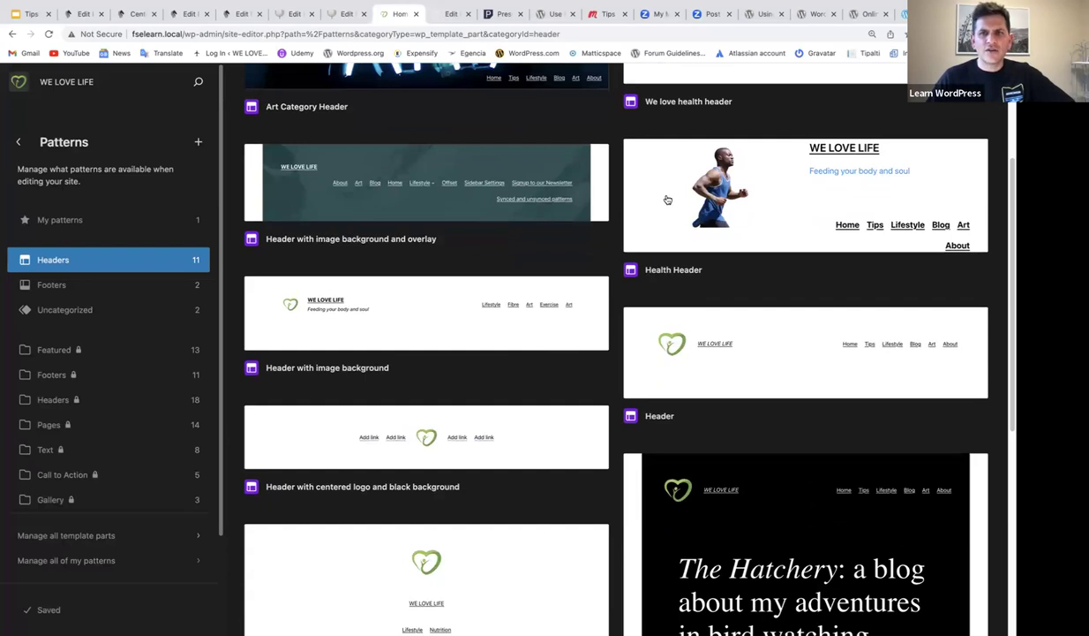
click(667, 199)
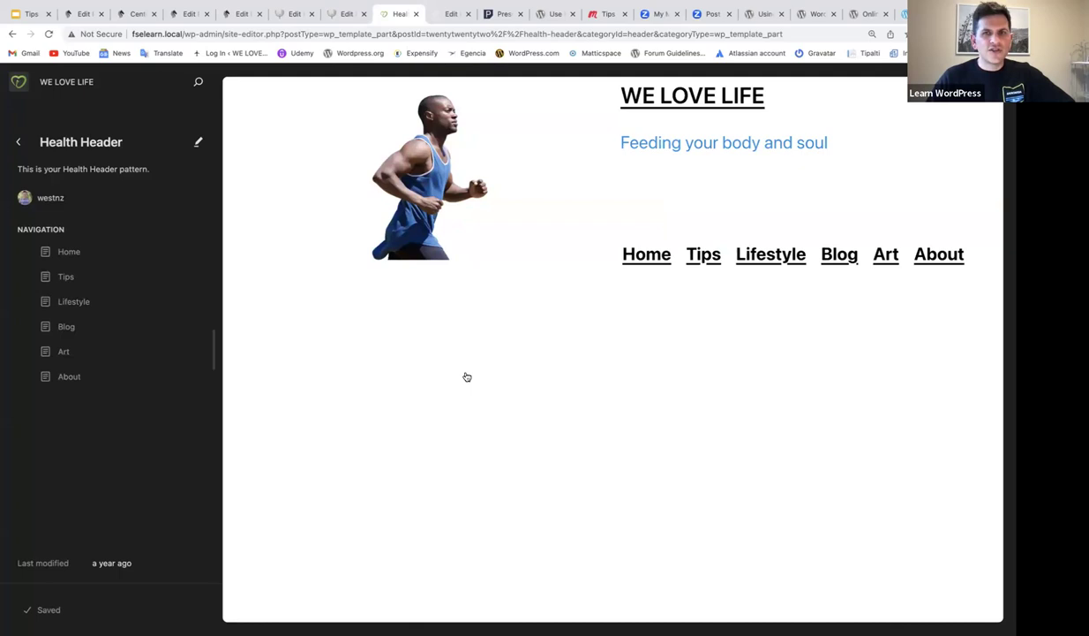
click(512, 359)
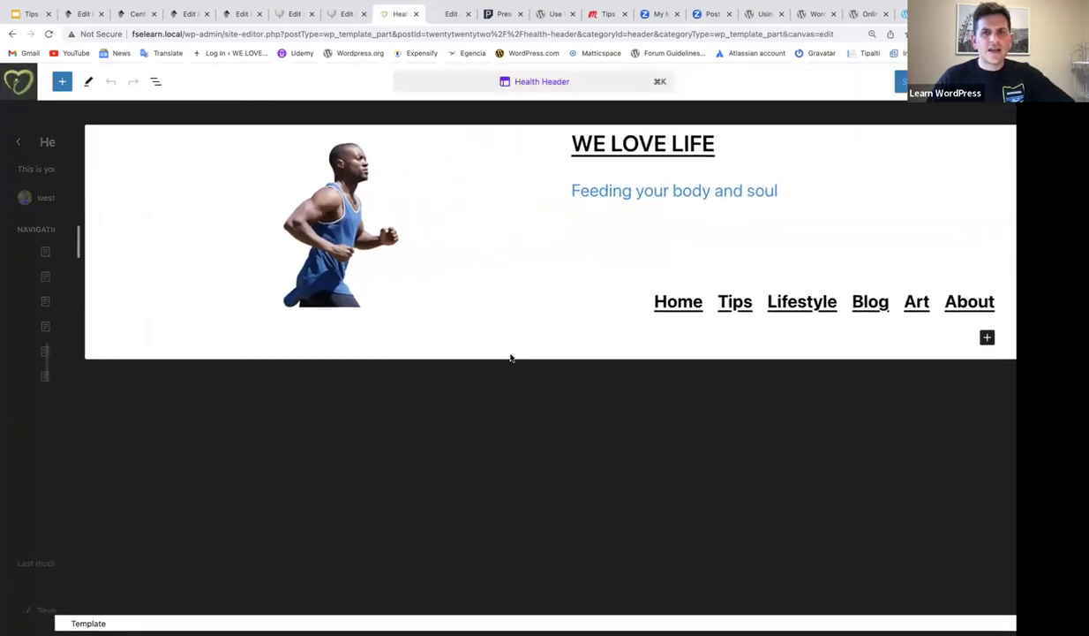